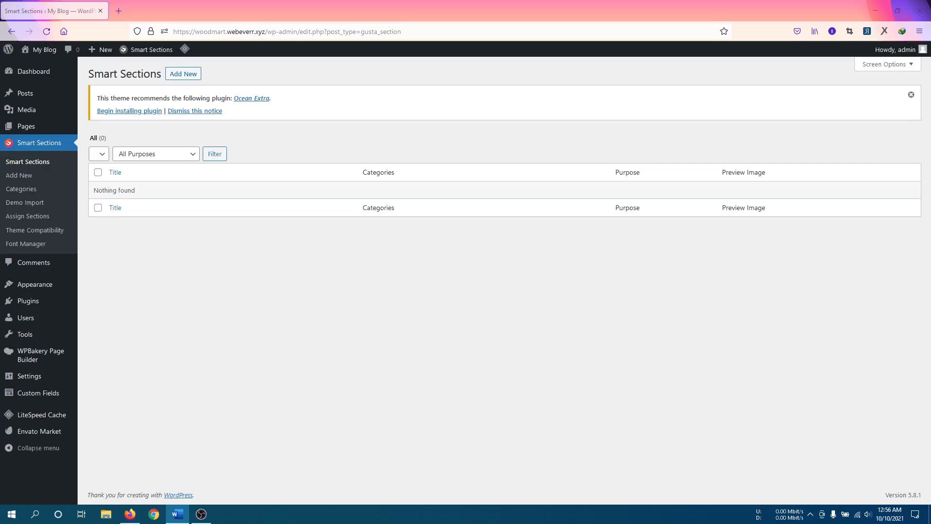
Open the Smart Sections Font Manager in a new browser tab and look at the list of selectable Google Fonts
left_click(536, 267)
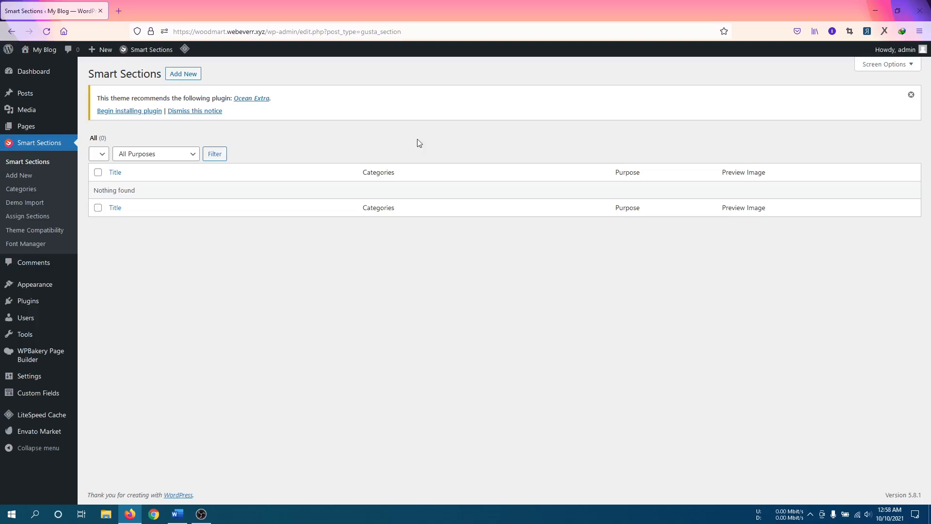
mouse_move(51, 137)
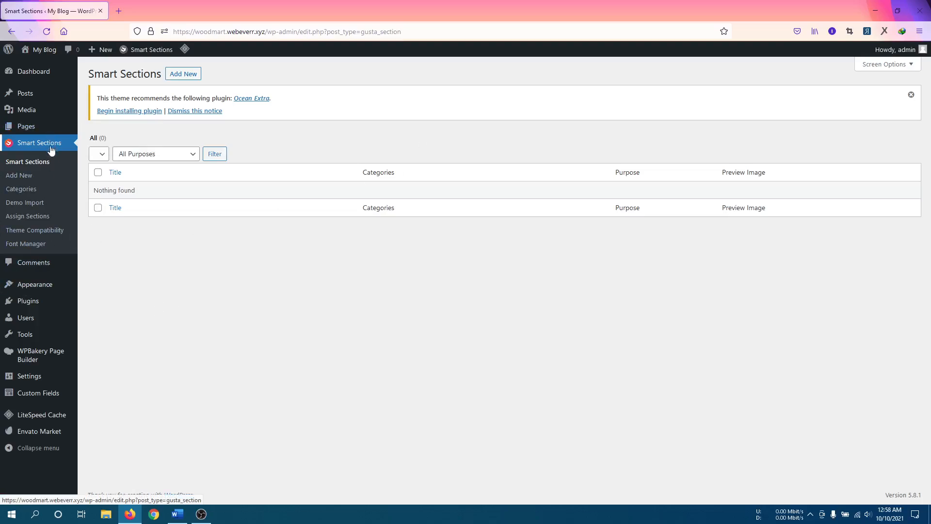
middle_click(23, 247)
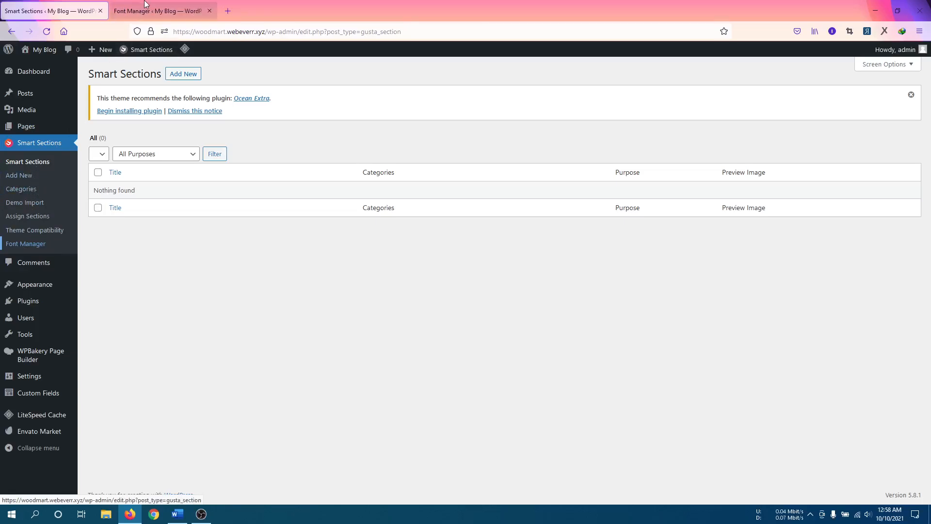
left_click(160, 11)
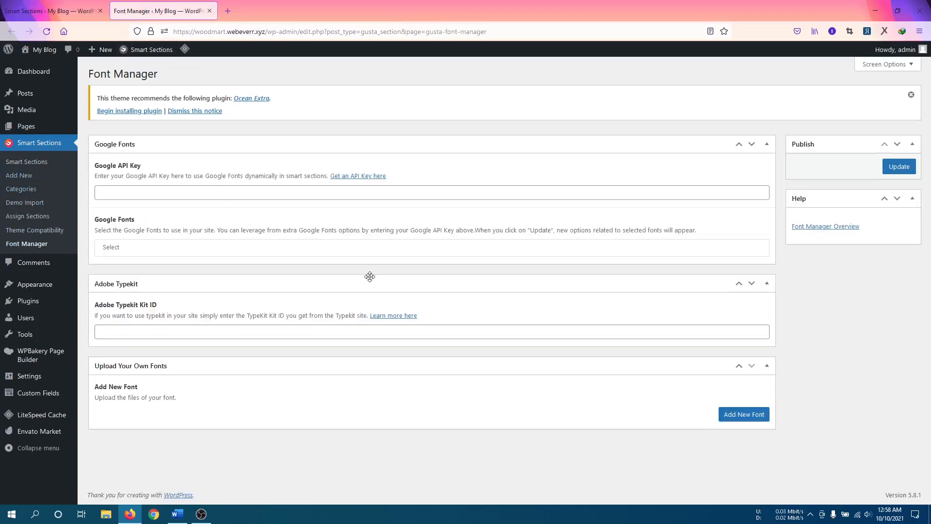
left_click(258, 252)
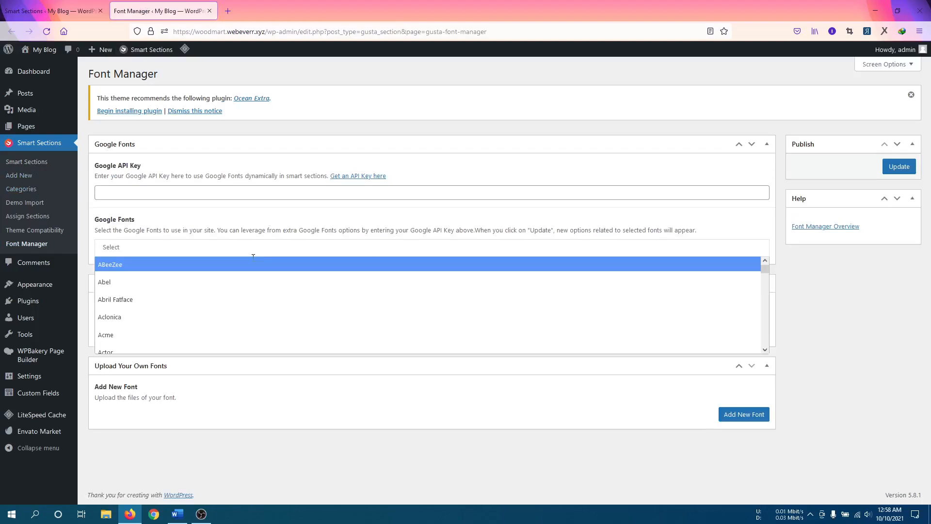
left_click(271, 228)
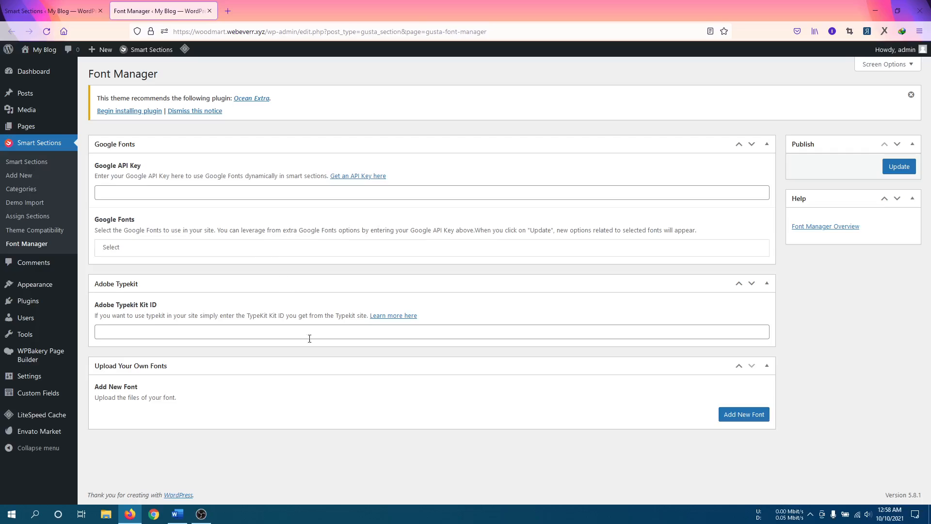
Add a blank font entry under Upload Your Own Fonts and examine its name and file fields
left_click(745, 418)
scroll(560, 316, "down", 3)
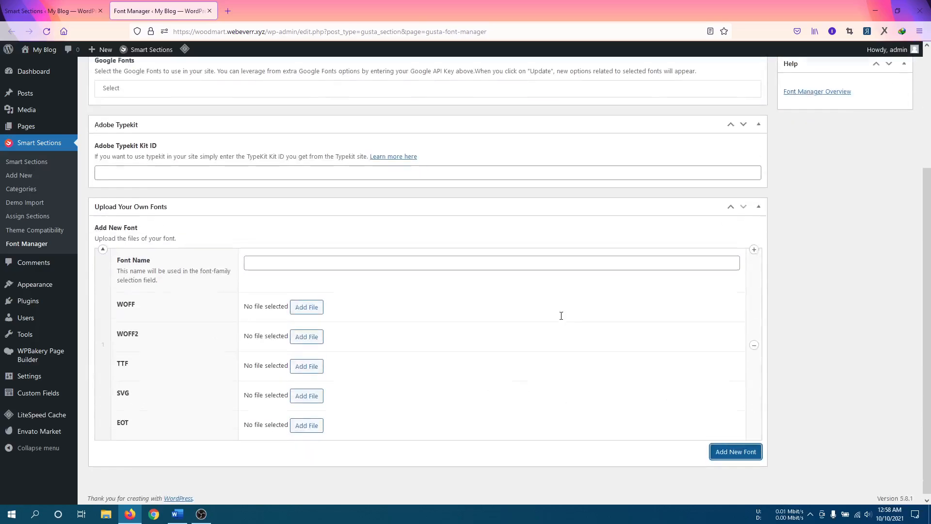
left_click(244, 260)
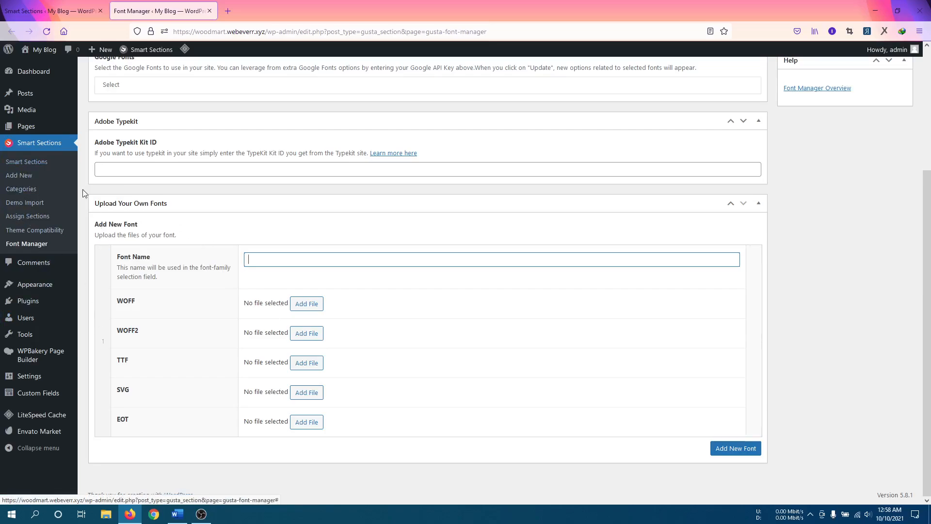
left_click(201, 513)
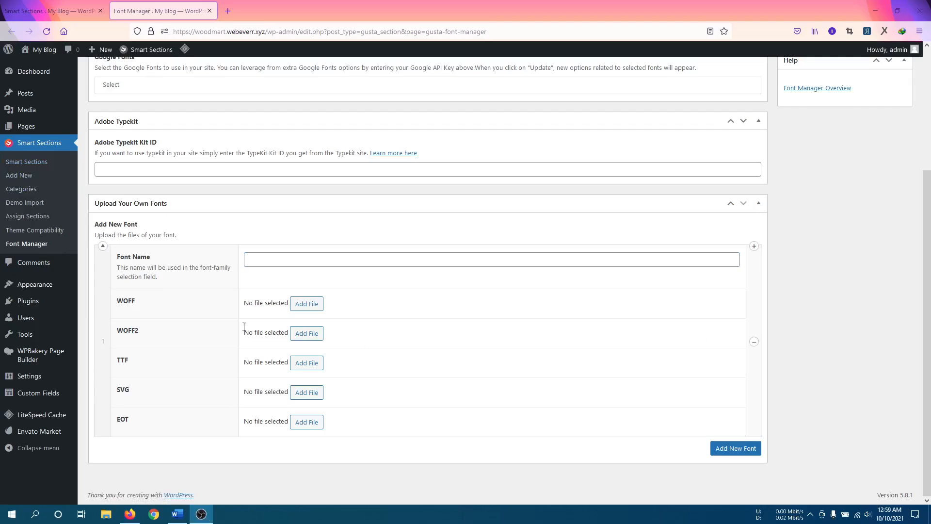
Leave the Font Manager without saving and view the purchase verification field on the Demo Import page
left_click(19, 203)
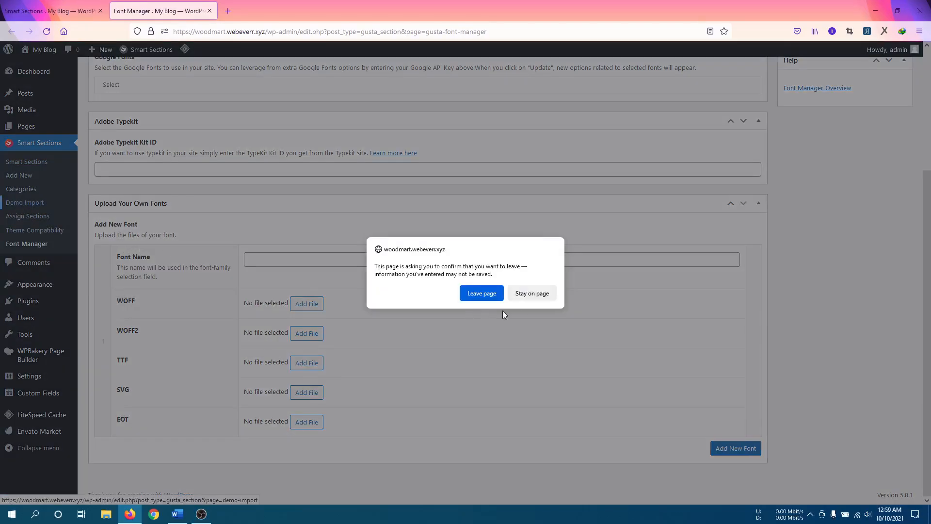
left_click(530, 294)
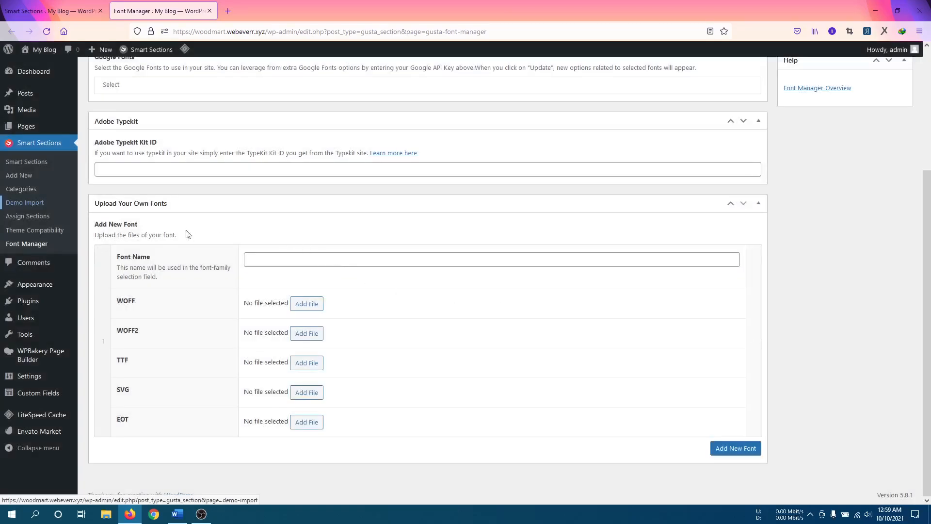
left_click(38, 203)
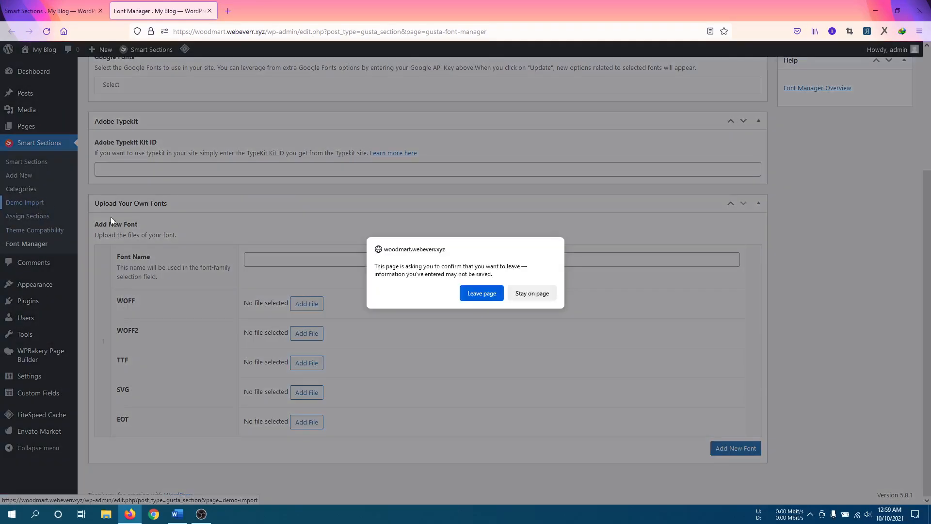
left_click(482, 293)
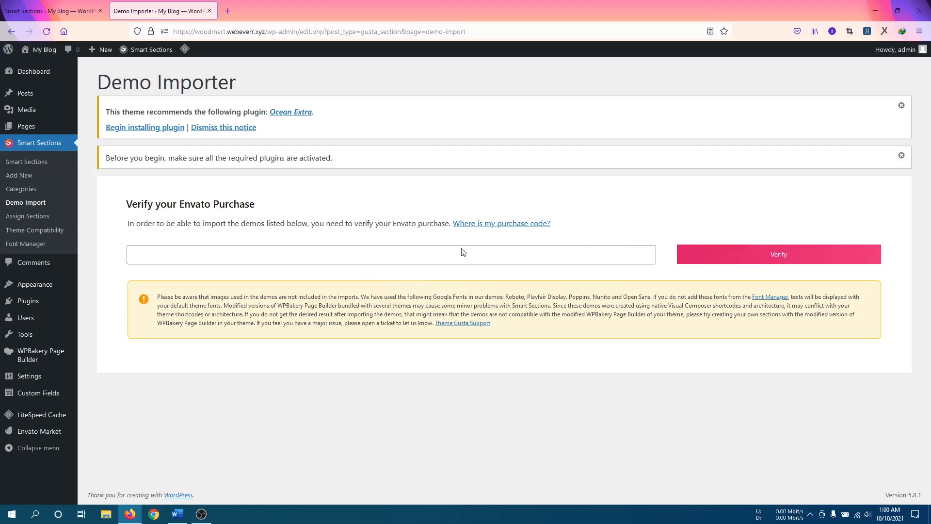
left_click(381, 260)
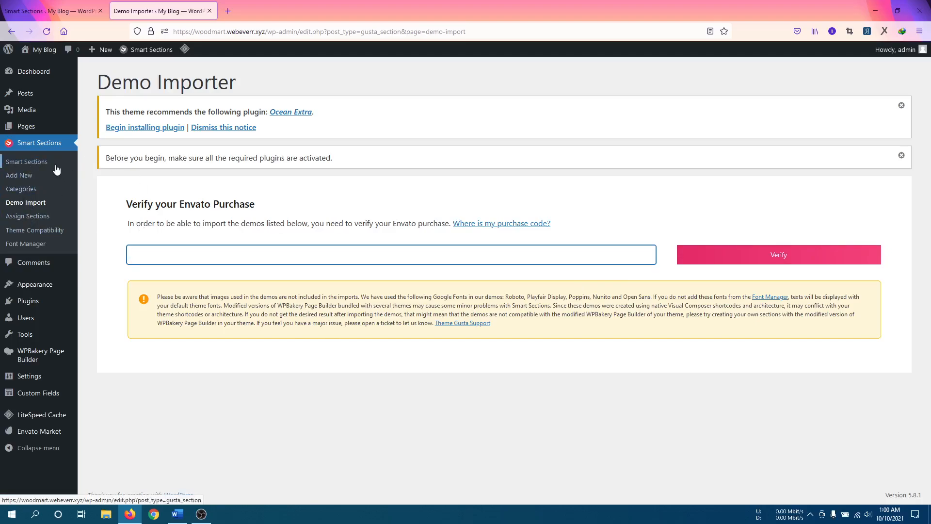
Return to the Smart Sections list, view the site's front end in a separate tab, and come back to the list
left_click(30, 178)
left_click(34, 167)
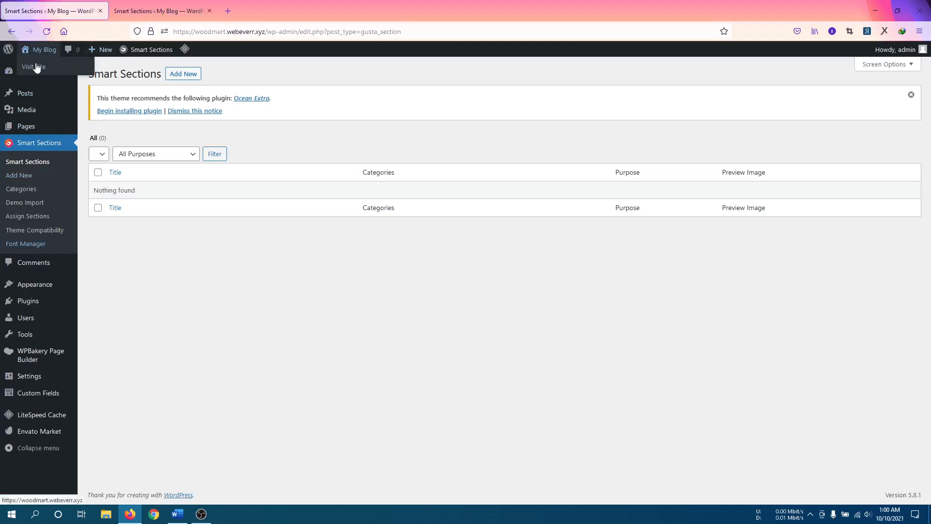
middle_click(37, 63)
left_click(160, 10)
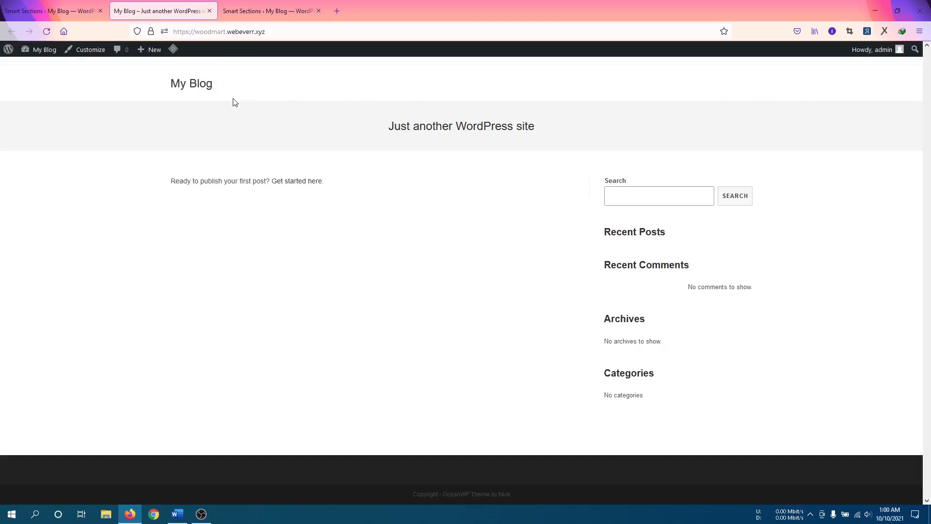
left_click(262, 12)
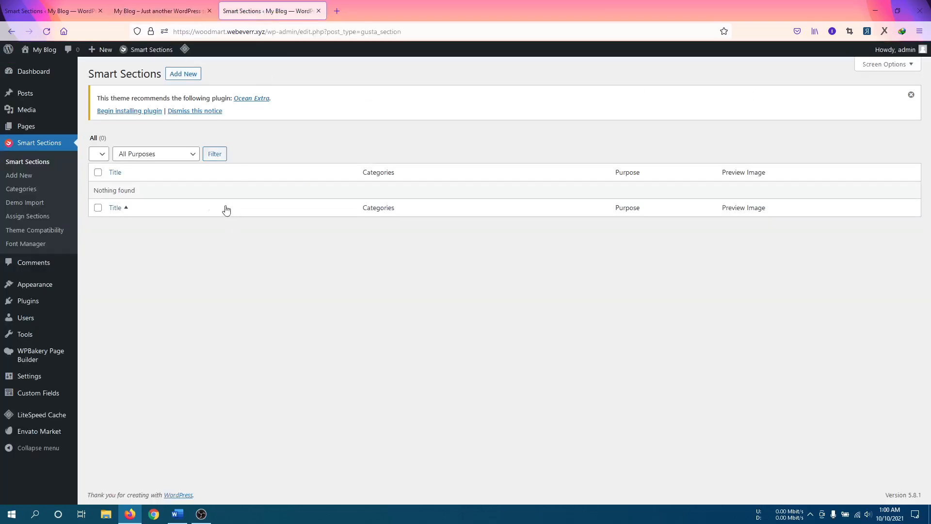
left_click(160, 10)
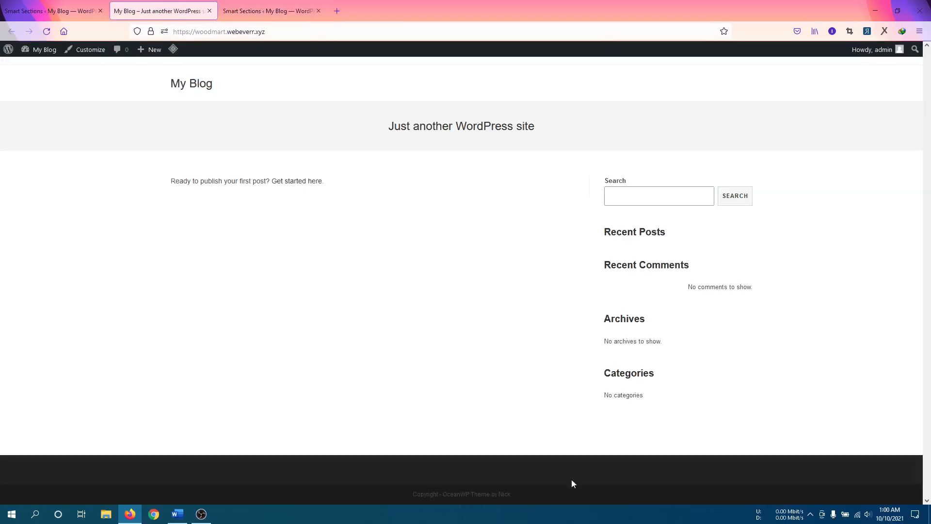
left_click(269, 12)
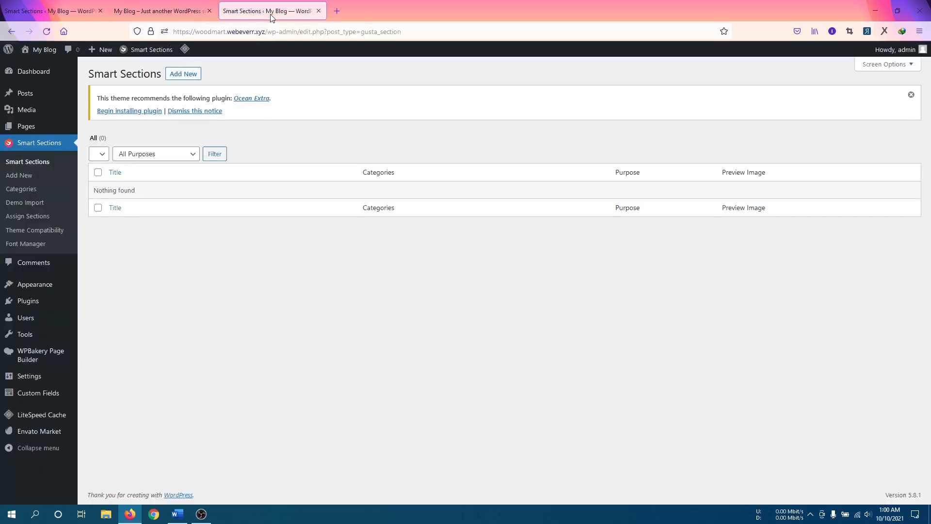
Create a new smart section titled "Header" and set its section purpose to Header
left_click(178, 76)
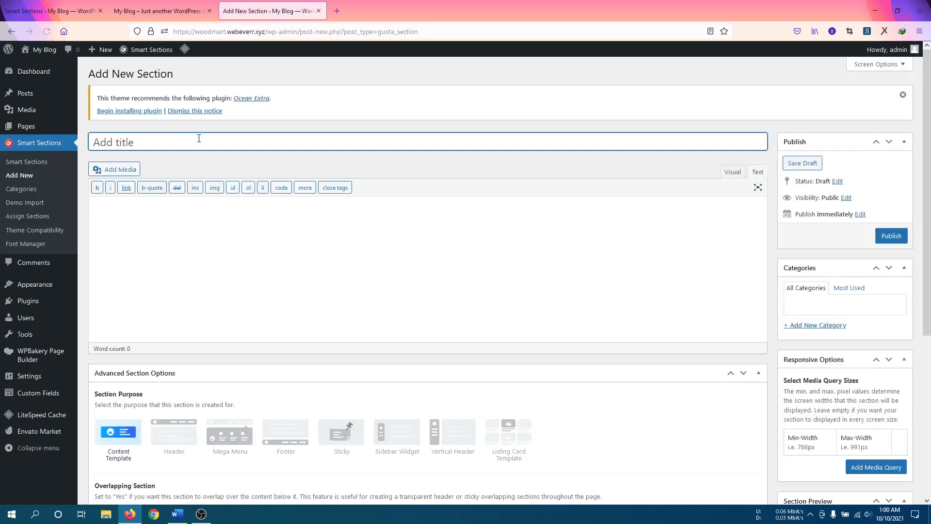
type("Header")
left_click(231, 159)
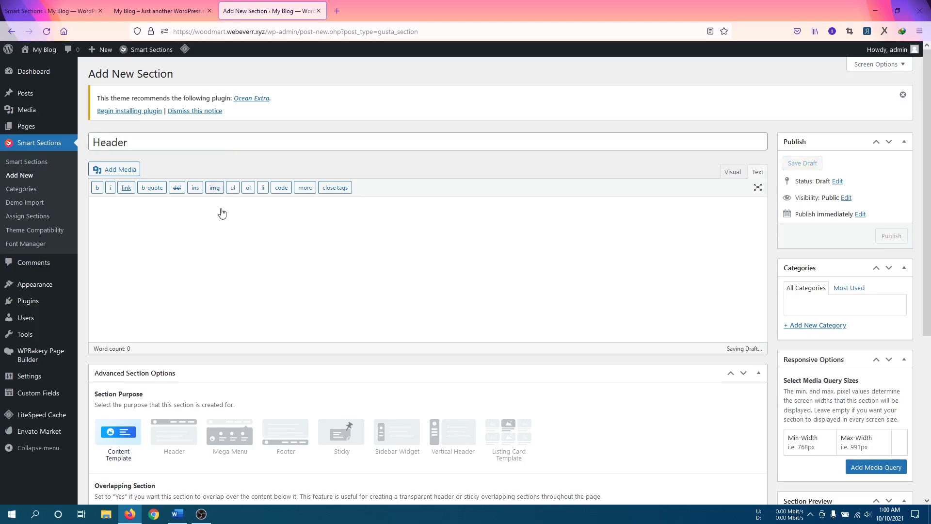
scroll(205, 304, "down", 3)
scroll(188, 305, "up", 3)
scroll(184, 286, "down", 1)
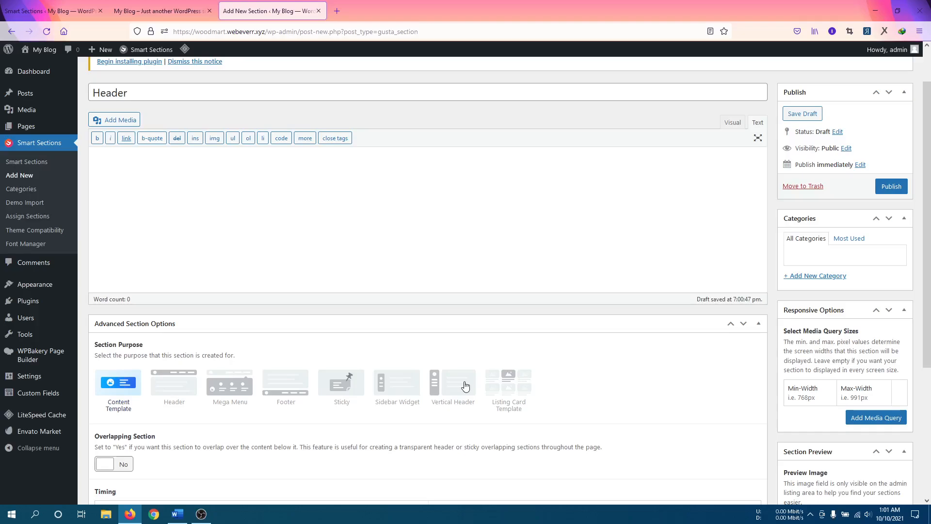
left_click(168, 387)
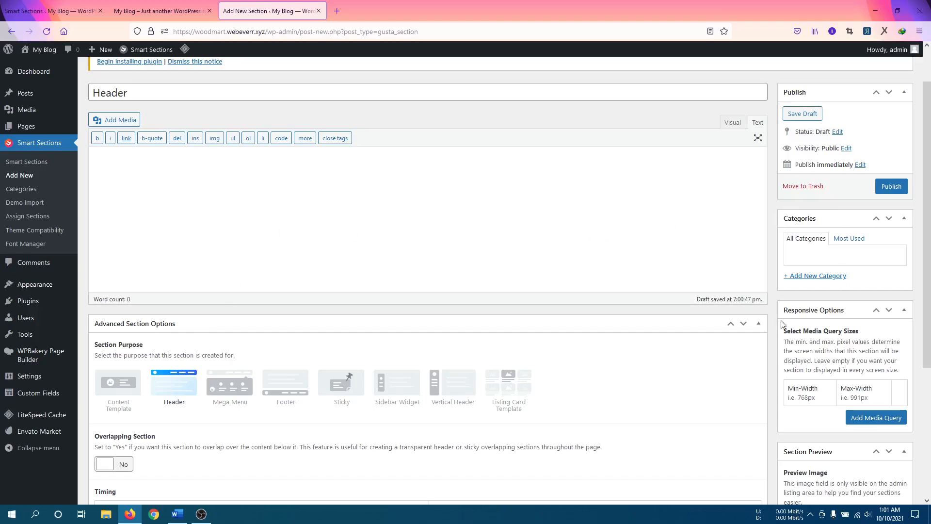
Review the section's overlap, timing, background colour and responsive options without changing them
scroll(181, 397, "down", 5)
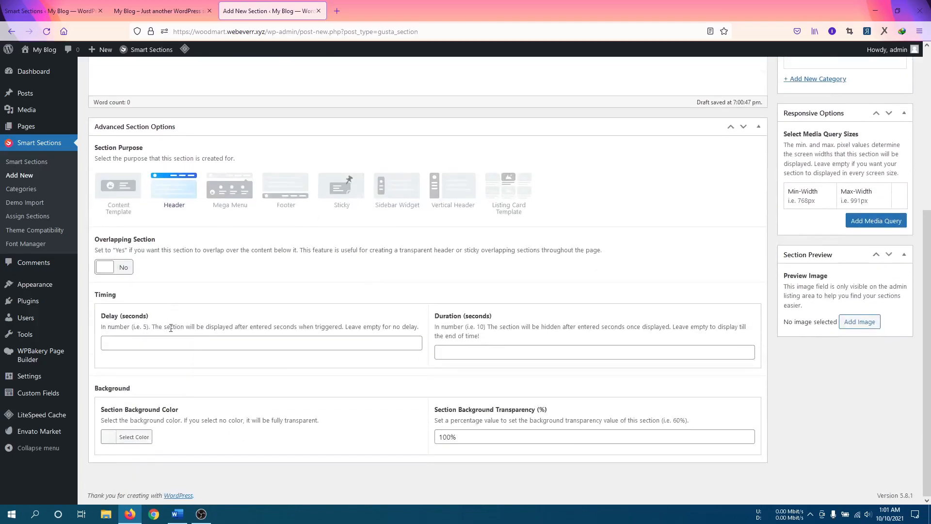
left_click(150, 441)
scroll(246, 378, "down", 3)
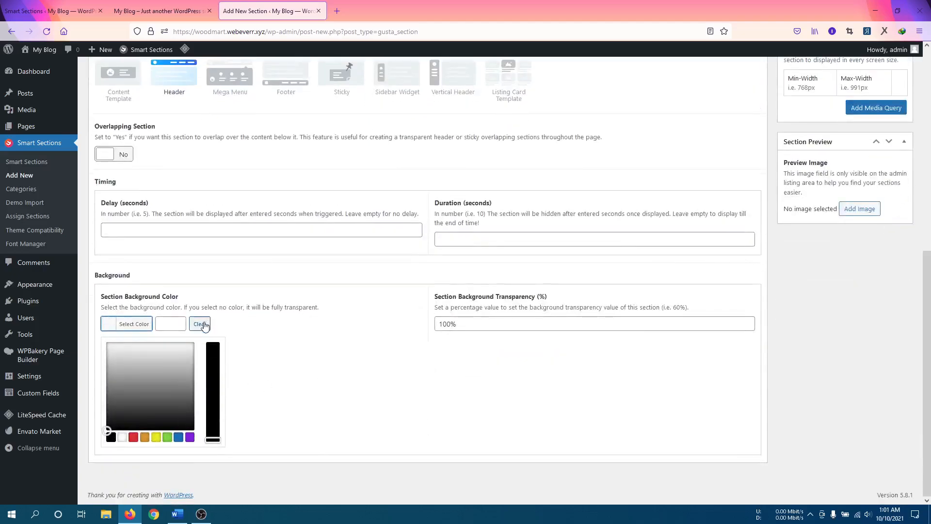
left_click(133, 321)
scroll(491, 391, "up", 4)
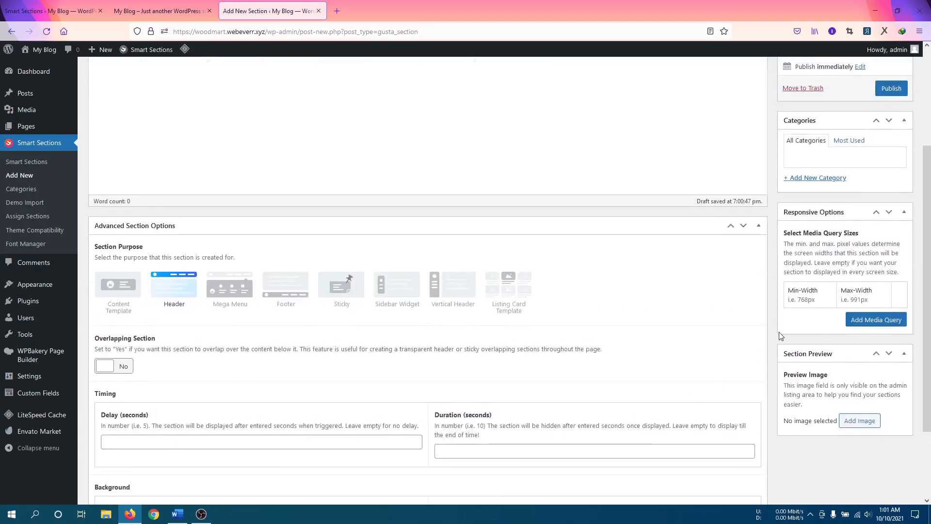
scroll(680, 298, "up", 3)
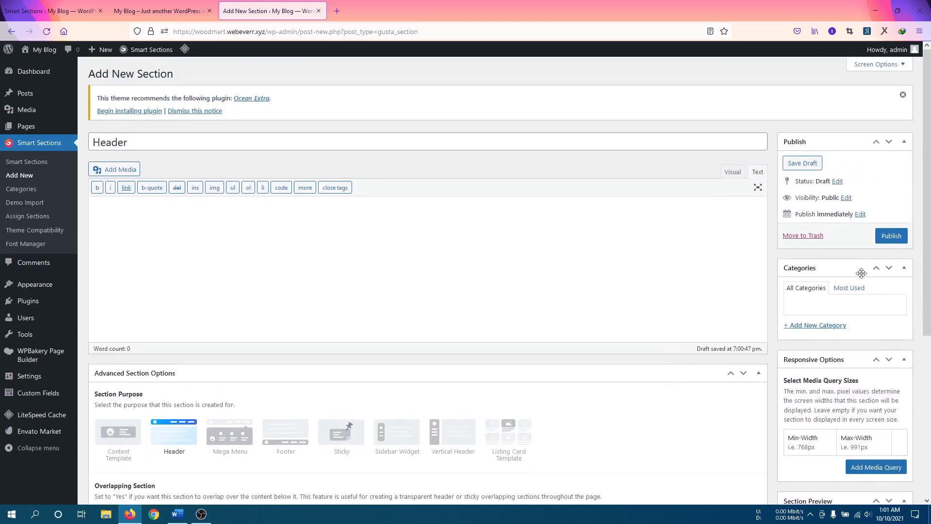
Publish the new Header section
scroll(829, 319, "down", 6)
scroll(830, 318, "up", 3)
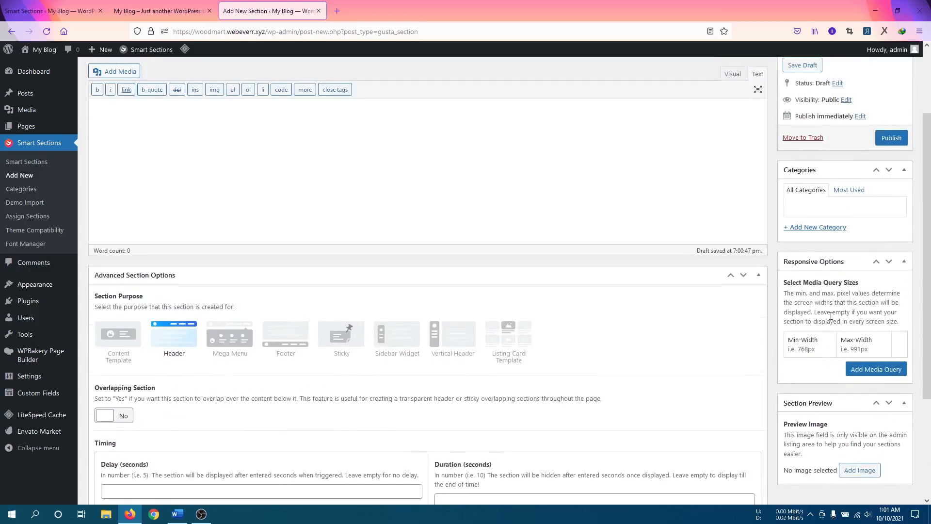
left_click(892, 137)
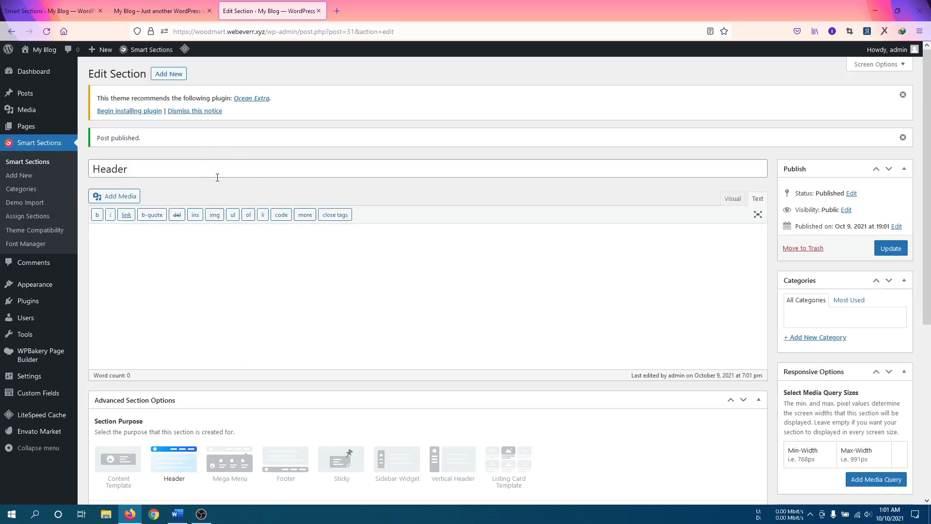
In a new tab, enable WPBakery Page Builder for the gusta_section post type under the Administrator role and save the role settings
mouse_move(33, 359)
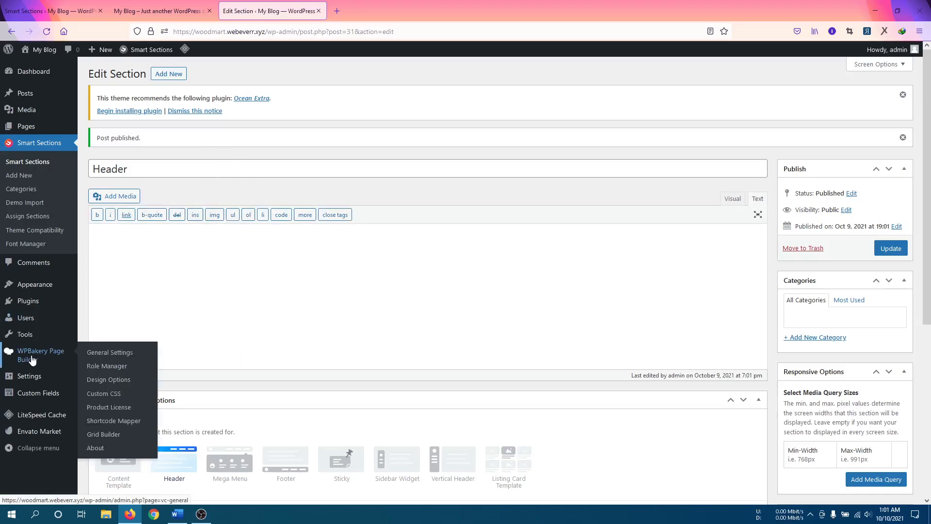
middle_click(111, 354)
left_click(359, 14)
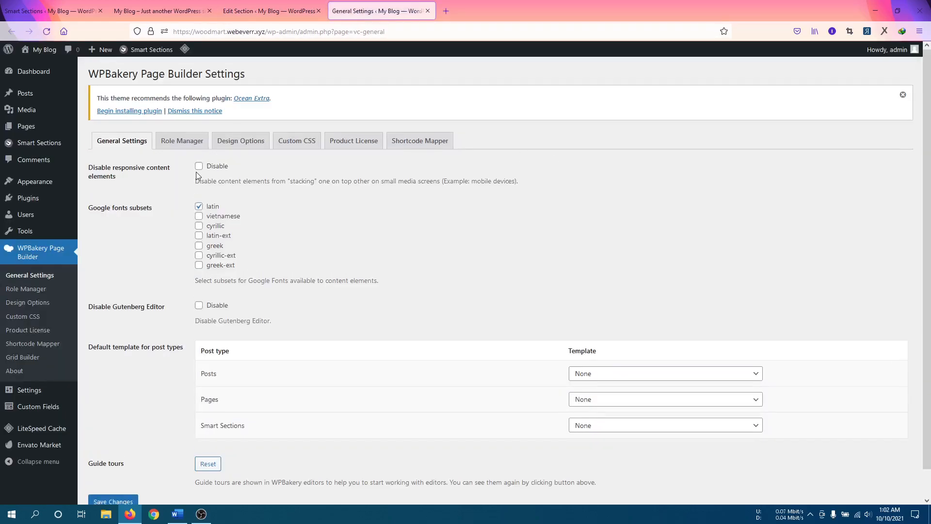
left_click(182, 140)
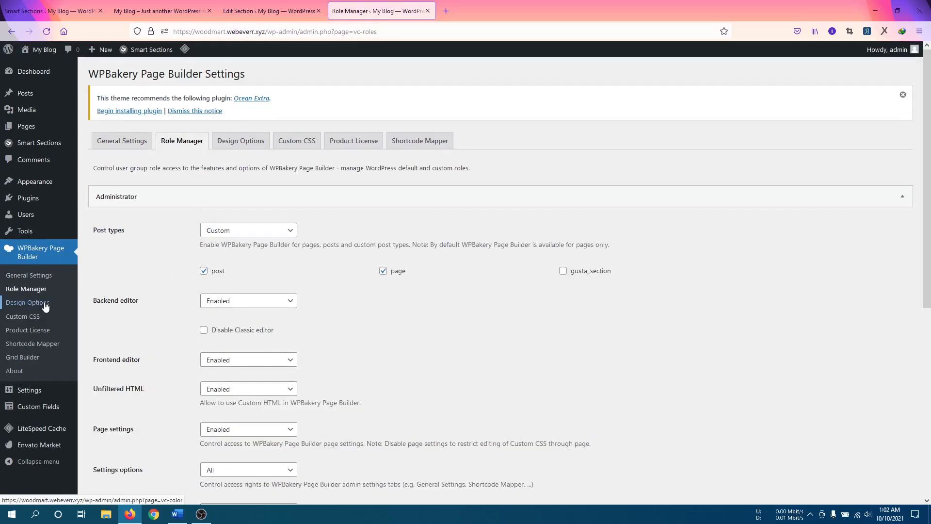
left_click(564, 272)
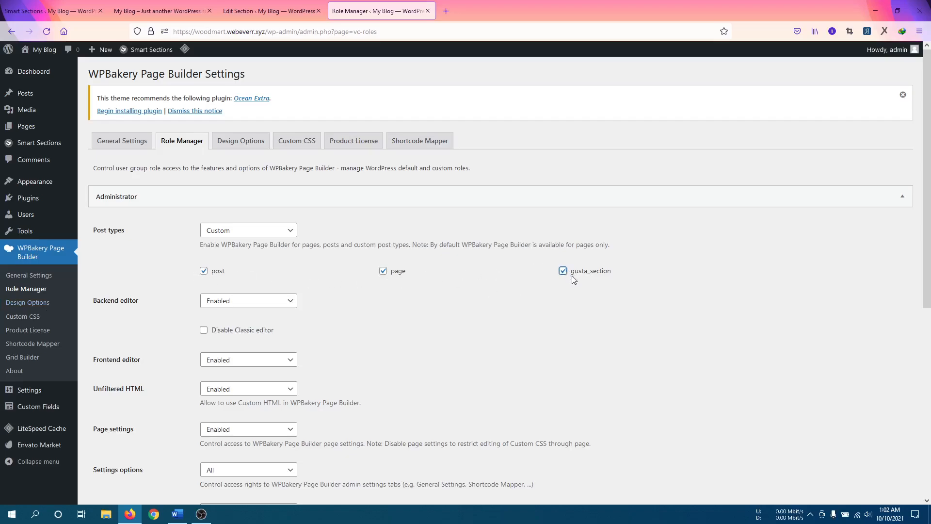
scroll(553, 210, "down", 6)
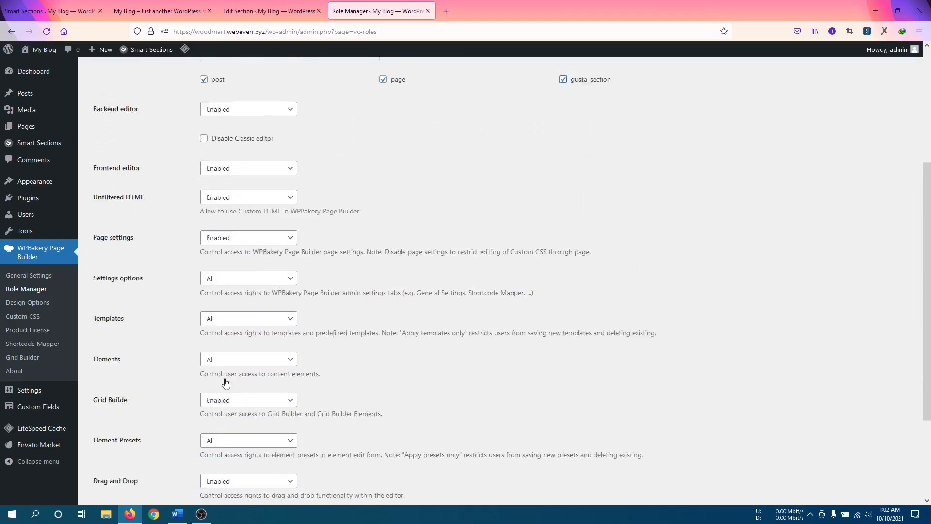
left_click(119, 472)
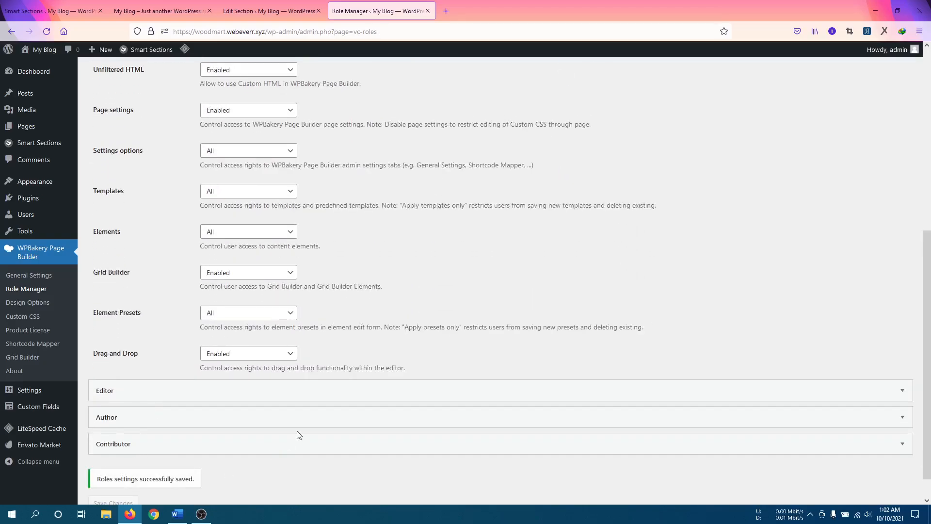
Return to the Header section's edit page, reload it, and switch it to WPBakery's Backend Editor
scroll(251, 432, "up", 7)
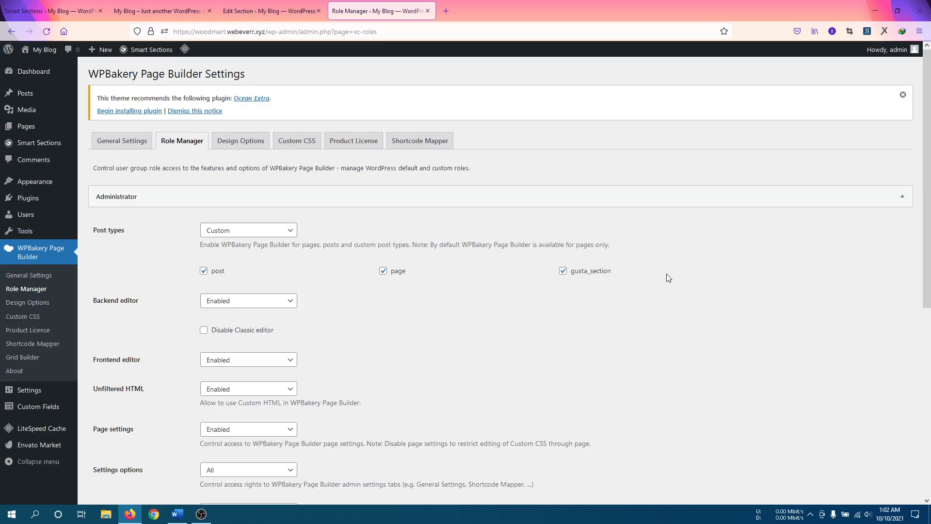
left_click(252, 16)
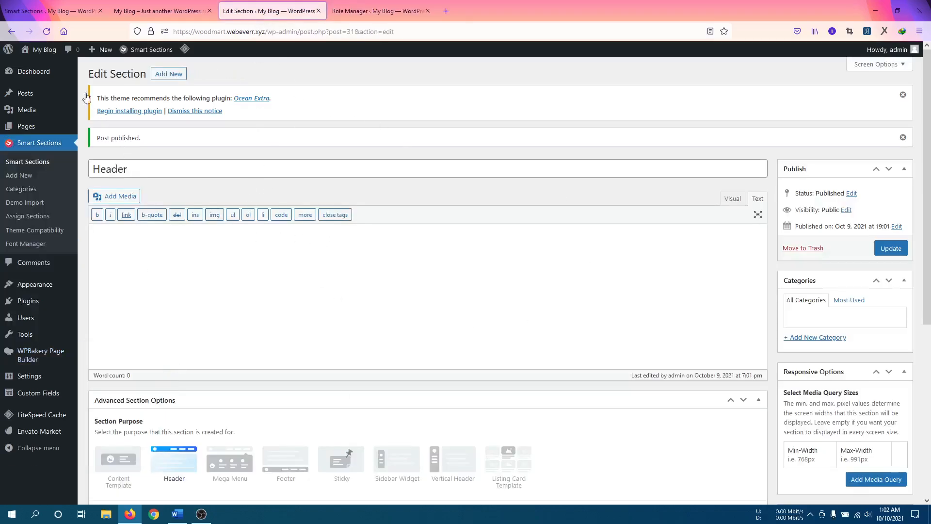
left_click(46, 31)
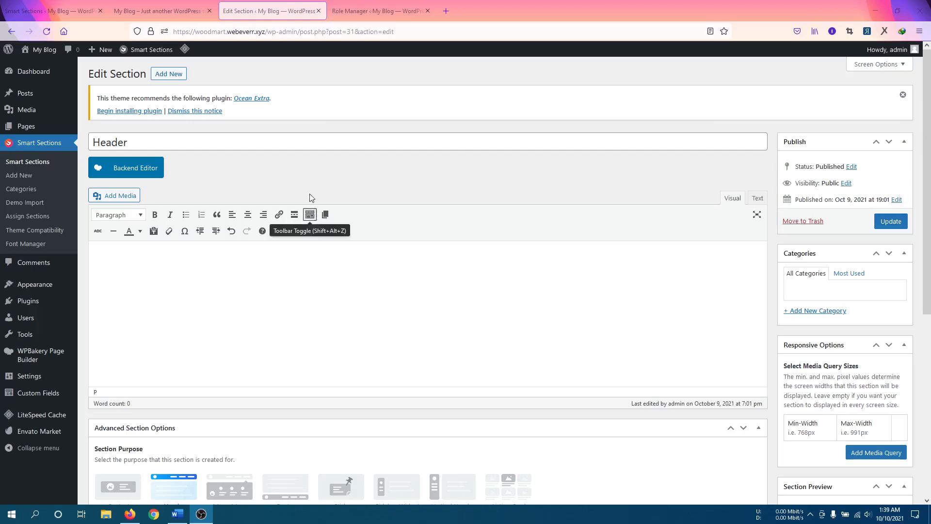
left_click(231, 174)
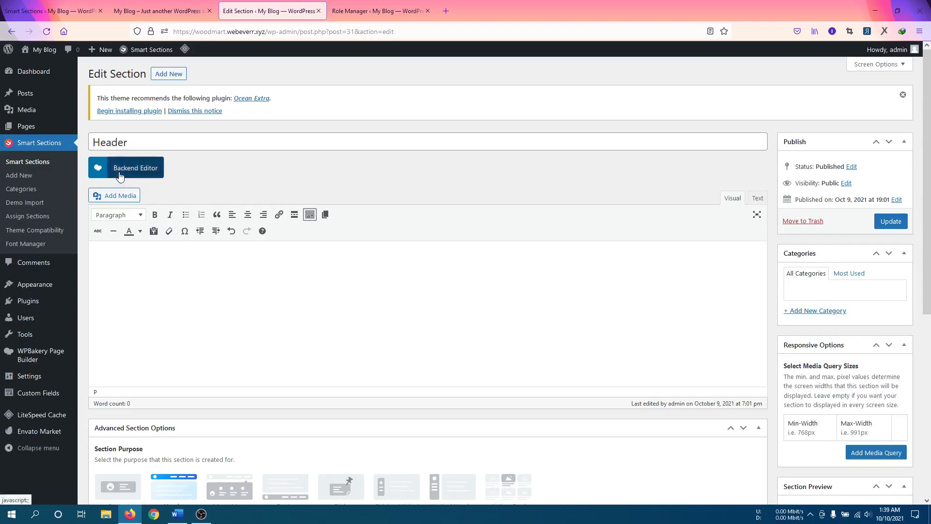
left_click(147, 169)
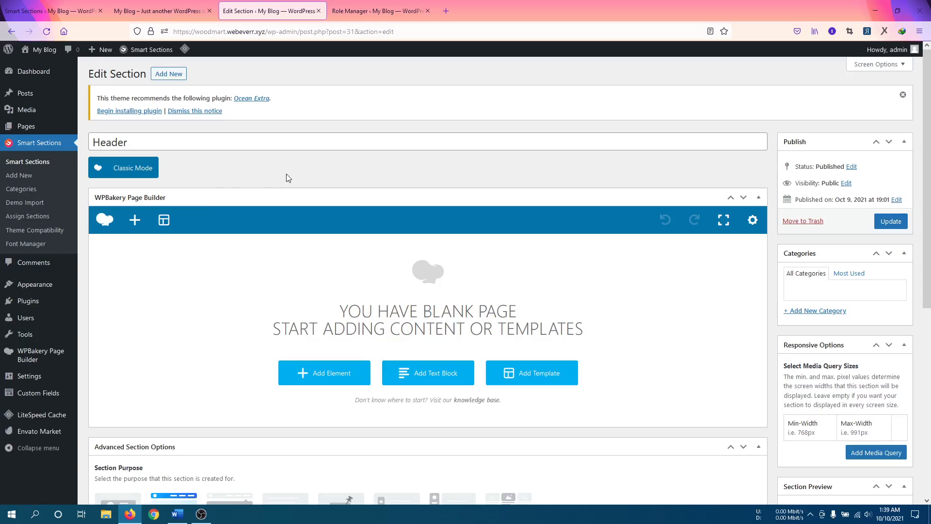
Examine the section's page builder area and options, plus the My Templates and Template library choices, without adding a template
scroll(312, 211, "down", 1)
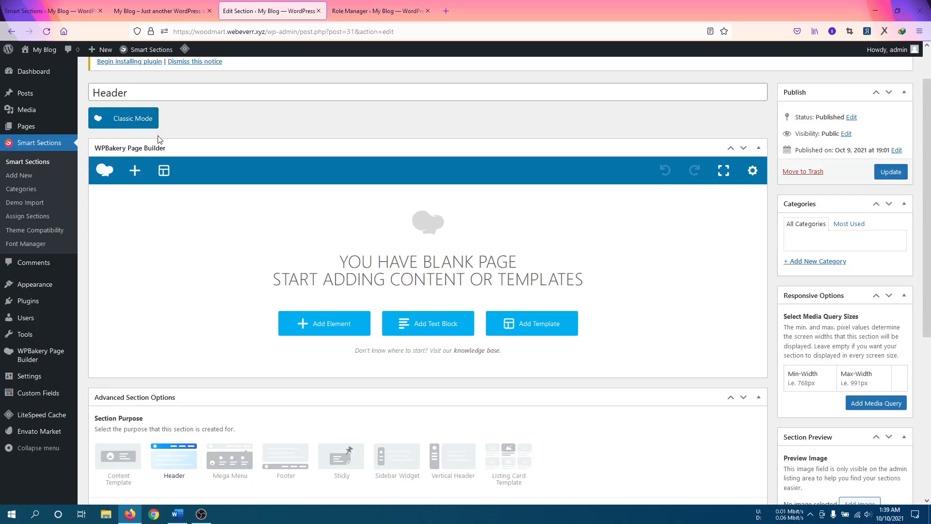
scroll(228, 221, "down", 3)
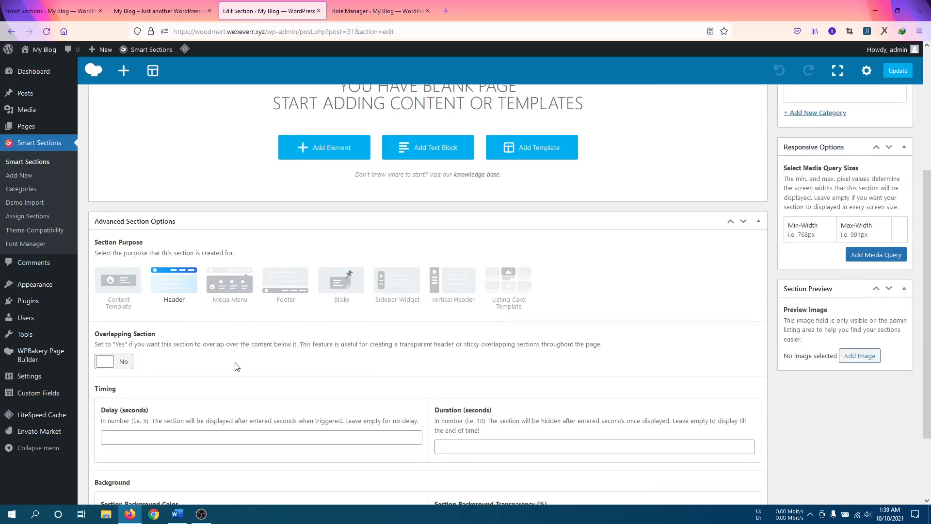
scroll(221, 339, "up", 3)
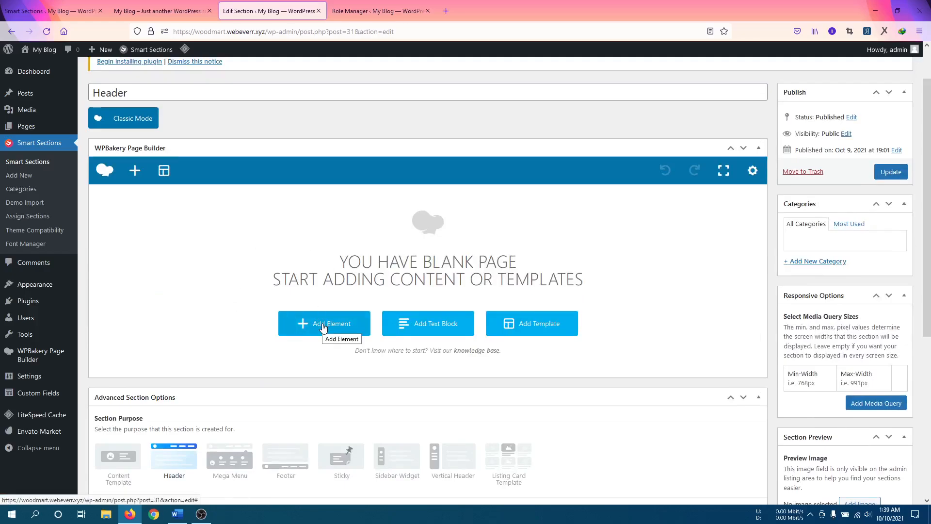
left_click(531, 327)
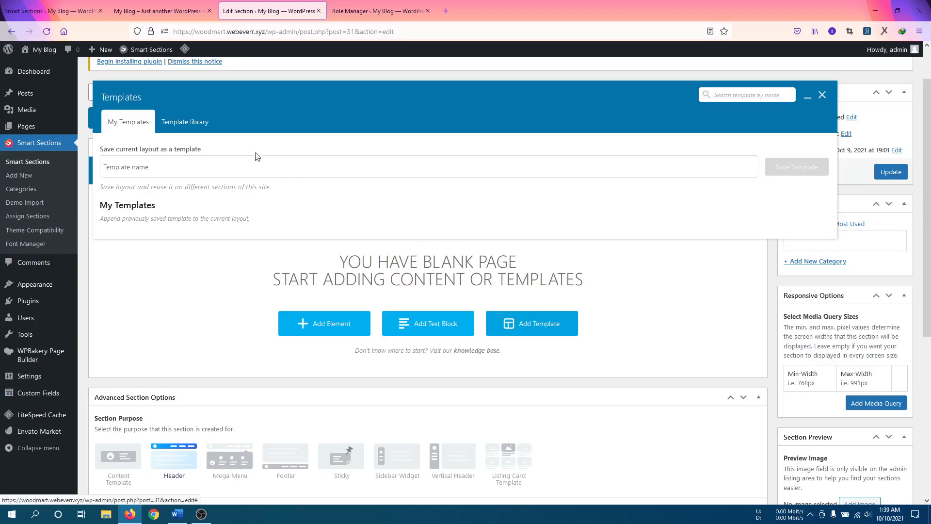
left_click(193, 127)
left_click(128, 125)
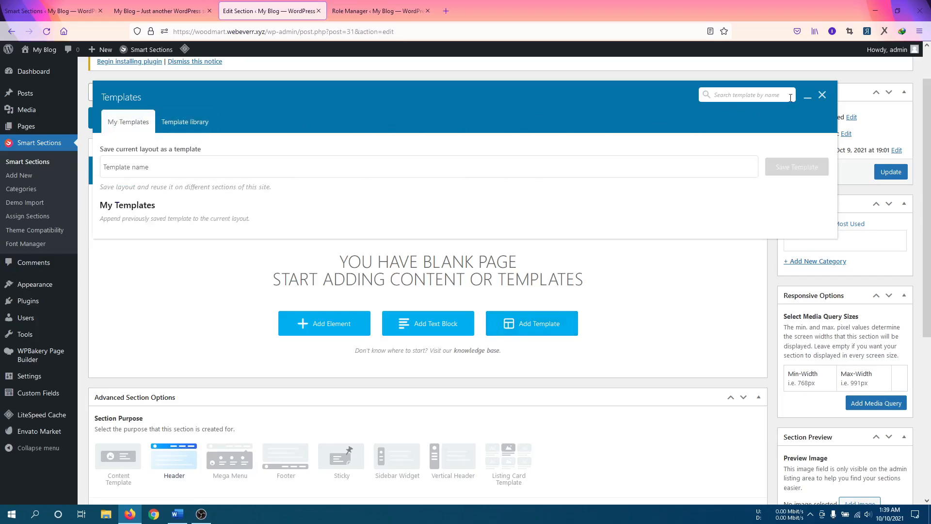
left_click(822, 95)
Add a Section element to the blank layout and place a Row inside it
left_click(318, 324)
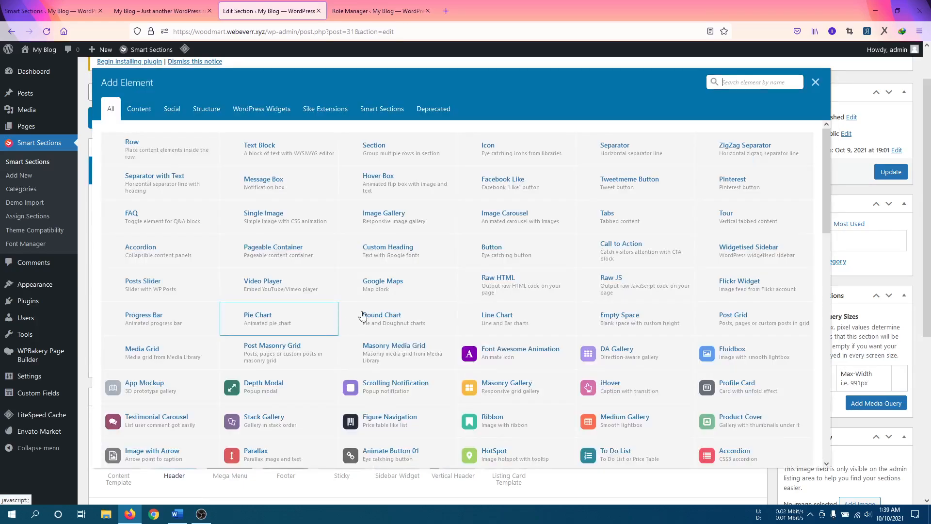
left_click(384, 148)
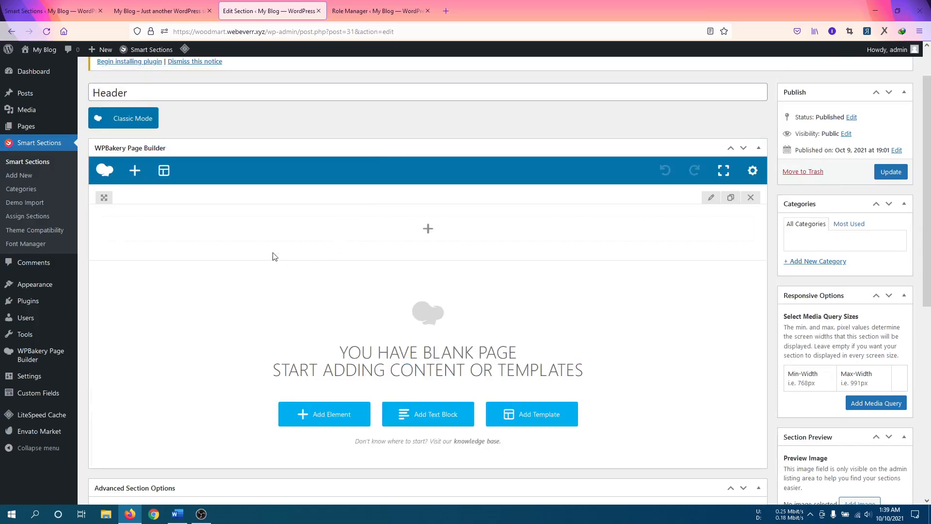
left_click(426, 234)
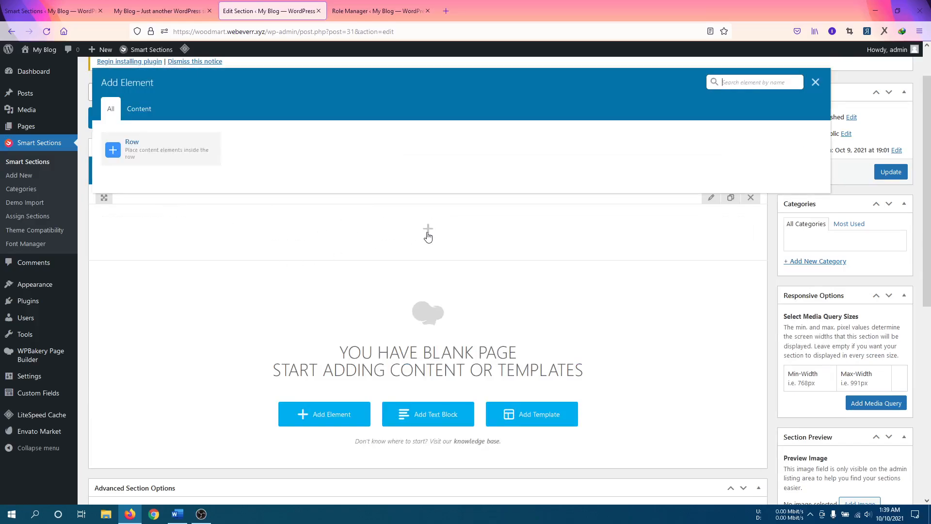
left_click(170, 143)
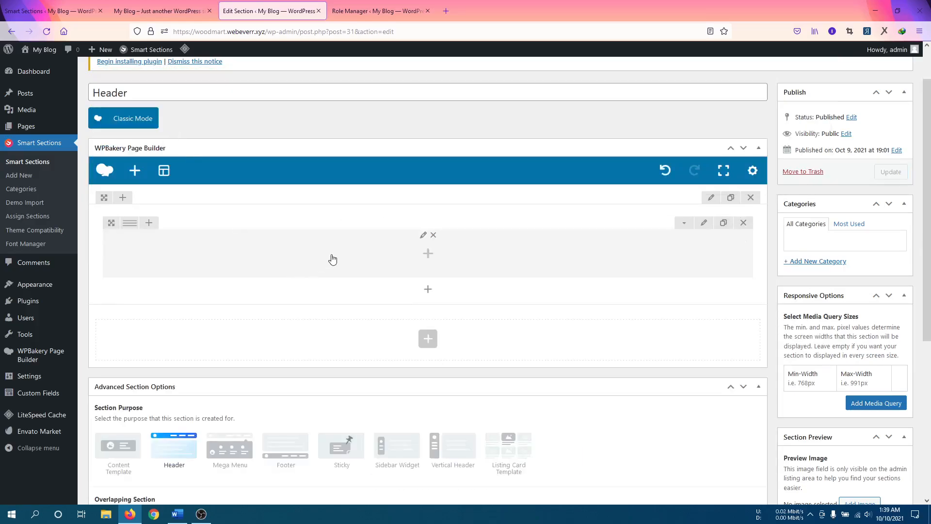
Split the row into three columns with the custom layout 1/4 + 2/4 + 1/4
mouse_move(130, 223)
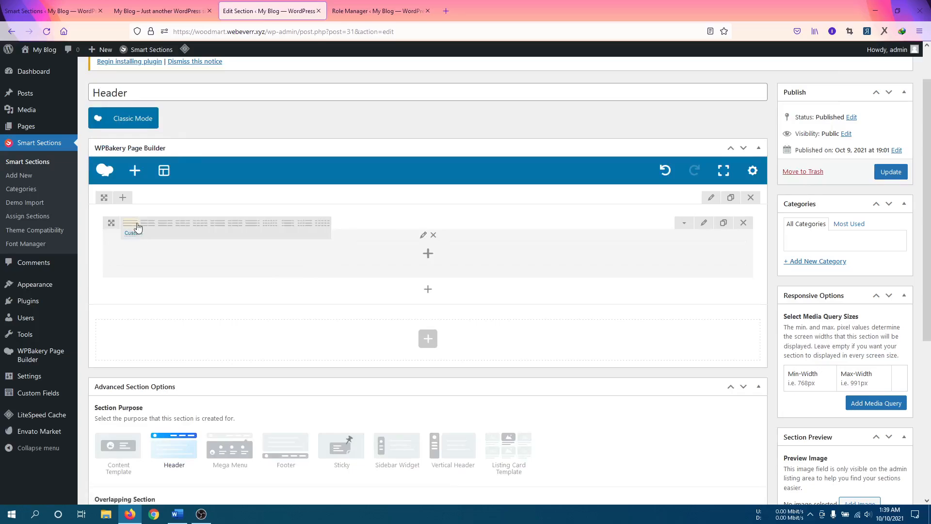
left_click(180, 227)
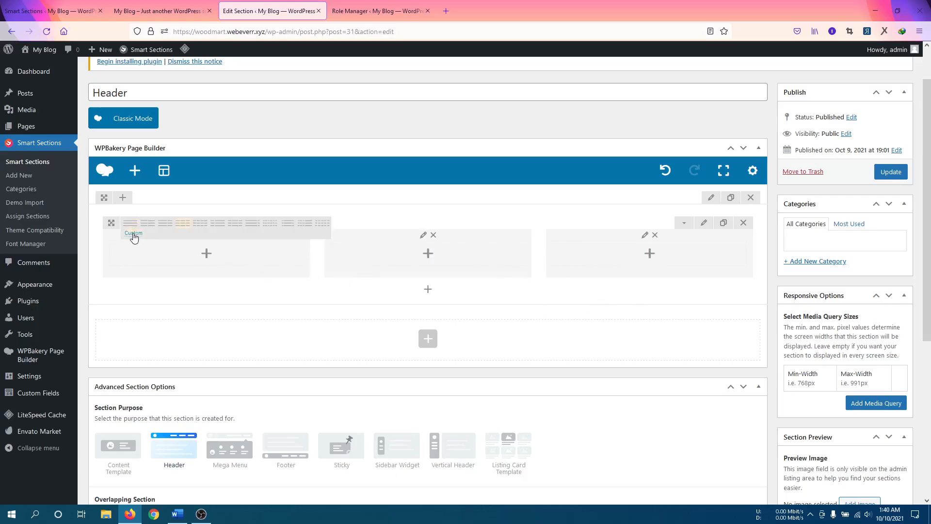
left_click(132, 231)
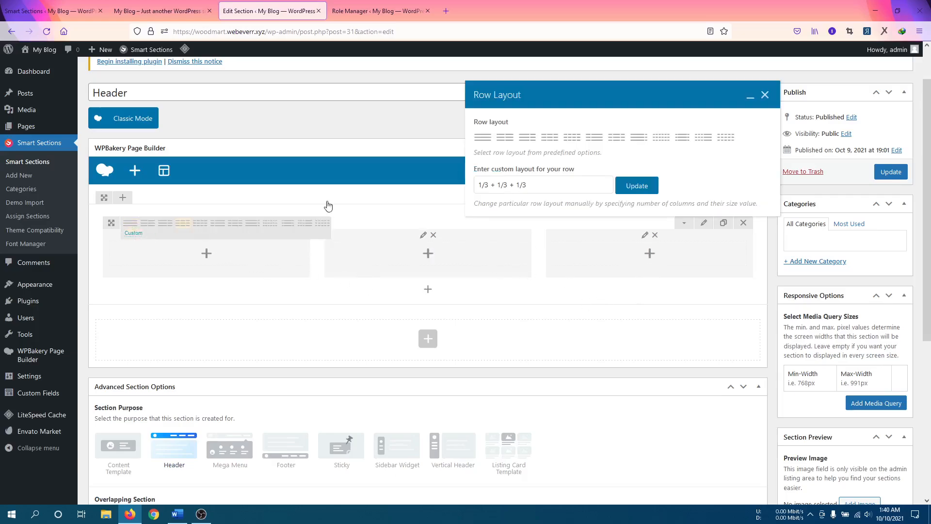
double_click(485, 187)
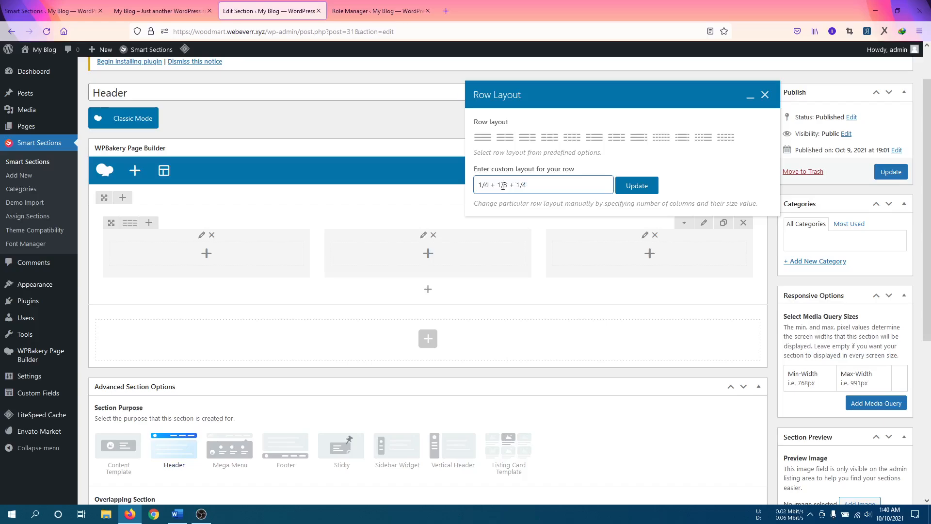
type("2")
left_click(637, 185)
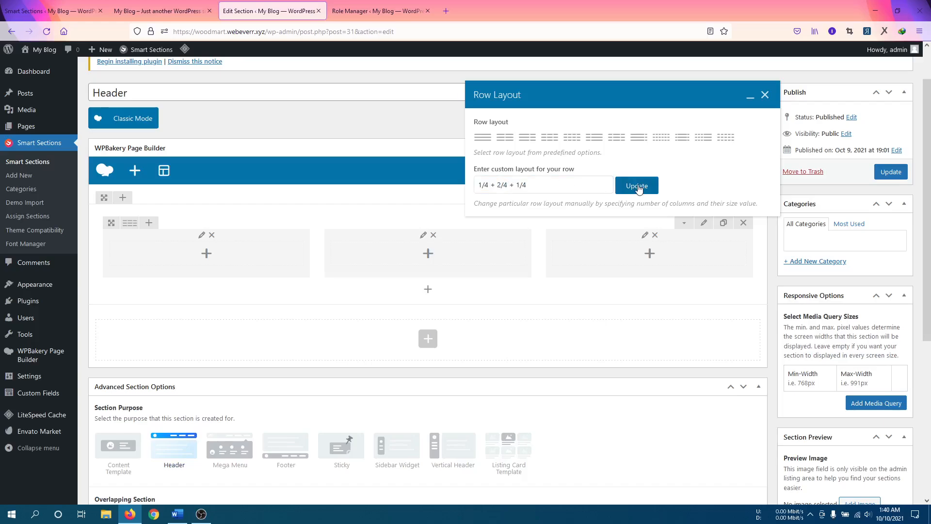
left_click(765, 96)
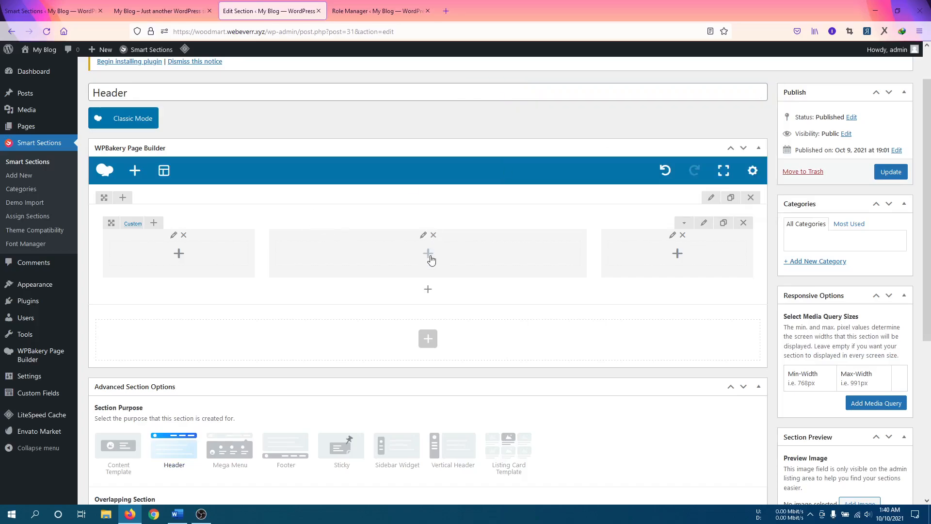
Add a Smart Sections Site Logo element to the row's first column and clear its Unique ID
left_click(180, 254)
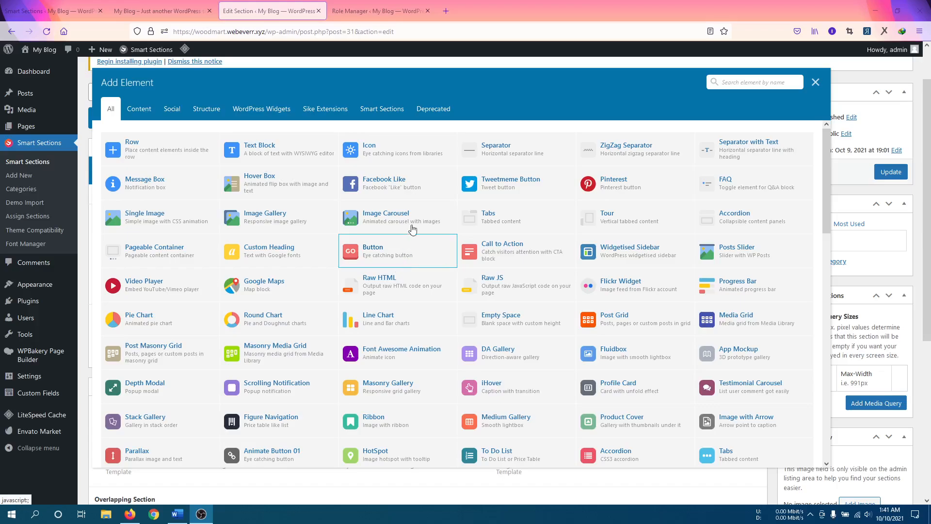
left_click(385, 82)
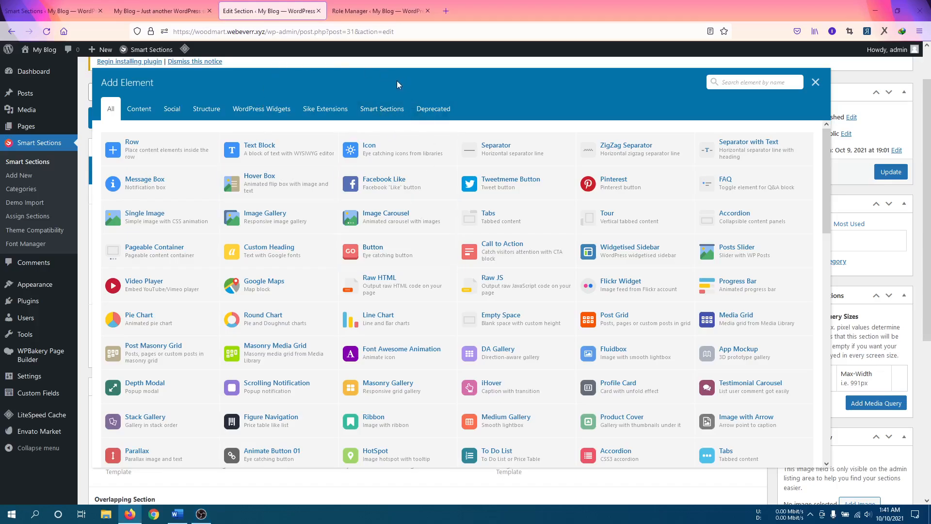
left_click(379, 110)
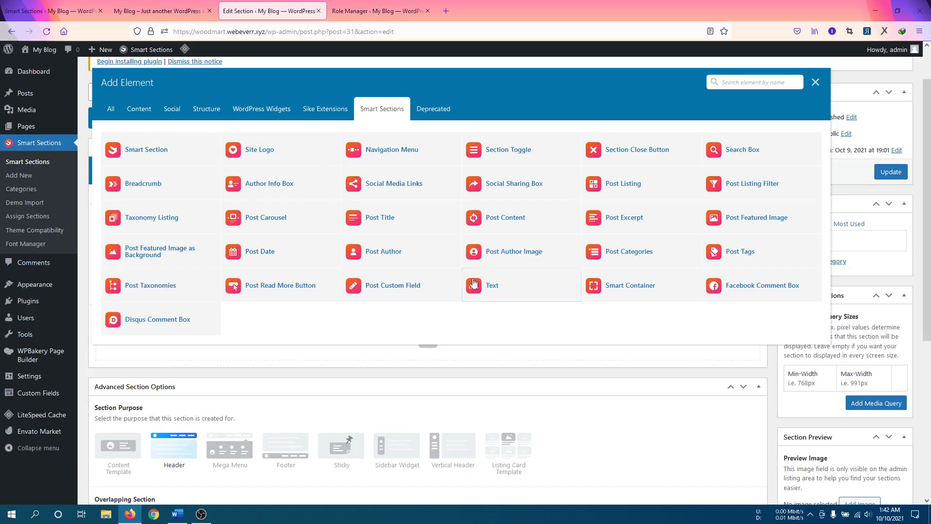
left_click(266, 155)
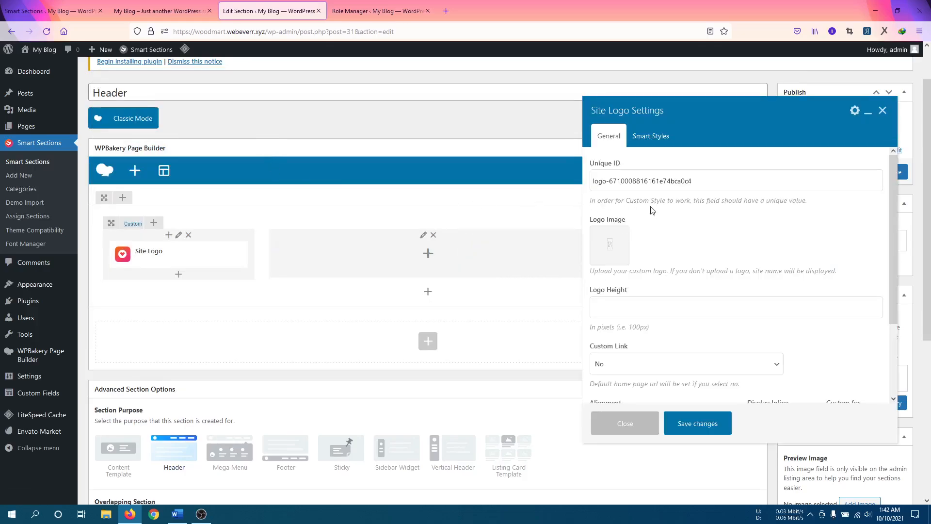
triple_click(698, 189)
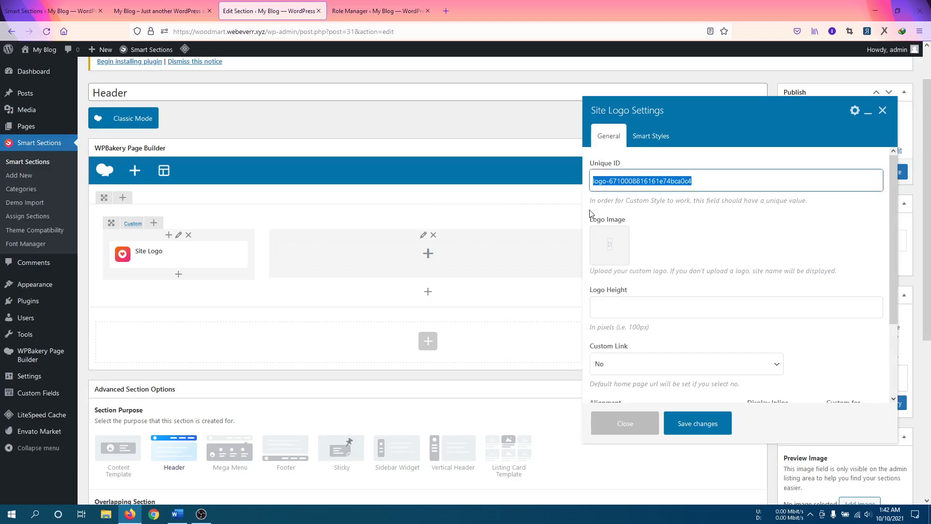
key("BackSpace")
Upload nature-logo.png from the Downloads folder and set it as the Site Logo's image
left_click(611, 252)
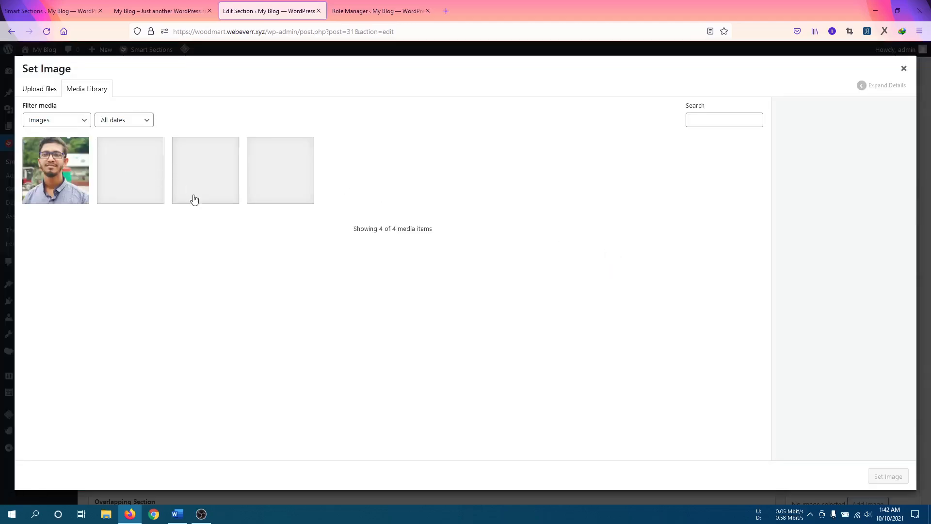
left_click(51, 90)
left_click(440, 256)
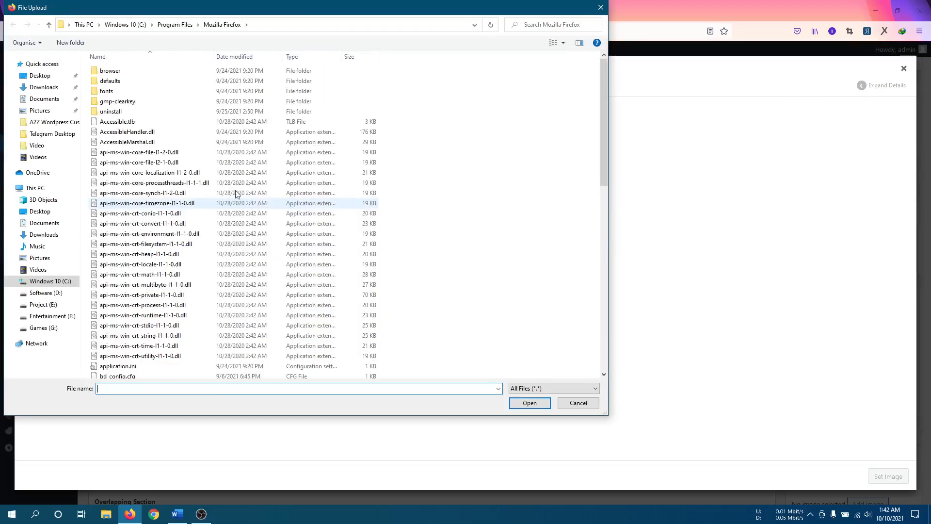
left_click(43, 87)
left_click_drag(152, 13, 342, 50)
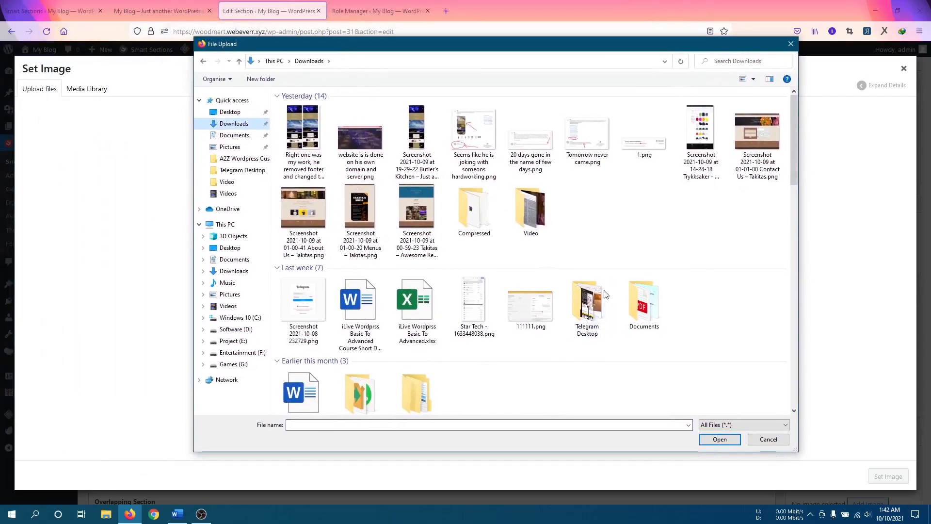
scroll(608, 295, "down", 10)
scroll(608, 294, "down", 6)
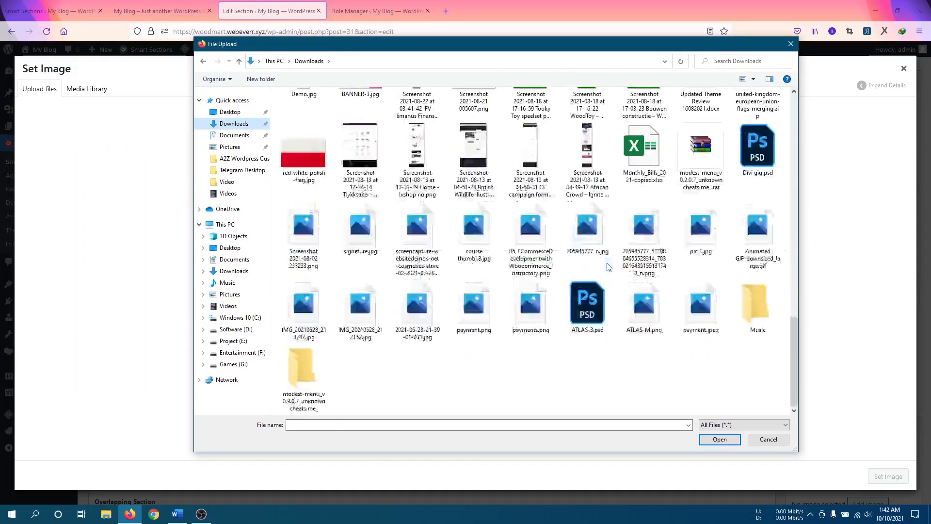
scroll(587, 290, "up", 5)
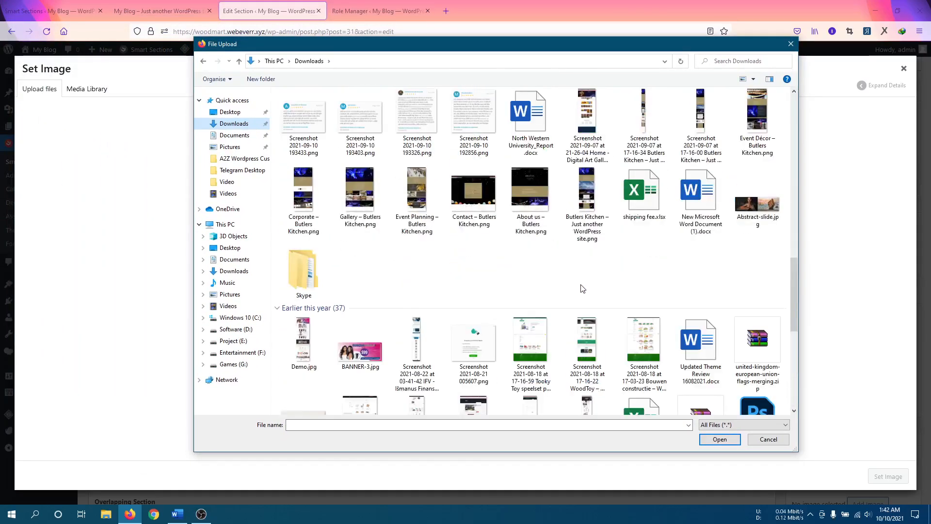
scroll(583, 289, "up", 5)
left_click(474, 309)
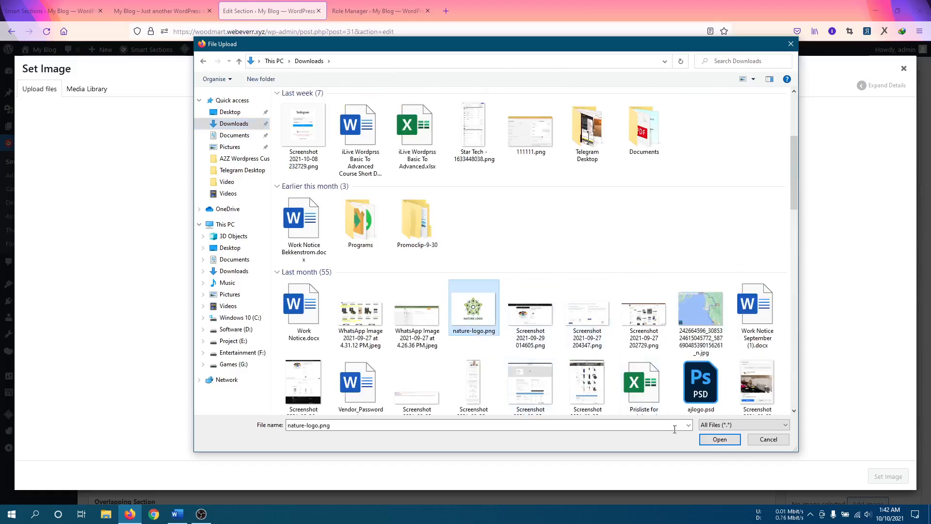
left_click(720, 439)
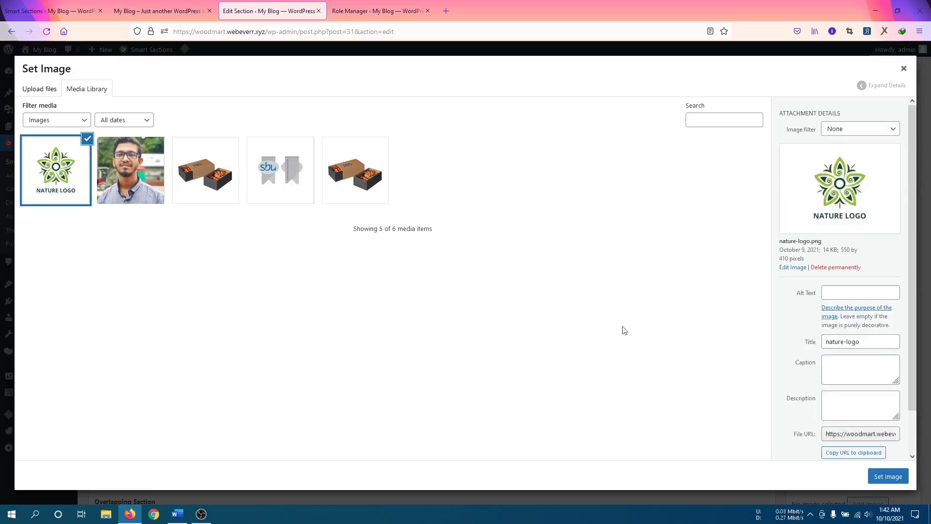
left_click(883, 477)
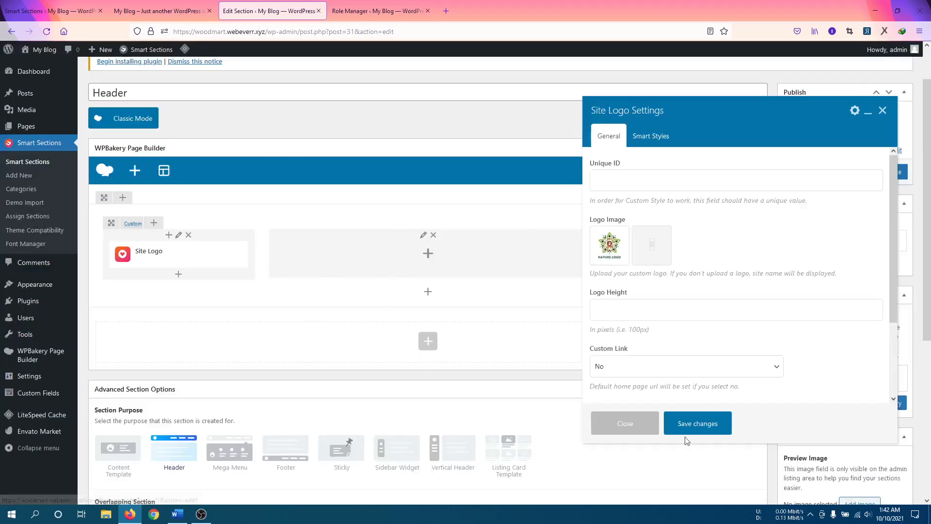
scroll(706, 330, "down", 1)
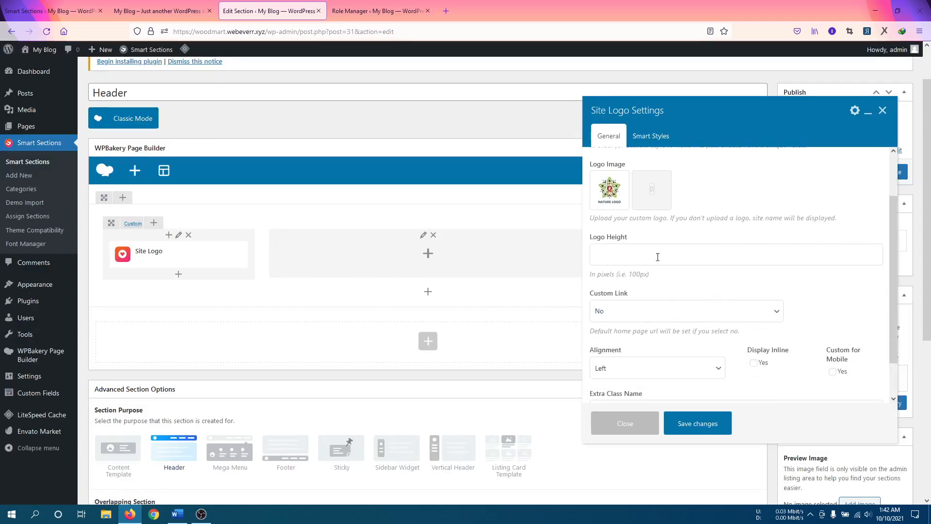
left_click(630, 314)
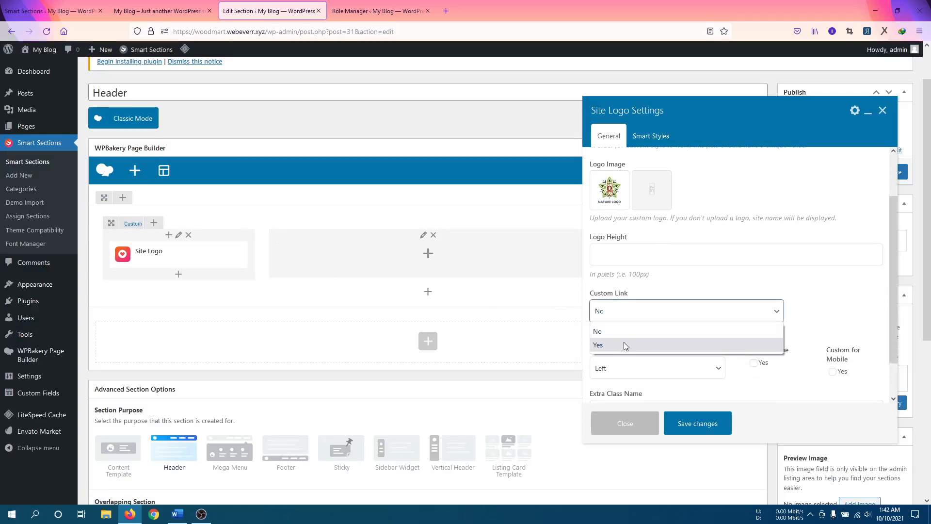
left_click(624, 344)
scroll(679, 313, "down", 1)
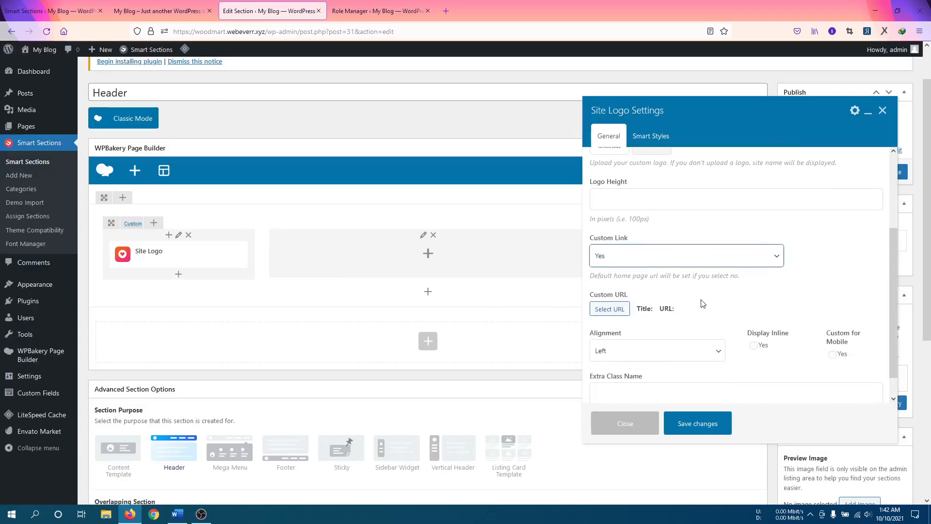
left_click(637, 260)
left_click(631, 275)
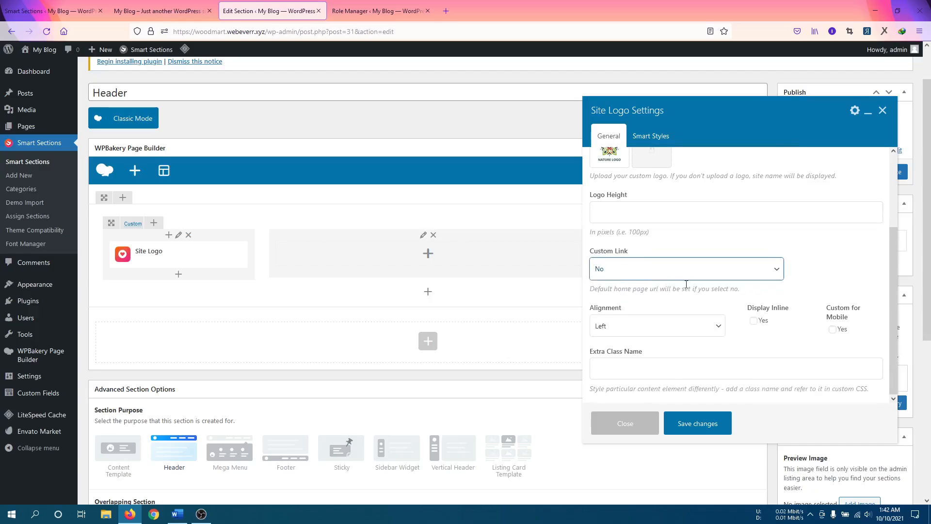
scroll(689, 301, "down", 1)
scroll(687, 306, "down", 2)
scroll(679, 291, "up", 5)
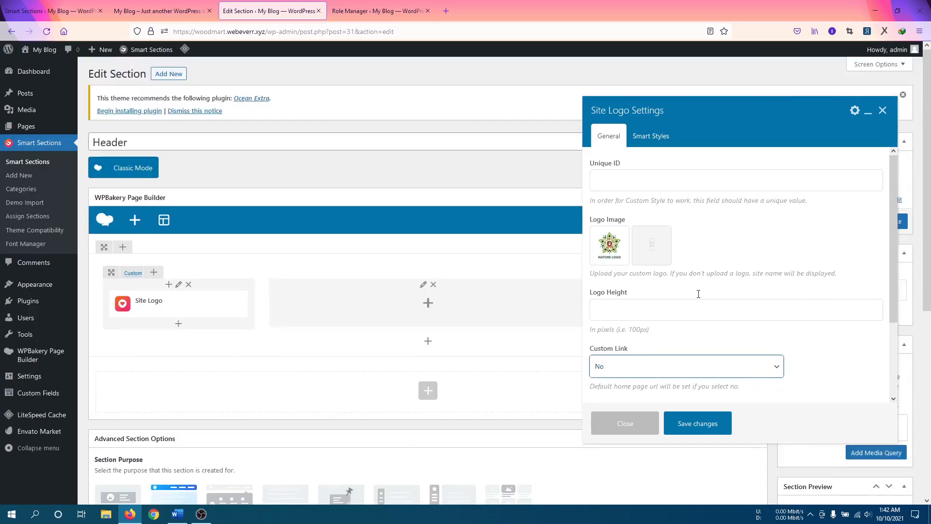
Review the Site Logo container's normal and hover style options, and save the element's settings
left_click(637, 138)
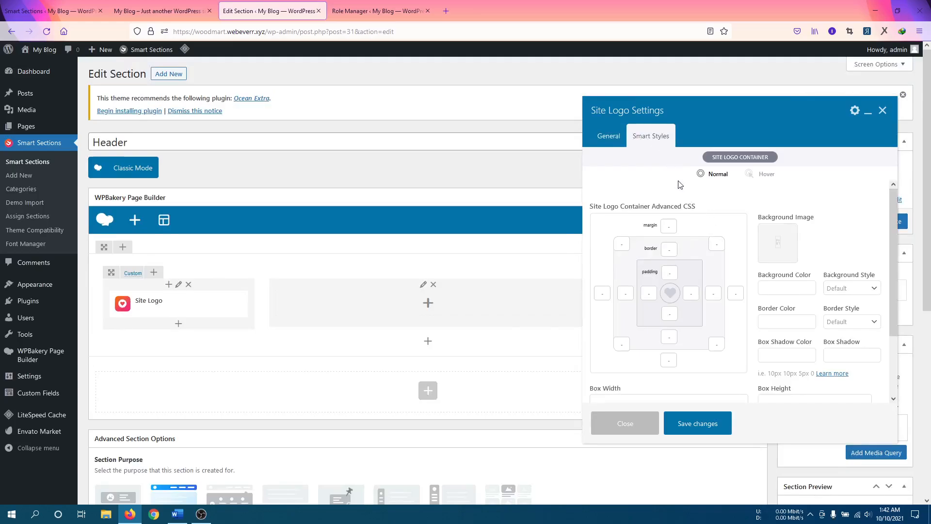
scroll(696, 291, "down", 1)
scroll(696, 295, "down", 3)
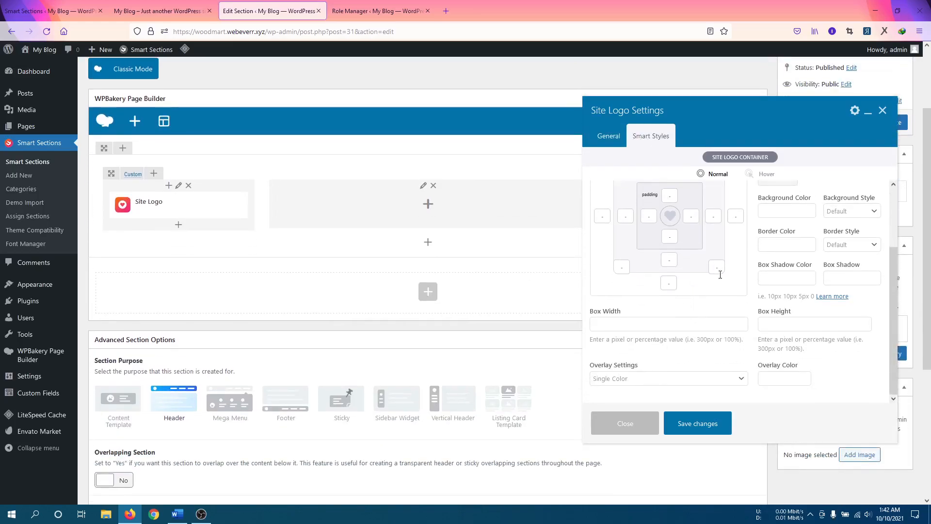
scroll(729, 300, "up", 2)
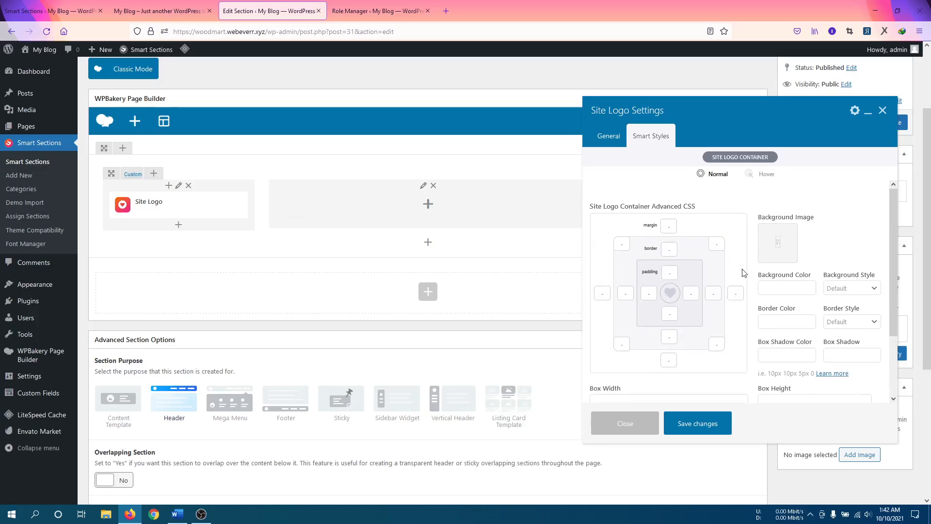
left_click(753, 180)
scroll(697, 274, "down", 5)
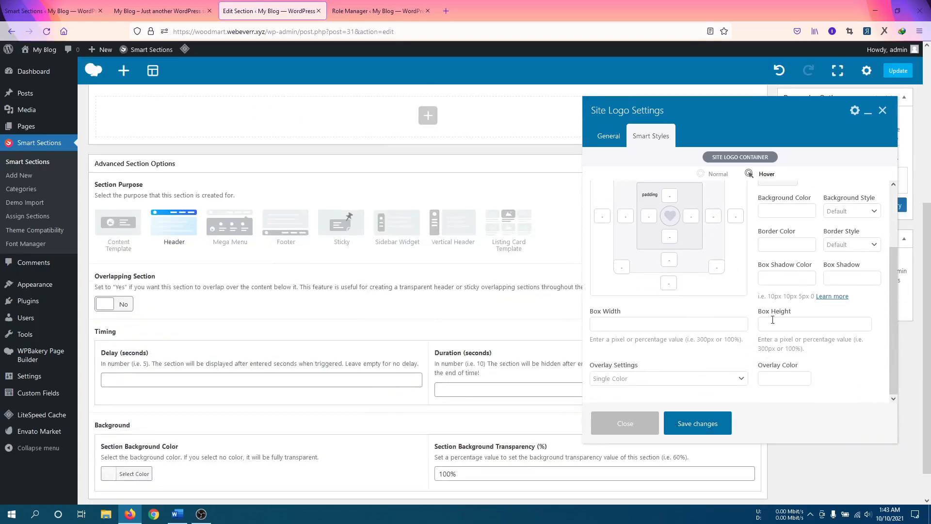
scroll(773, 318, "up", 2)
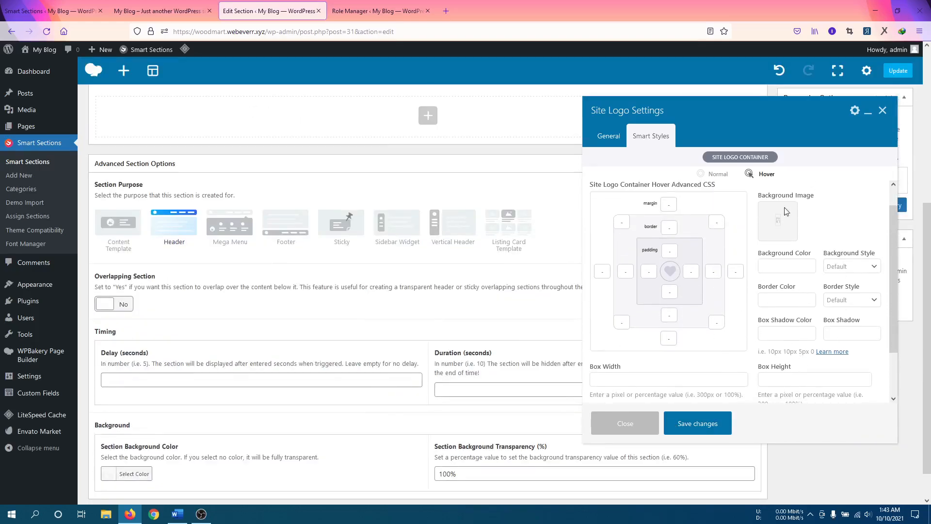
left_click(688, 431)
scroll(239, 306, "up", 5)
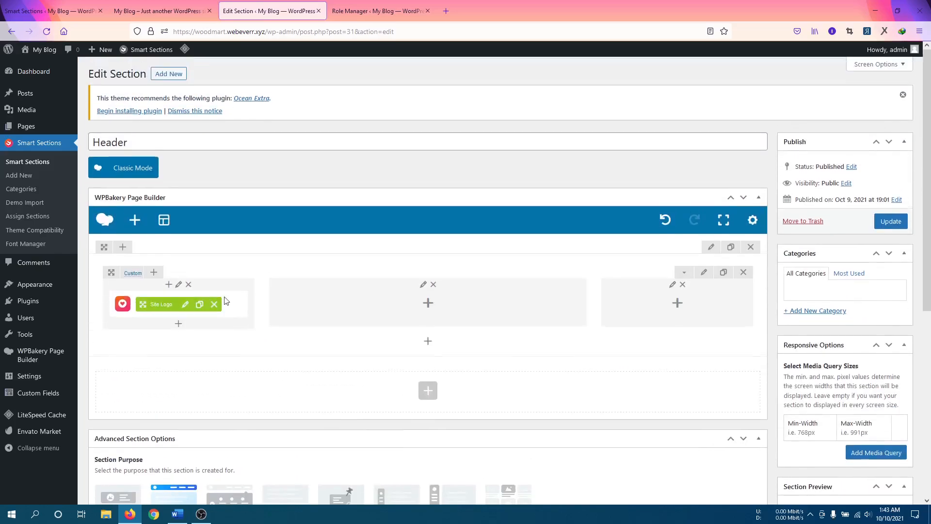
Add a Smart Sections Search Box element to the row's middle column and clear its Unique ID
left_click(428, 303)
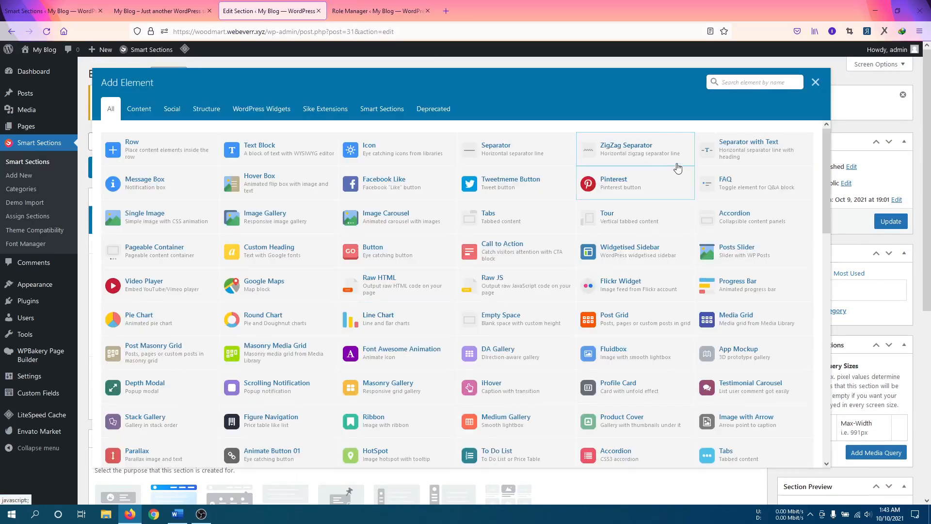
left_click(383, 106)
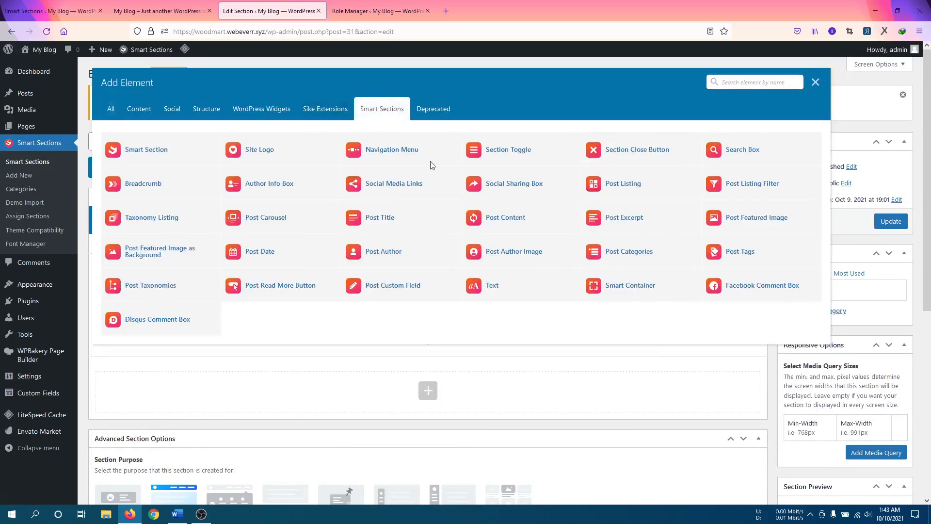
left_click(749, 154)
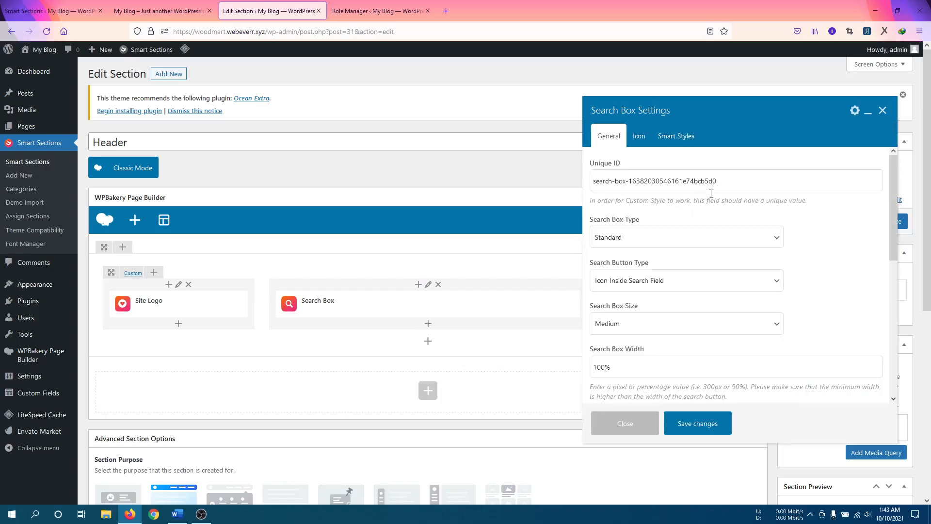
left_click(711, 190)
key("ctrl+a")
key("BackSpace")
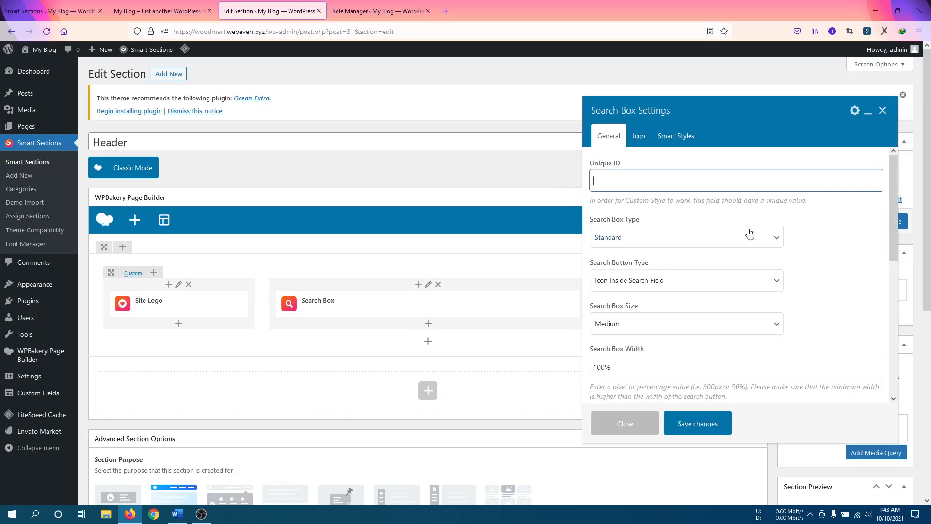
Set the Search Box Type to Expanding and the Search Button Type to Standard Button
left_click(679, 237)
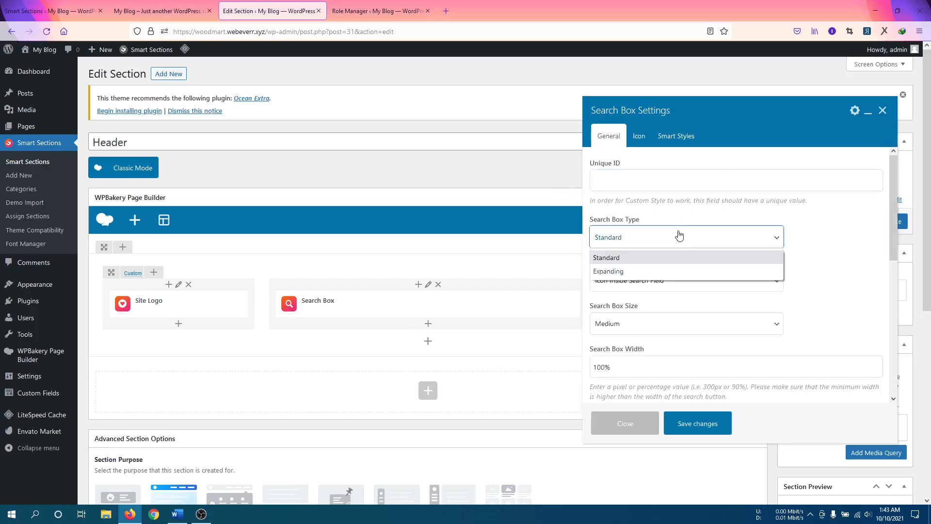
left_click(625, 272)
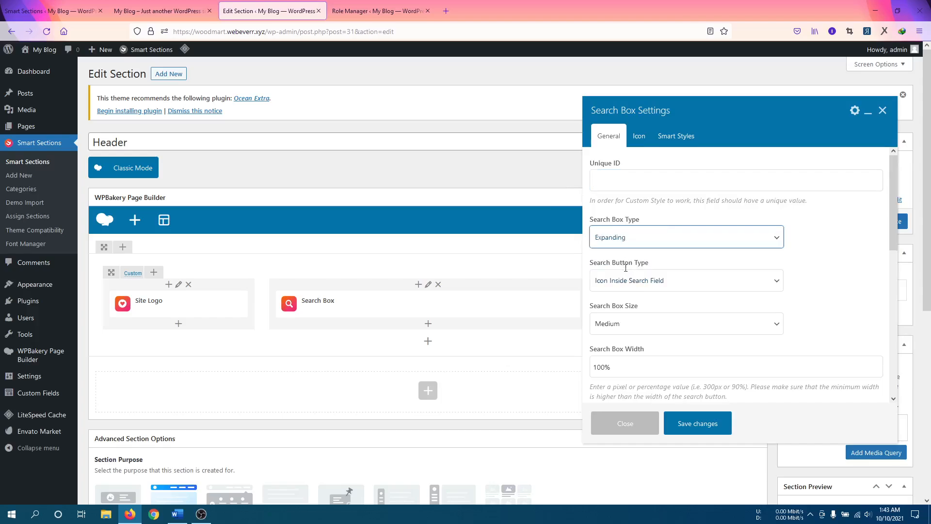
left_click(630, 283)
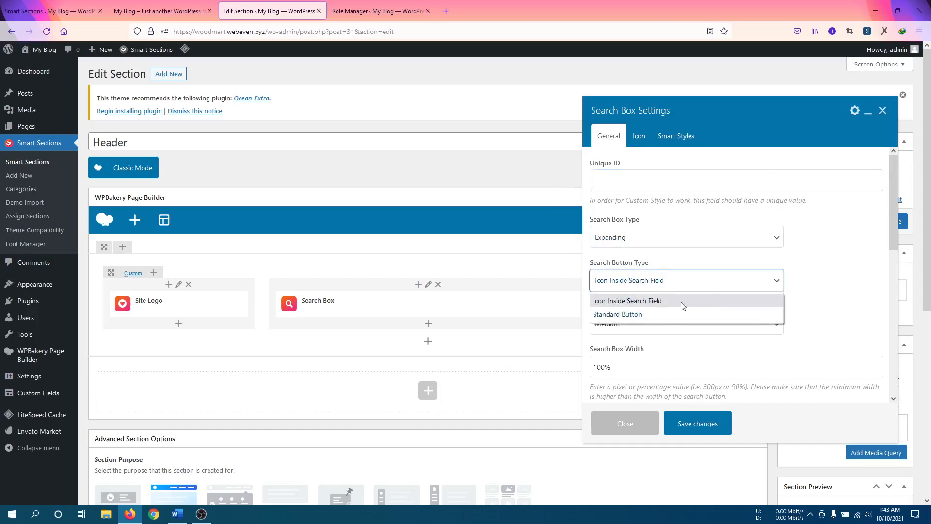
left_click(646, 315)
scroll(694, 213, "down", 3)
scroll(672, 241, "up", 1)
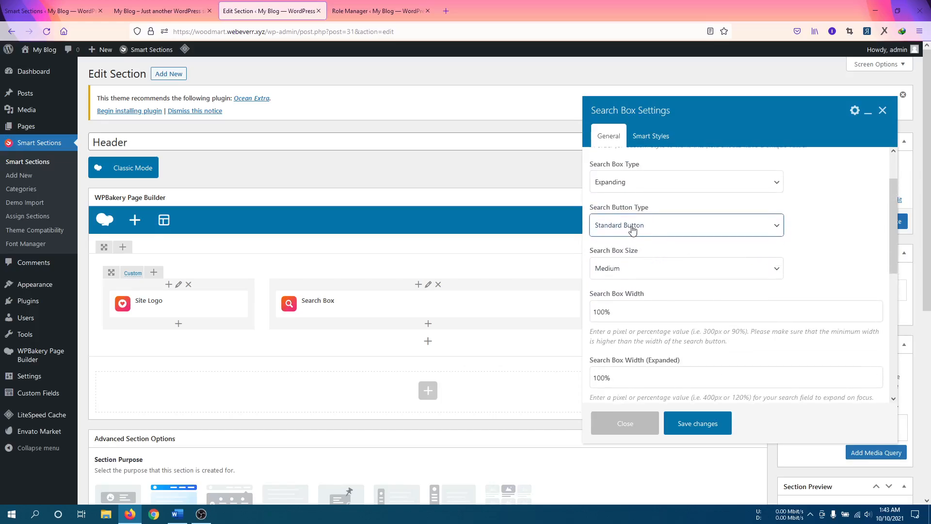
left_click(632, 224)
left_click(632, 244)
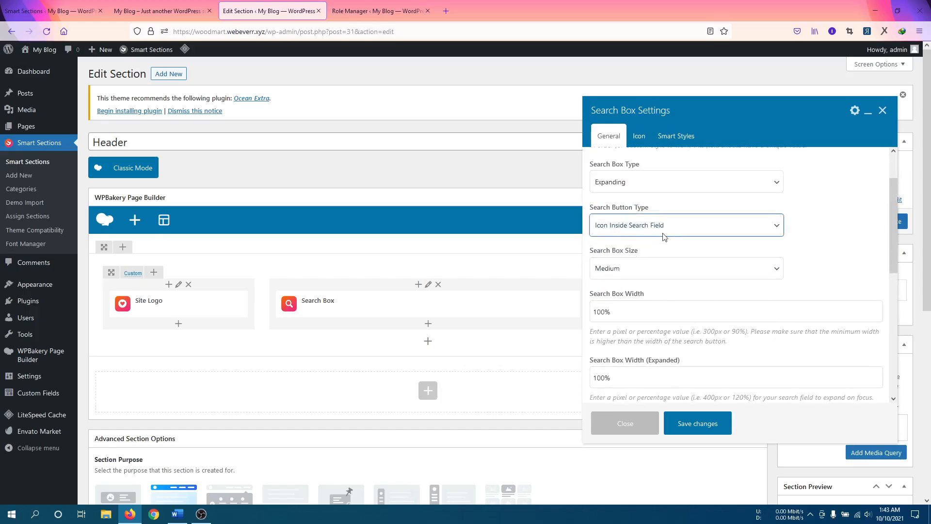
left_click(626, 234)
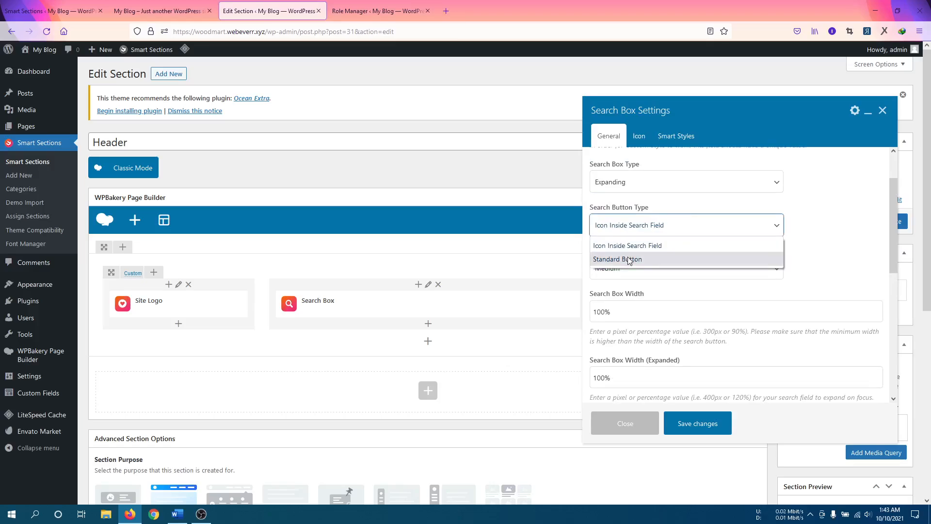
left_click(630, 260)
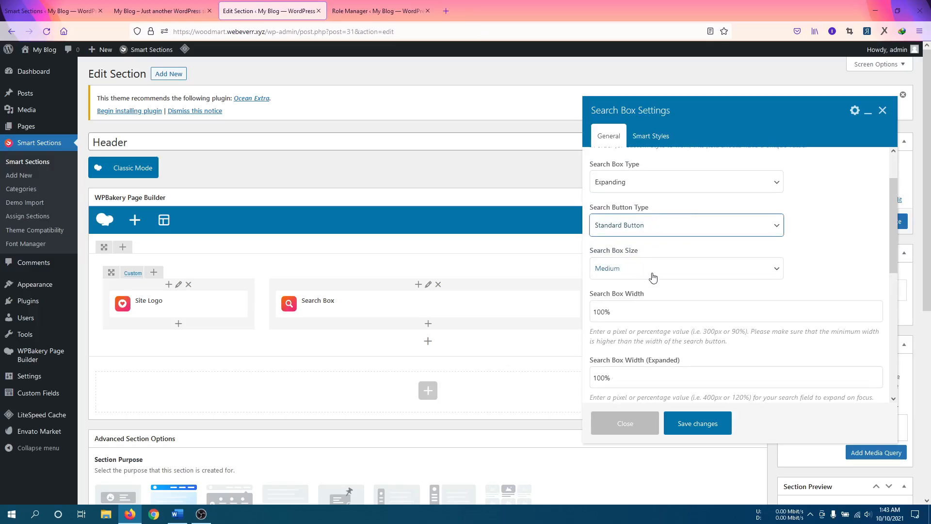
Set the search box's alignment to Center and its post type to Post
scroll(679, 291, "down", 3)
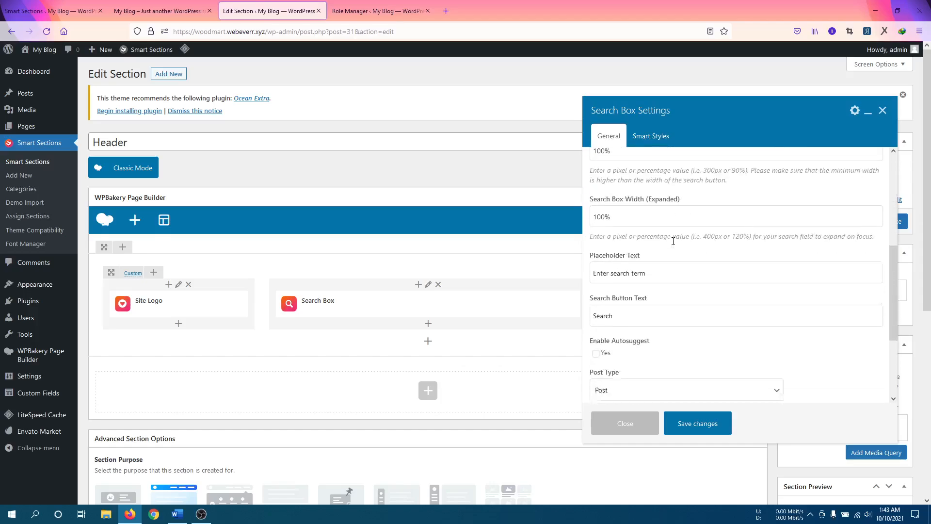
scroll(668, 252, "down", 1)
scroll(639, 274, "down", 2)
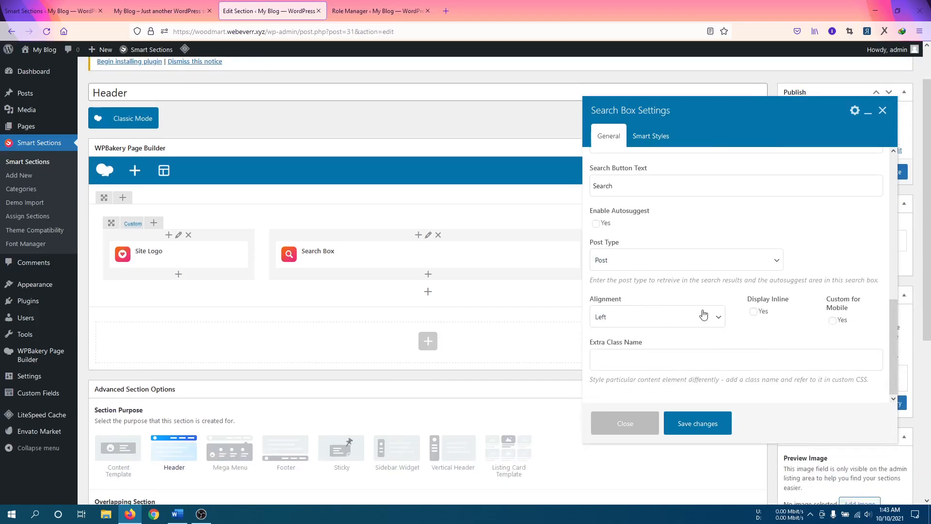
left_click(656, 317)
left_click(633, 364)
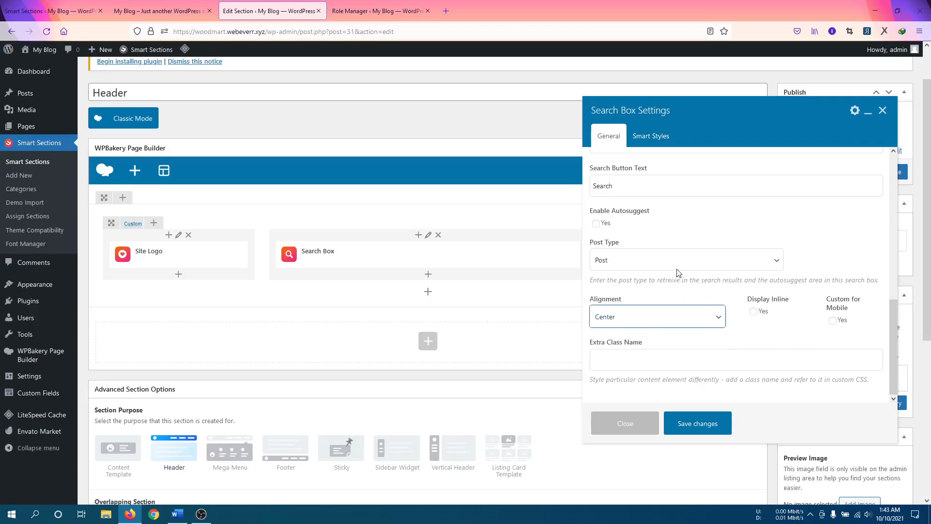
left_click(656, 261)
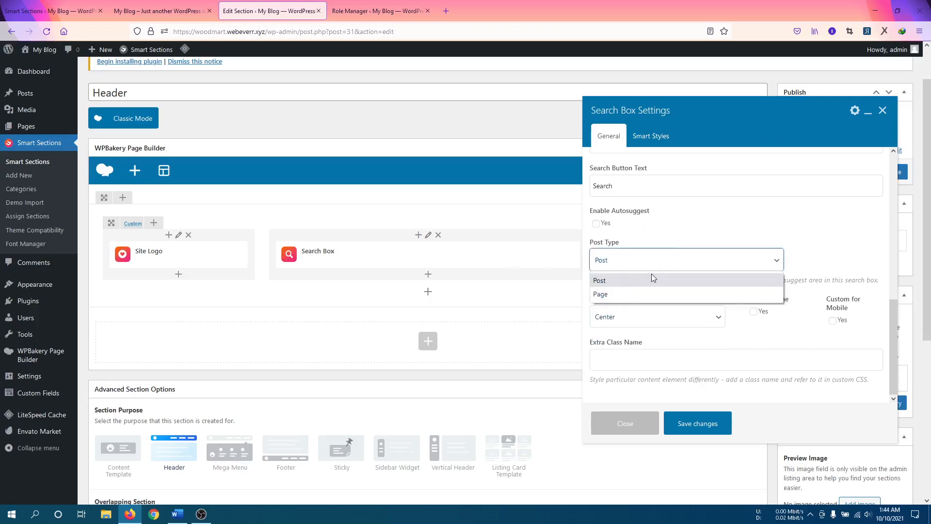
left_click(628, 281)
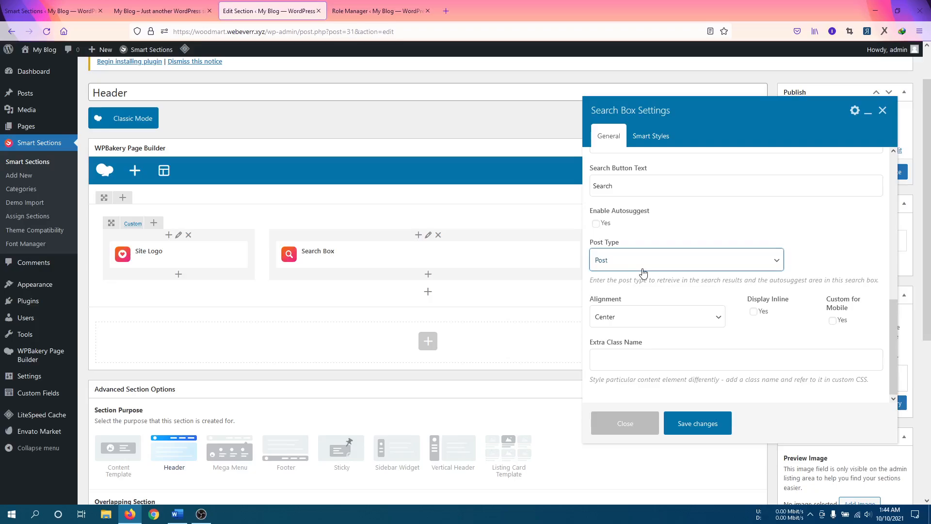
left_click(643, 271)
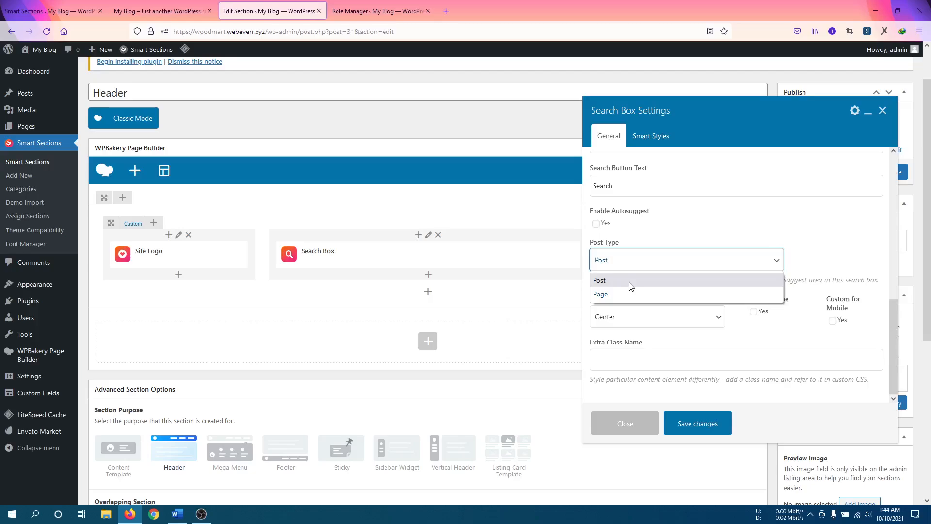
left_click(630, 286)
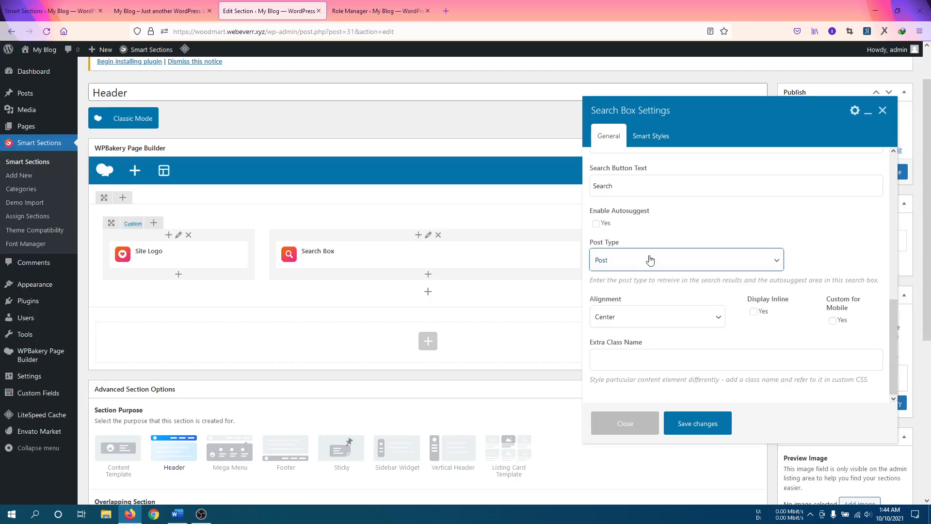
Review the Search Box's style options for its images, autosuggest list and placeholder text
scroll(667, 242, "down", 3)
left_click(651, 135)
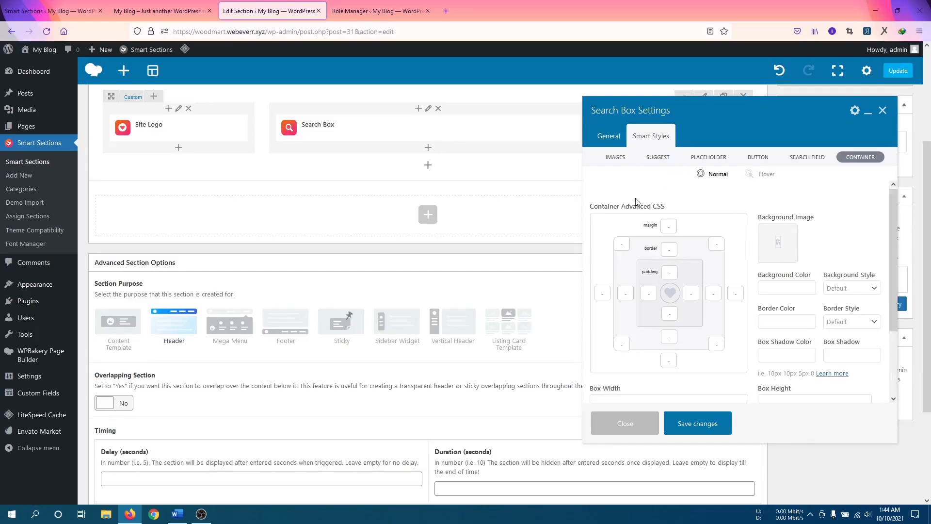
left_click(617, 161)
left_click(653, 160)
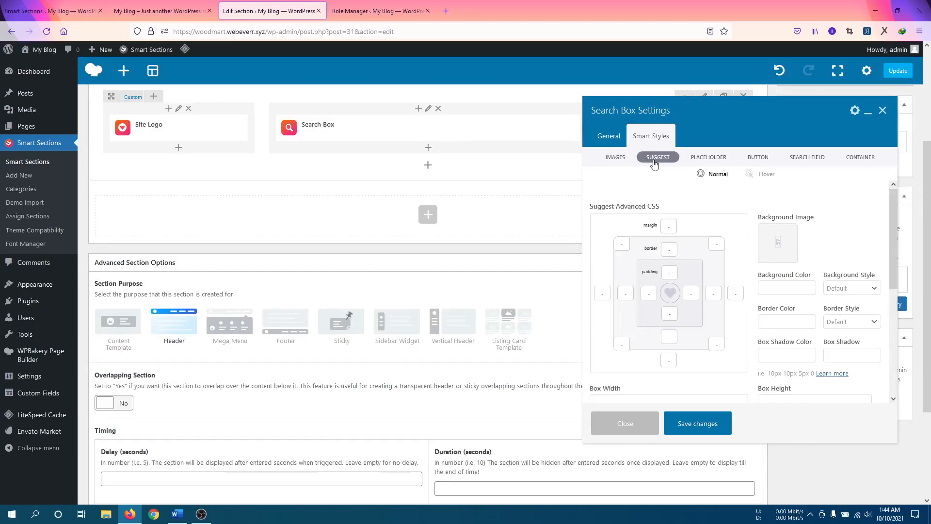
left_click(625, 159)
left_click(700, 160)
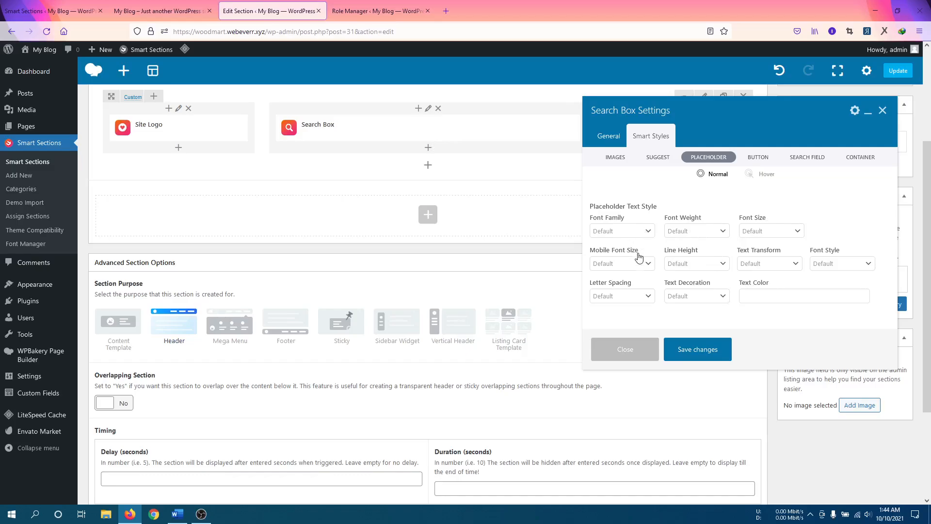
left_click(657, 157)
Review the Search Box's button, search field and container style options, and save the element's settings
left_click(758, 157)
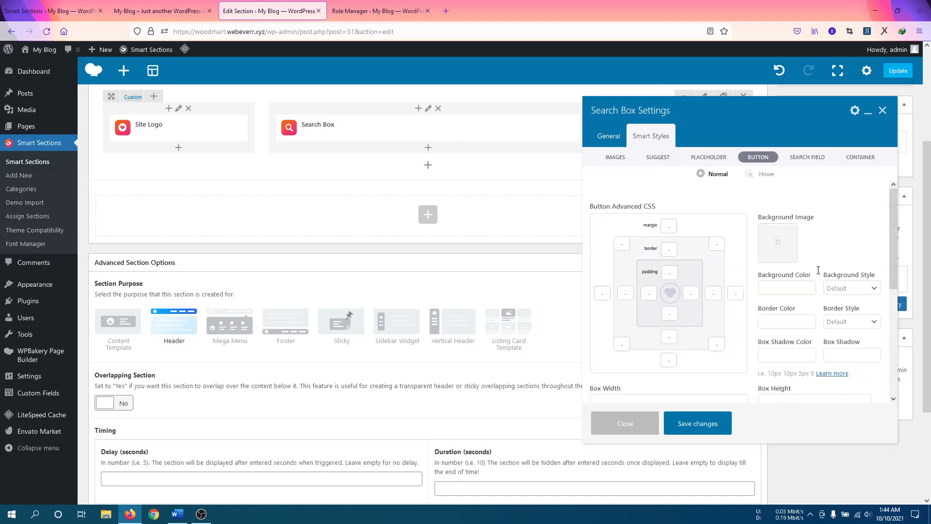
scroll(765, 331, "down", 2)
scroll(765, 331, "down", 2)
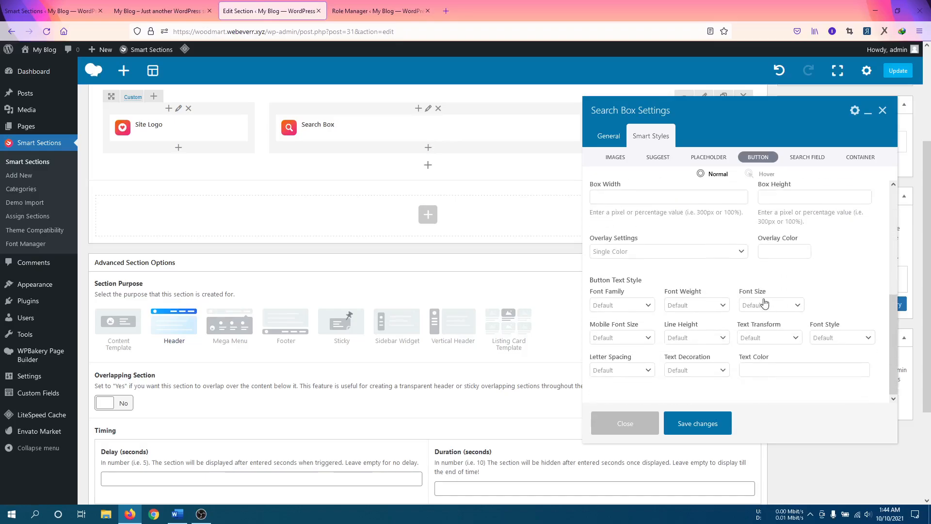
left_click(808, 158)
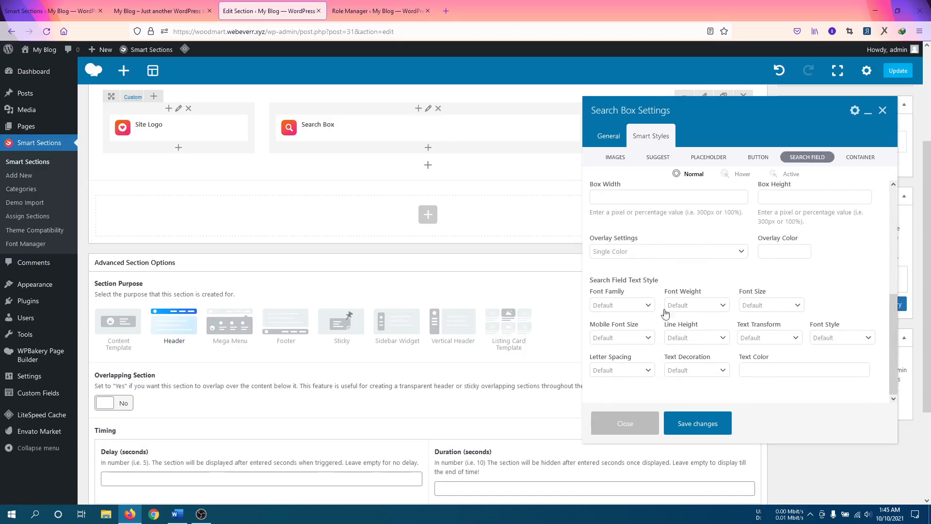
left_click(863, 159)
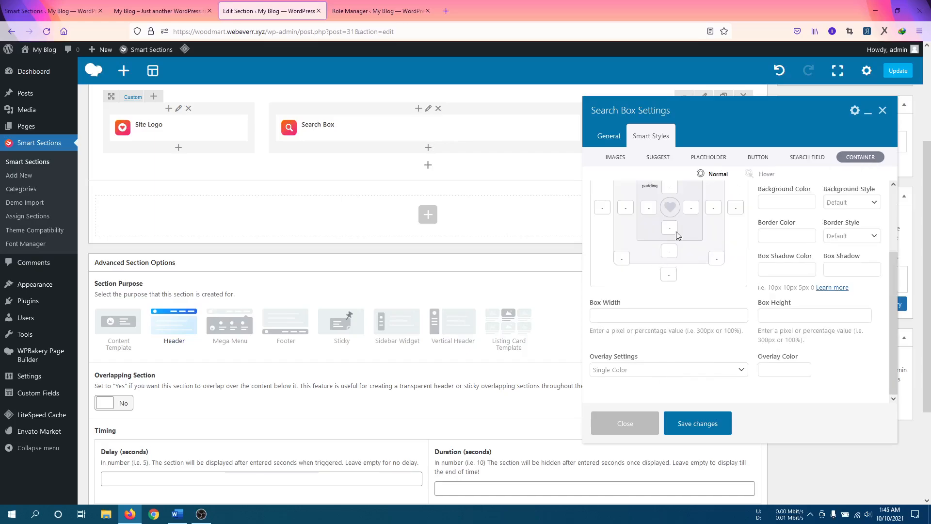
scroll(693, 296, "down", 3)
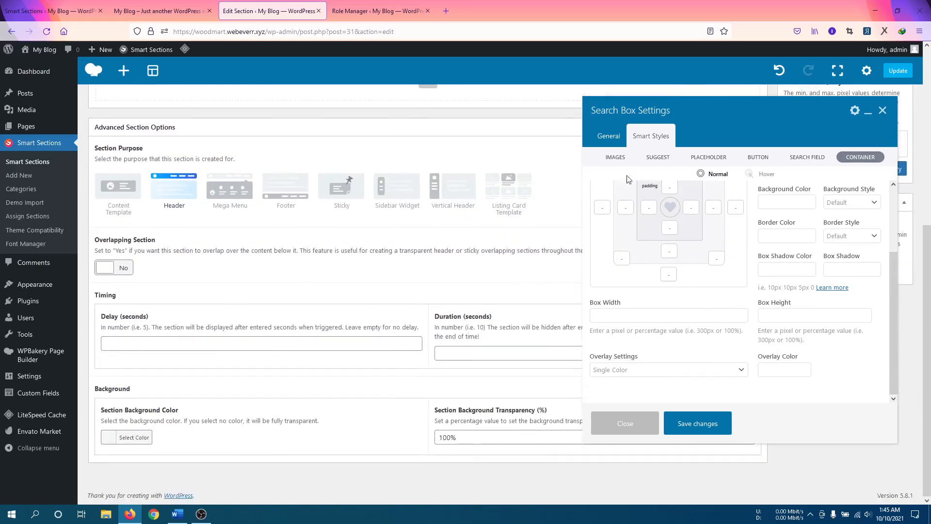
left_click(689, 428)
Check the Site Logo element's container style options and close its settings without saving
scroll(480, 316, "up", 6)
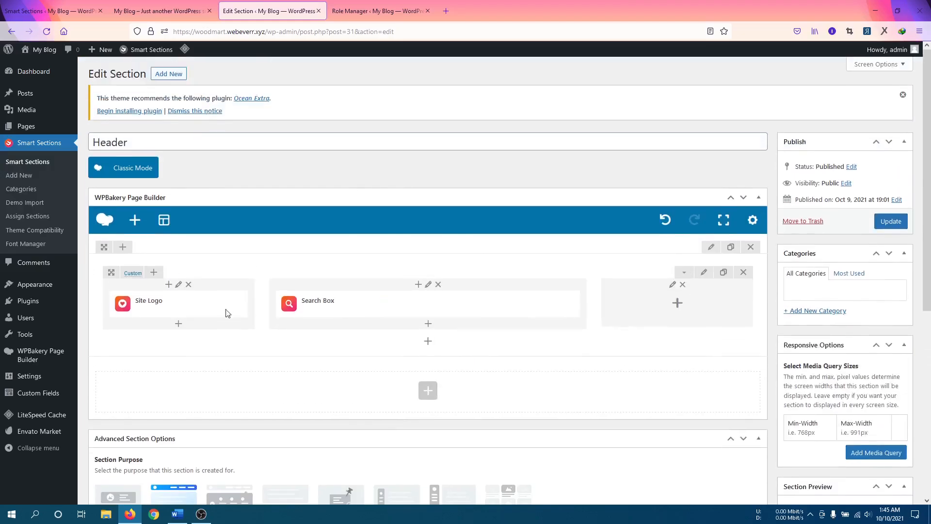
left_click(188, 302)
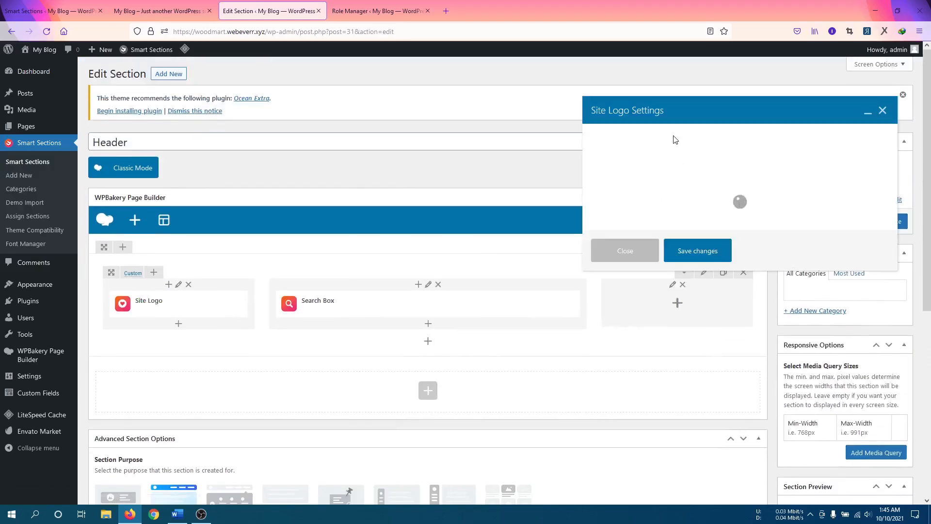
left_click(656, 131)
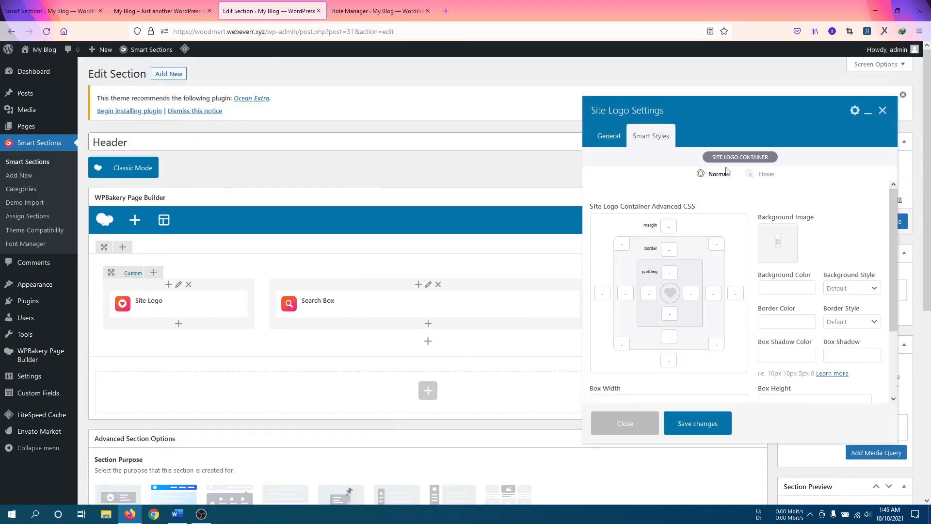
left_click(625, 424)
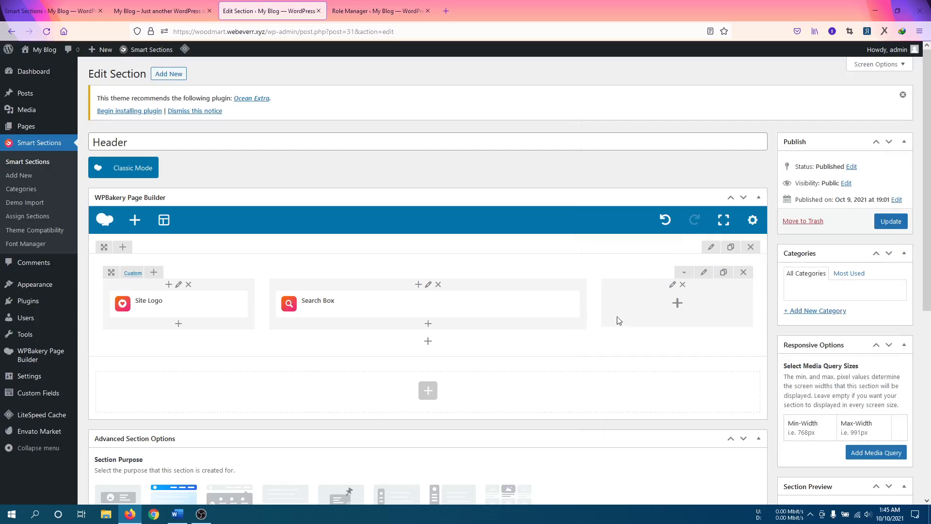
Add a Smart Sections Navigation Menu element to the row's empty third column and clear its Unique ID
left_click(677, 308)
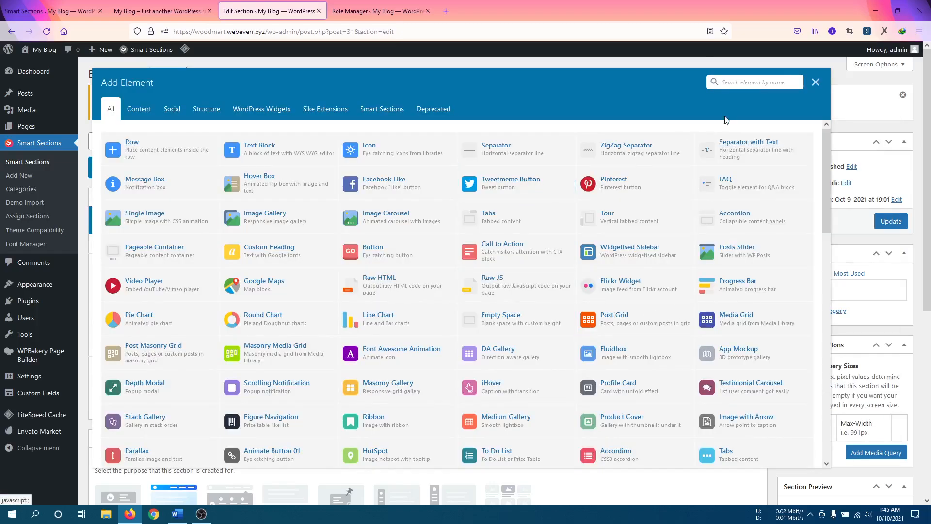
left_click(406, 116)
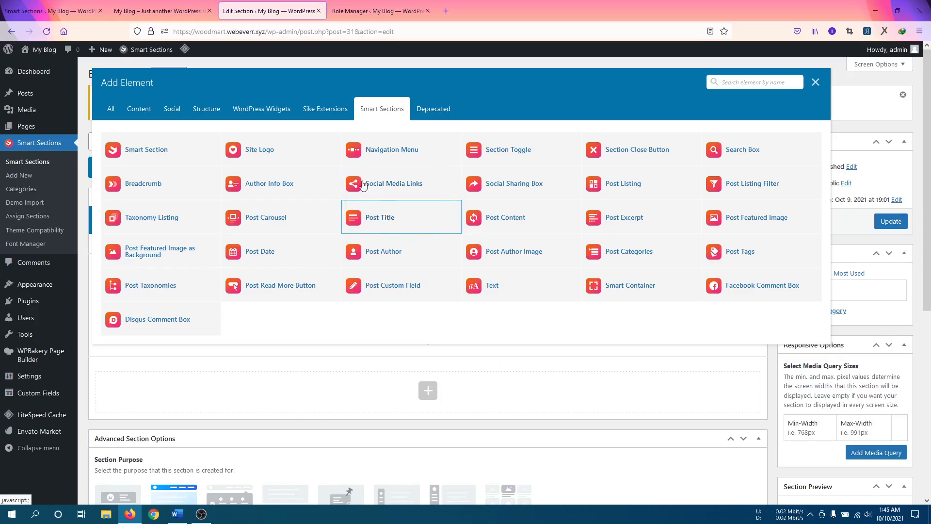
left_click(314, 118)
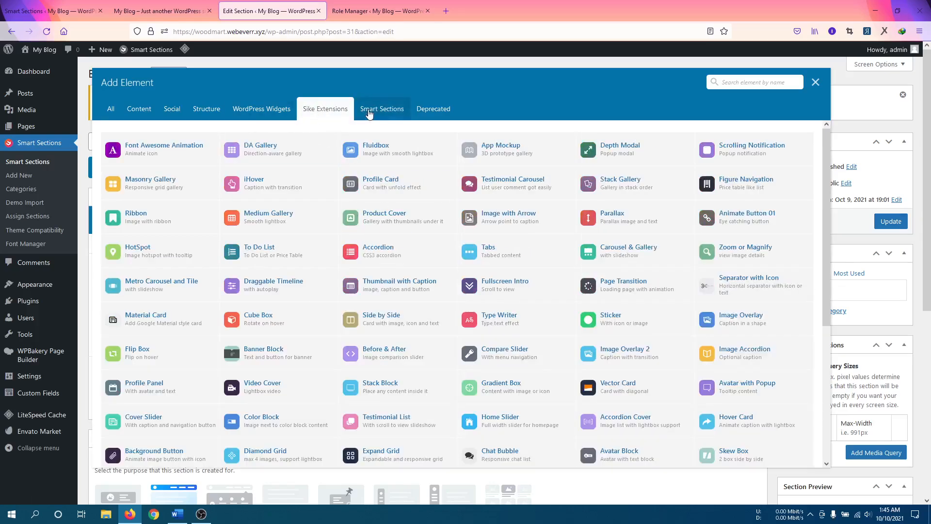
left_click(391, 113)
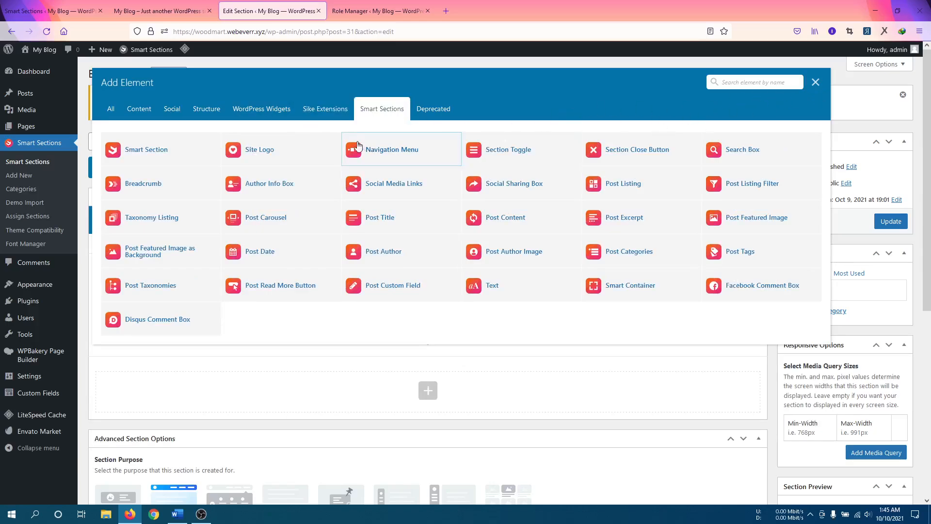
left_click(367, 155)
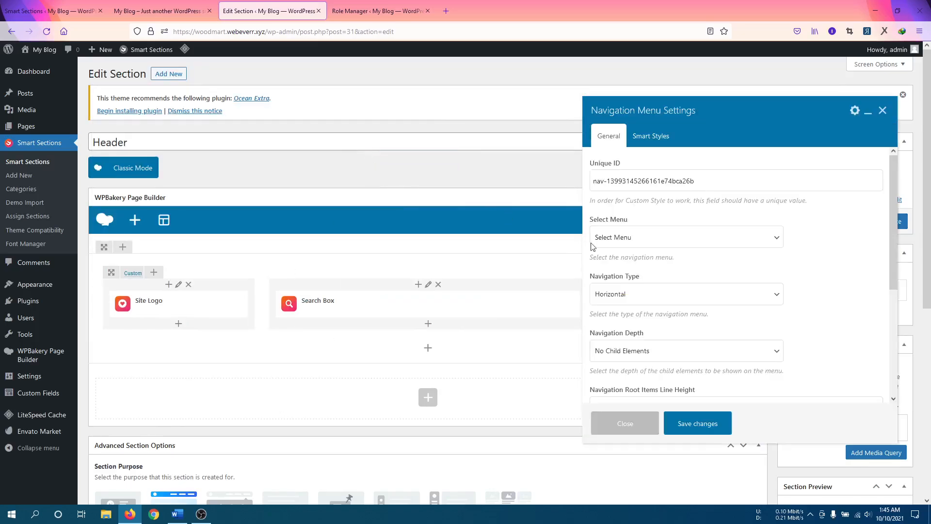
left_click_drag(622, 181, 495, 221)
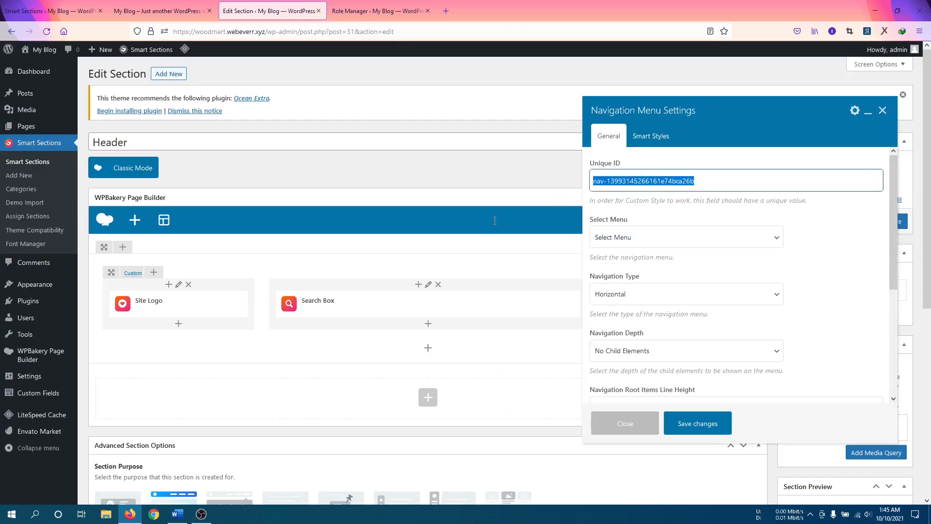
key("BackSpace")
Keep the Navigation Type at Horizontal, set the navigation menu's alignment to Center, and save the element's settings
left_click(604, 238)
left_click(618, 256)
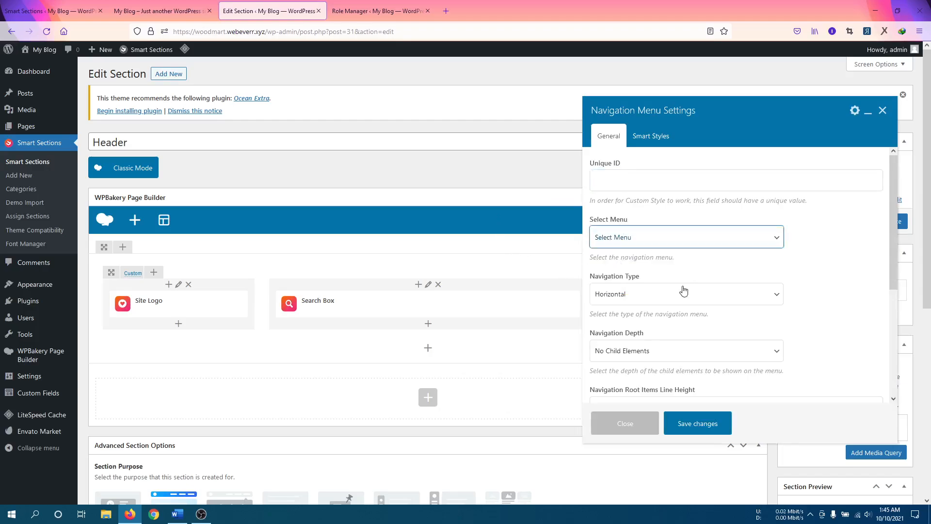
left_click(681, 292)
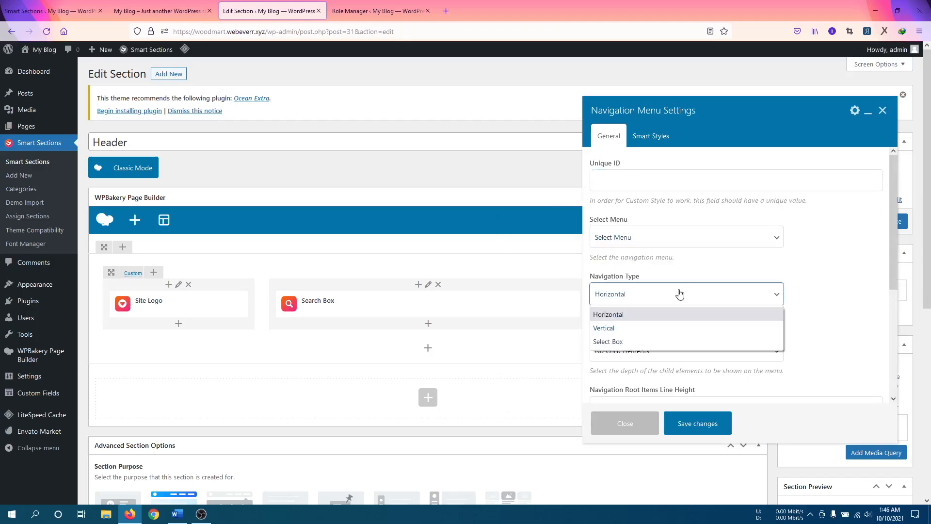
left_click(679, 293)
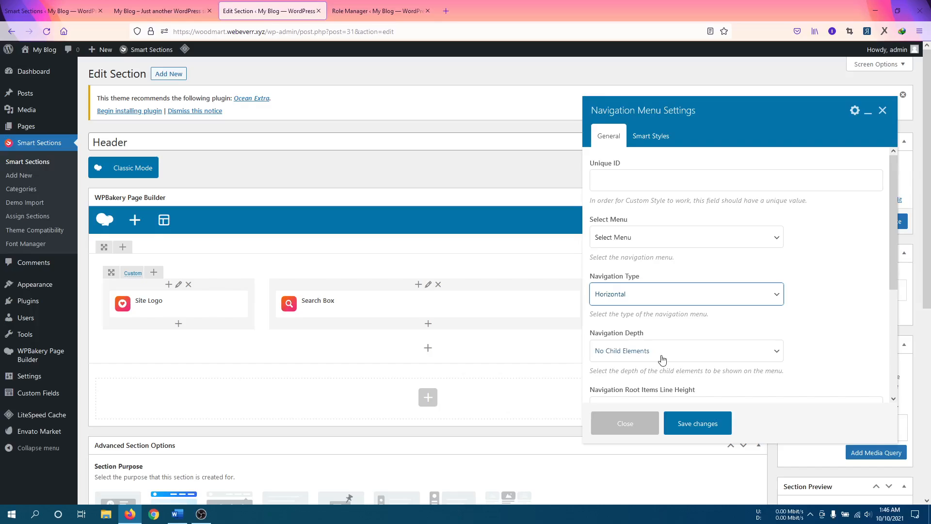
scroll(703, 339, "down", 2)
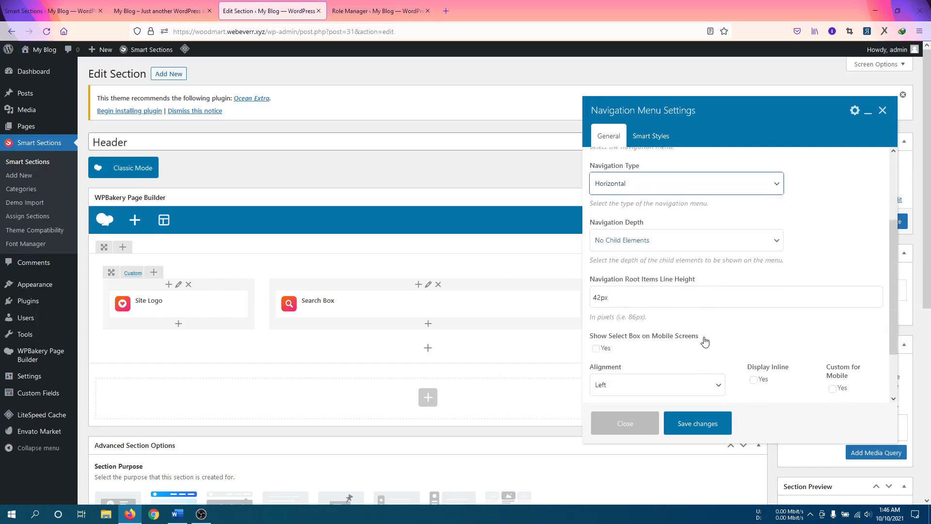
left_click(681, 390)
left_click(607, 432)
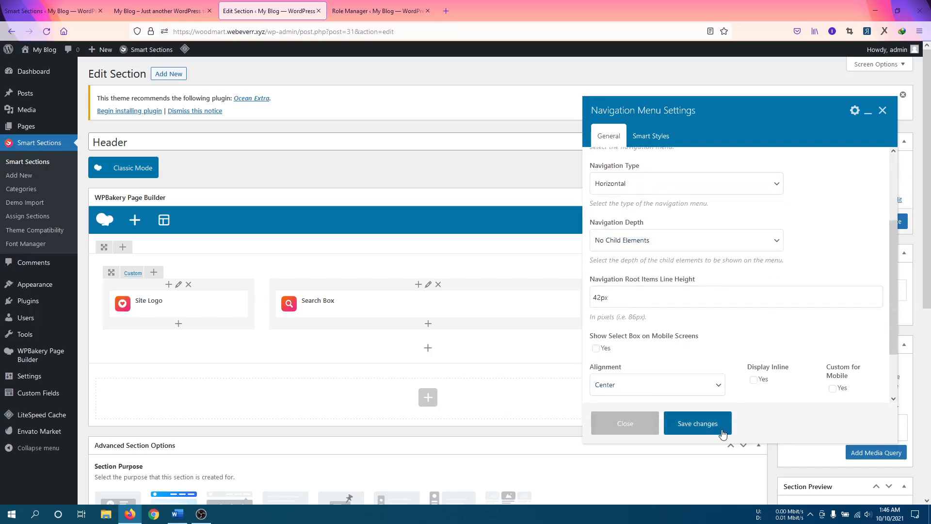
left_click(720, 431)
Arrange the Navigation Menu in the middle column and the Search Box in the third column, and update the section
left_click_drag(631, 305, 677, 302)
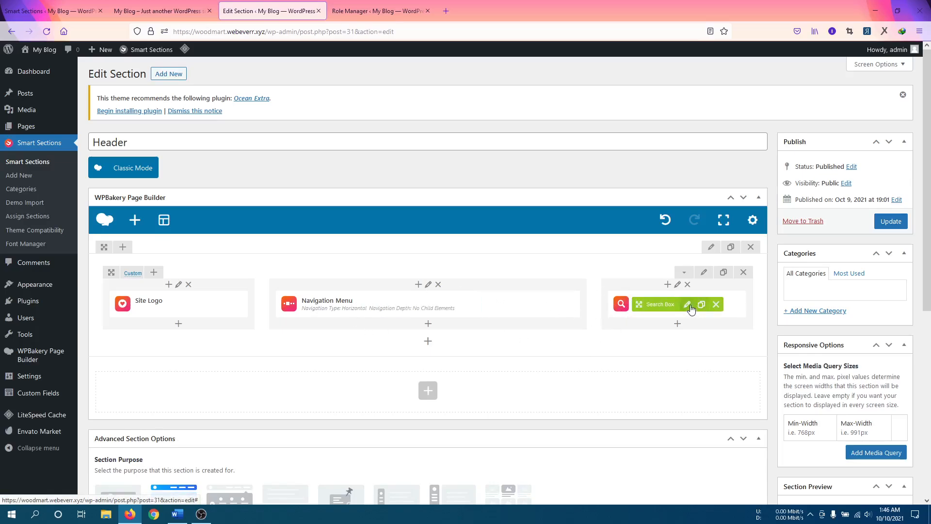
left_click(892, 221)
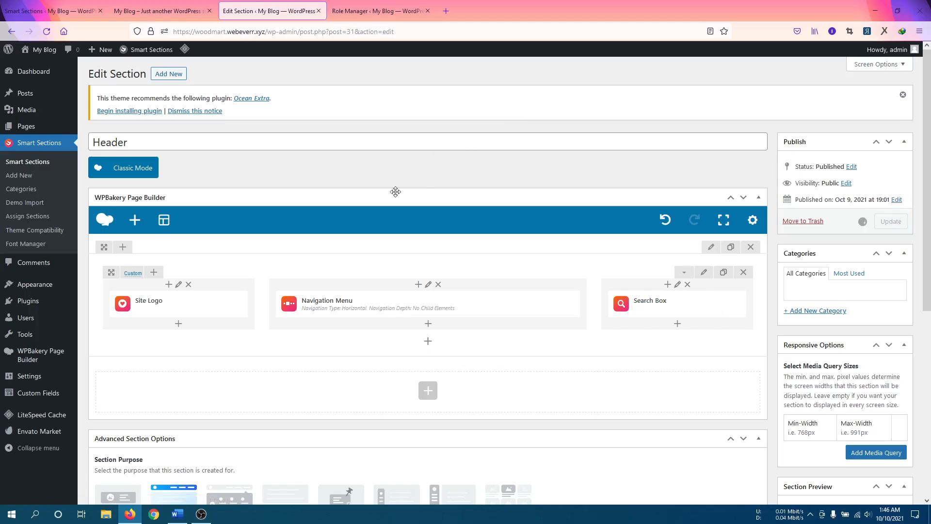
Reload the site's front page to check its header, and return to the section editor
left_click(161, 11)
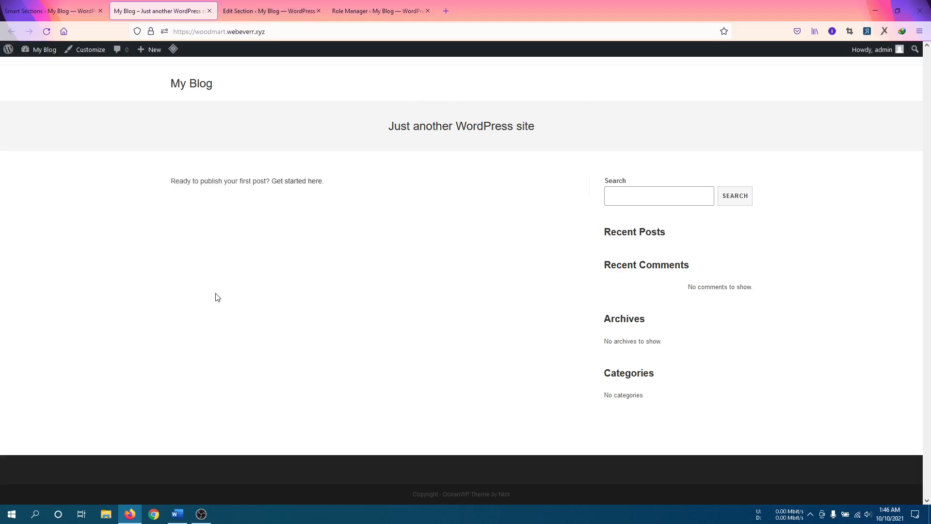
key("F5")
left_click(324, 14)
Review the Header section's purpose, overlap, timing and background options, and update the section again
scroll(281, 188, "down", 3)
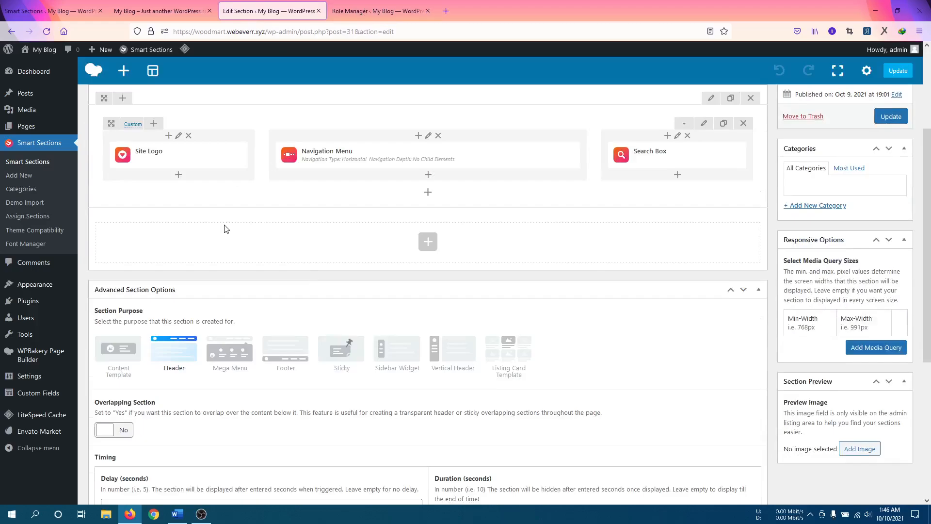
scroll(330, 268, "down", 3)
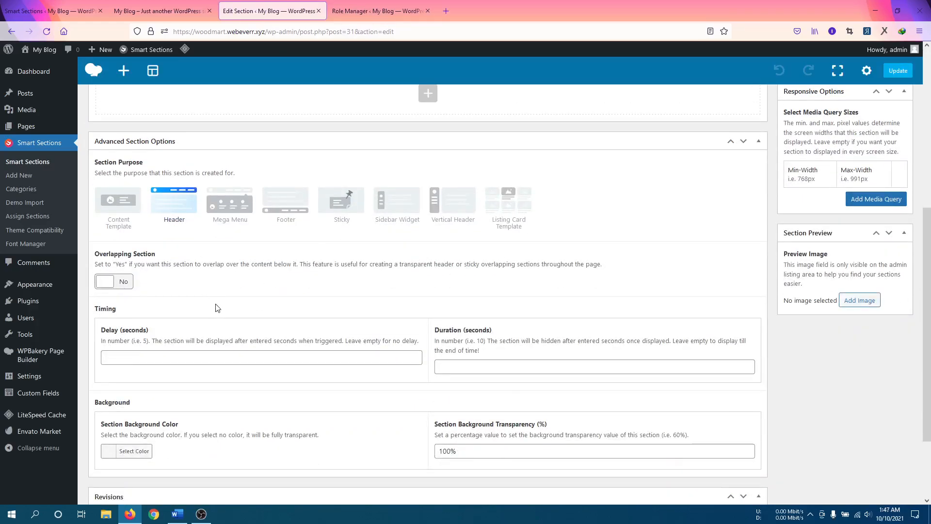
scroll(328, 306, "down", 2)
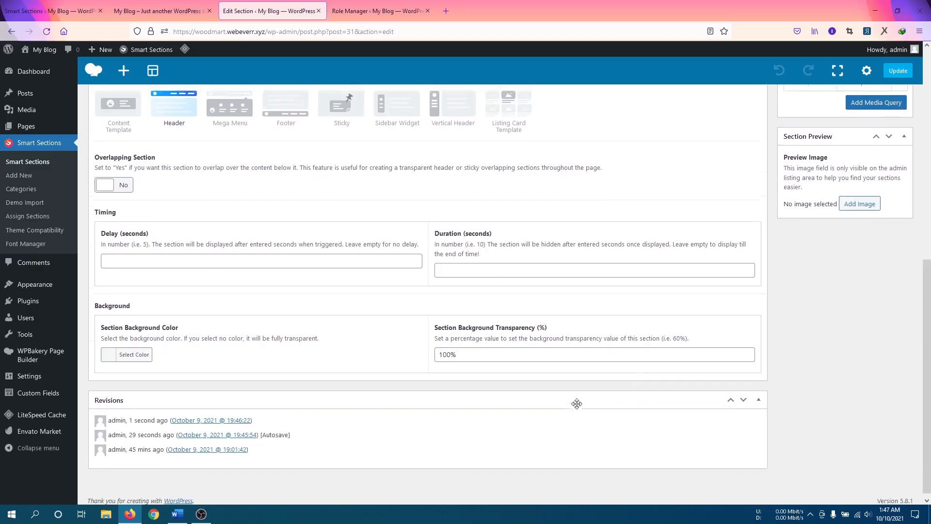
scroll(579, 402, "up", 5)
scroll(578, 408, "up", 2)
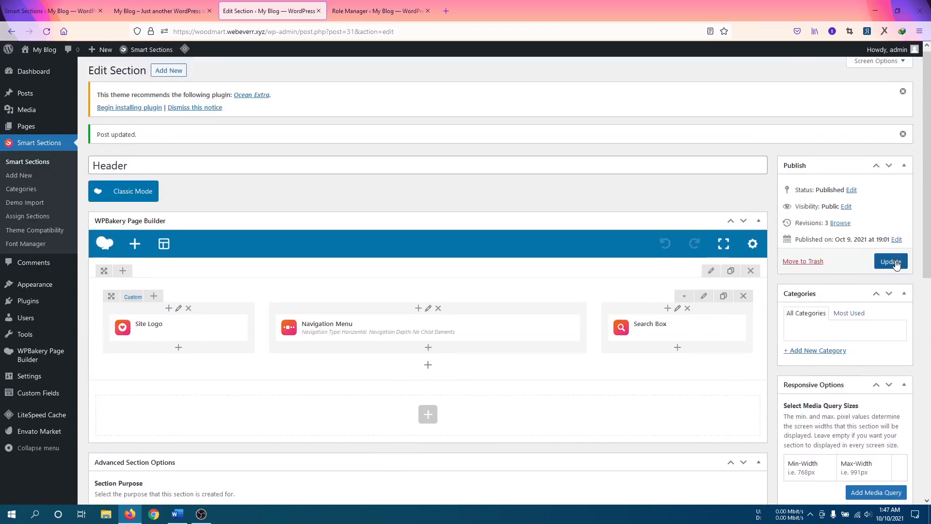
left_click(891, 261)
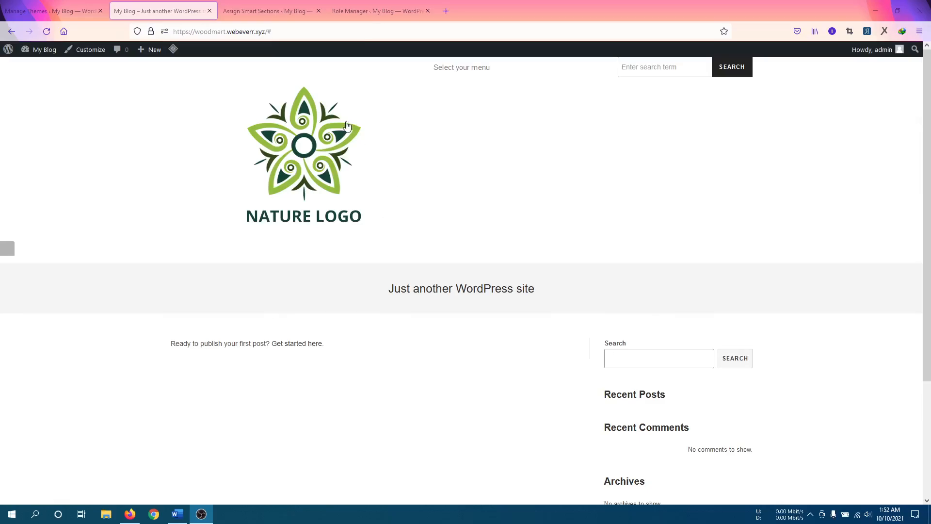
Look over the live front page with the custom header, and check the active theme on the Themes page
scroll(360, 354, "down", 3)
scroll(359, 354, "up", 3)
left_click(60, 7)
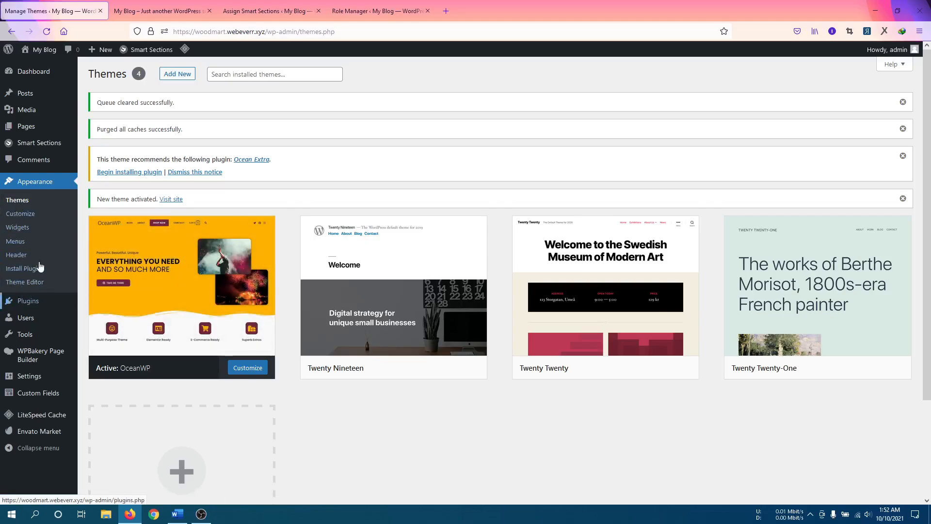
In Assign Smart Sections, remove the Header section from the All Pages header area and select it again
left_click(258, 9)
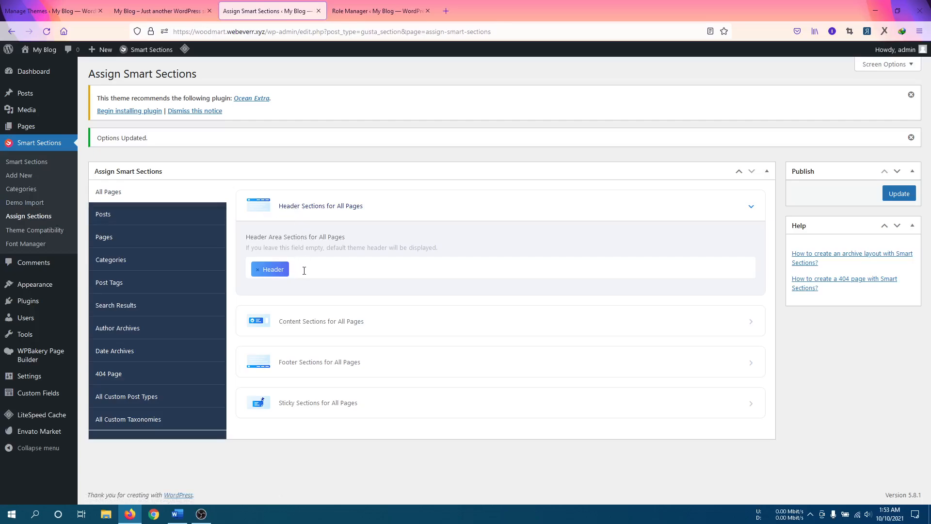
left_click(256, 270)
left_click(277, 270)
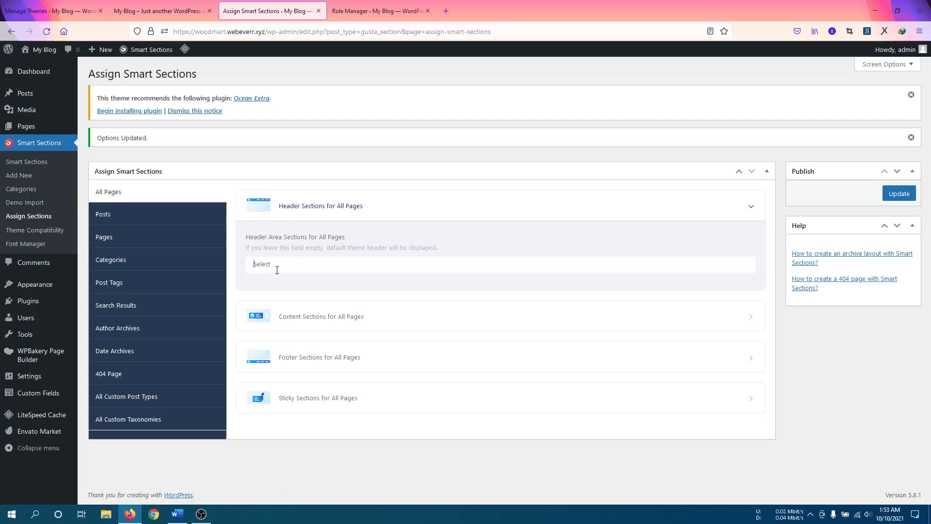
left_click(277, 270)
left_click(275, 281)
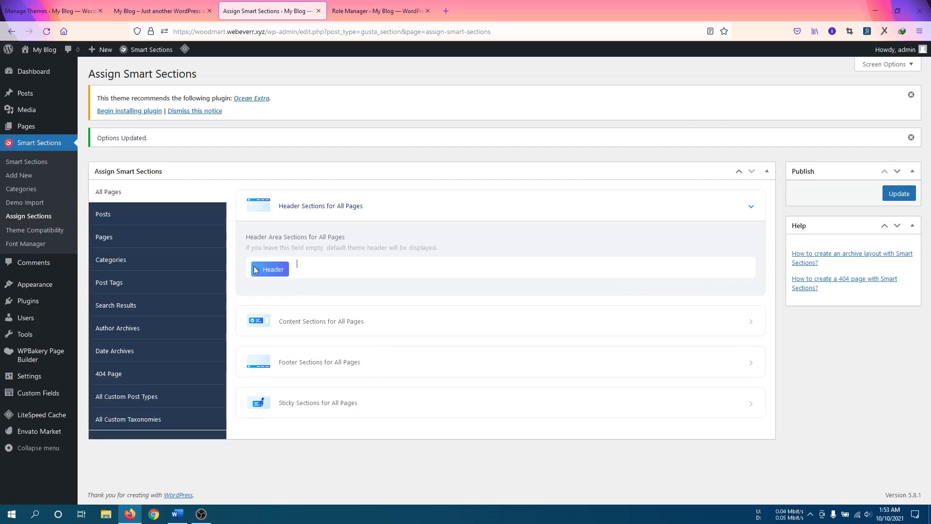
Remove the Header section from the header area for All Pages, and update the section assignments
left_click(260, 269)
left_click(259, 269)
left_click(257, 272)
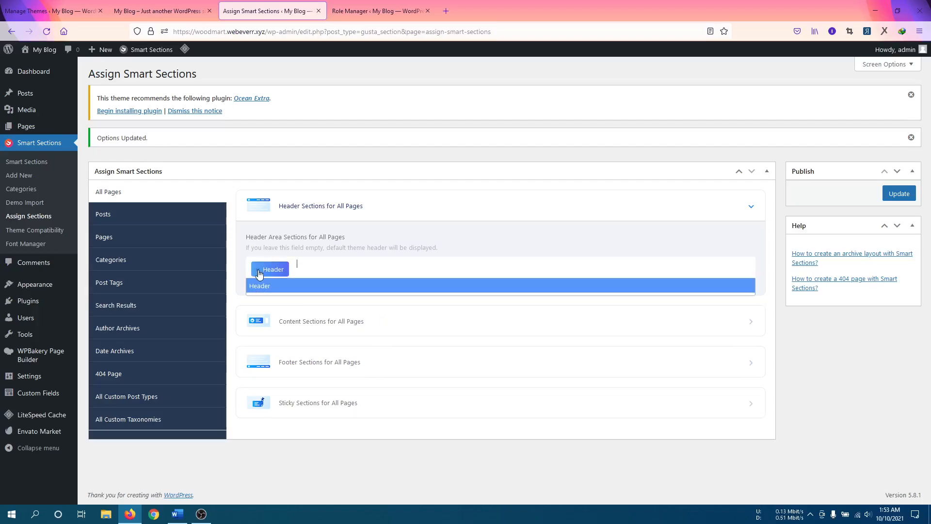
left_click(257, 271)
left_click(785, 343)
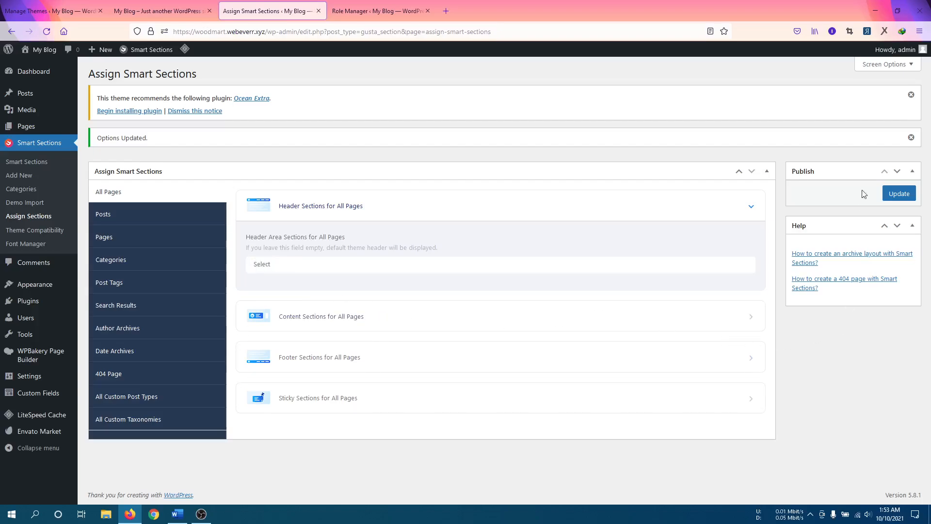
left_click(898, 194)
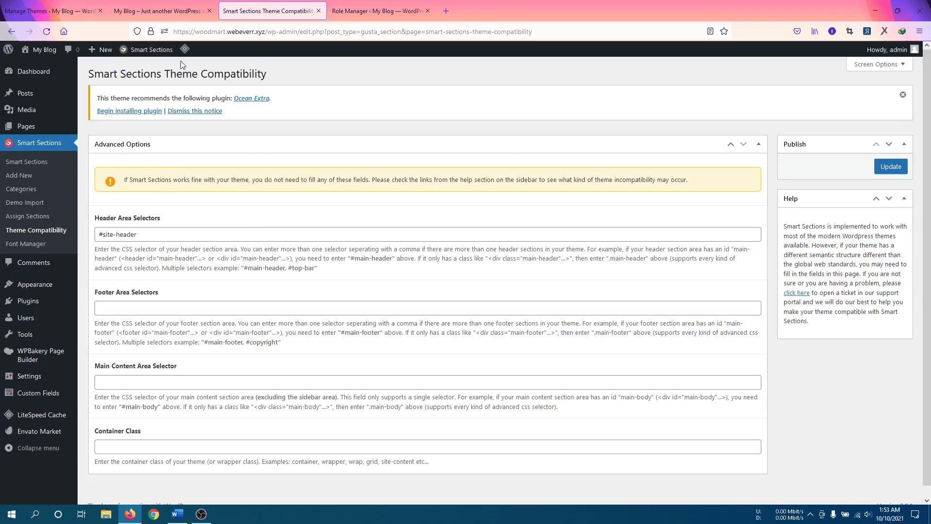
Reload the front page and inspect the HTML of its header, selecting the gusta-header-container element
left_click(173, 10)
left_click(47, 32)
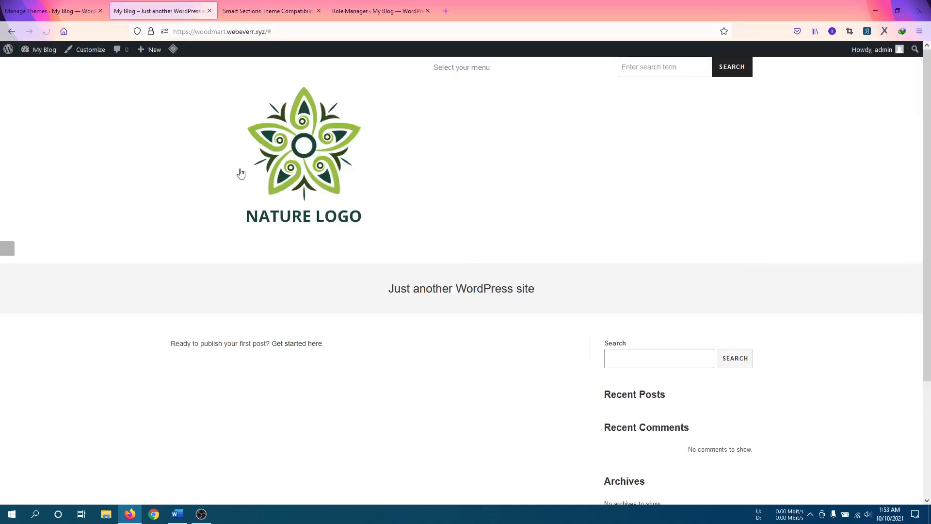
right_click(165, 217)
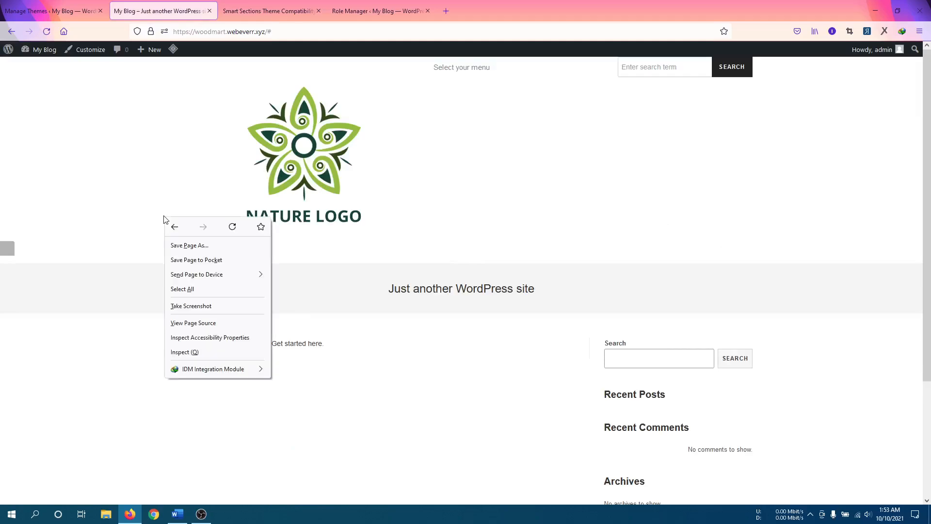
left_click(187, 353)
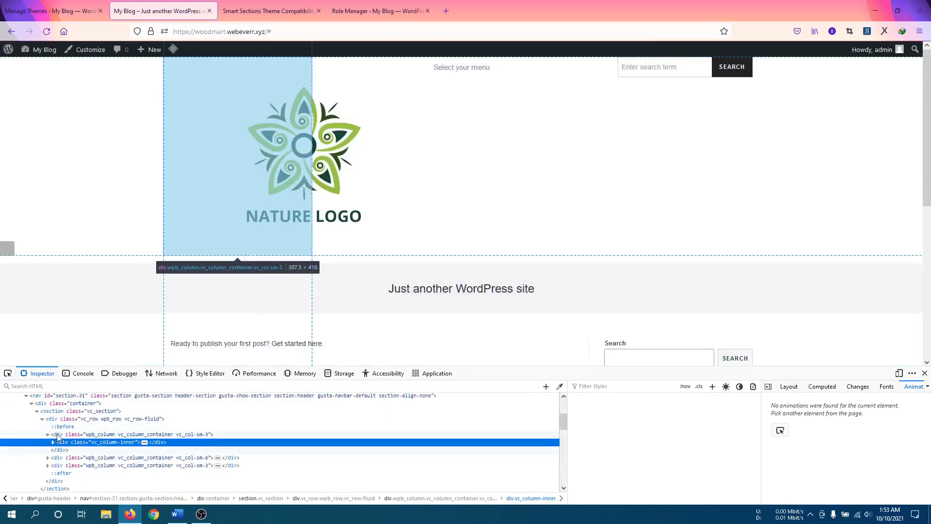
scroll(44, 445, "up", 3)
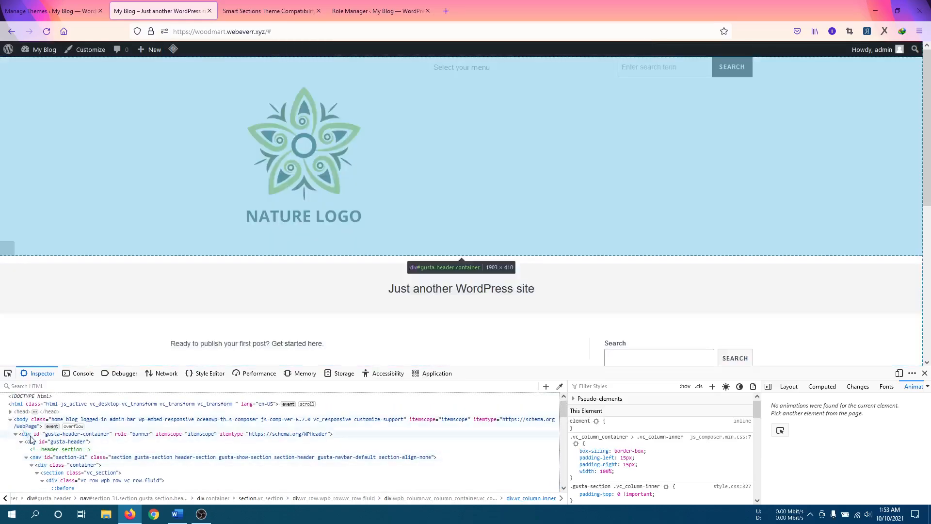
left_click(49, 435)
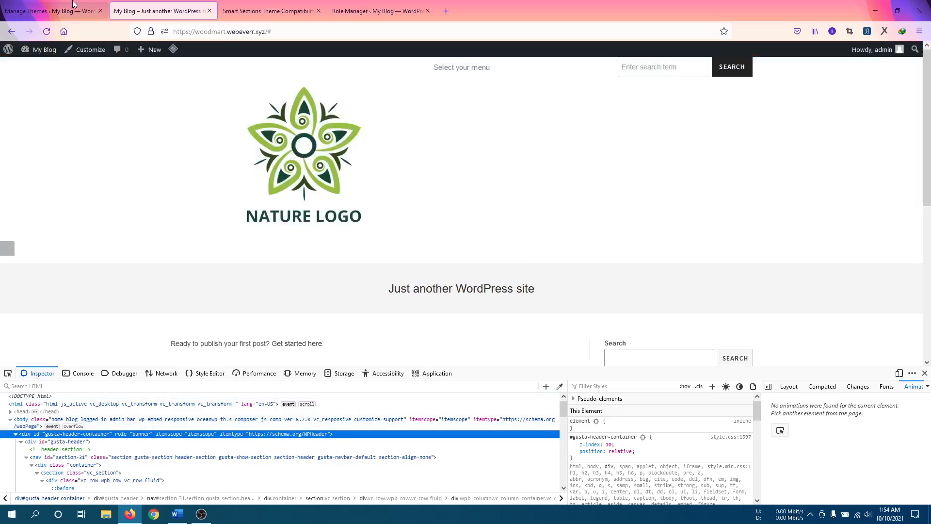
Clear the Header Area Selectors value in Smart Sections Theme Compatibility, and update the options
left_click(73, 4)
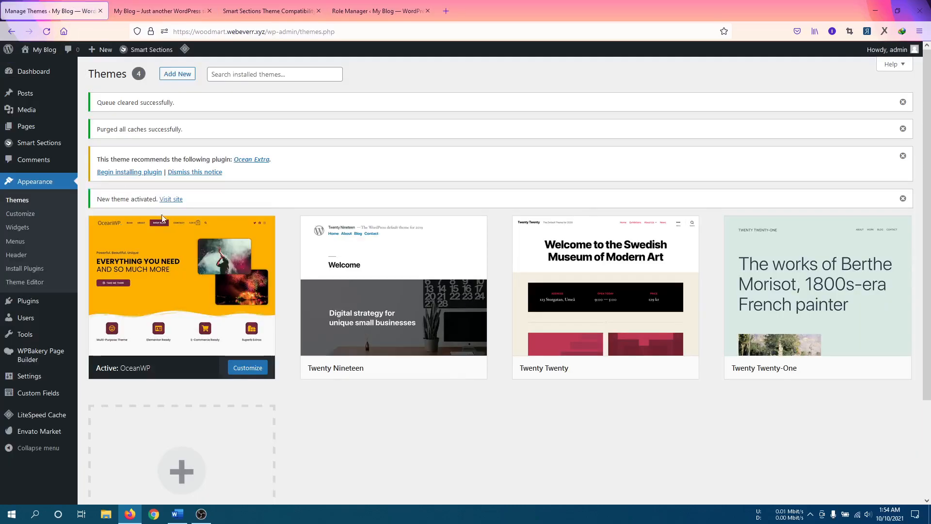
left_click(272, 11)
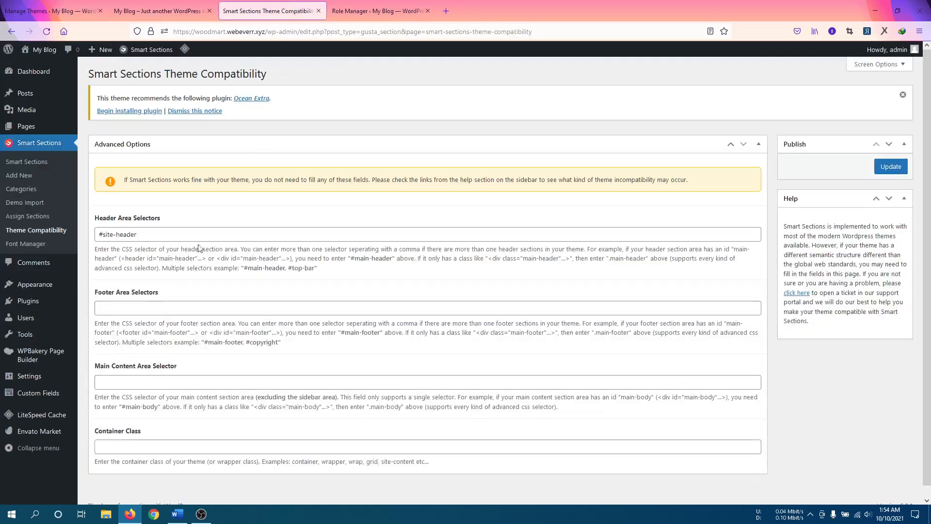
double_click(111, 235)
left_click_drag(113, 235, 154, 236)
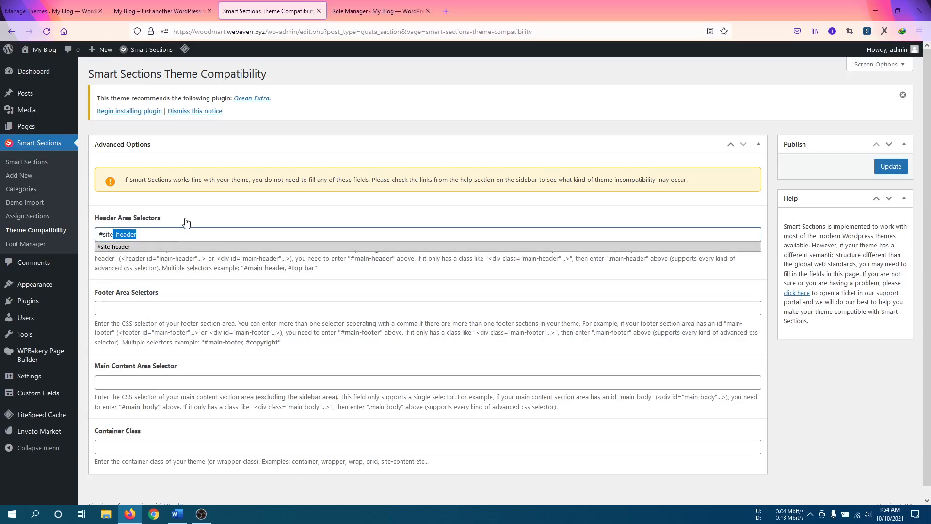
triple_click(149, 234)
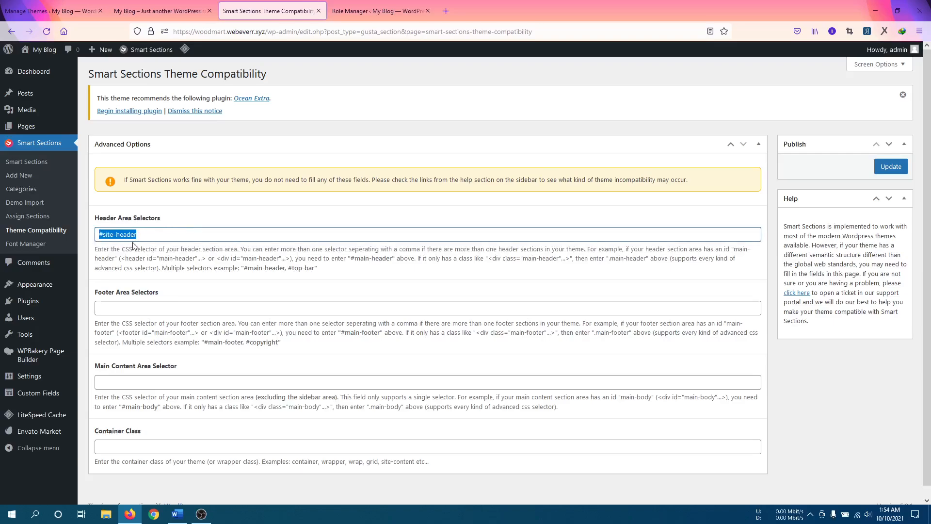
key("BackSpace")
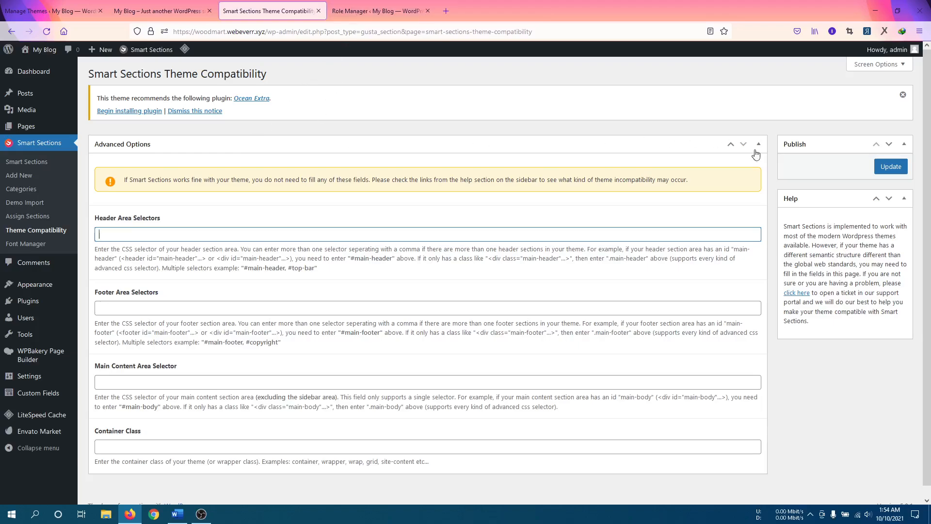
left_click(894, 174)
Reload the front page to check its header, and look over the Theme Compatibility and Themes pages again
left_click(194, 12)
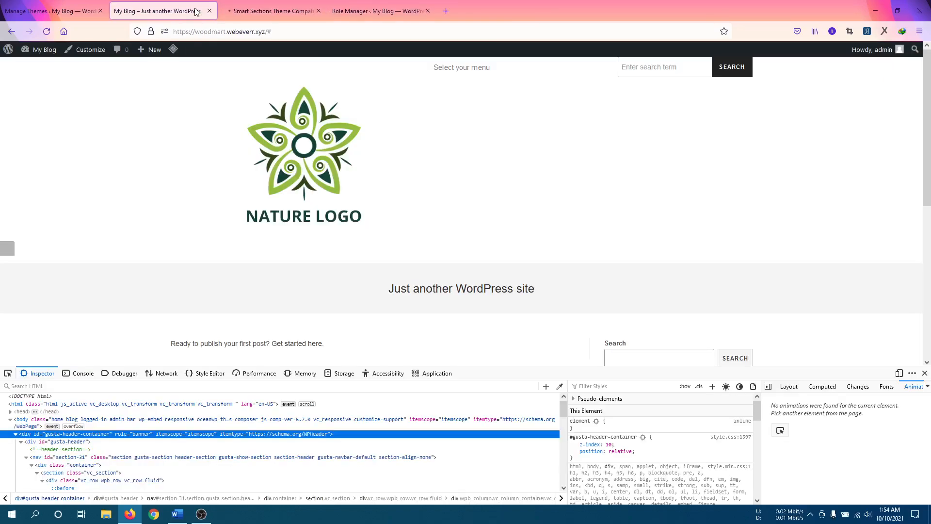
left_click(248, 12)
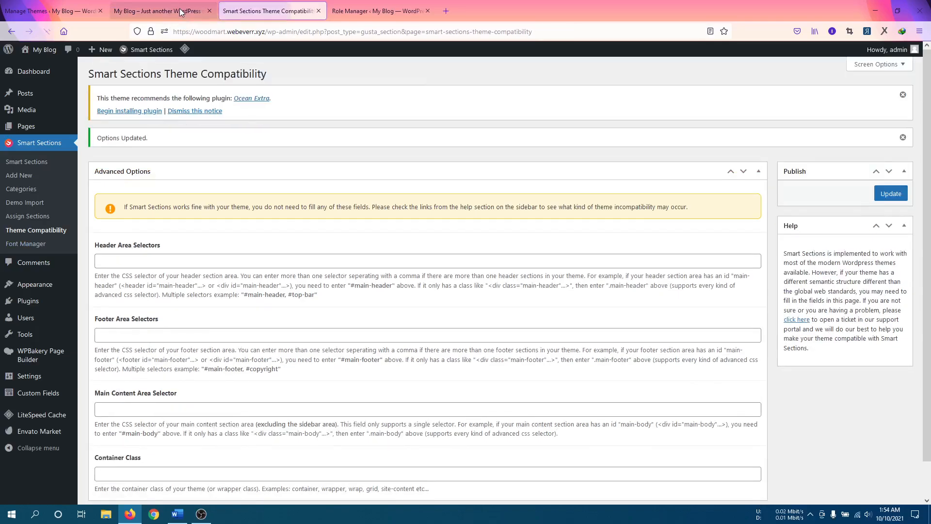
left_click(180, 12)
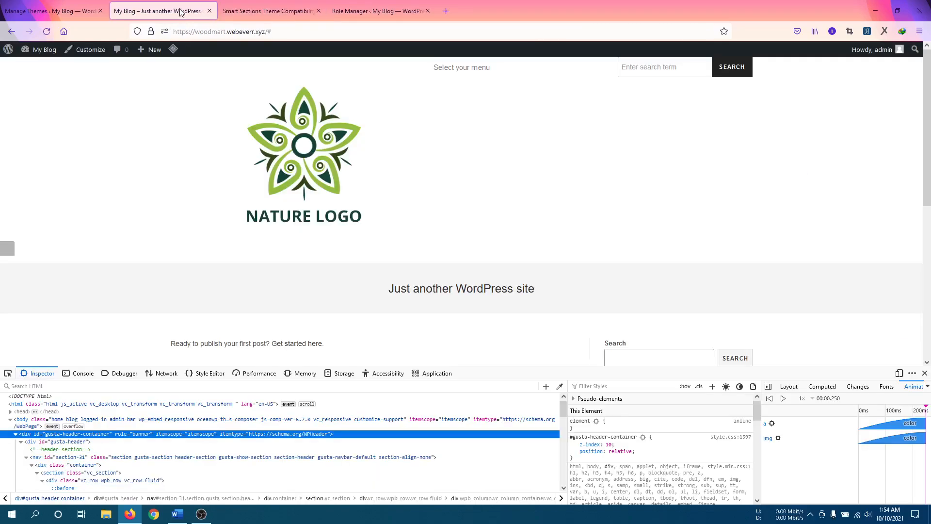
key("F5")
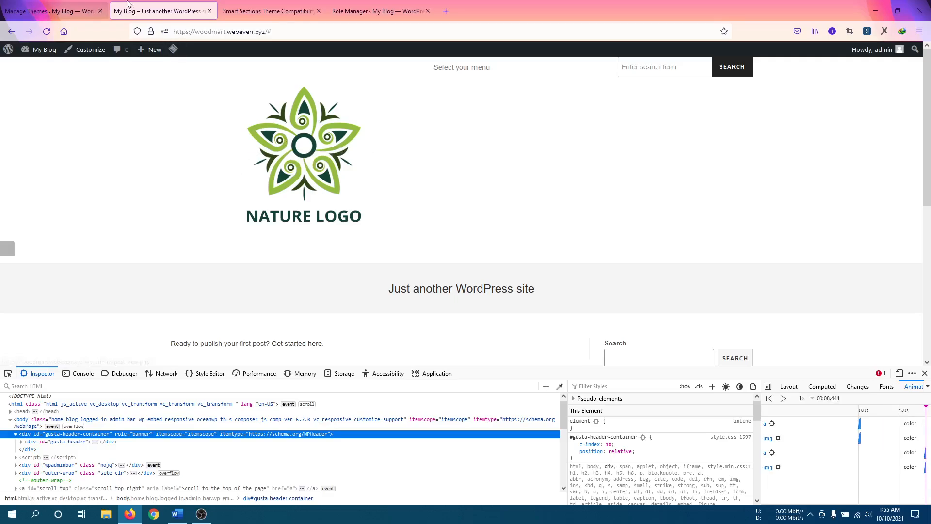
left_click(363, 10)
left_click(284, 9)
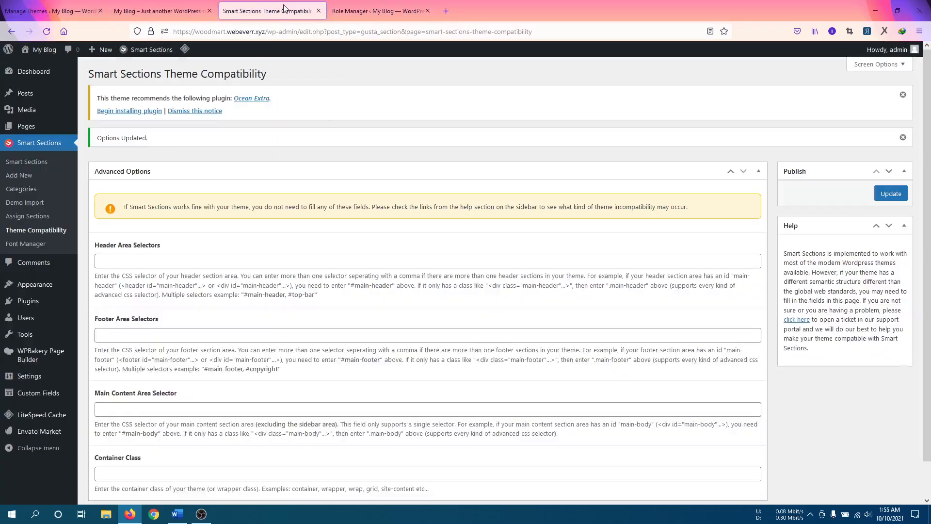
left_click(194, 15)
left_click(59, 11)
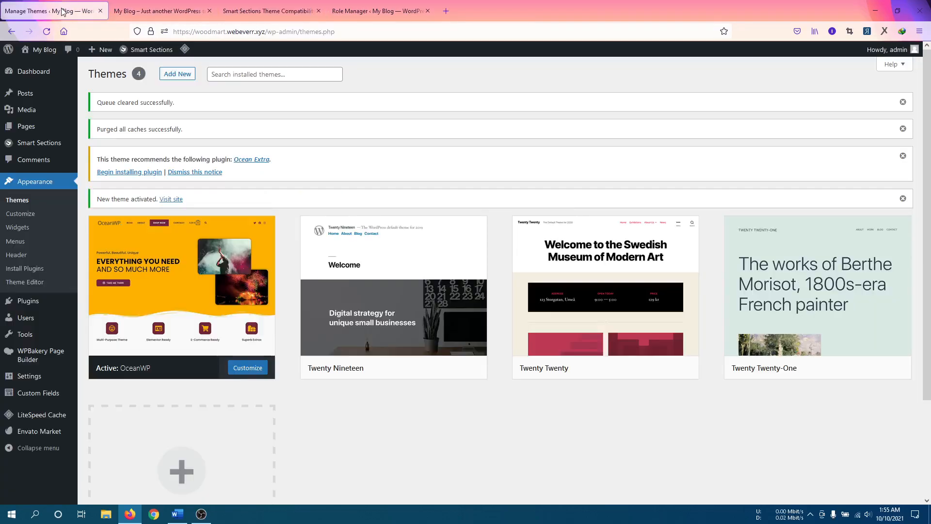
Open the Header smart section for editing, set its Site Logo height to 80, and save the logo settings
left_click(274, 12)
left_click(20, 161)
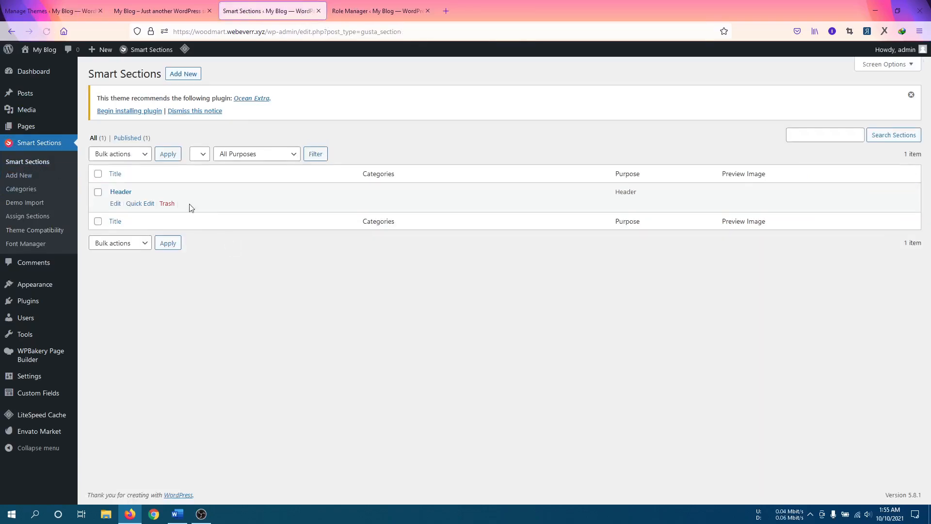
left_click(116, 204)
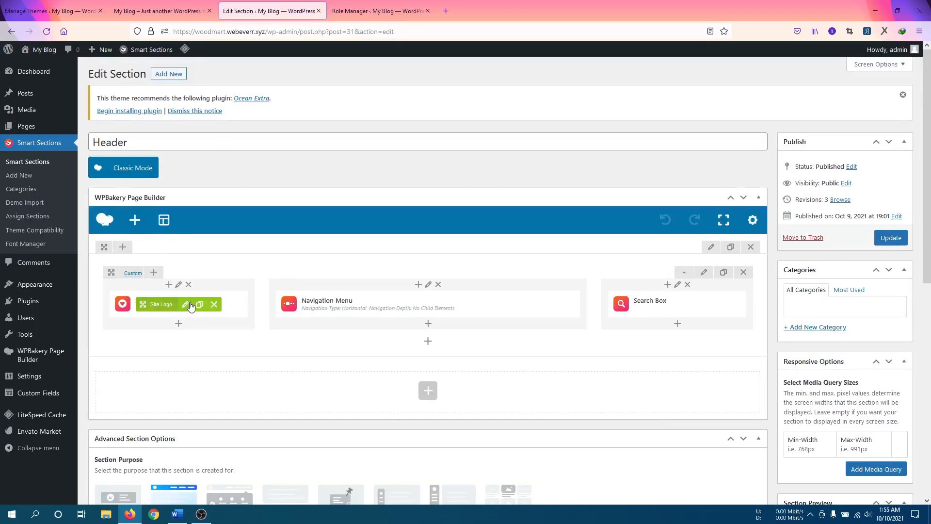
left_click(186, 305)
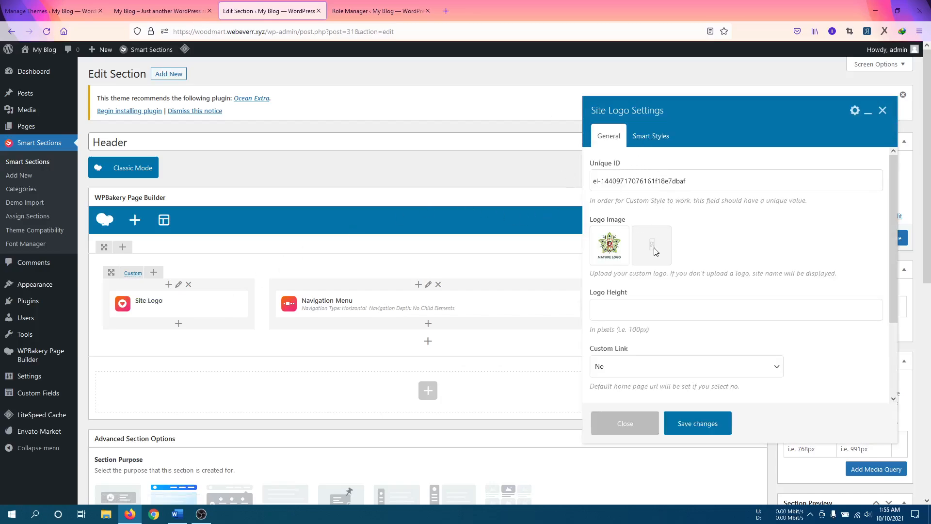
scroll(650, 223, "down", 2)
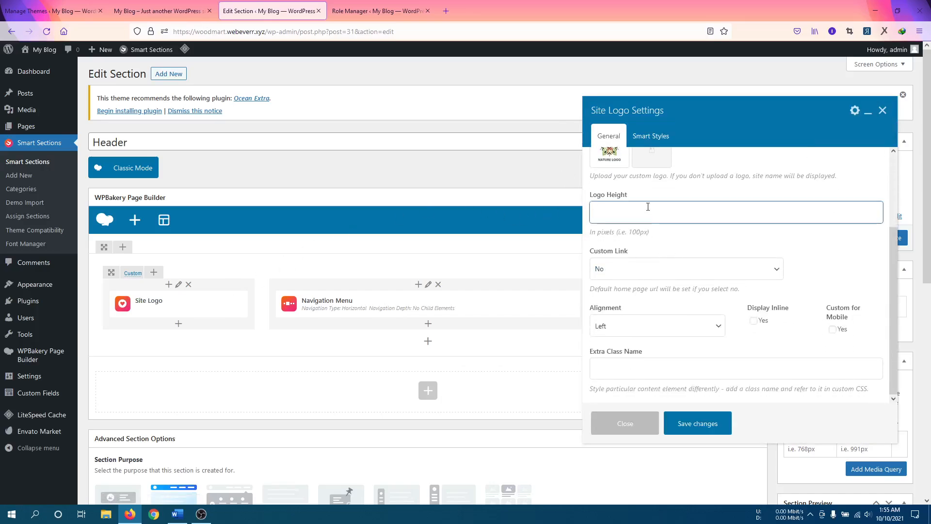
type("80")
left_click(685, 422)
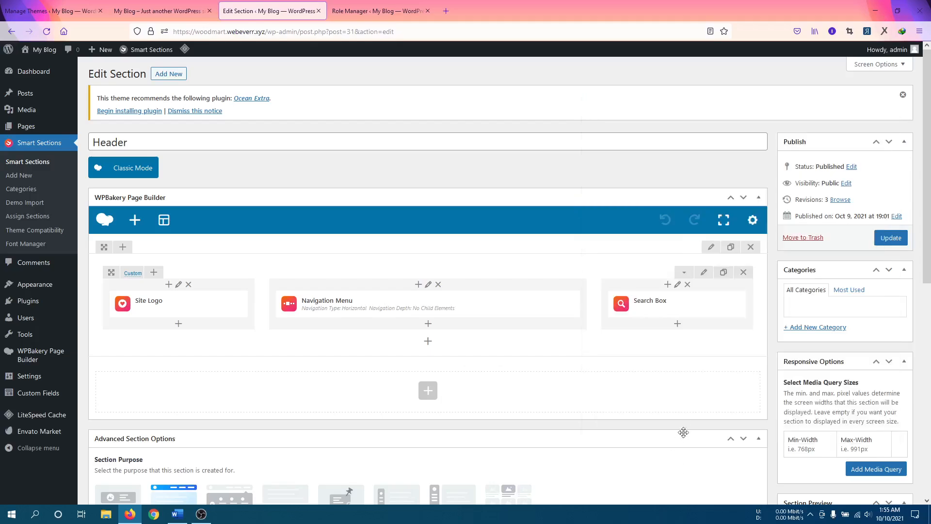
Update the Header section, look at the front page, and return to the section editor
left_click(891, 238)
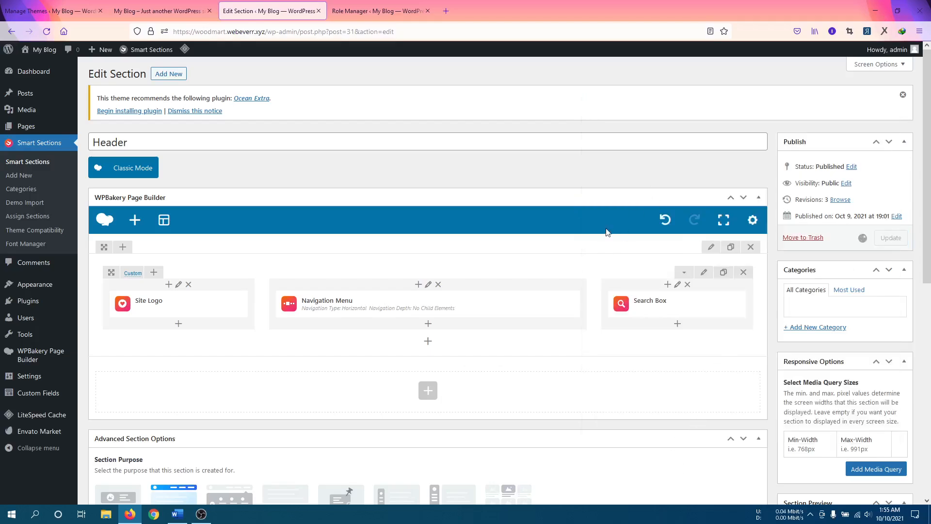
left_click(165, 9)
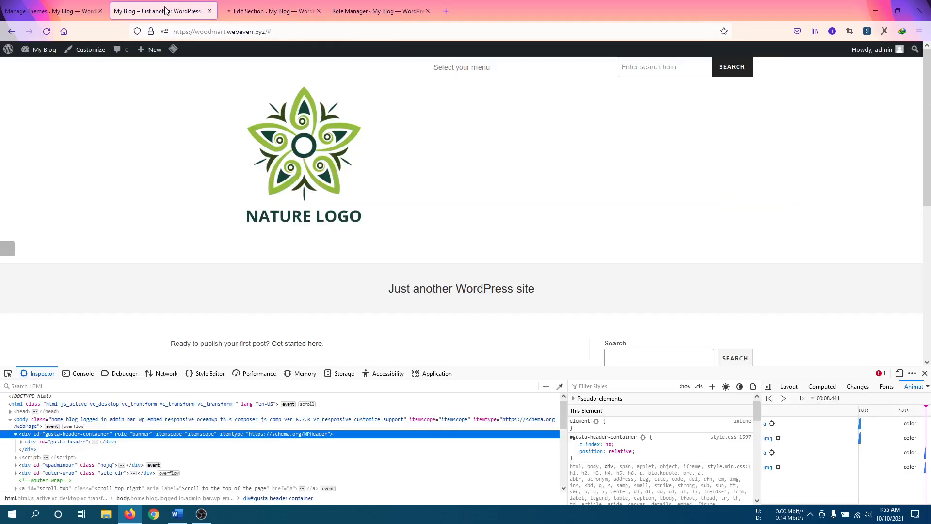
left_click(280, 14)
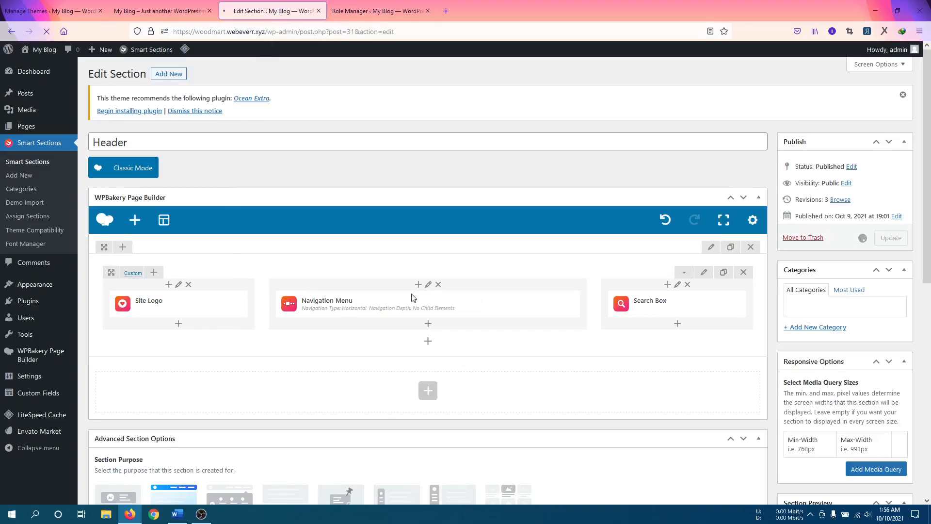
Add a new section with a two-column row, and move it above the section containing the logo, menu and search box
mouse_move(434, 299)
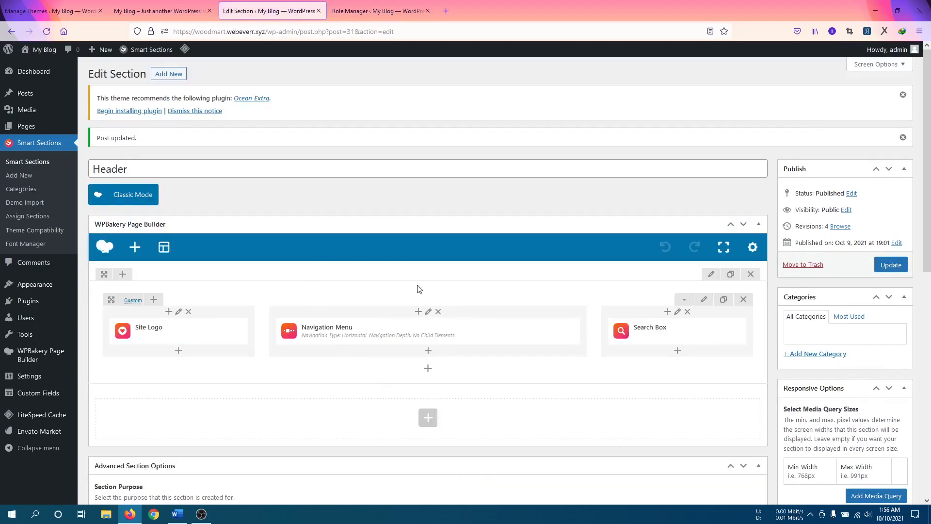
left_click(429, 418)
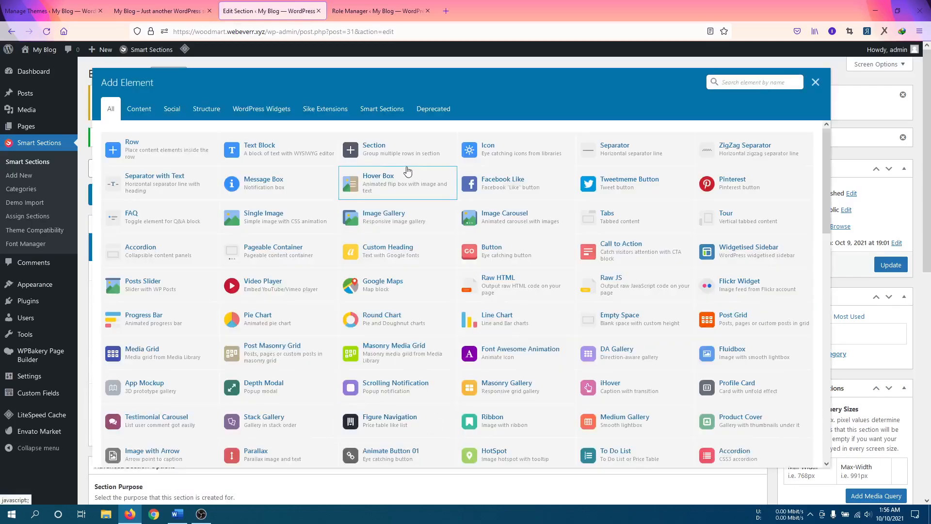
left_click(382, 155)
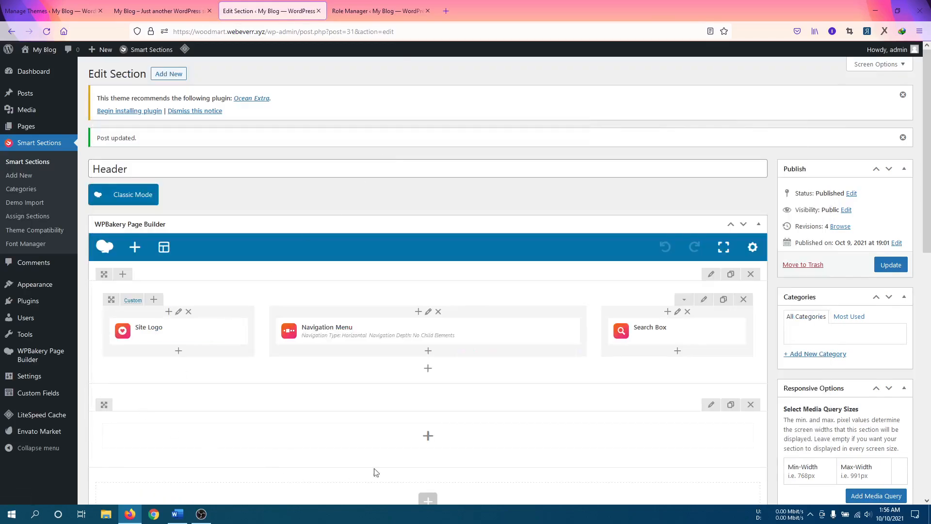
left_click(428, 436)
left_click(152, 149)
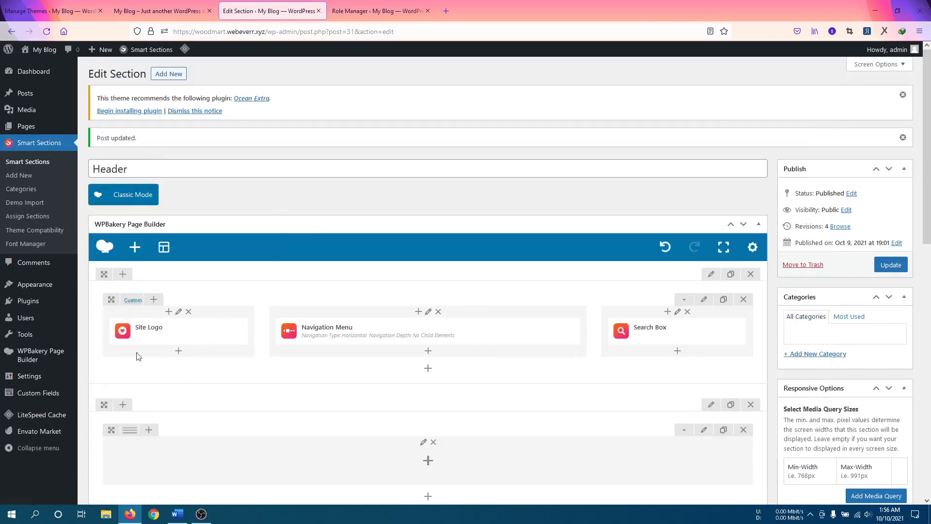
left_click(147, 431)
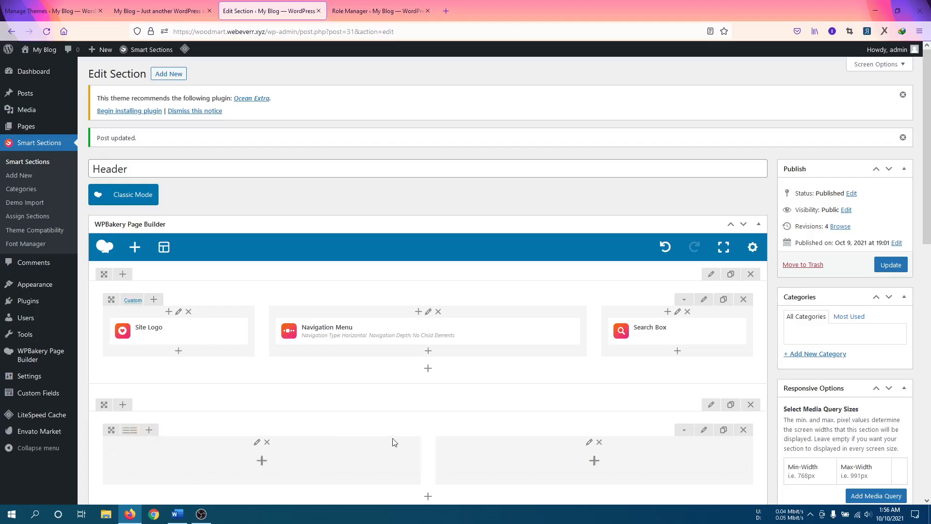
left_click_drag(111, 404, 129, 274)
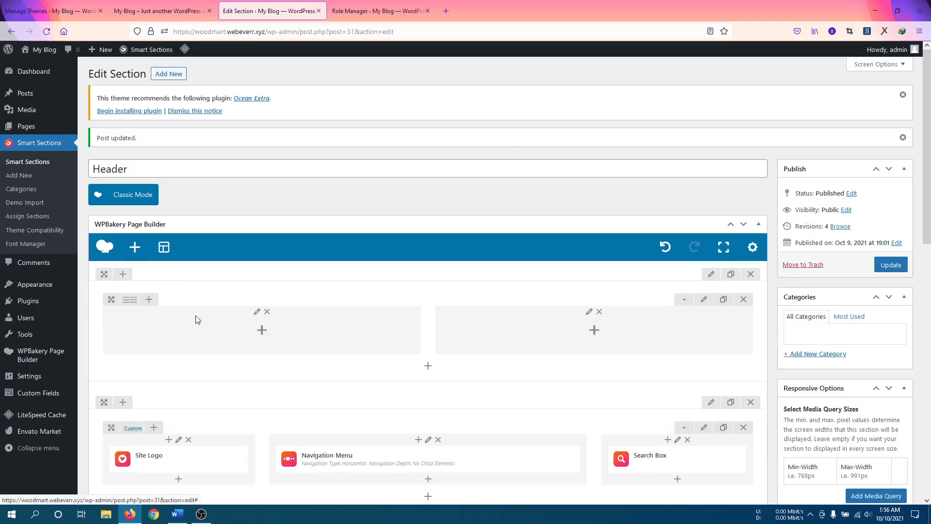
Add a Social Media Links element to the second column of the upper two-column row
scroll(315, 318, "down", 2)
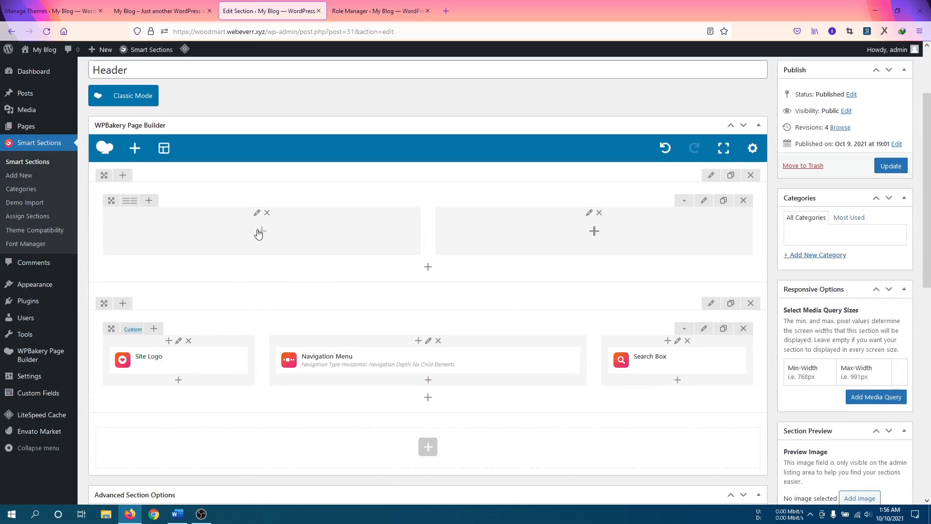
left_click(595, 232)
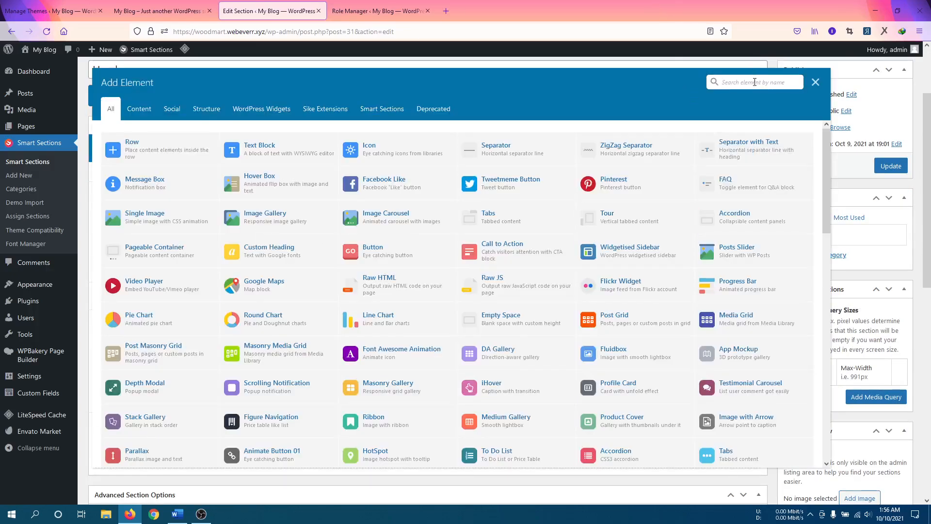
type("soci")
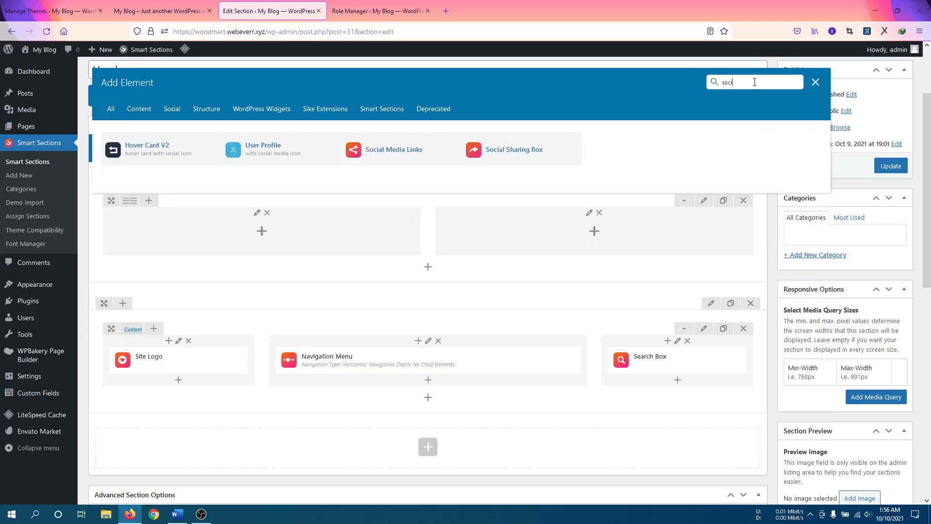
left_click(391, 149)
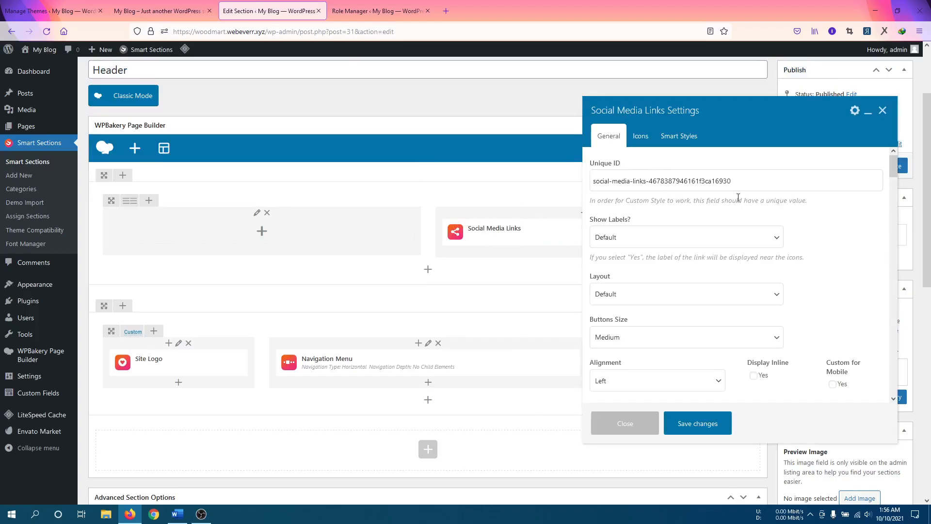
Look over the icon and general settings of the Social Media Links element, and set its Facebook URL to #
left_click(635, 140)
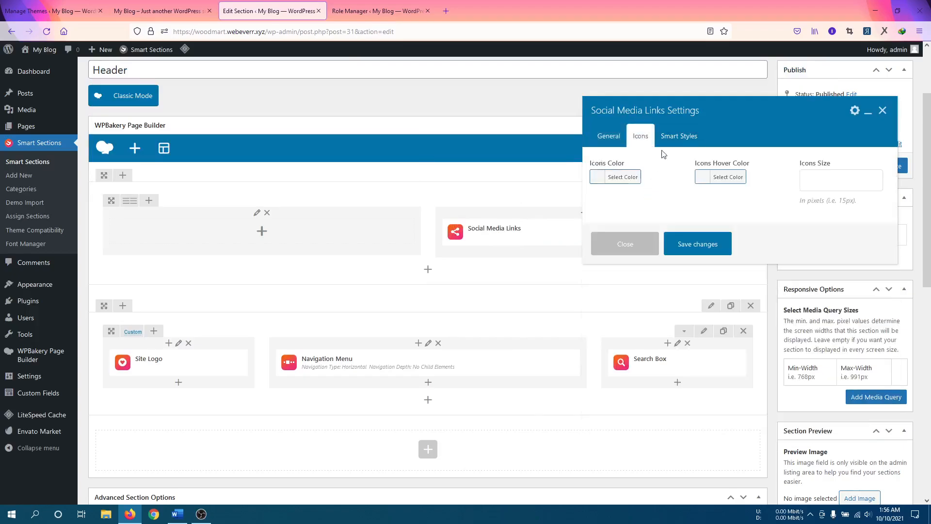
left_click(616, 140)
scroll(662, 313, "down", 3)
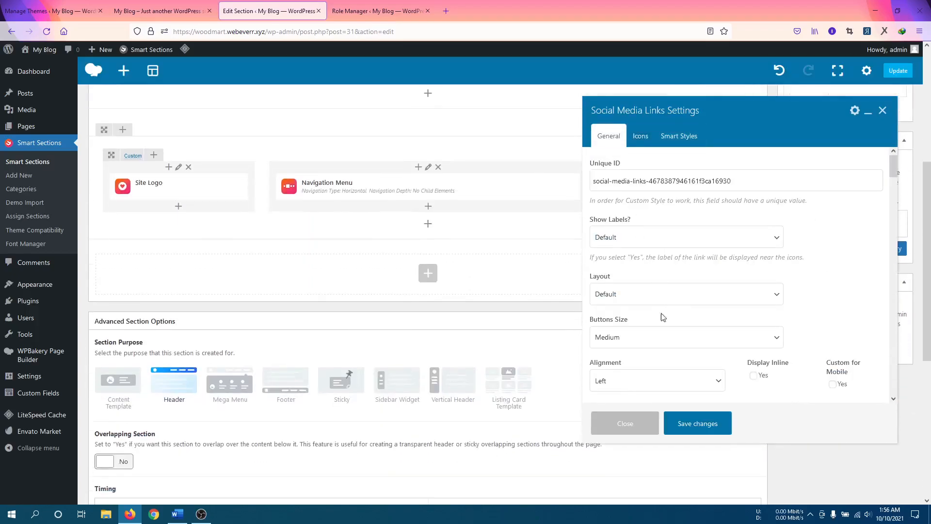
left_click_drag(891, 172, 885, 195)
scroll(825, 208, "up", 3)
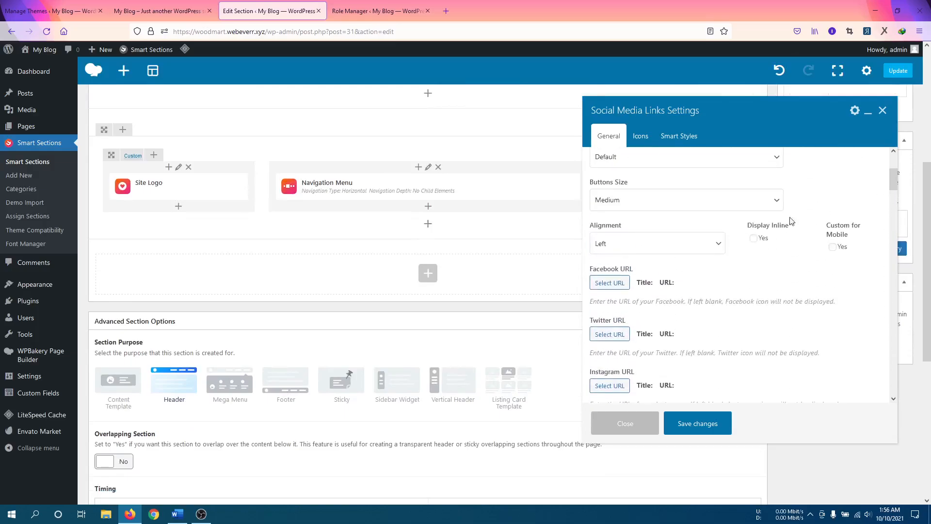
left_click(624, 284)
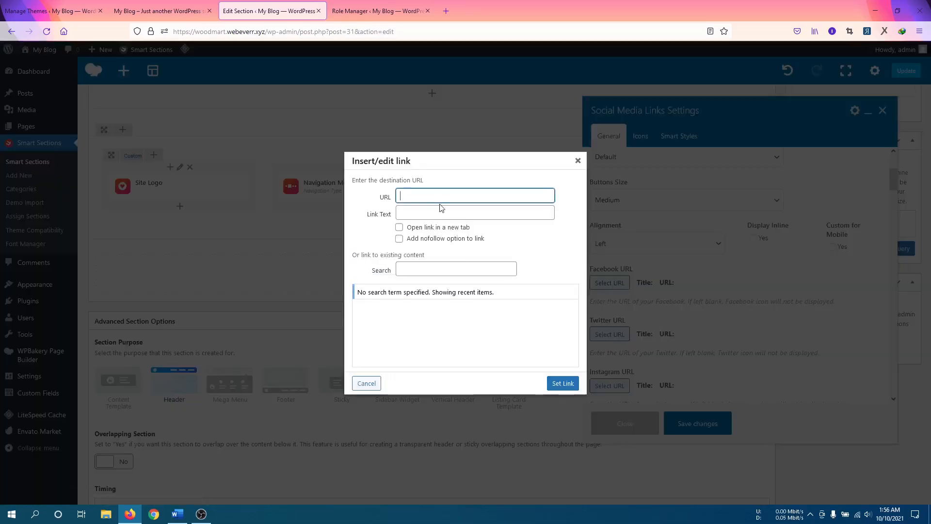
type("#")
left_click(564, 384)
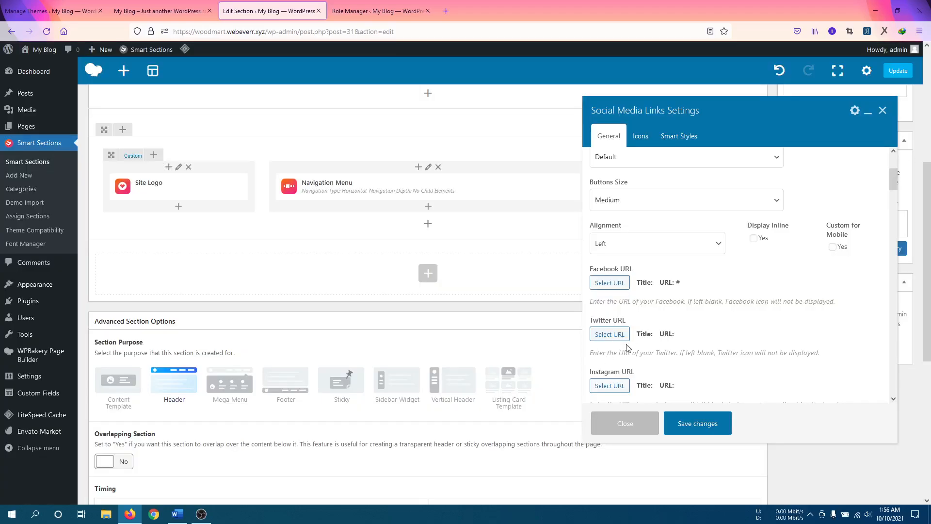
Set the Twitter URL of the Social Media Links element to #
left_click(609, 333)
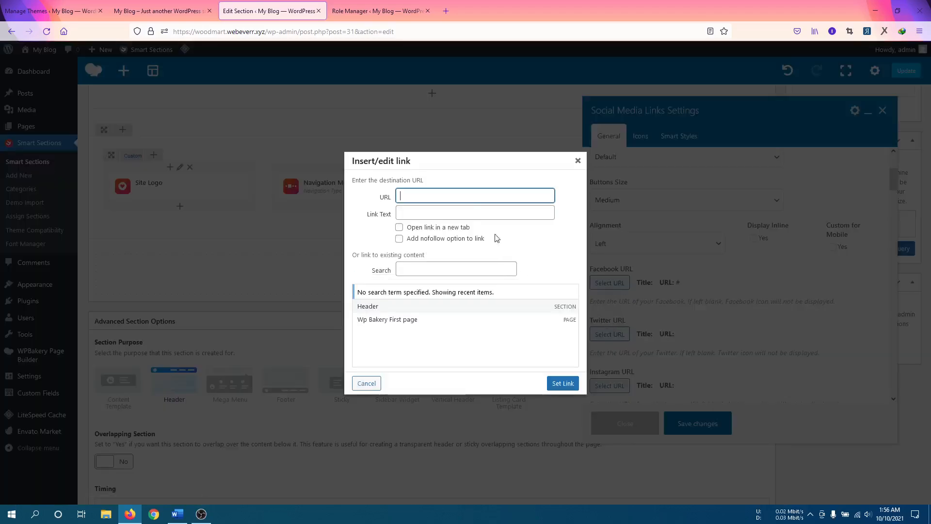
left_click(466, 195)
type("$")
type("#")
left_click(562, 383)
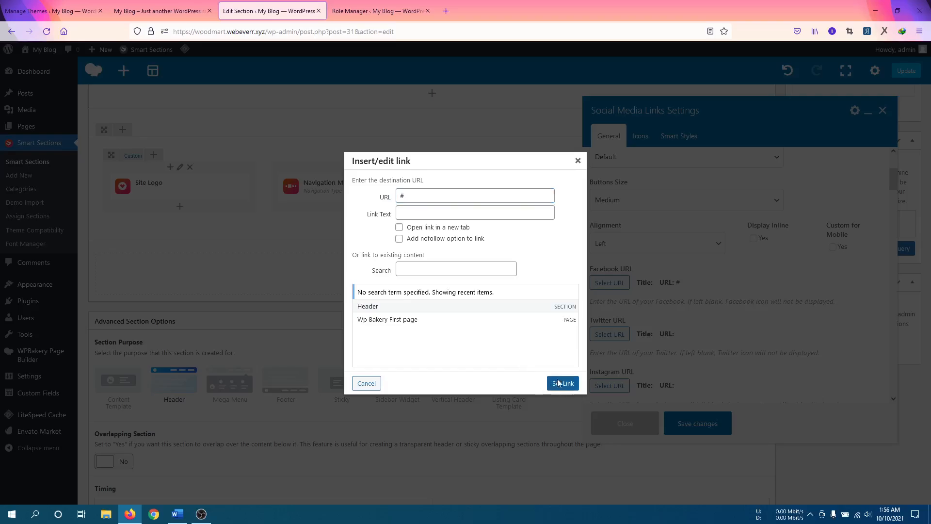
Set the Instagram URL to # and save the Social Media Links settings
scroll(704, 324, "down", 2)
left_click(626, 276)
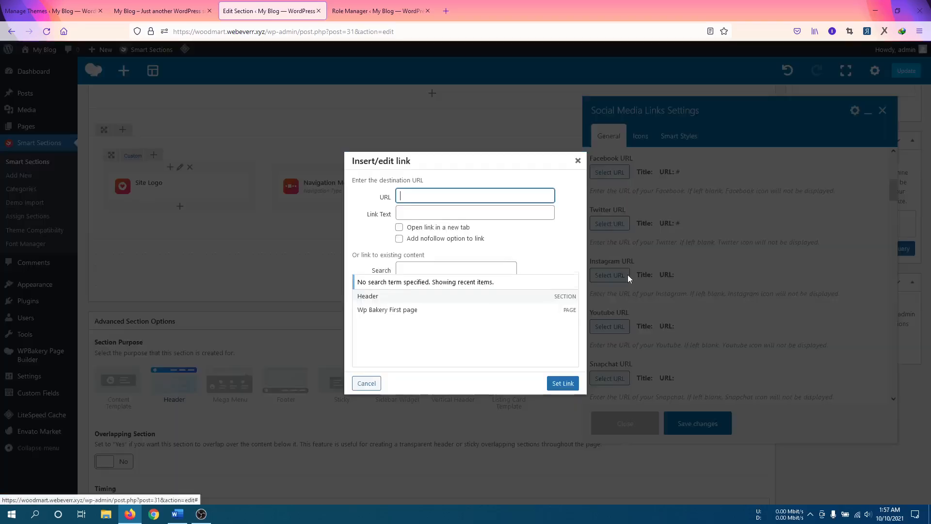
left_click(430, 196)
left_click(430, 218)
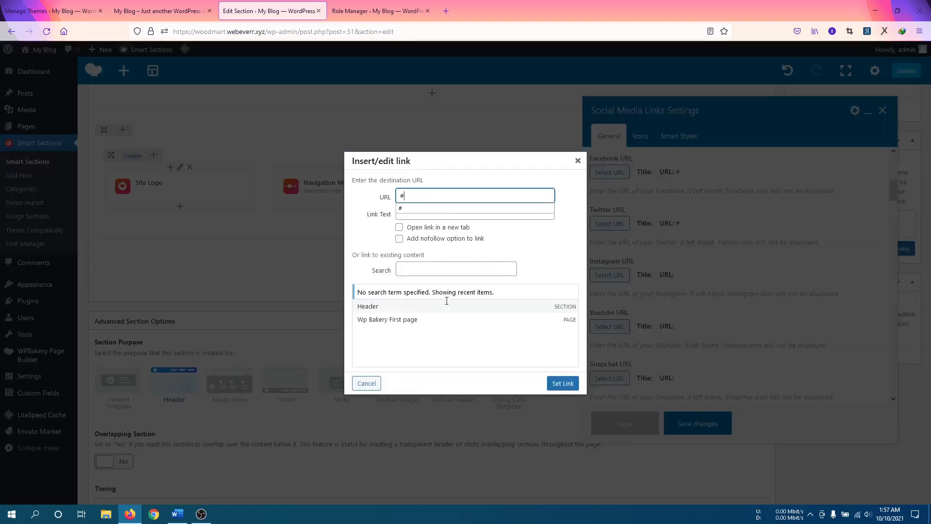
left_click(553, 383)
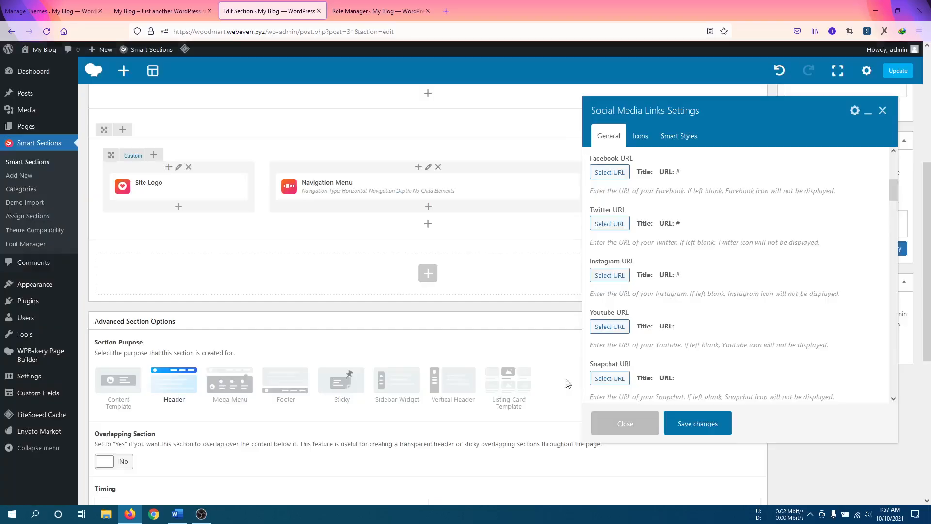
left_click(689, 430)
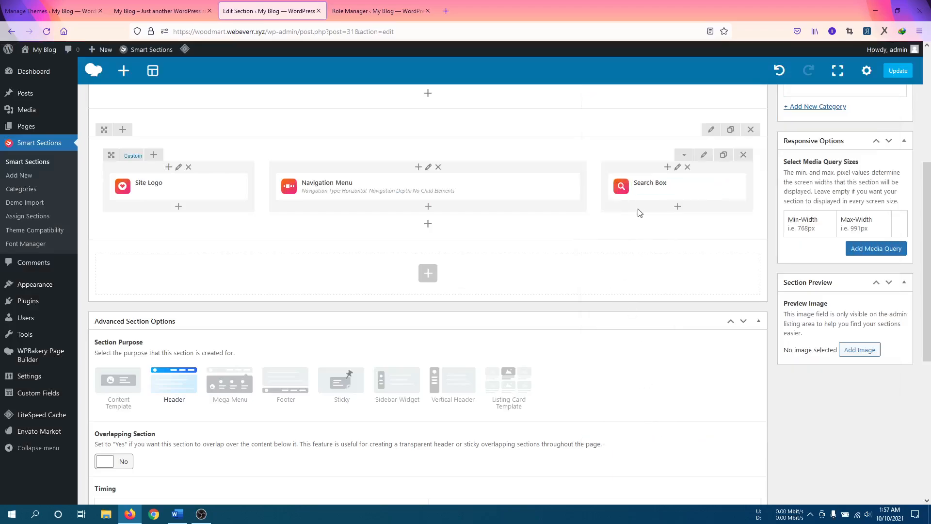
Add a Text Block to the empty first column of the upper row and replace its placeholder text with the phone number
scroll(626, 253, "up", 2)
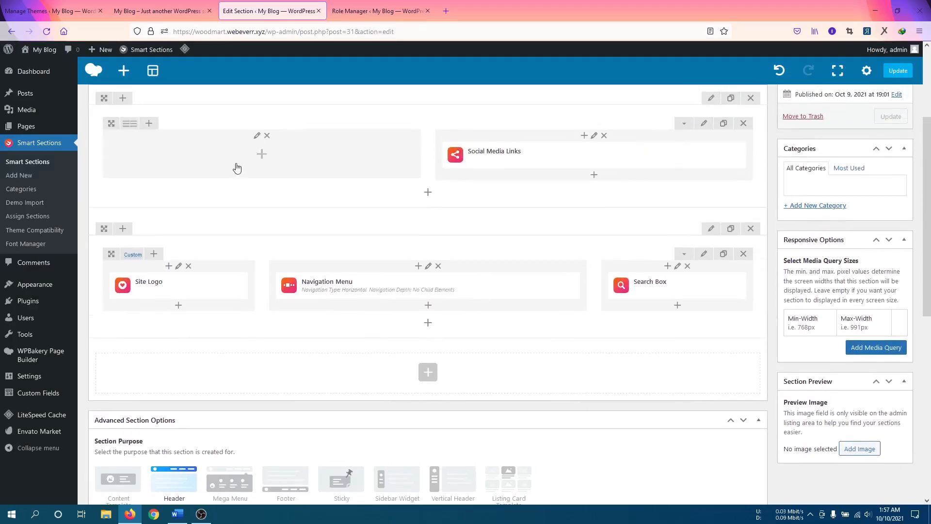
scroll(262, 233, "up", 3)
left_click(262, 281)
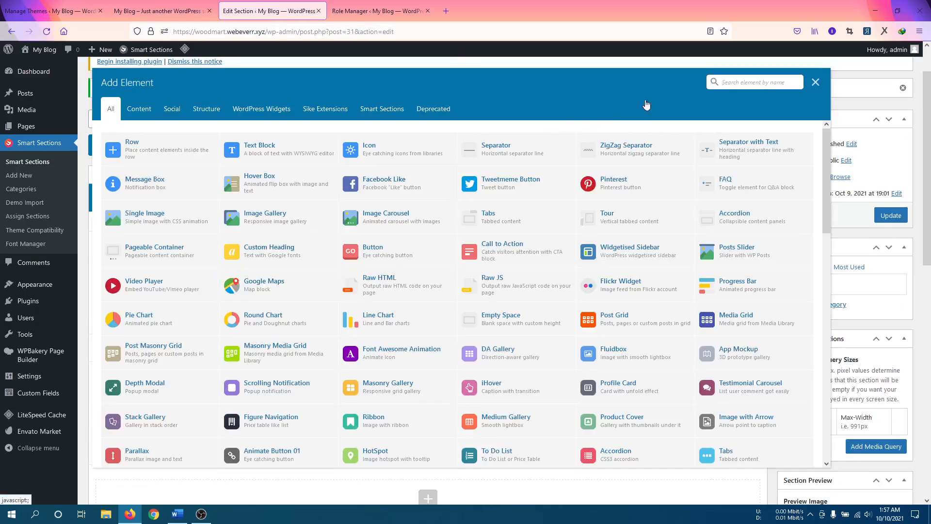
left_click(270, 157)
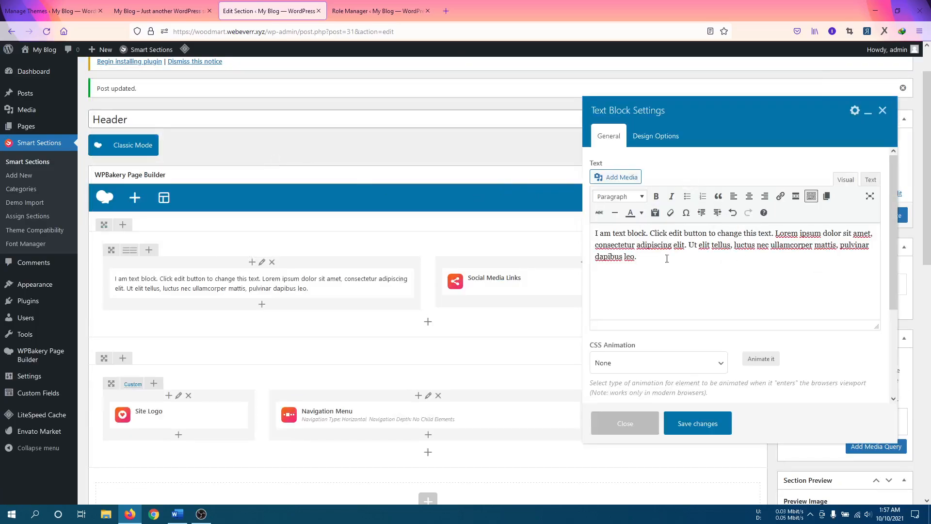
left_click_drag(636, 259, 590, 221)
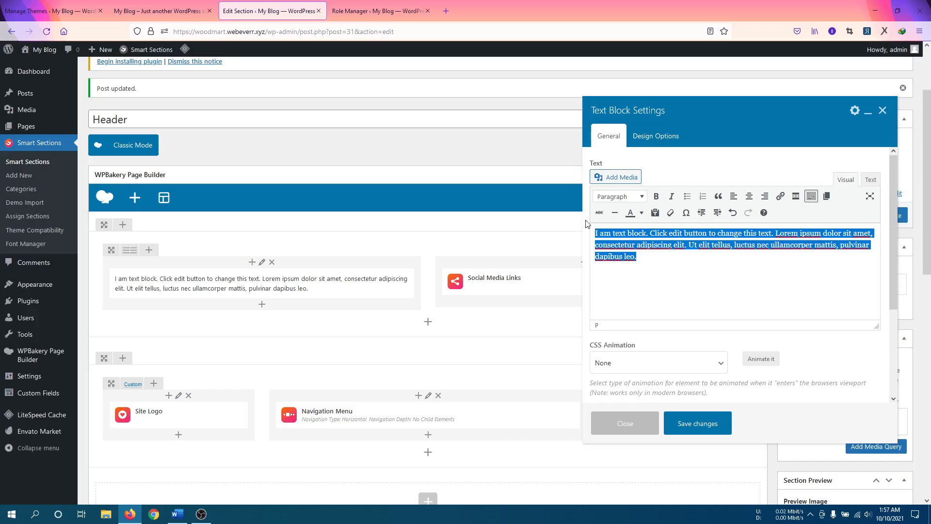
key("BackSpace")
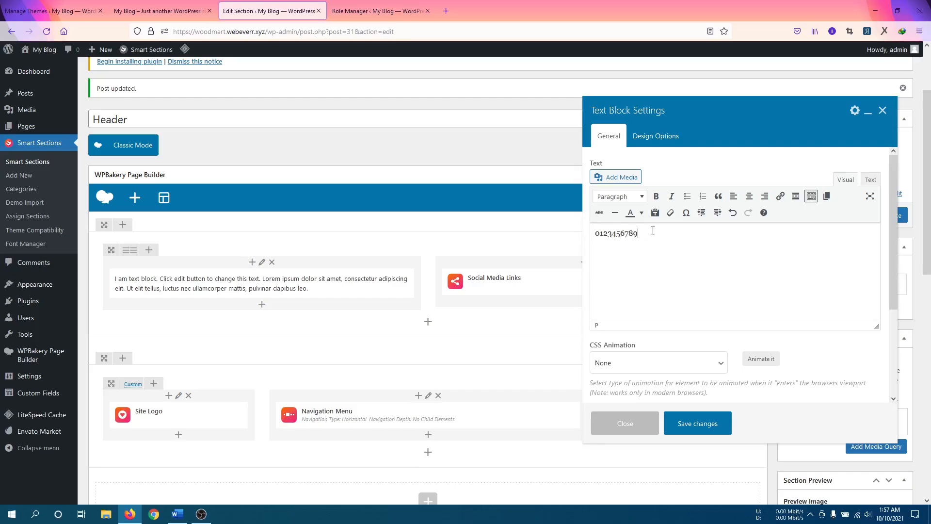
Link the phone number in the Text Block to a tel: address with the same number, and save the text block
left_click_drag(653, 231, 578, 238)
key("ctrl+c")
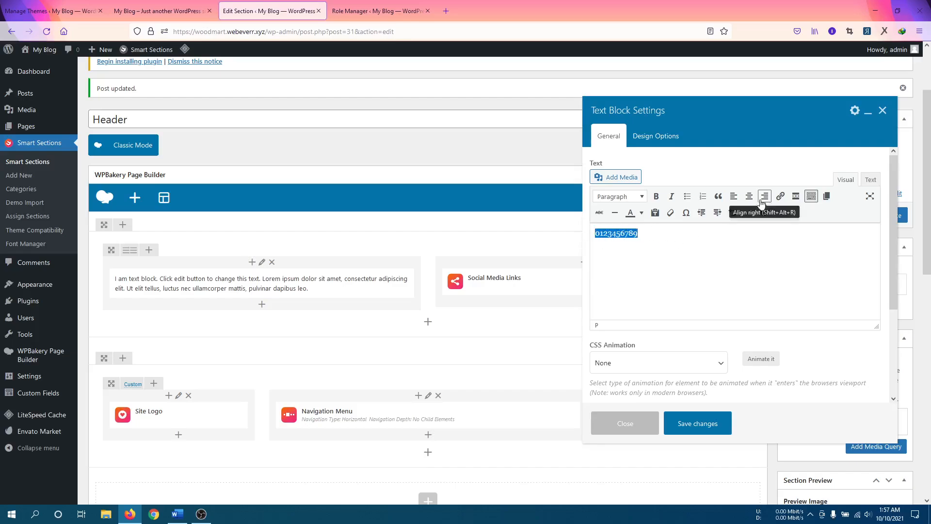
left_click(781, 197)
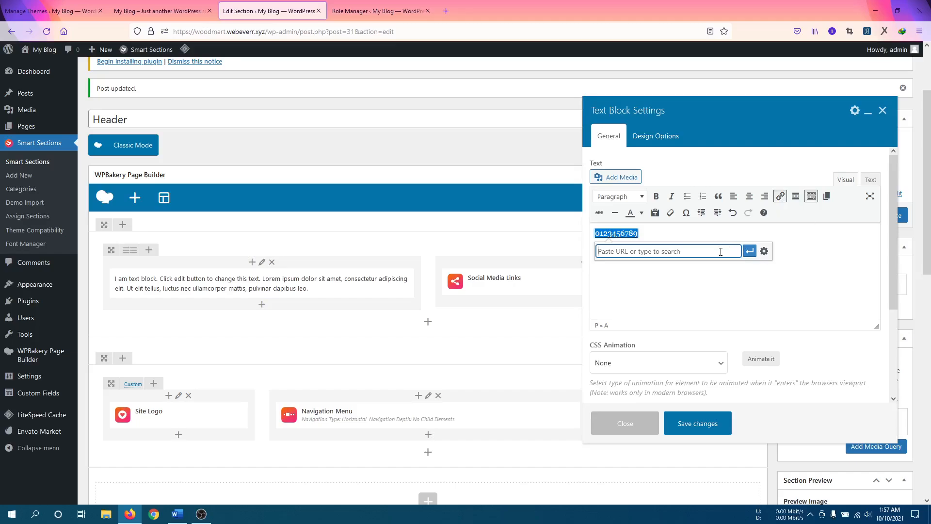
type("tel:")
key("ctrl+v")
left_click(750, 251)
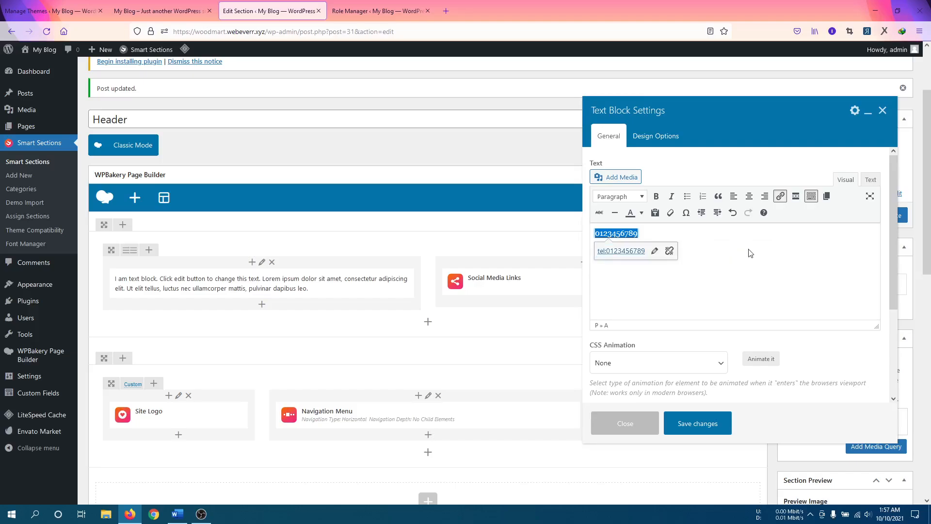
left_click(715, 428)
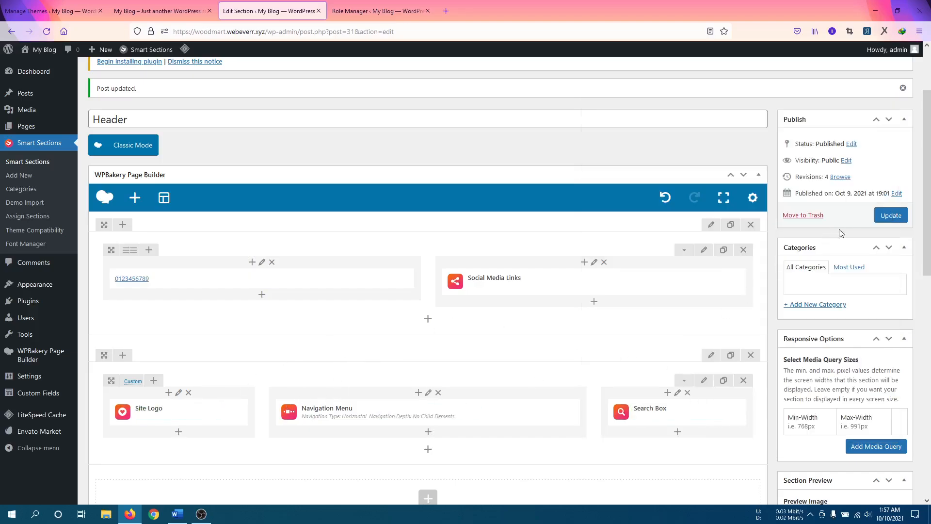
Update the Header section, reload the site's front page to check the header, and close the page inspector
left_click(888, 214)
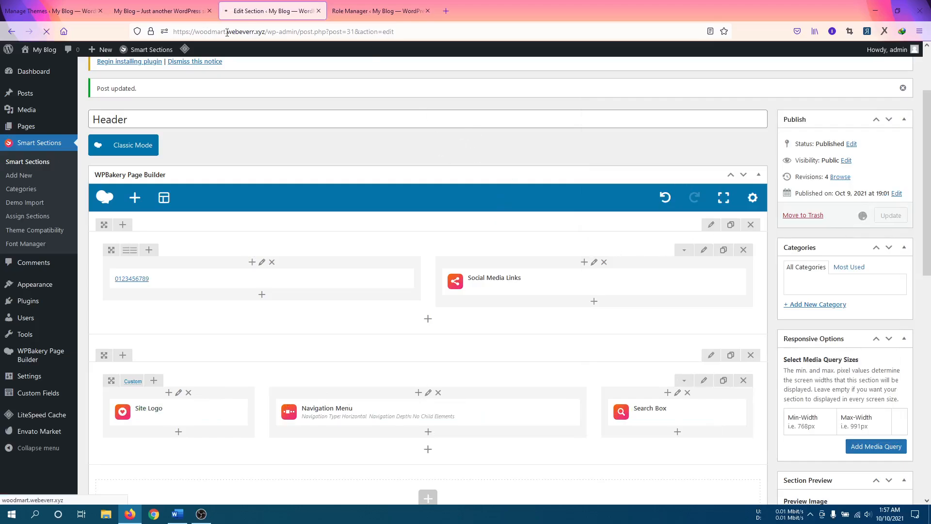
left_click(172, 17)
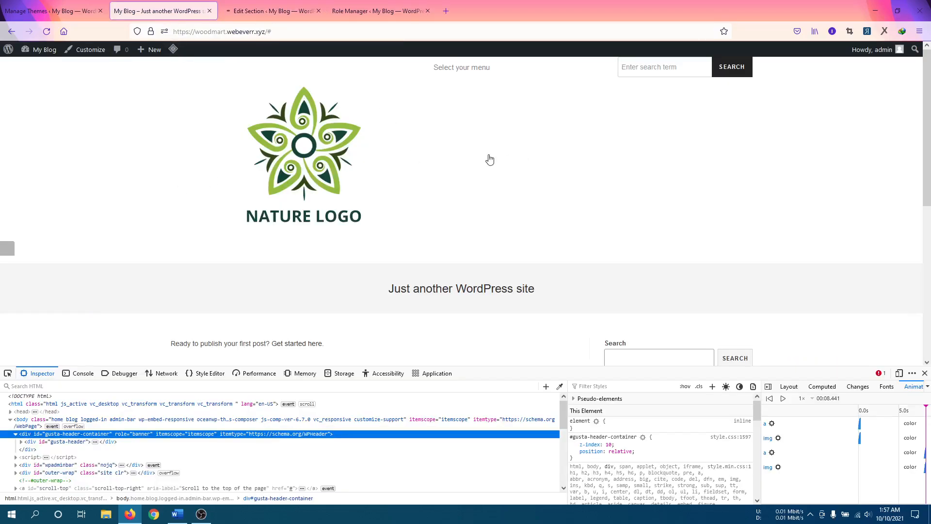
left_click(245, 11)
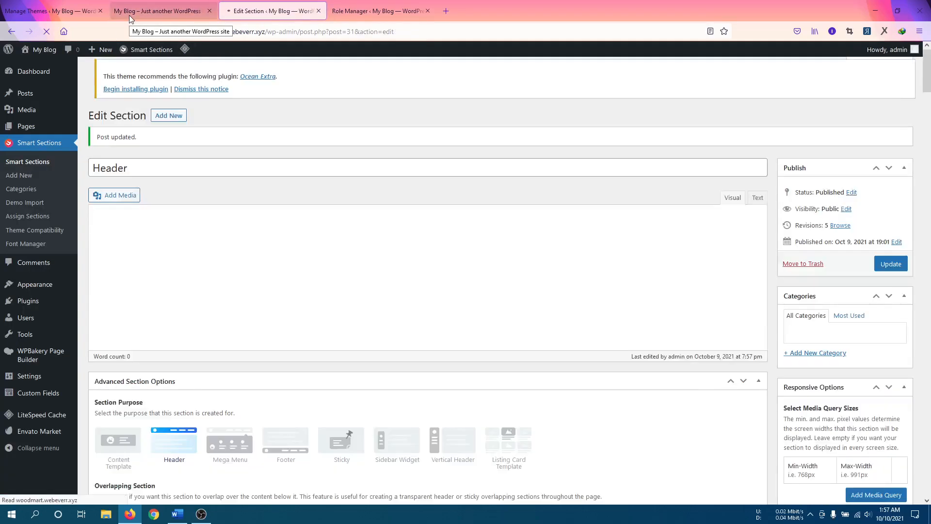
left_click(129, 16)
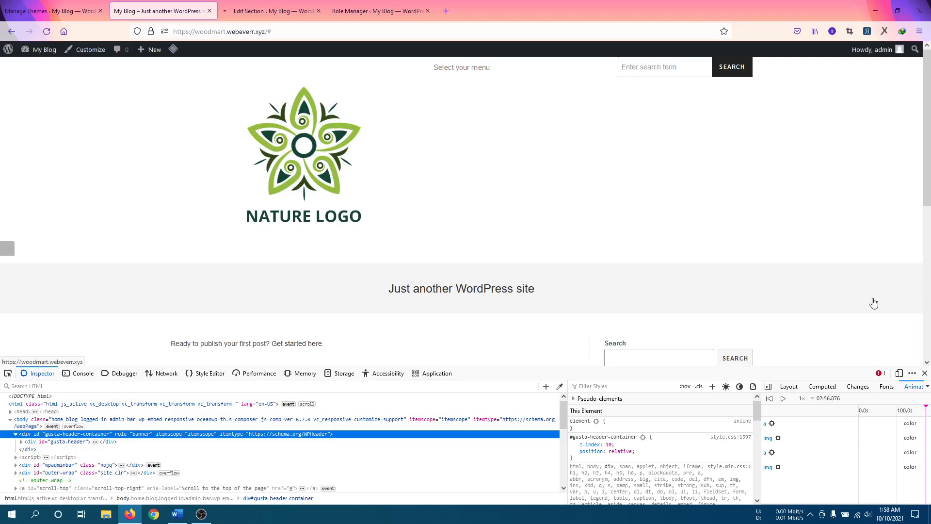
key("F5")
left_click(925, 373)
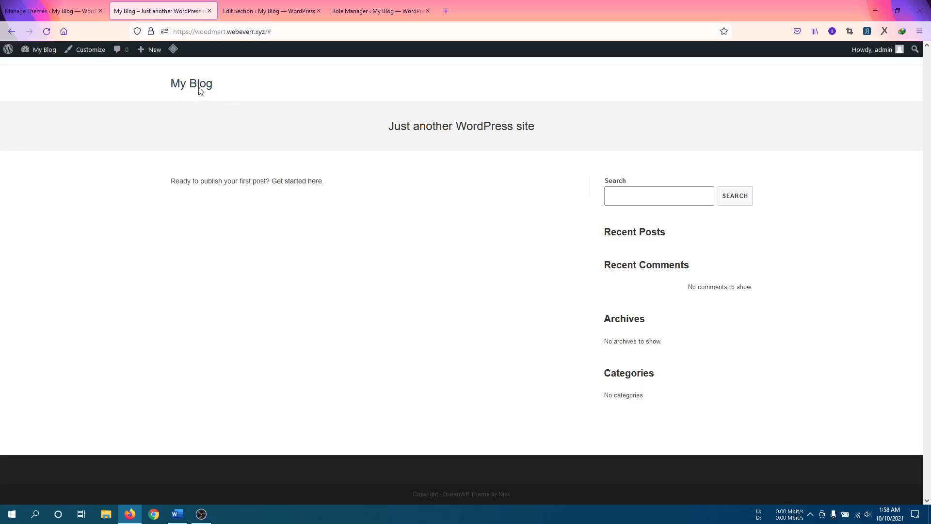
Return to the Header section editor, review its layout and update the section again
left_click(233, 13)
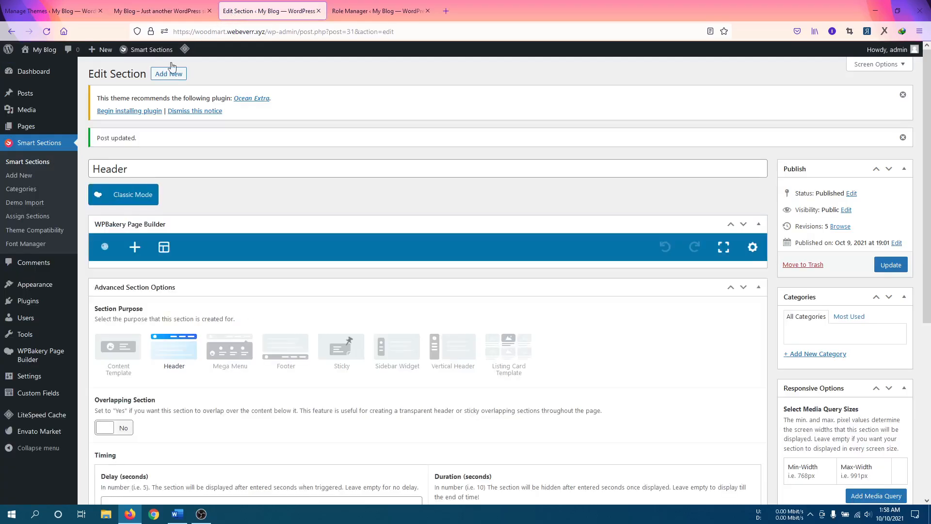
scroll(226, 283, "down", 3)
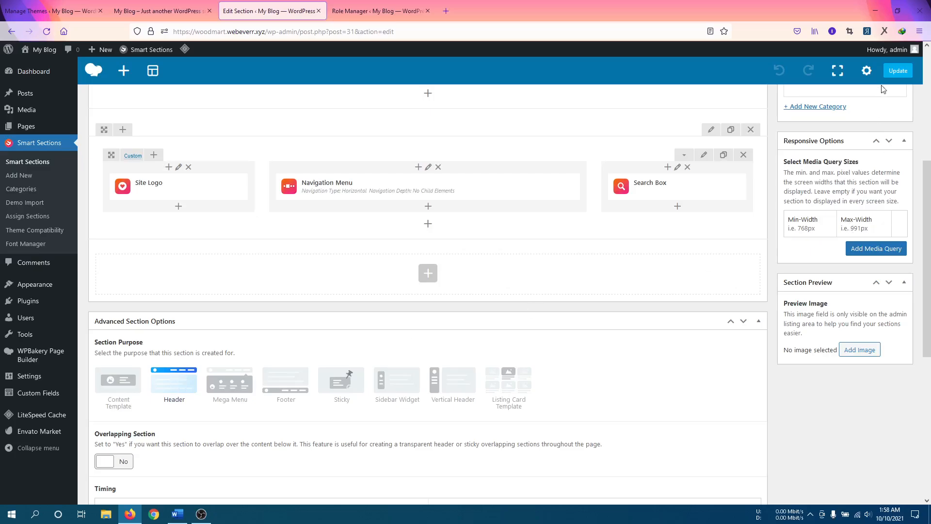
left_click(895, 72)
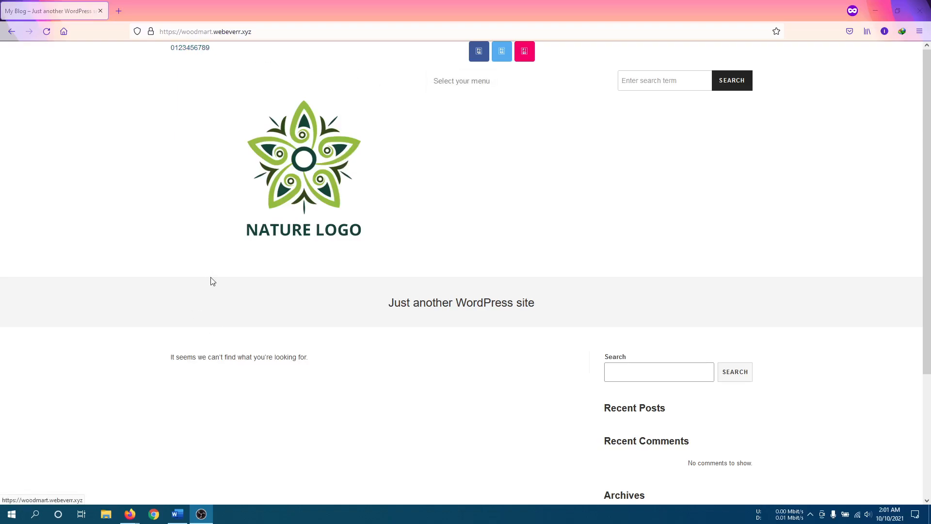
Inspect the logo image's HTML and styles on the front page, and close the inspector
right_click(305, 198)
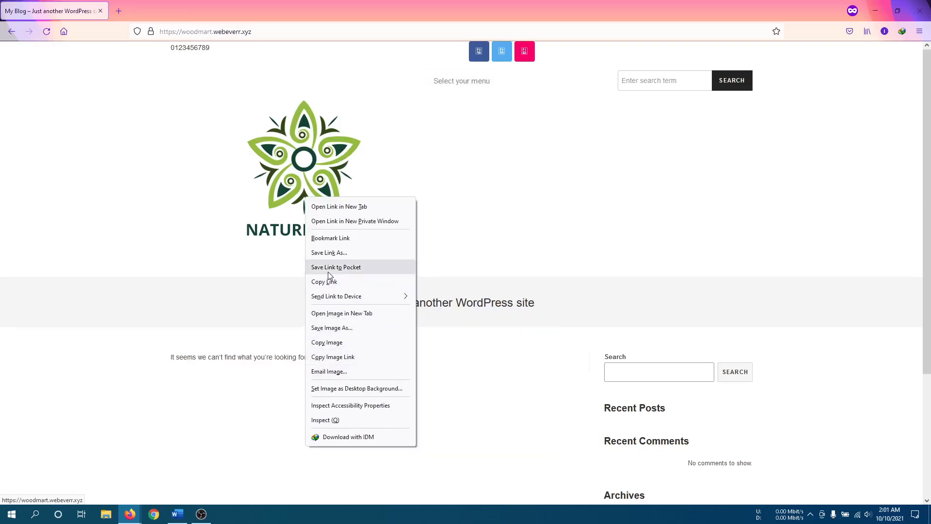
left_click(326, 420)
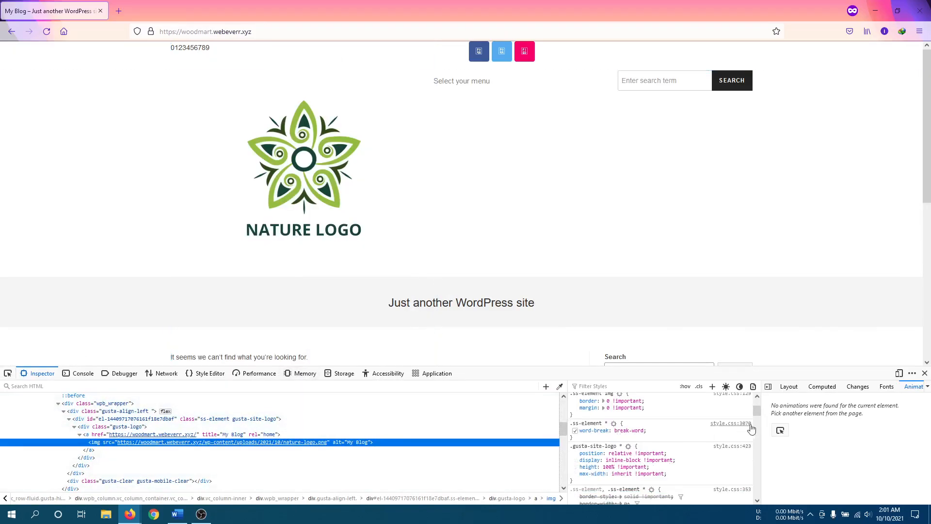
left_click(925, 374)
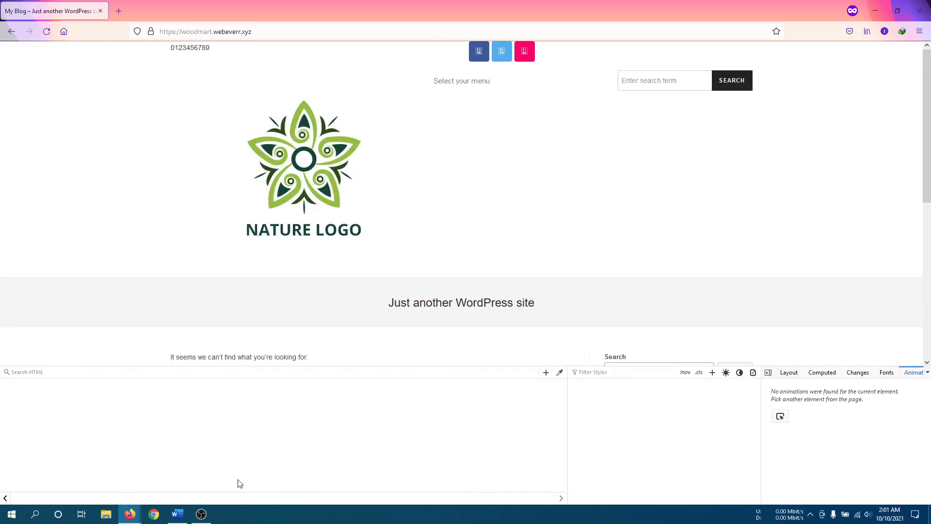
Return to the Header section editor, set the Site Logo height to 80px and save it, and update the section
mouse_move(130, 515)
left_click(105, 483)
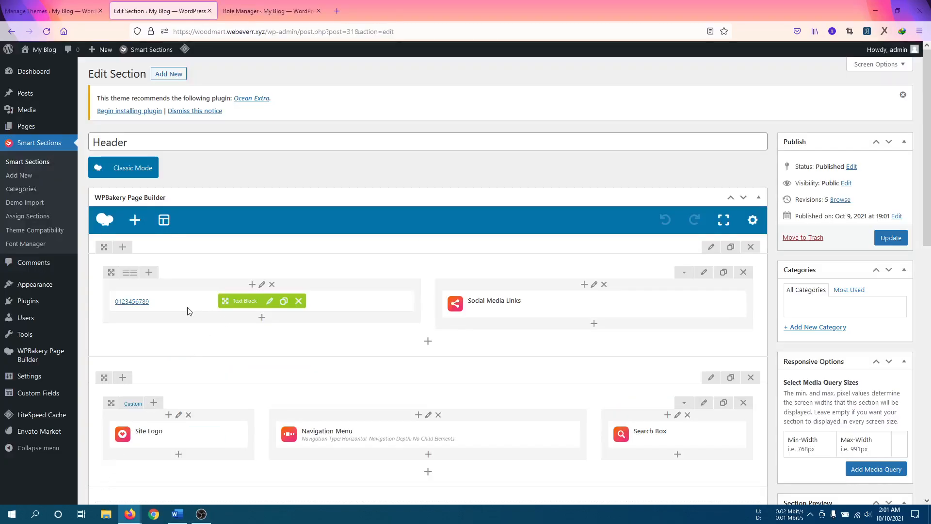
left_click(184, 434)
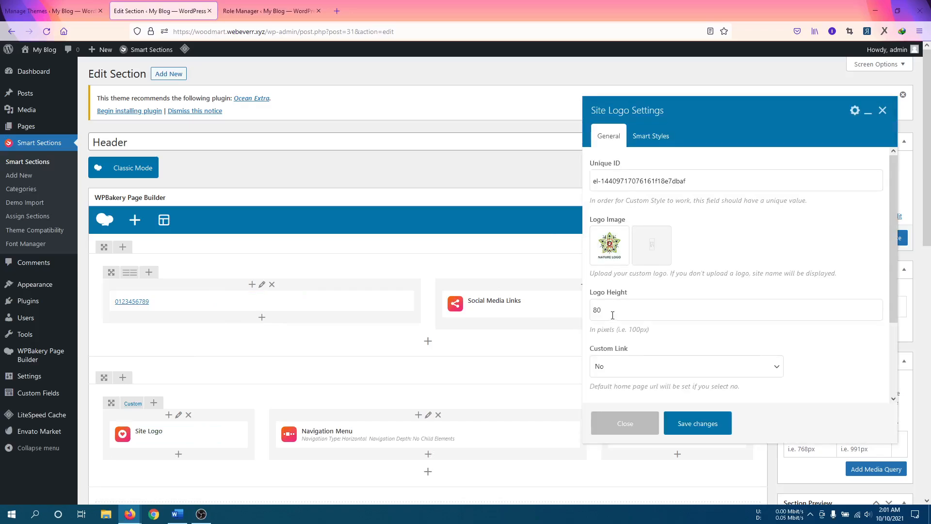
left_click(630, 312)
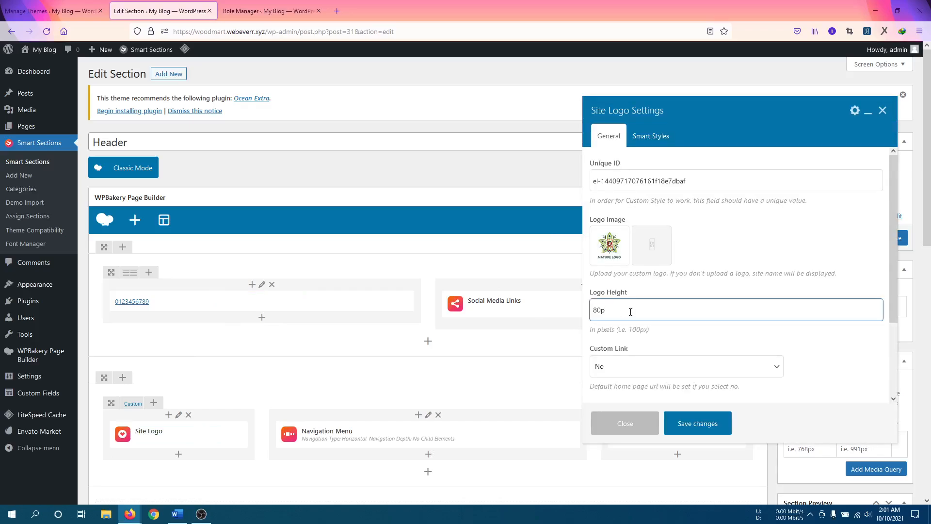
left_click(678, 423)
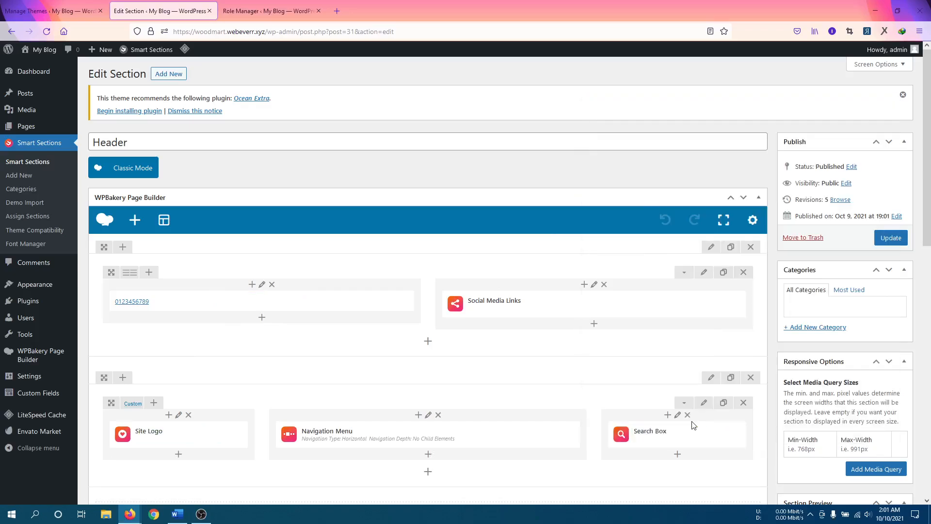
left_click(895, 241)
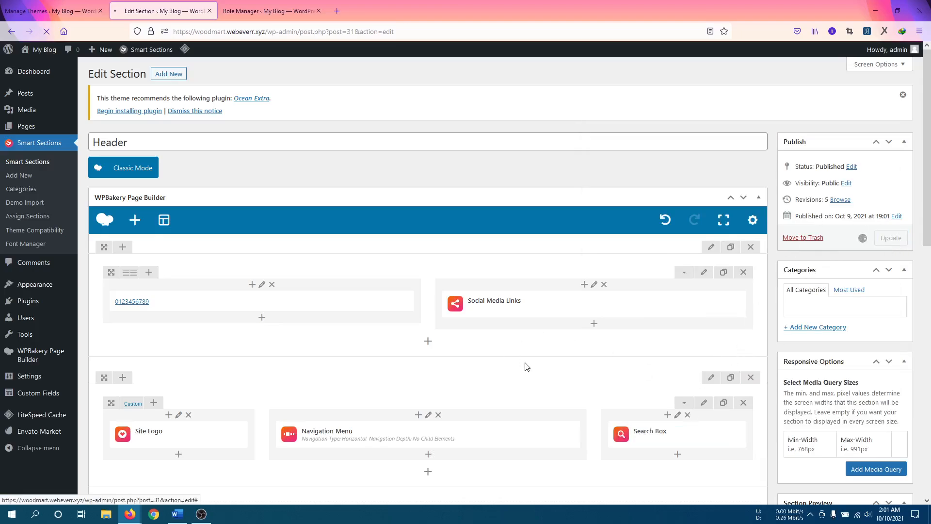
Open the Social Media Links settings in the header's upper row and review the Listing Container and Container smart styles
mouse_move(243, 303)
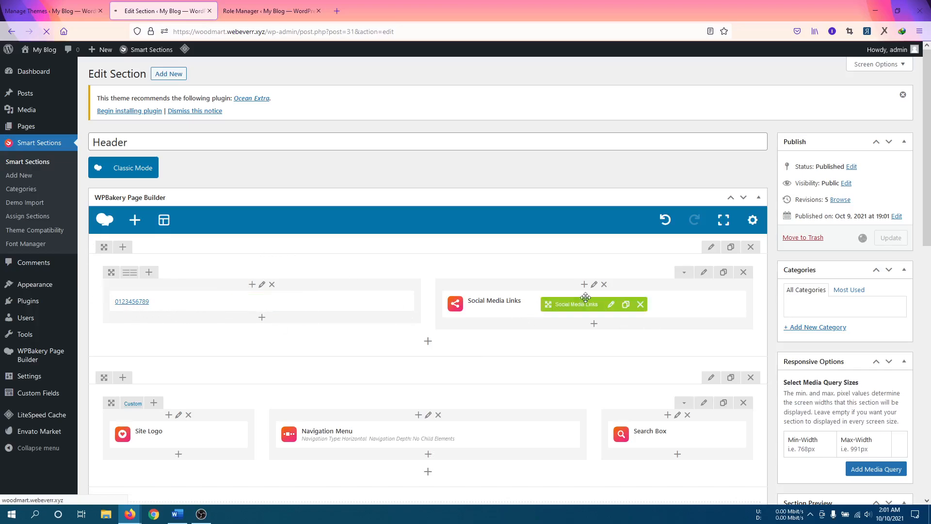
left_click(611, 304)
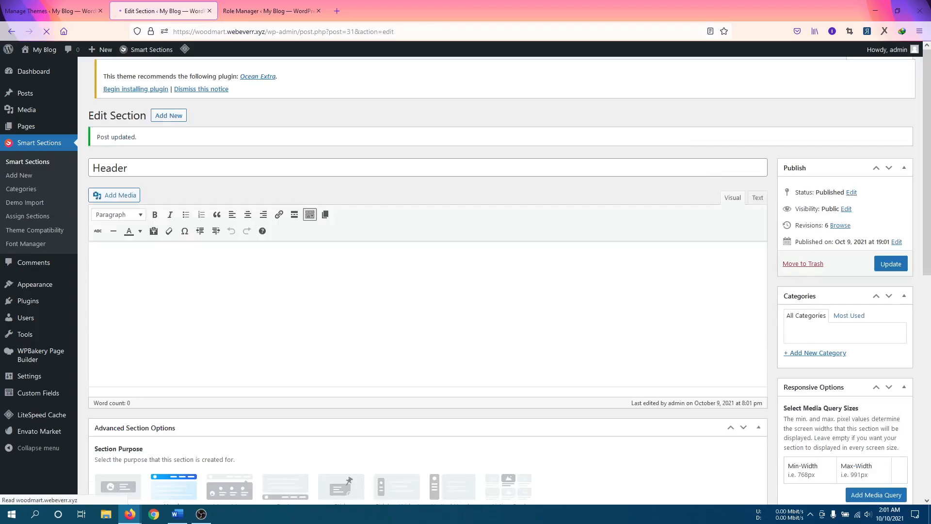
scroll(307, 265, "down", 2)
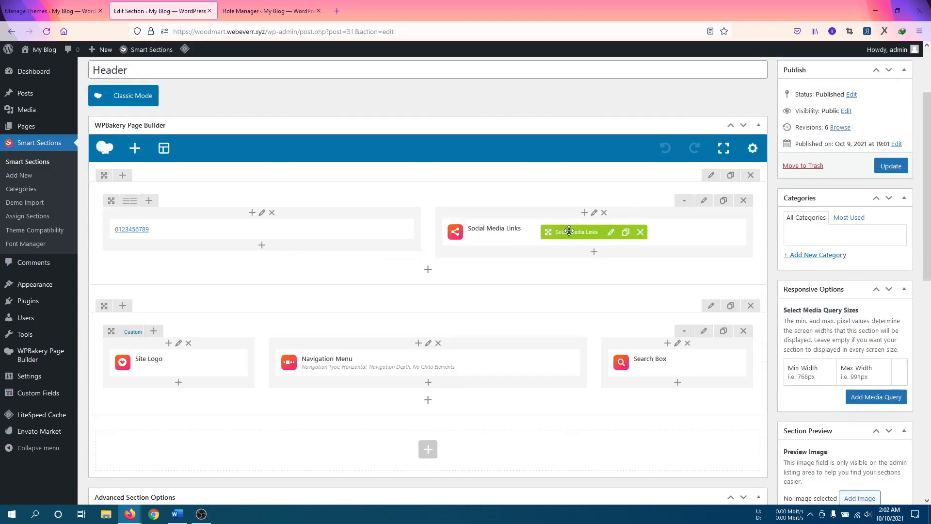
left_click(607, 233)
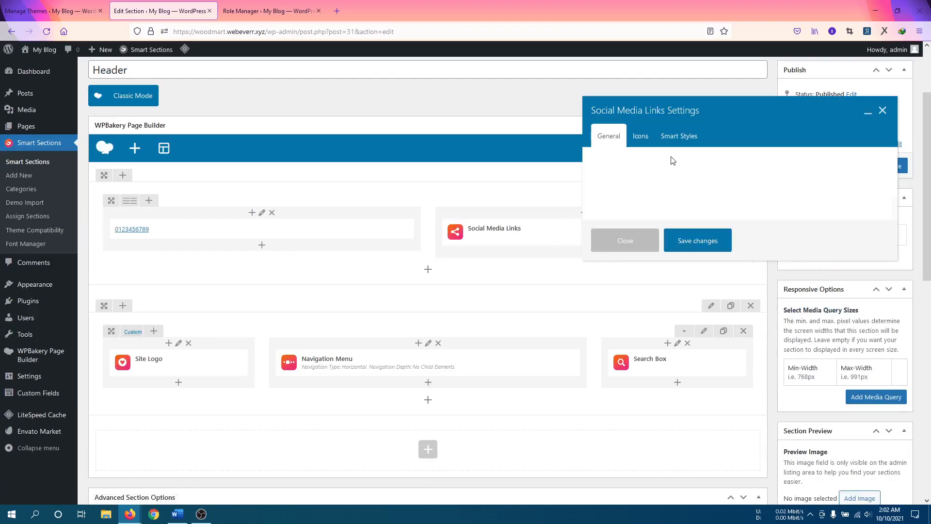
left_click(674, 142)
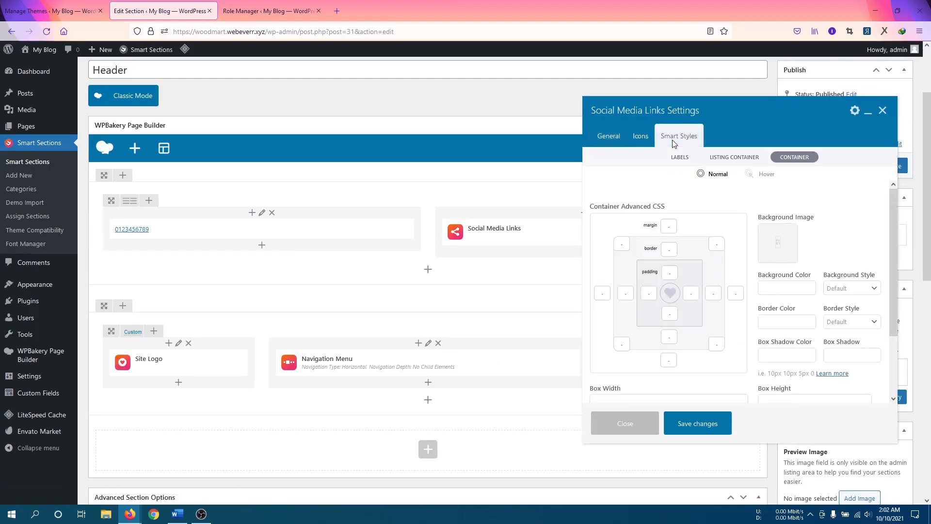
left_click(720, 161)
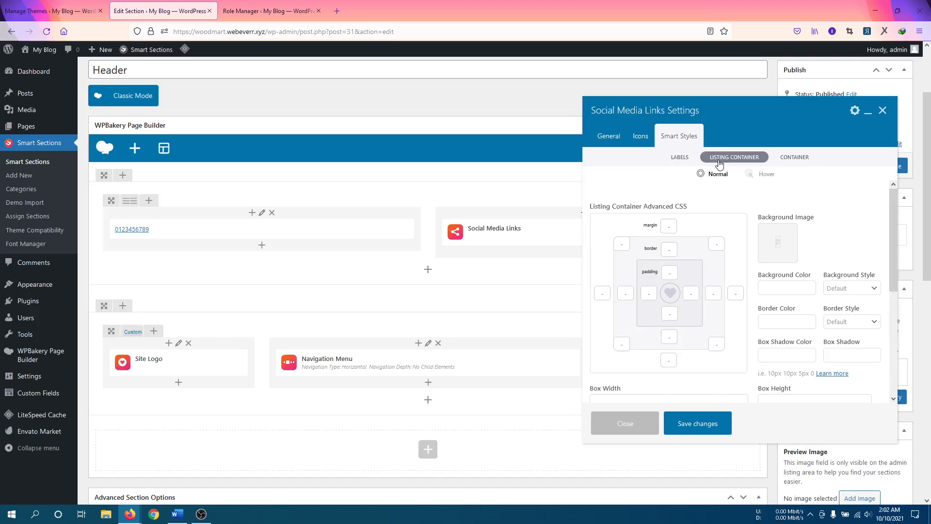
left_click(795, 156)
scroll(735, 300, "down", 5)
scroll(735, 300, "up", 3)
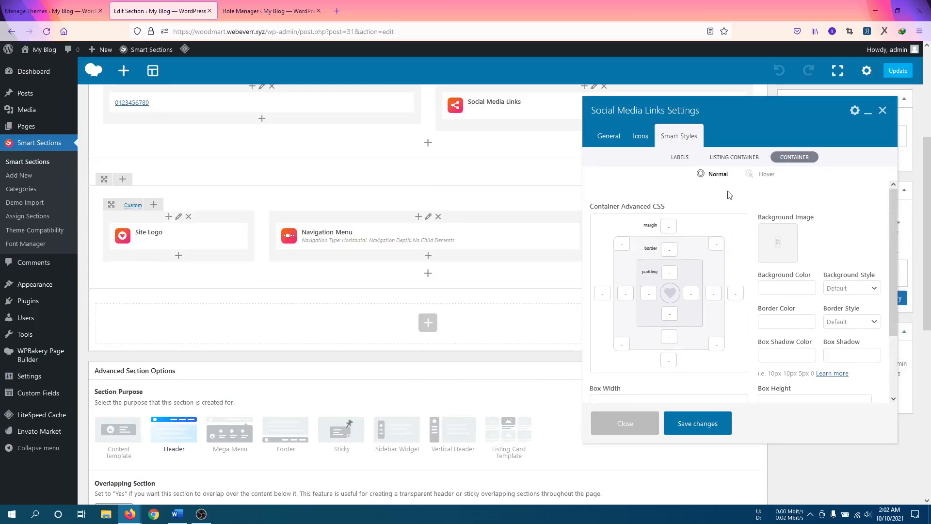
Set the alignment of the Social Media Links element to Right in its general settings
left_click(610, 140)
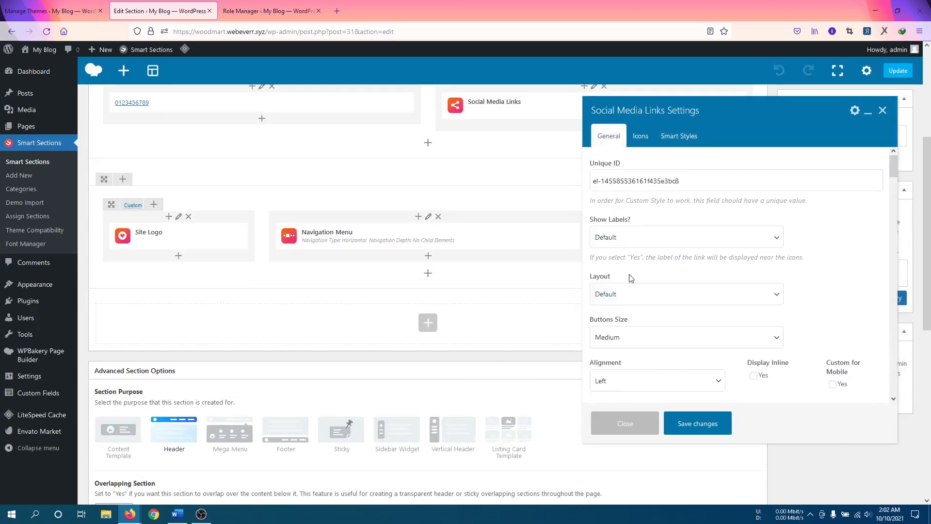
scroll(633, 323, "down", 2)
left_click(629, 334)
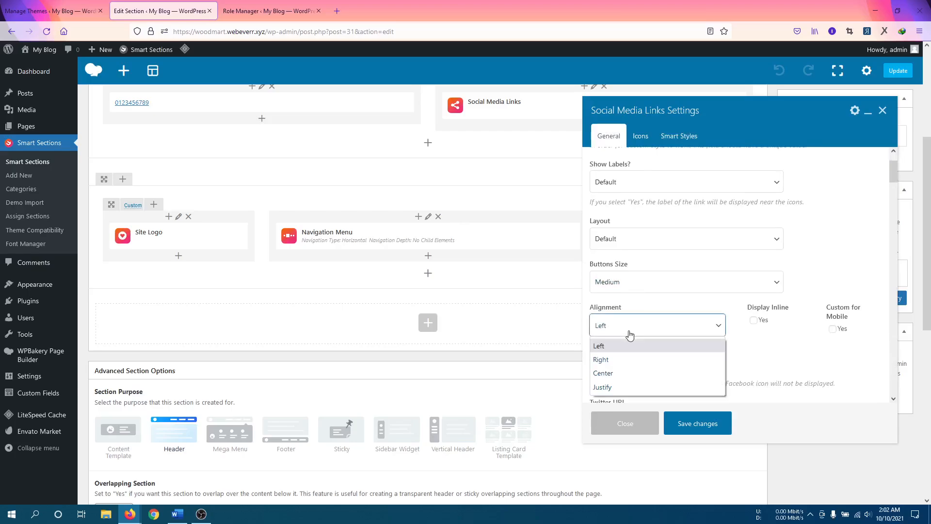
left_click(616, 373)
left_click(626, 335)
left_click(635, 359)
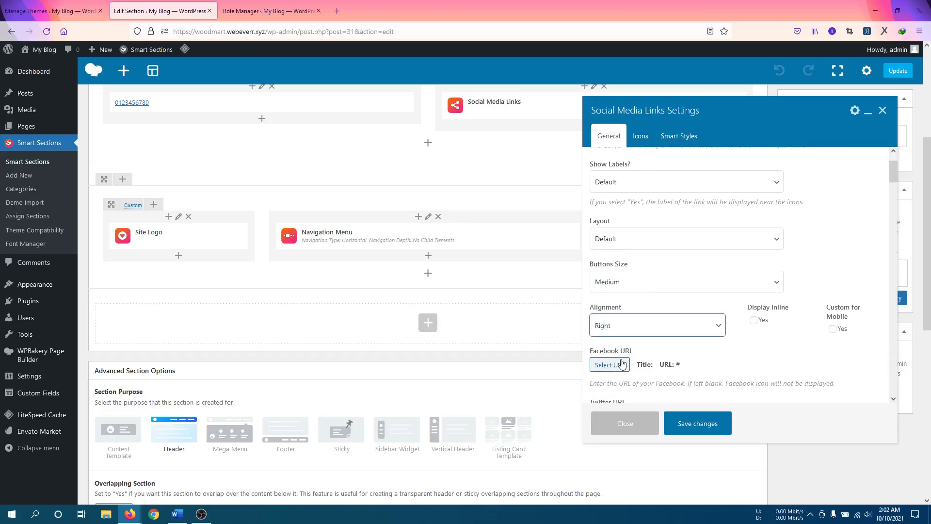
Look through the remaining social network URL options, and set the Icons Color of the Social Media Links to black
scroll(692, 358, "down", 1)
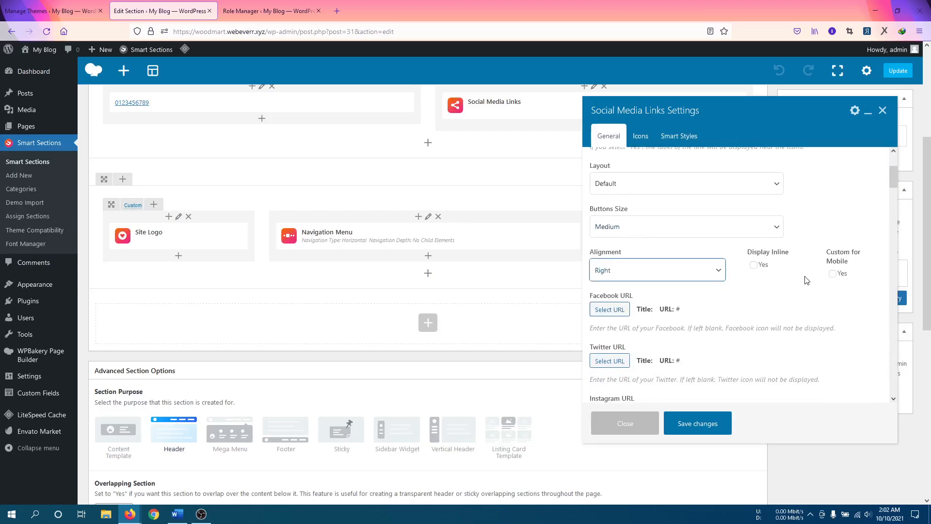
scroll(805, 281, "down", 14)
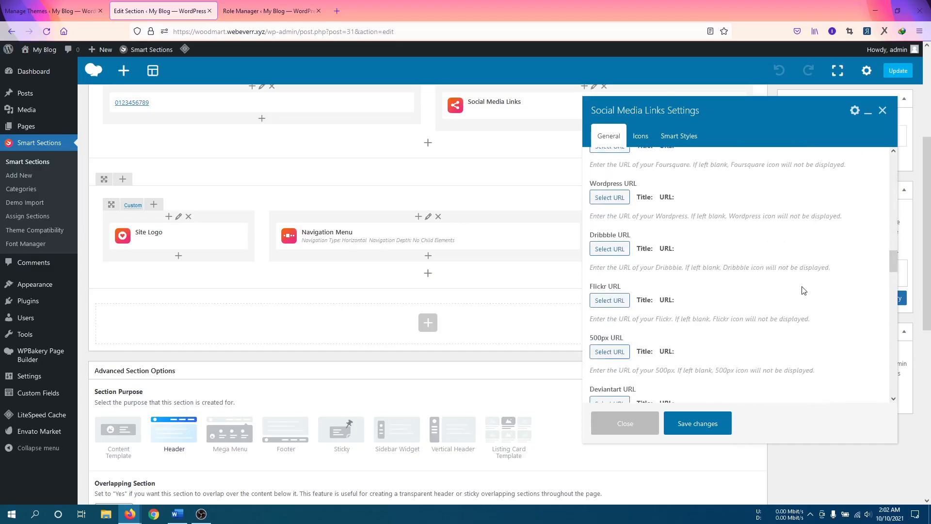
scroll(804, 290, "down", 12)
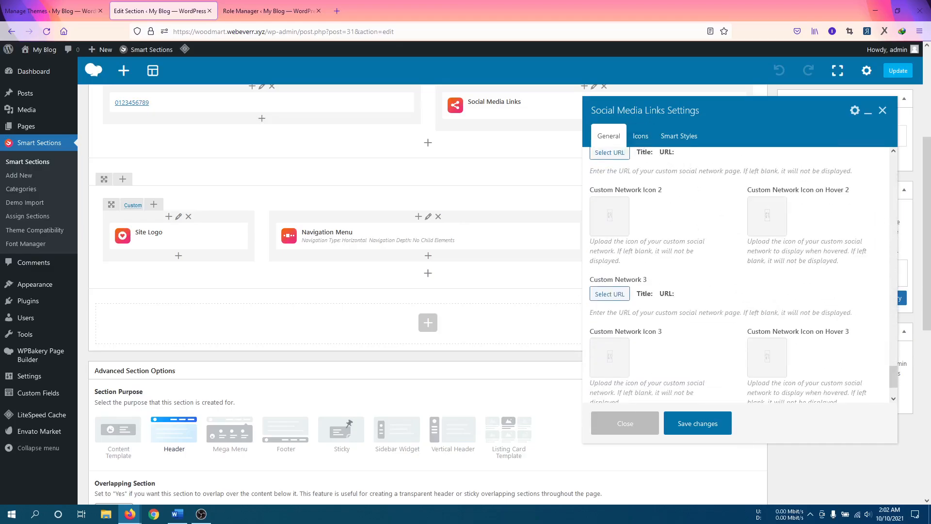
key("alt+Tab")
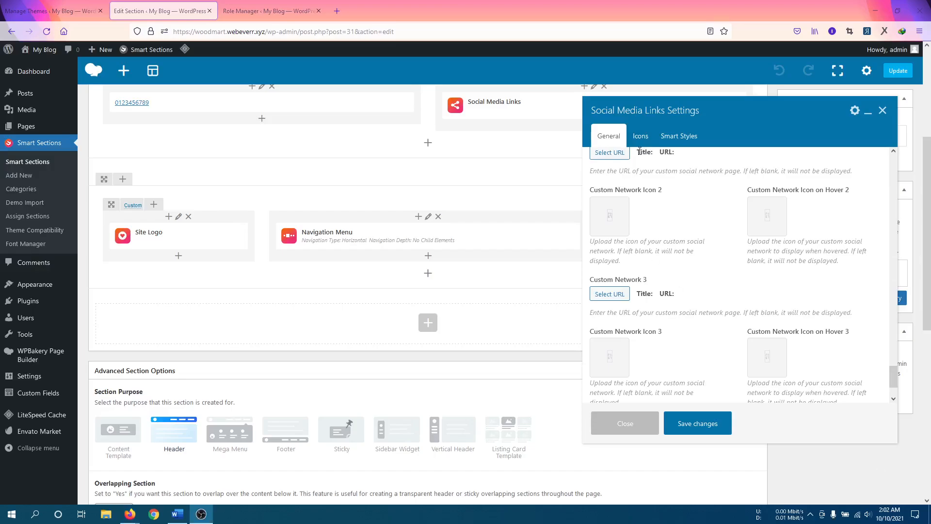
left_click(640, 136)
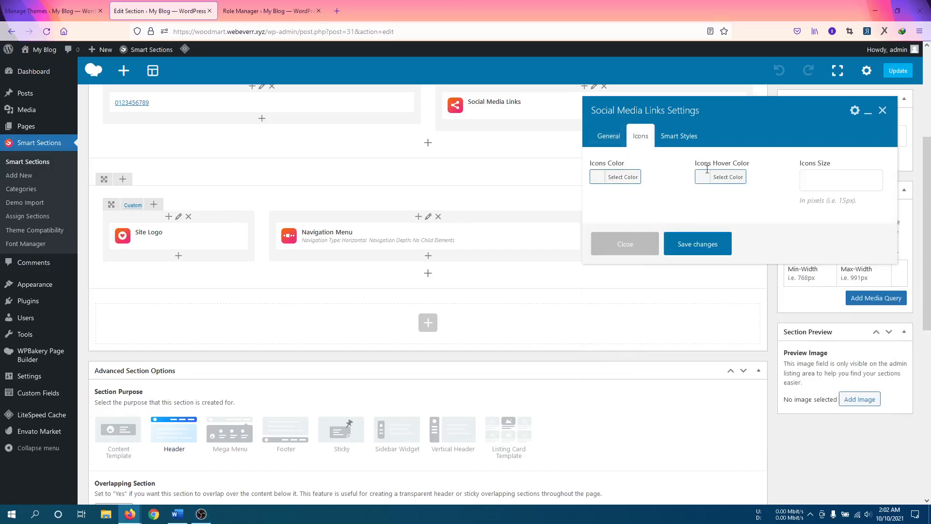
left_click(634, 177)
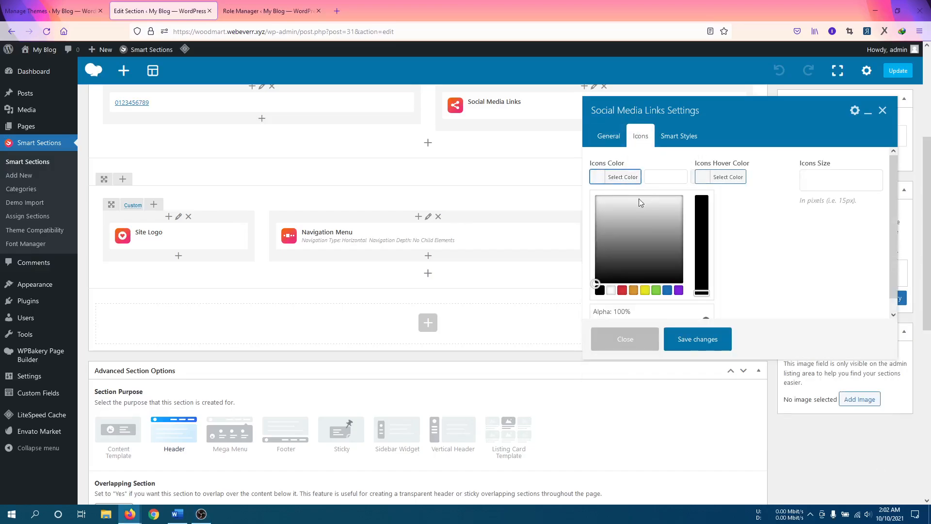
left_click_drag(608, 262, 593, 287)
left_click(538, 296)
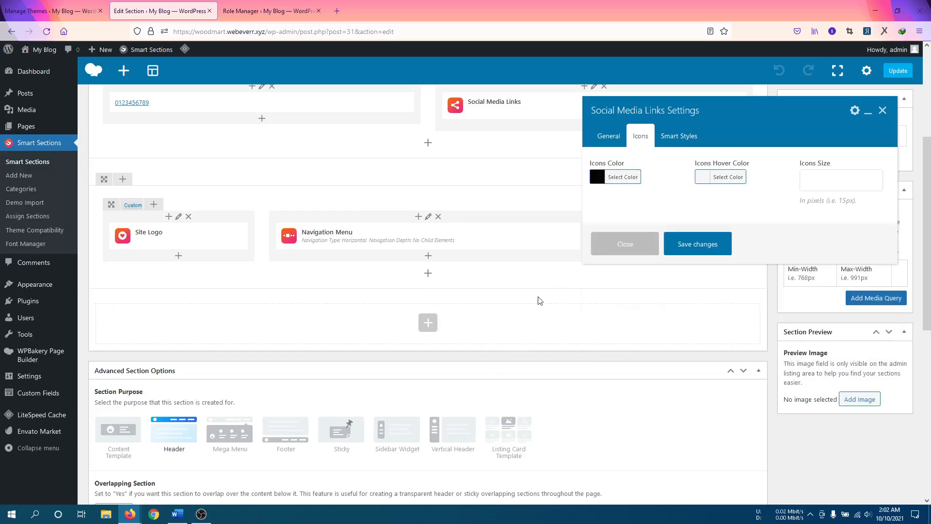
Set the social media links' icons hover color to blue #1e73be, close the element settings and update the Header section
left_click(713, 178)
left_click(773, 290)
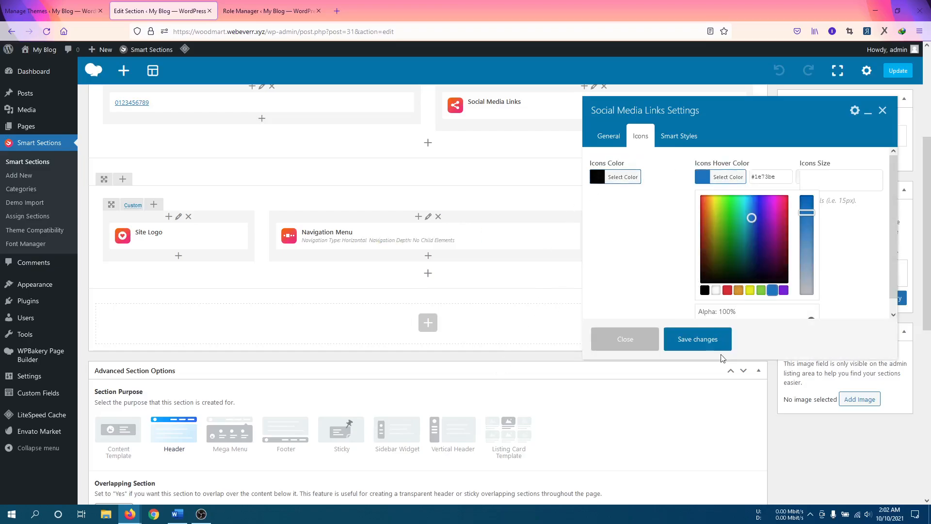
left_click(645, 345)
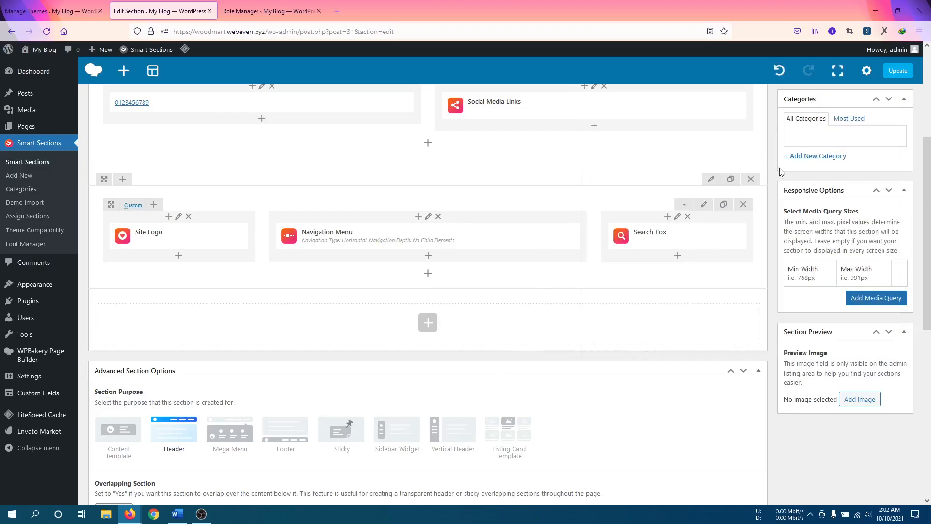
left_click(897, 76)
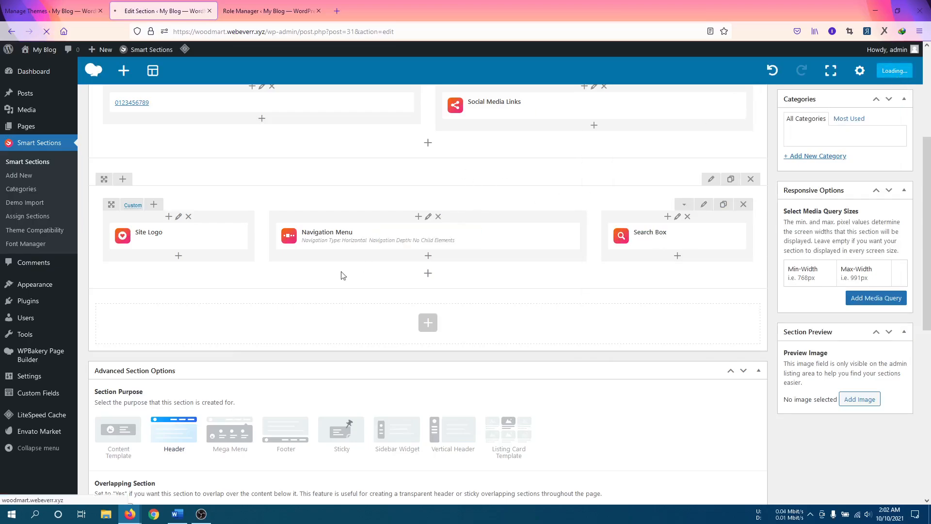
Switch to the browser window showing the site's home page and reload it to check the updated header
mouse_move(130, 514)
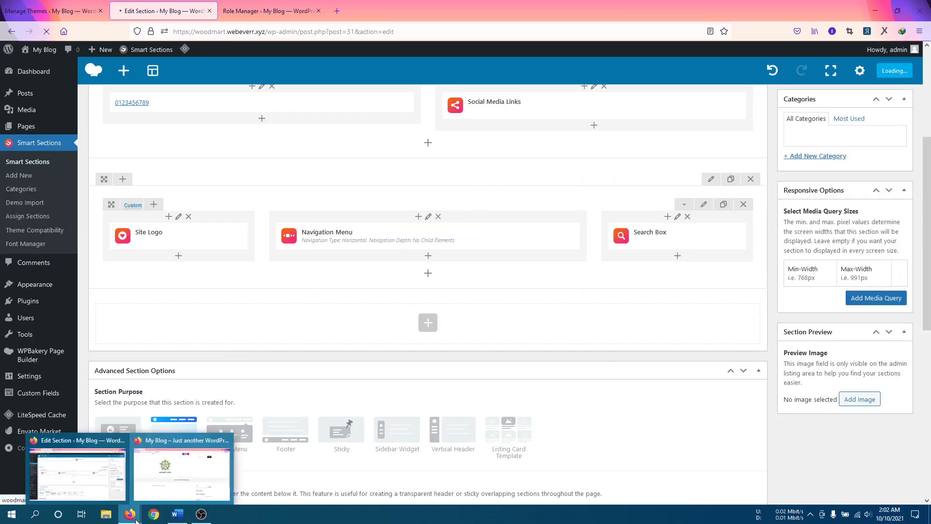
left_click(158, 490)
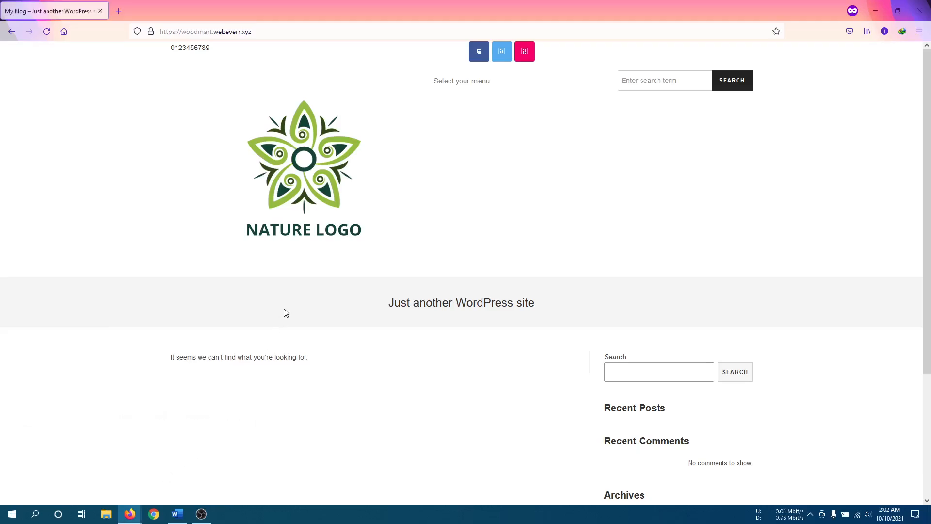
key("F5")
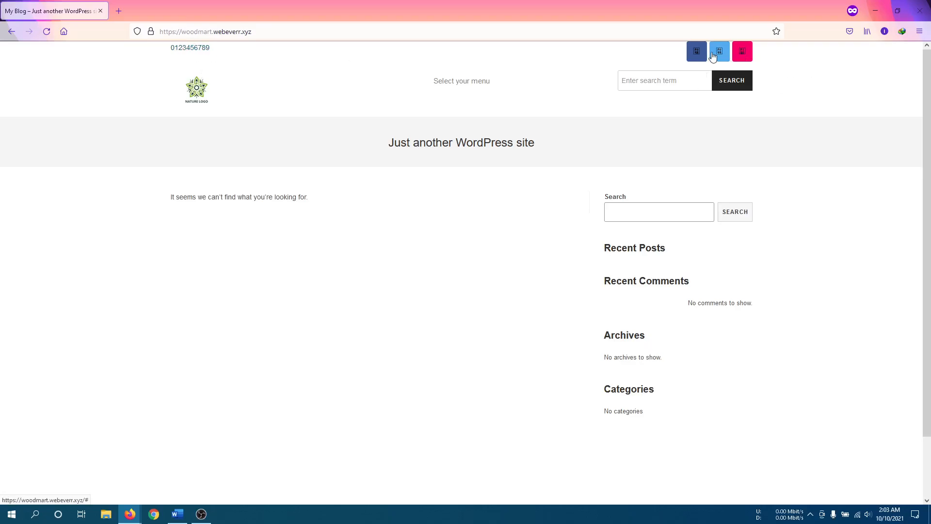
Inspect the middle social icon in the developer tools, check the console messages, and close the tools and the site window
right_click(719, 58)
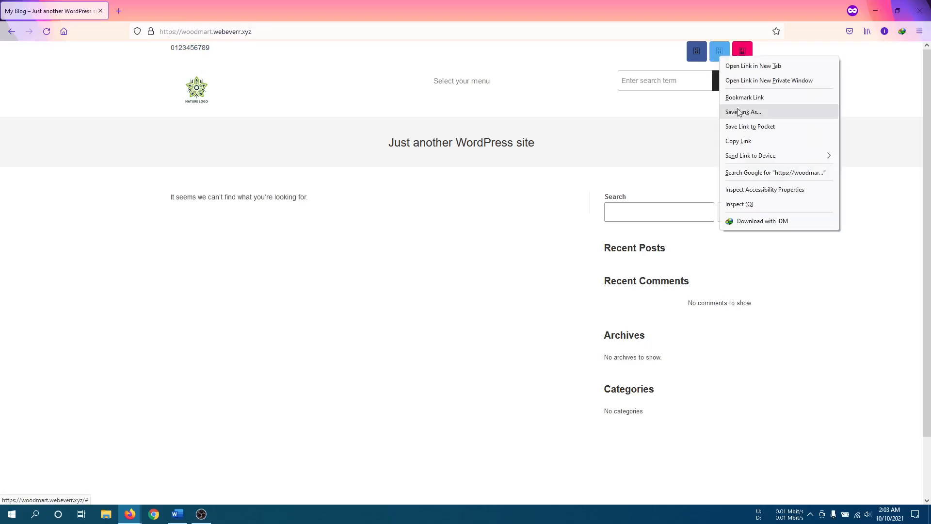
left_click(738, 202)
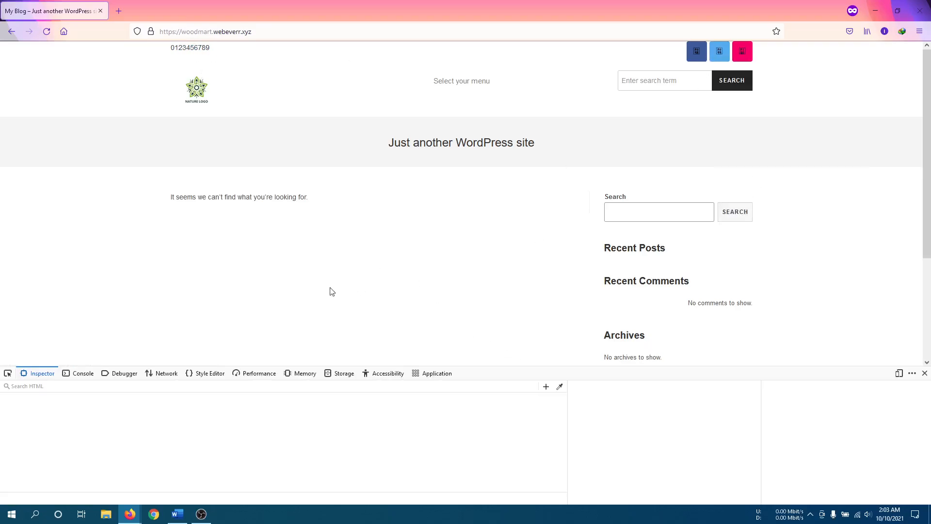
left_click(77, 374)
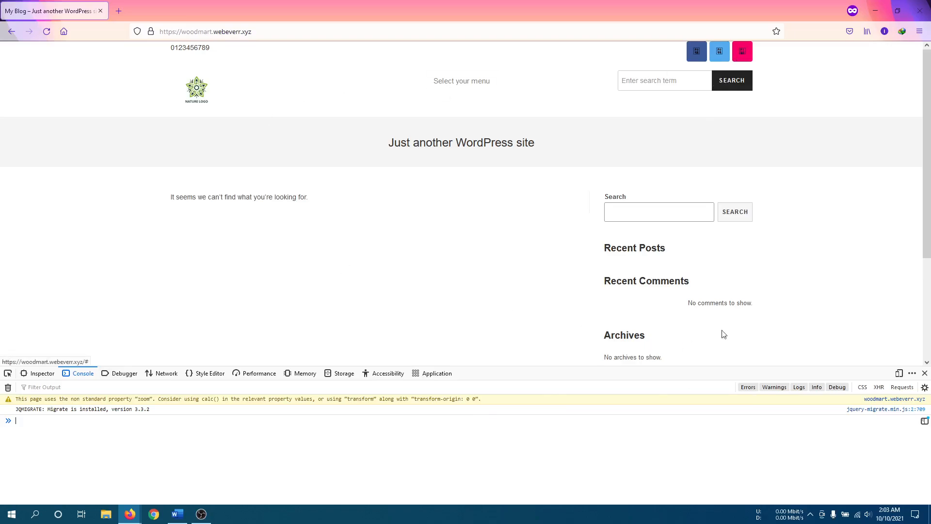
left_click(926, 373)
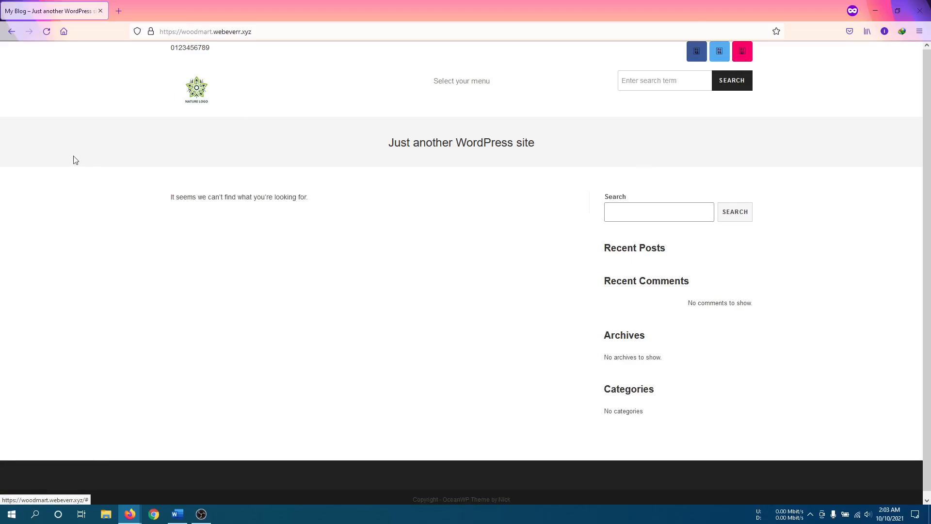
left_click(100, 11)
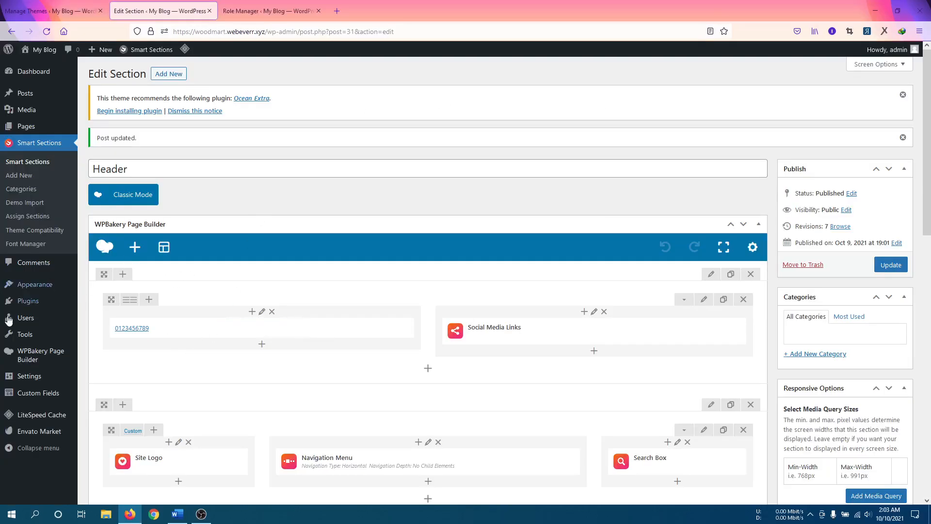
mouse_move(29, 302)
left_click(293, 14)
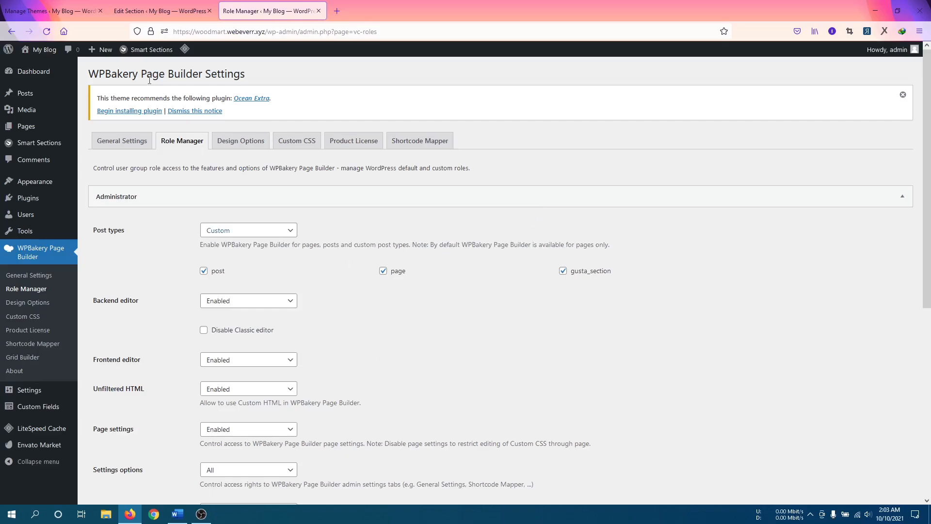
left_click(161, 15)
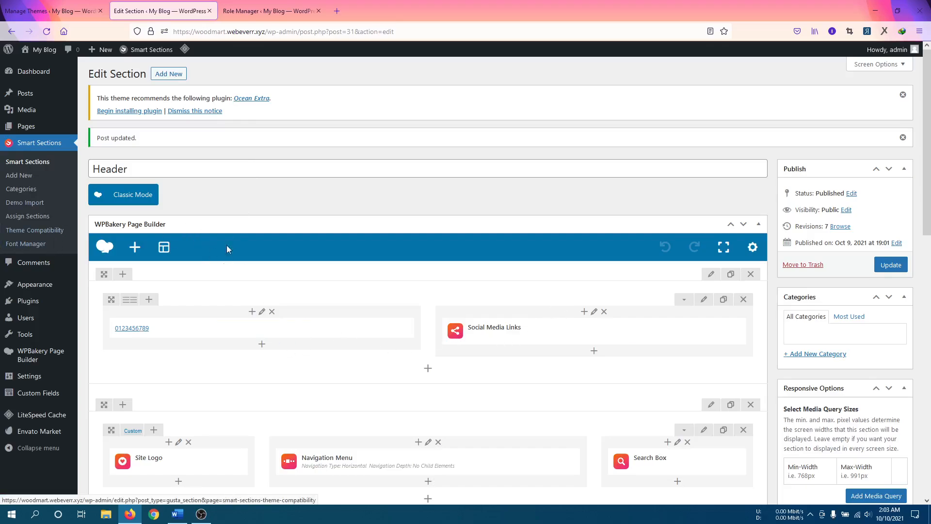
scroll(482, 309, "down", 2)
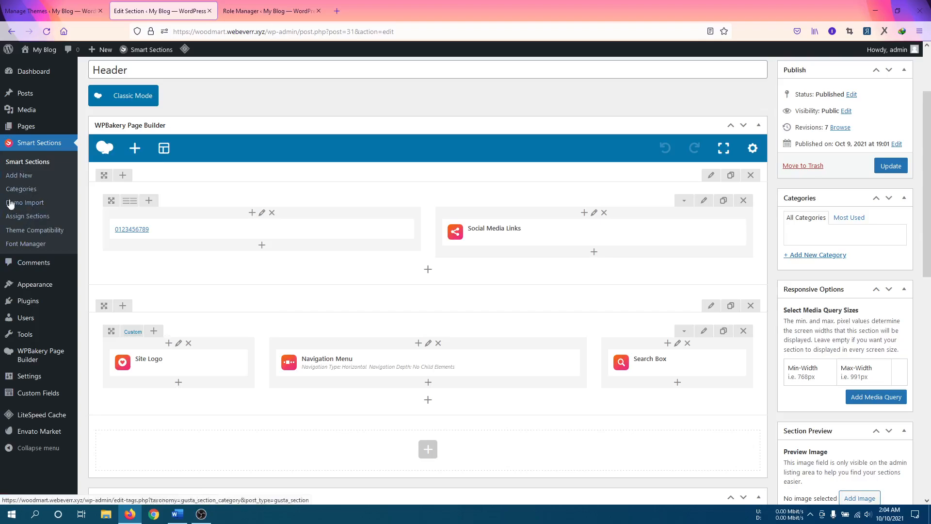
Add a new Smart Section titled "Post card" and set its purpose to Listing Card Template
left_click(16, 163)
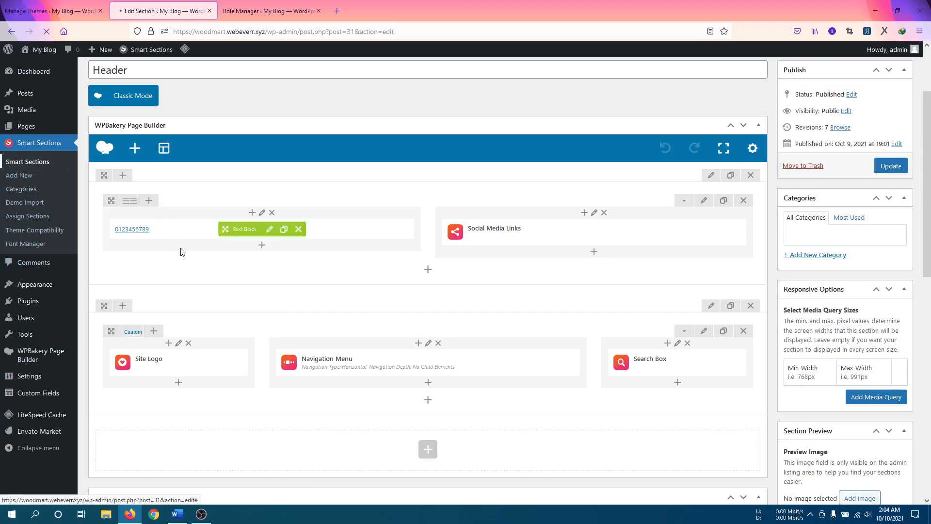
scroll(192, 293, "down", 5)
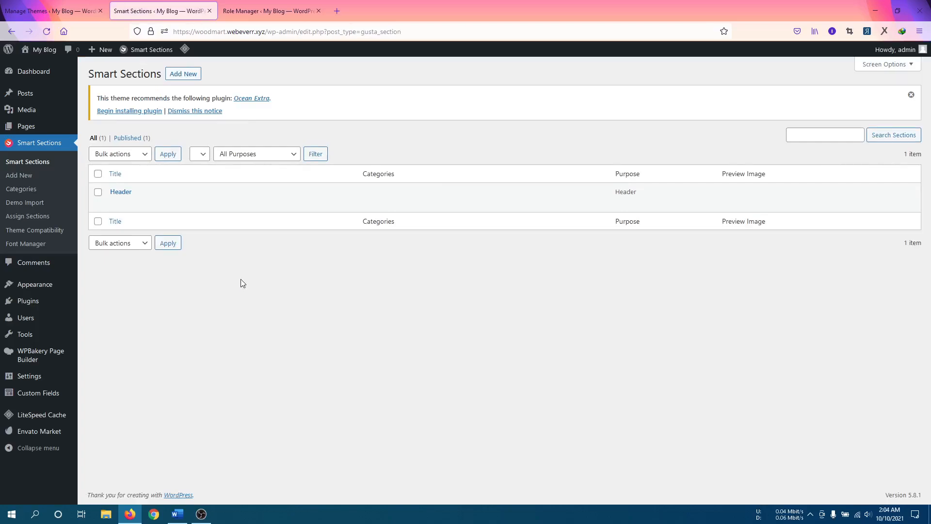
left_click(188, 75)
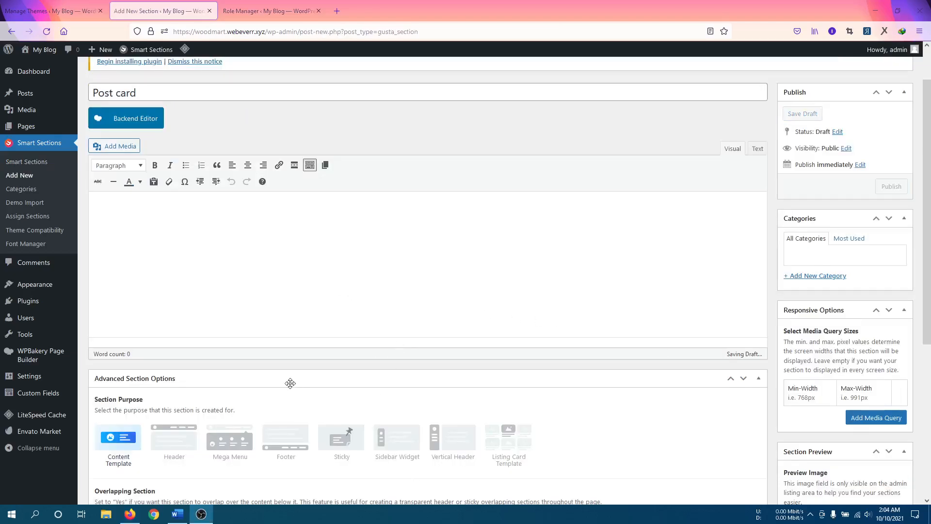
scroll(186, 172, "up", 1)
left_click(165, 141)
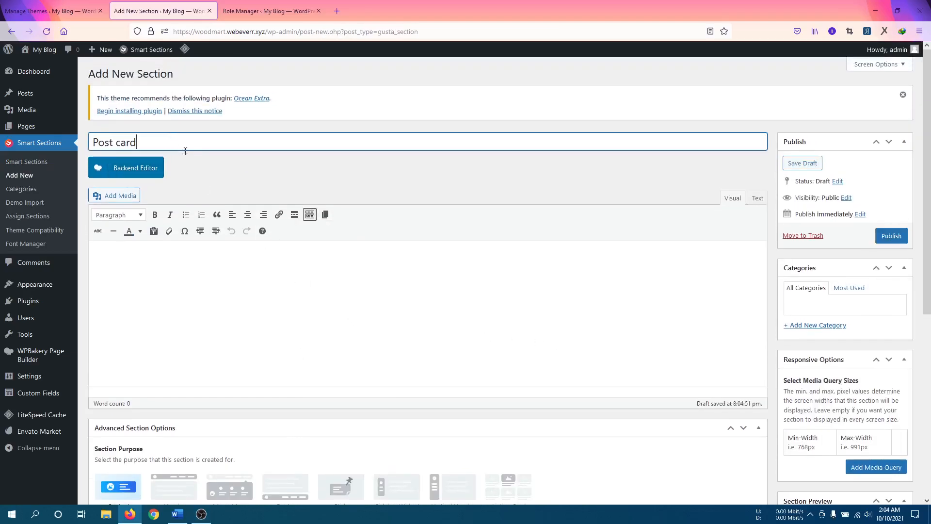
left_click(206, 165)
scroll(399, 337, "down", 3)
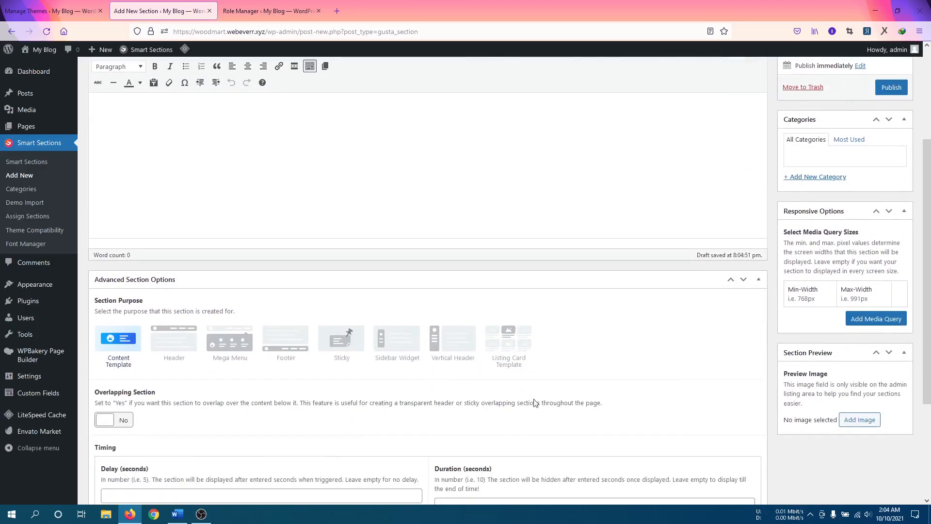
left_click(510, 345)
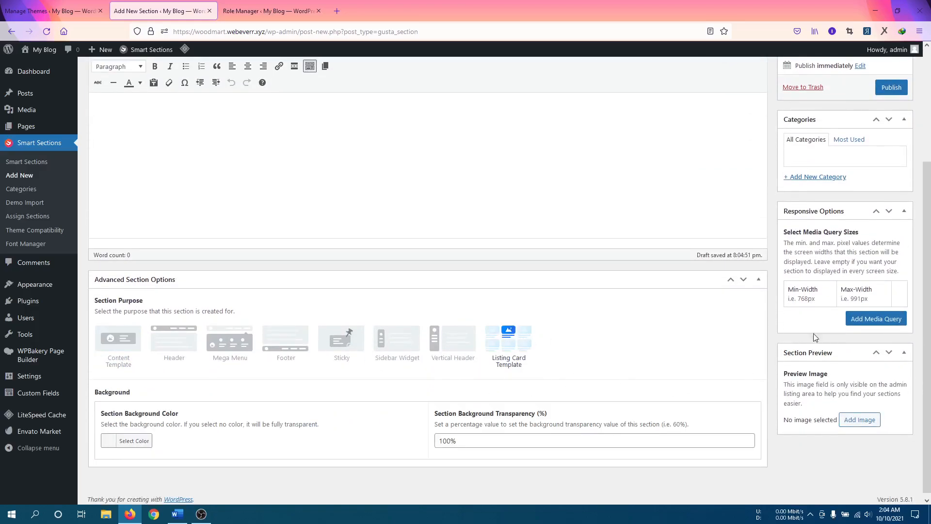
left_click(875, 319)
left_click(898, 320)
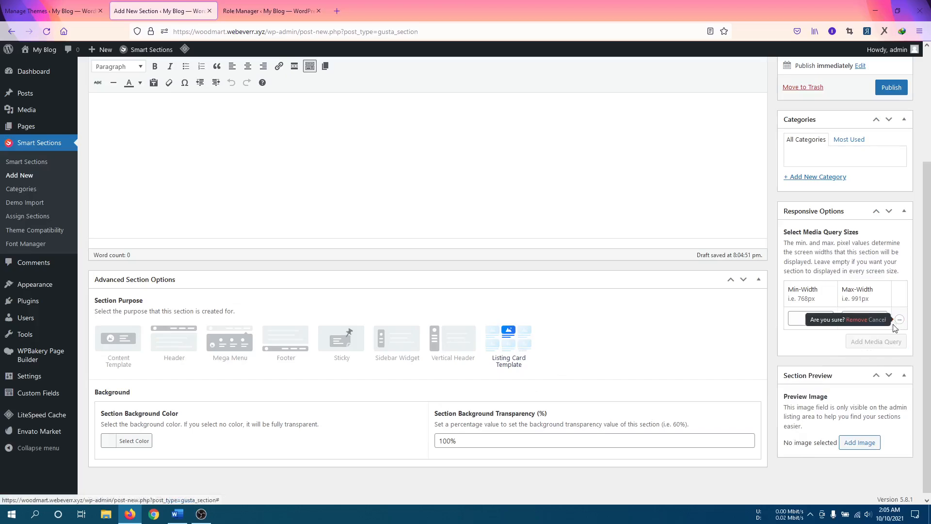
left_click(855, 319)
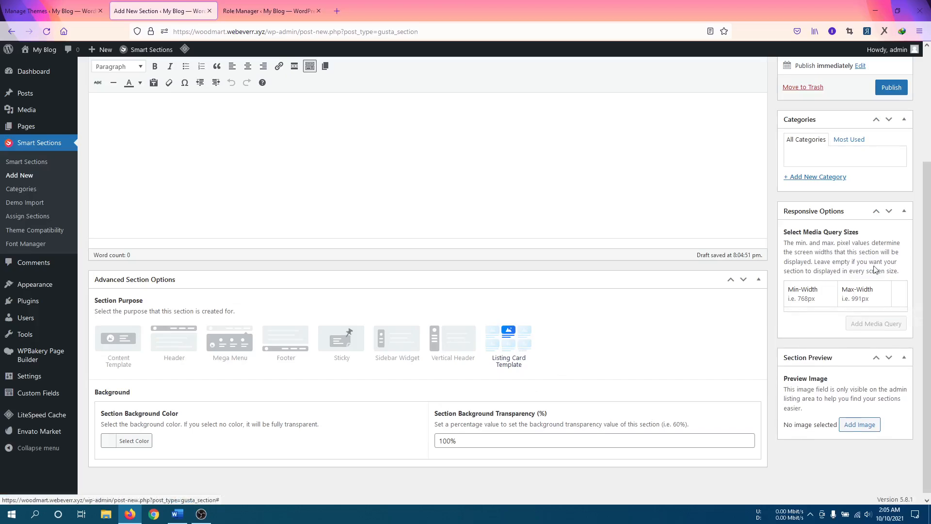
Publish the Post card section and switch its content to the WPBakery backend editor
left_click(890, 87)
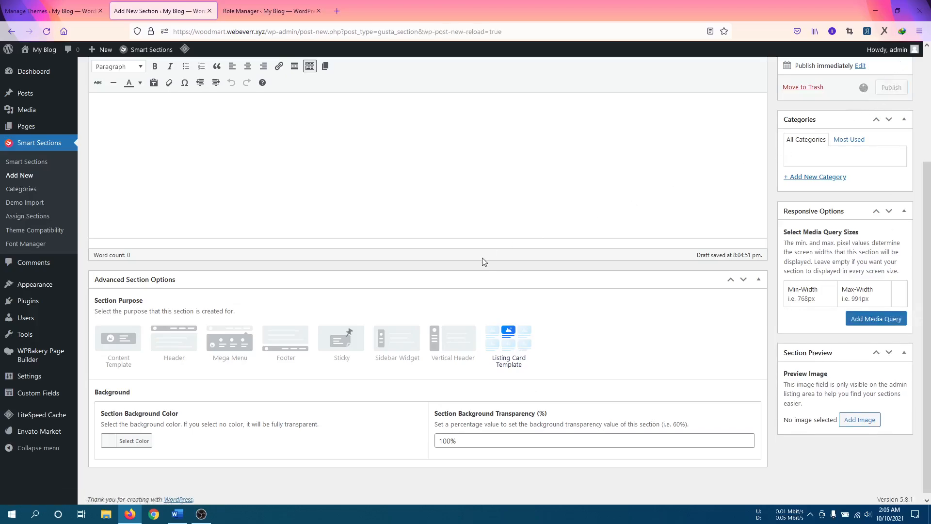
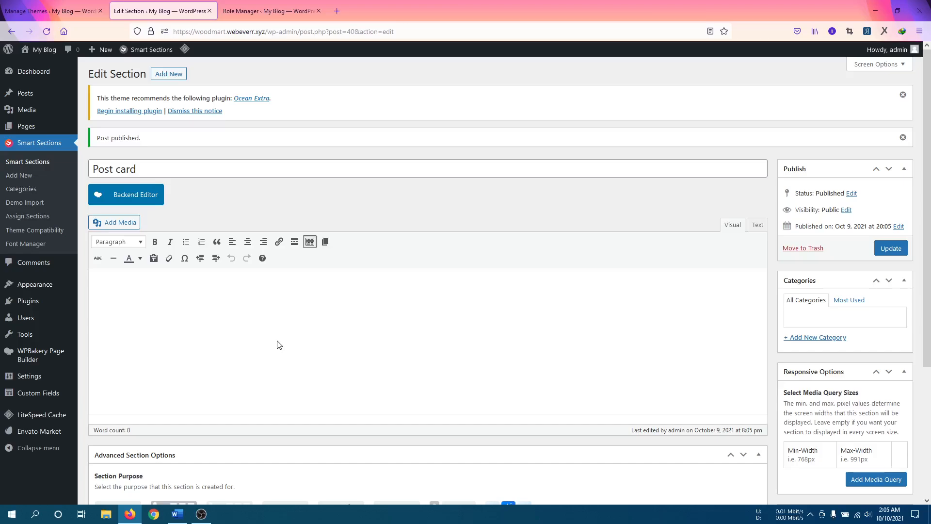
scroll(279, 345, "down", 3)
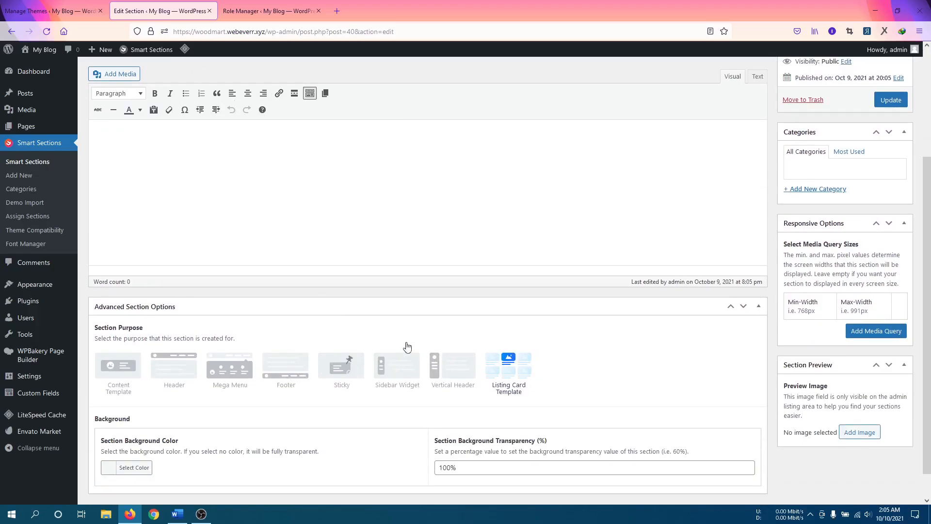
scroll(204, 190, "up", 5)
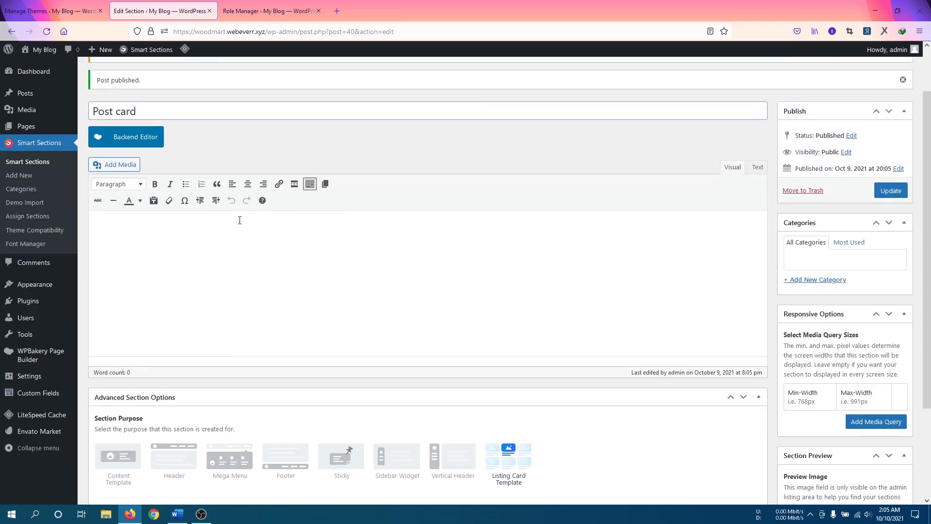
left_click(125, 194)
scroll(415, 283, "down", 2)
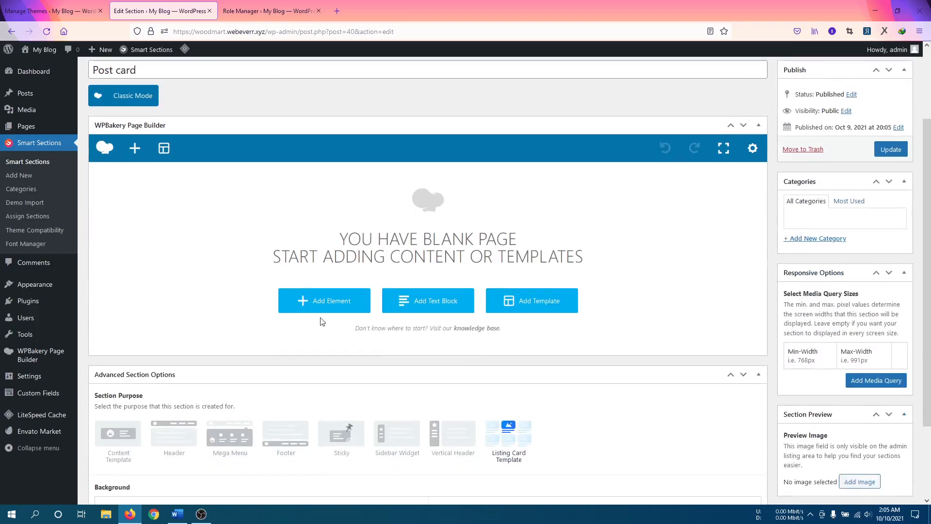
Add a Smart Sections Post Title element to the blank Post card section and save it with its default general and style settings
left_click(315, 301)
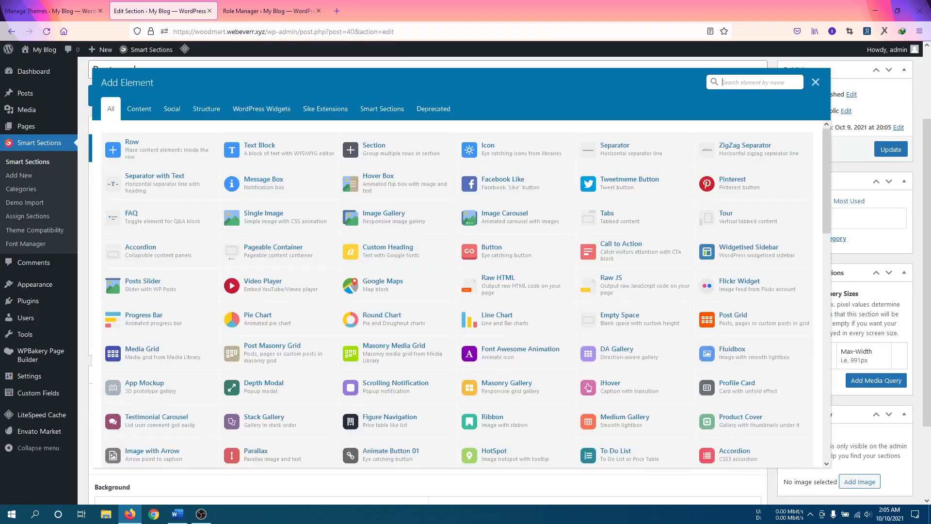
key("alt+Tab")
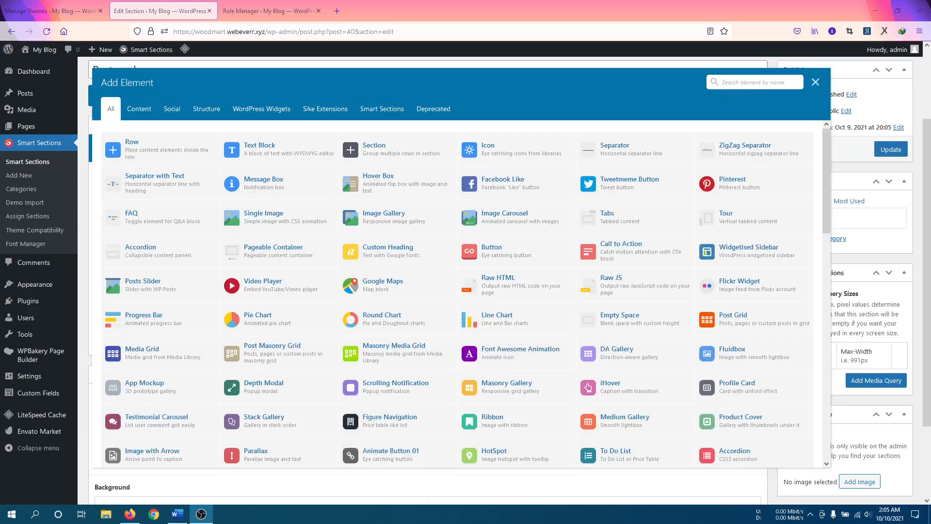
left_click(383, 109)
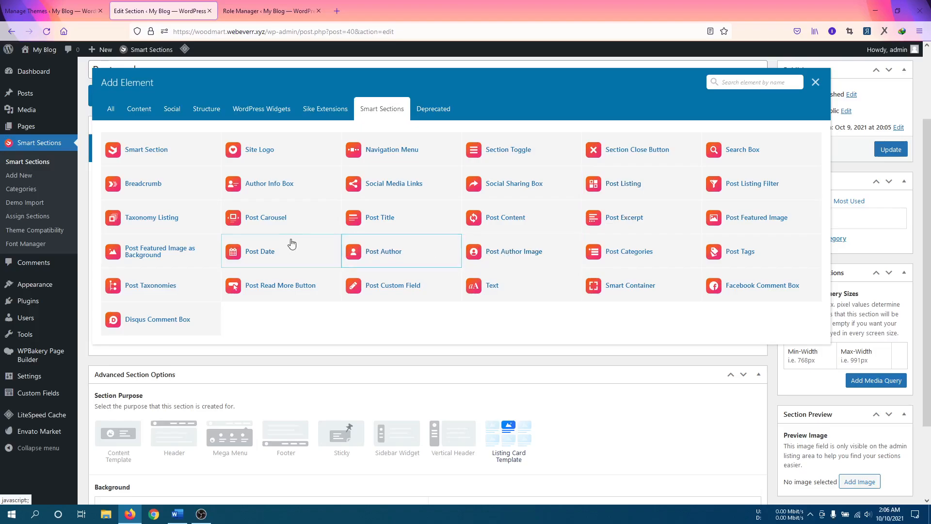
left_click(377, 226)
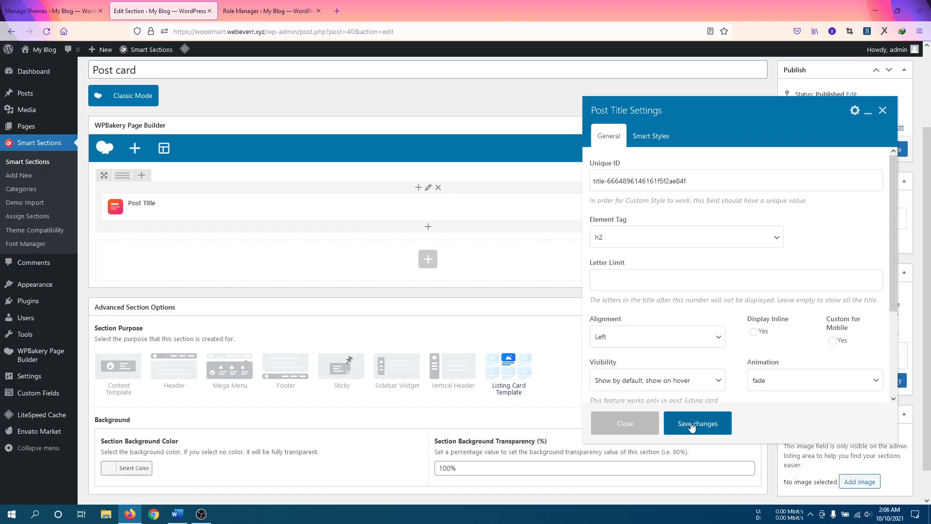
scroll(630, 291, "down", 5)
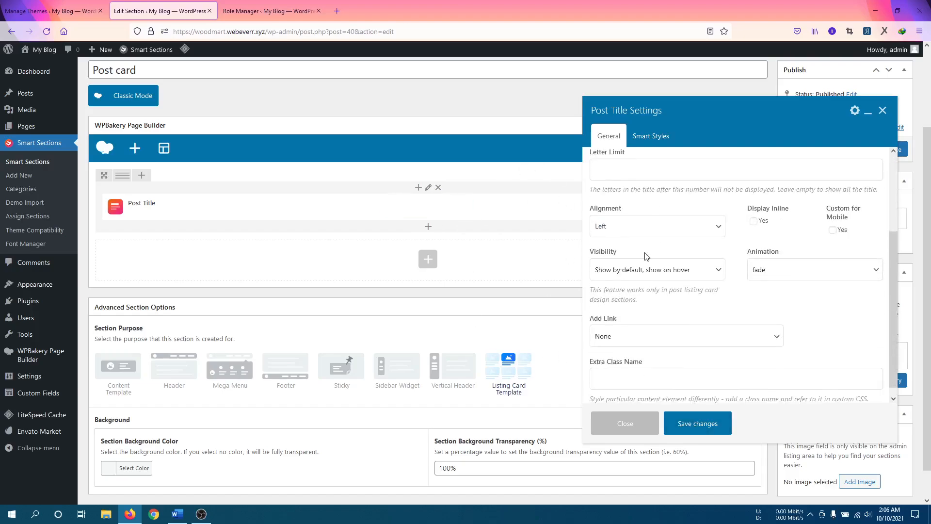
scroll(680, 267, "up", 5)
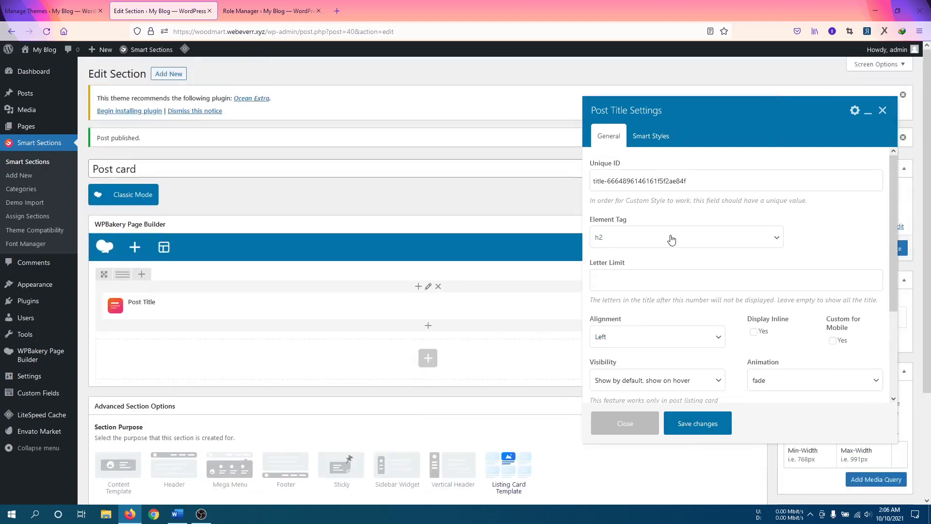
left_click(652, 136)
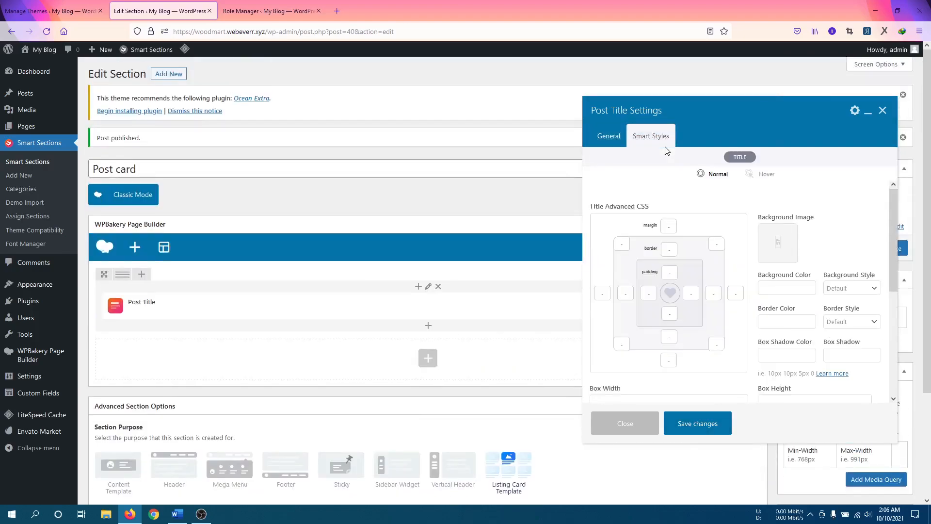
left_click(607, 129)
left_click(699, 424)
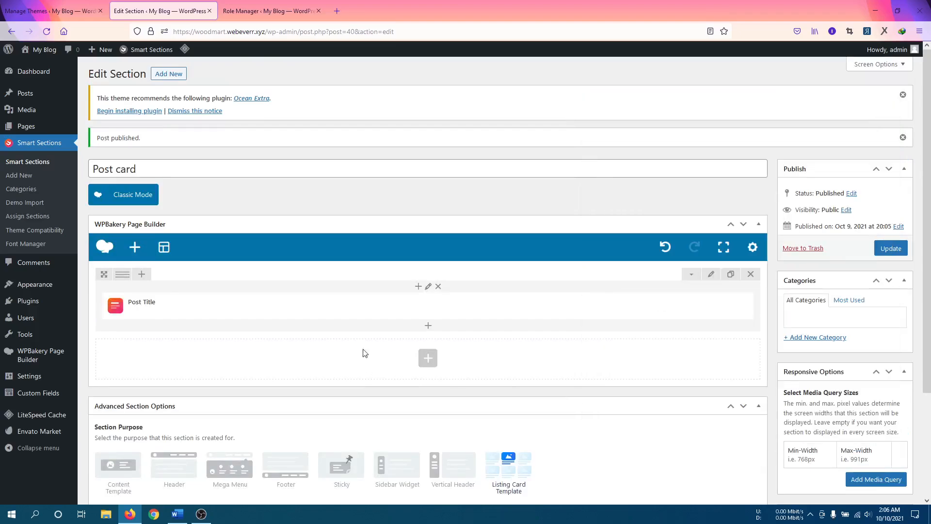
Search the element library for image elements and add a Post Featured Image below the Post Title
left_click(428, 325)
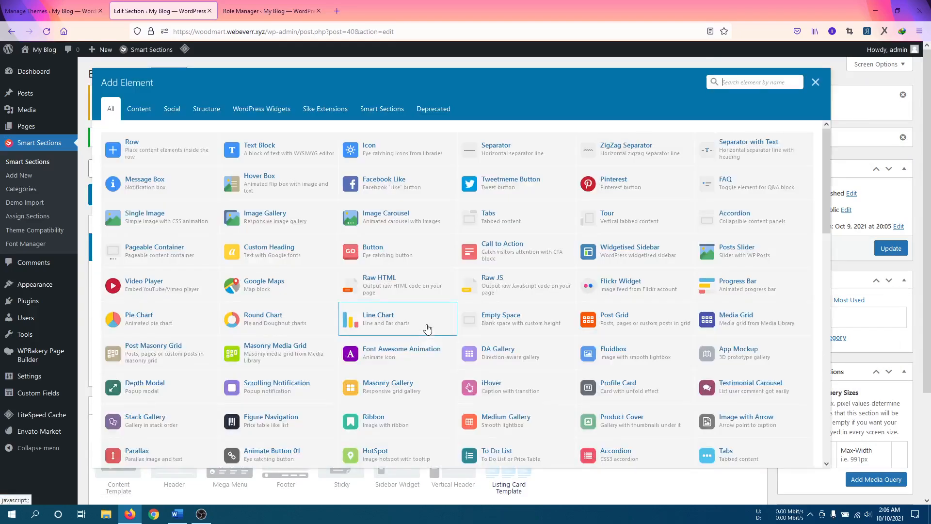
left_click(393, 104)
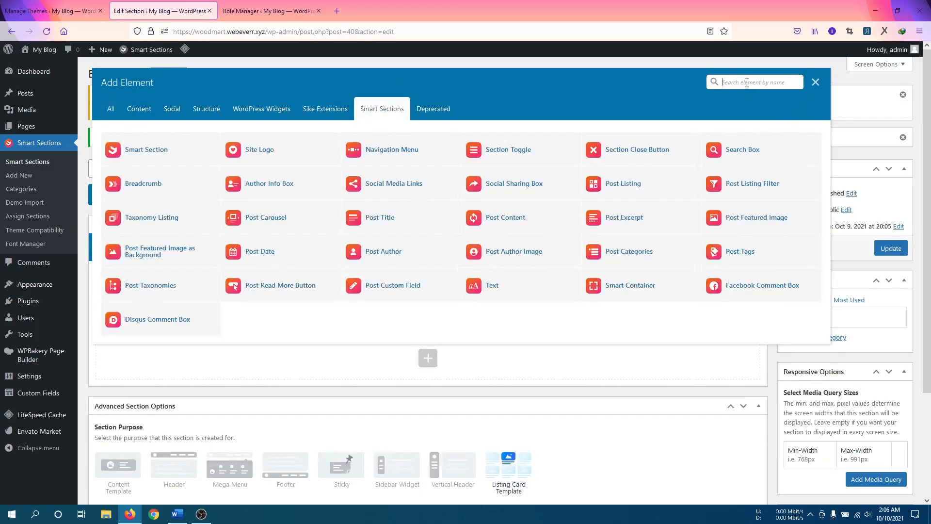
type("post")
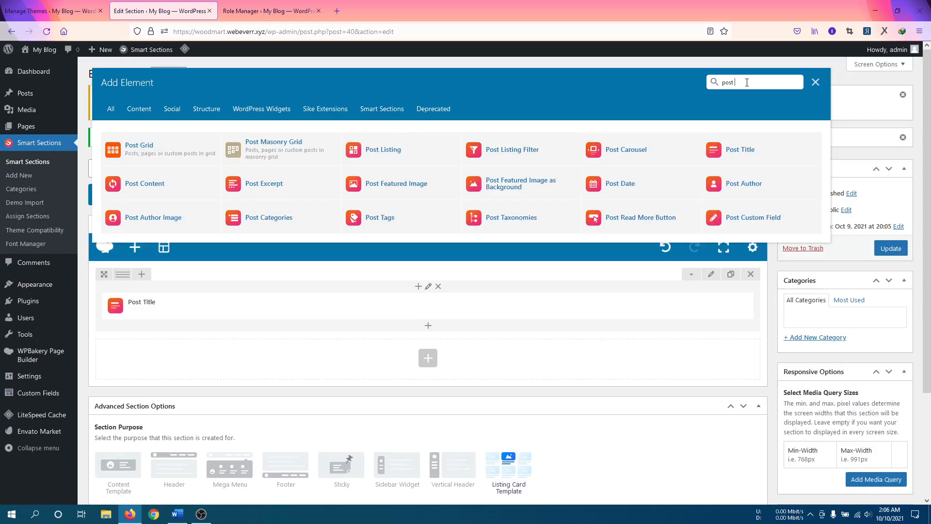
type(" i")
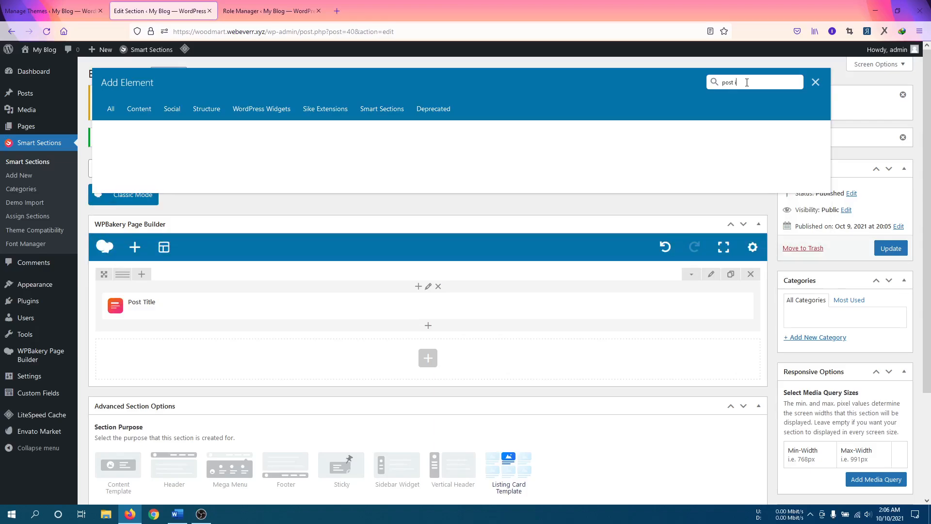
triple_click(748, 82)
type("imag")
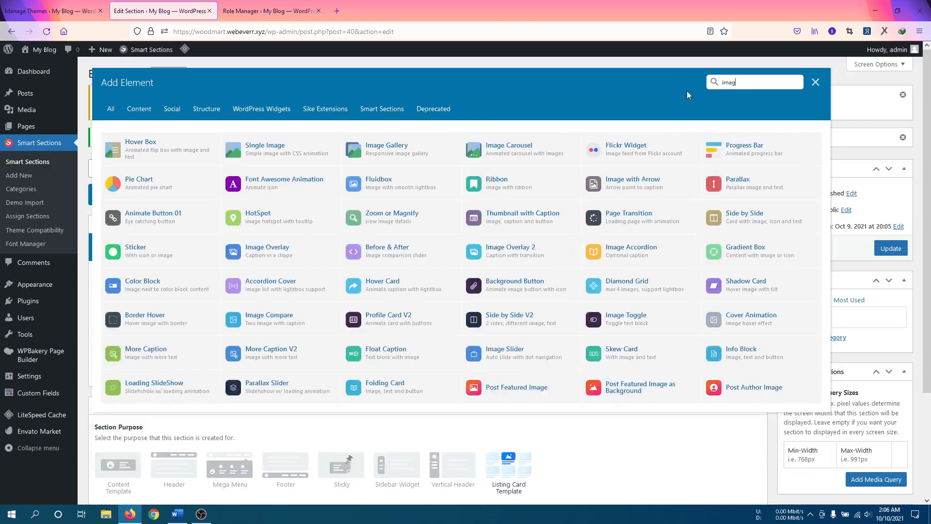
type("e")
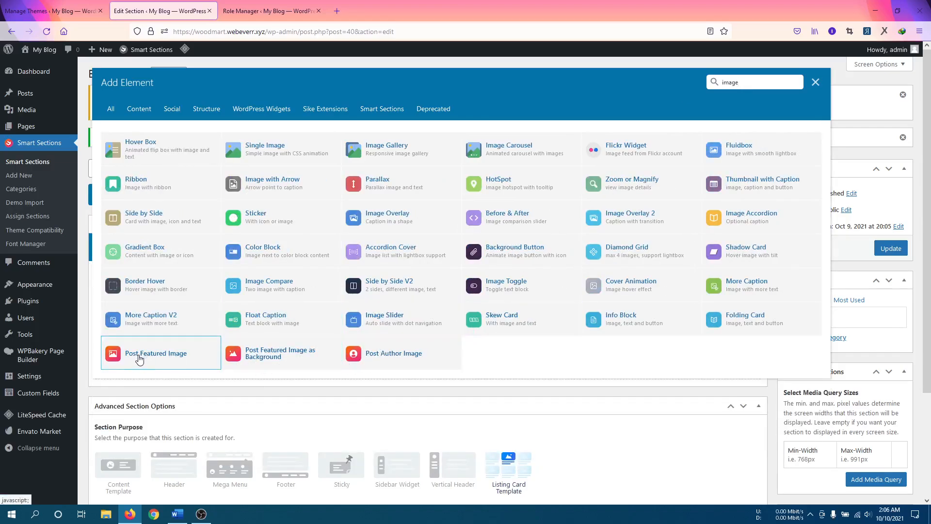
left_click(139, 358)
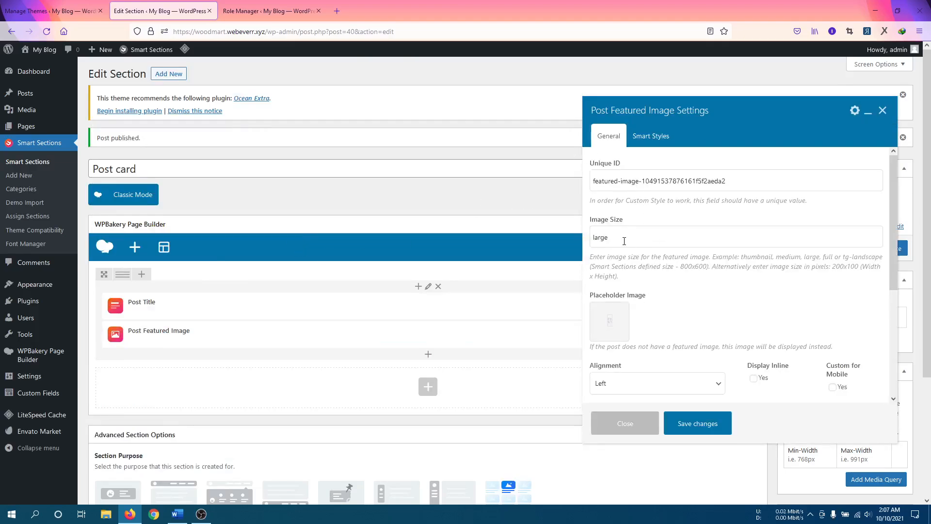
Set the Post Featured Image's alignment to Center, save it, and move the element above the Post Title
left_click_drag(625, 241, 590, 239)
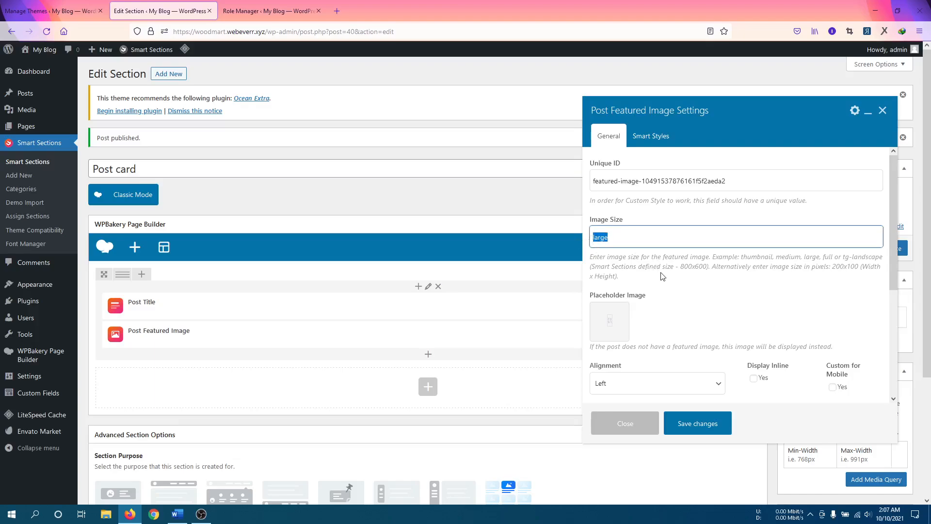
scroll(663, 277, "down", 2)
left_click(658, 335)
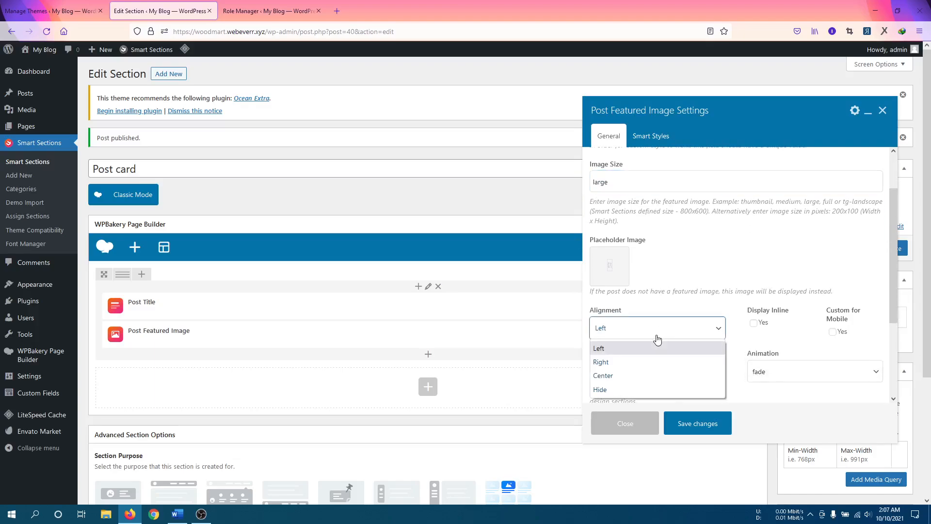
left_click(630, 373)
scroll(705, 267, "down", 4)
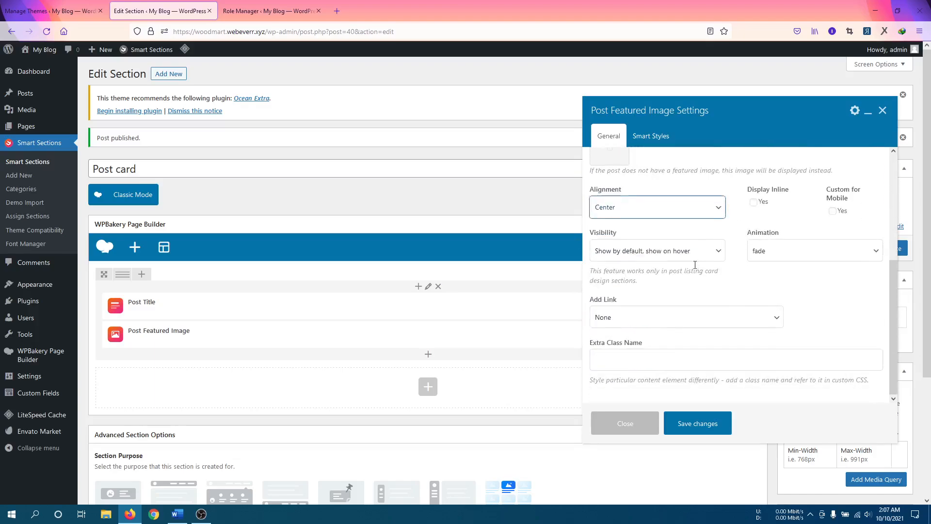
left_click(694, 428)
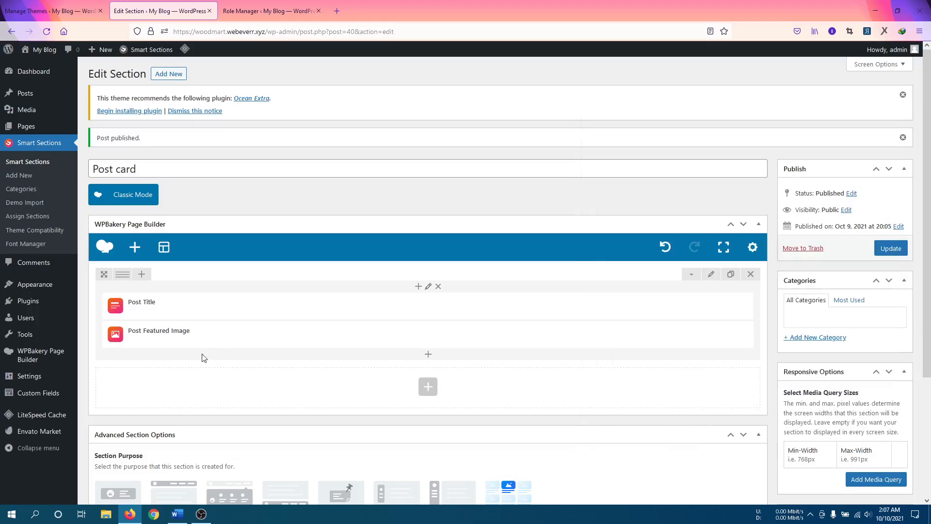
left_click_drag(203, 337, 200, 299)
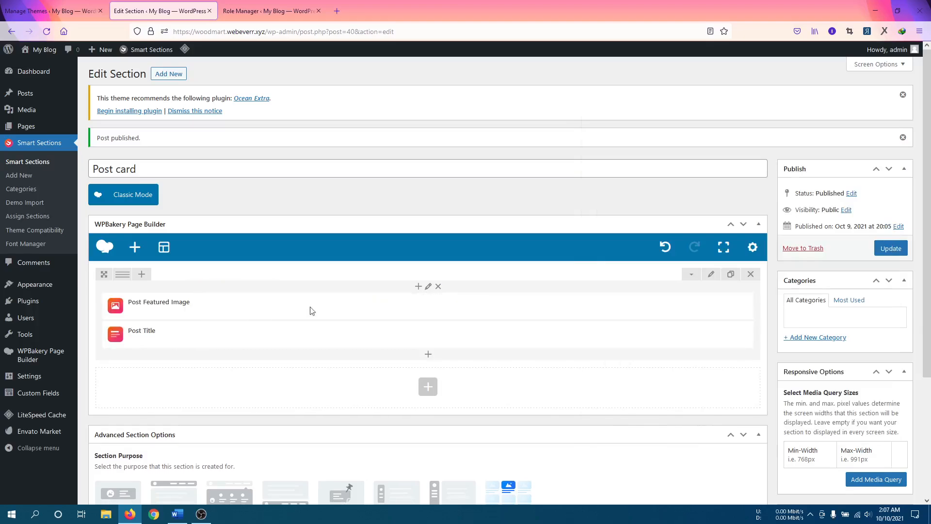
Add a Post Excerpt element below the Post Title with a word limit of 30 and Center alignment, and save it
left_click(428, 356)
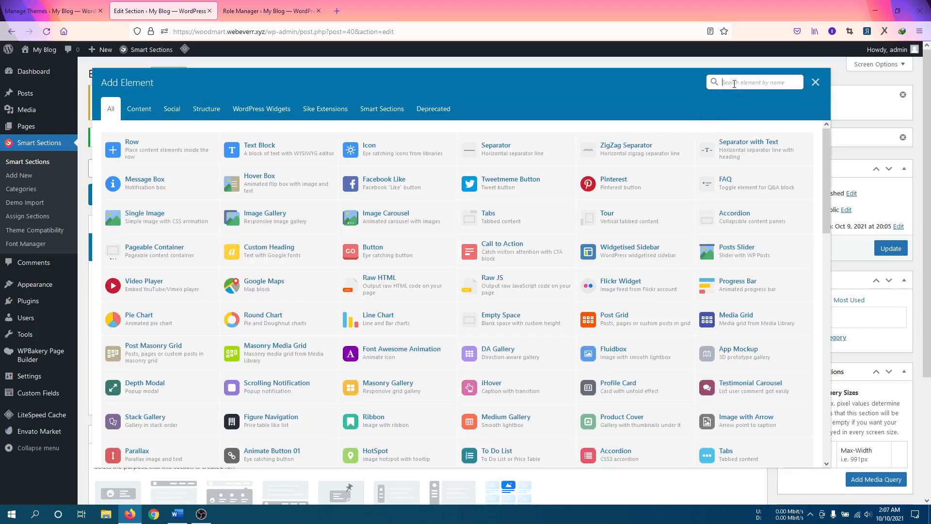
type("exc")
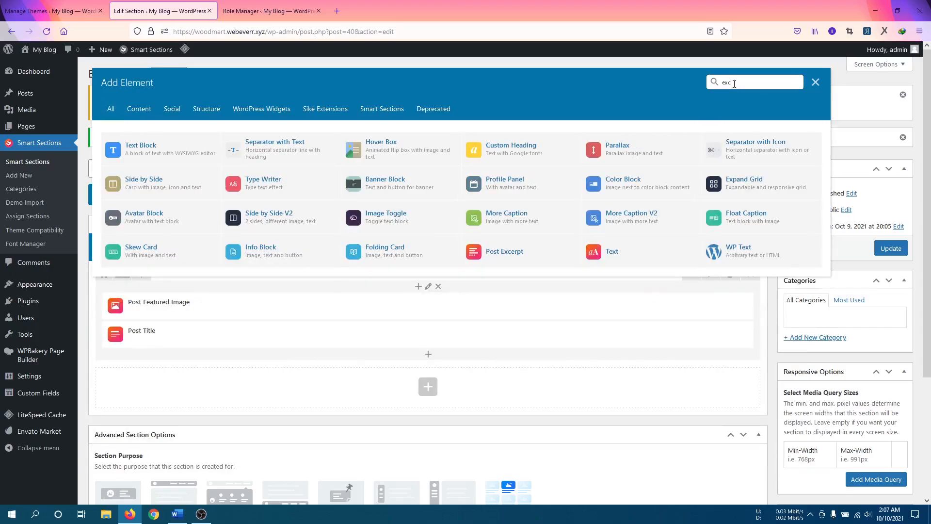
type("e")
left_click(184, 159)
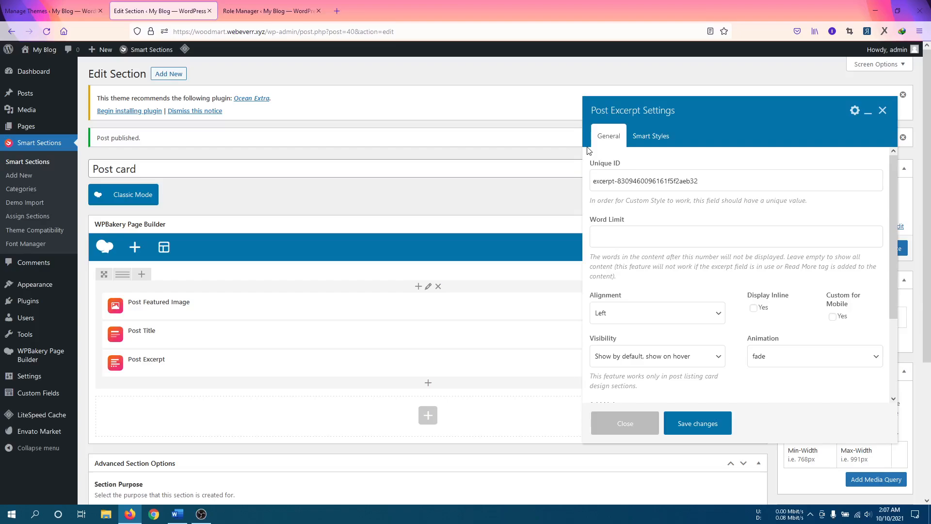
left_click(642, 236)
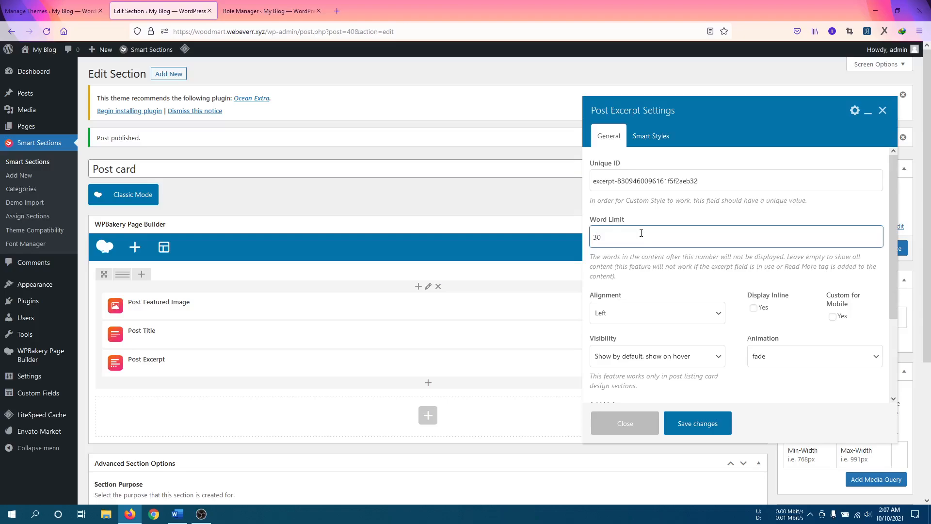
left_click(661, 309)
left_click(625, 359)
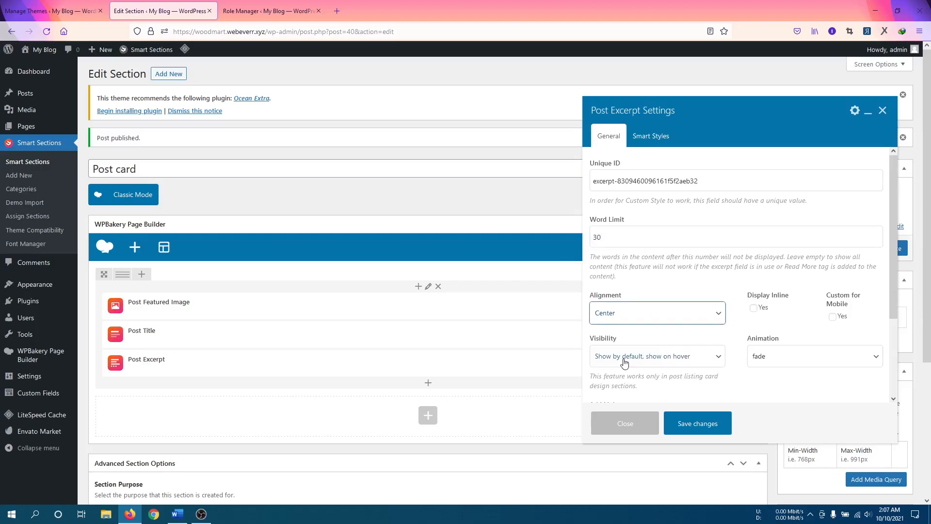
left_click(708, 418)
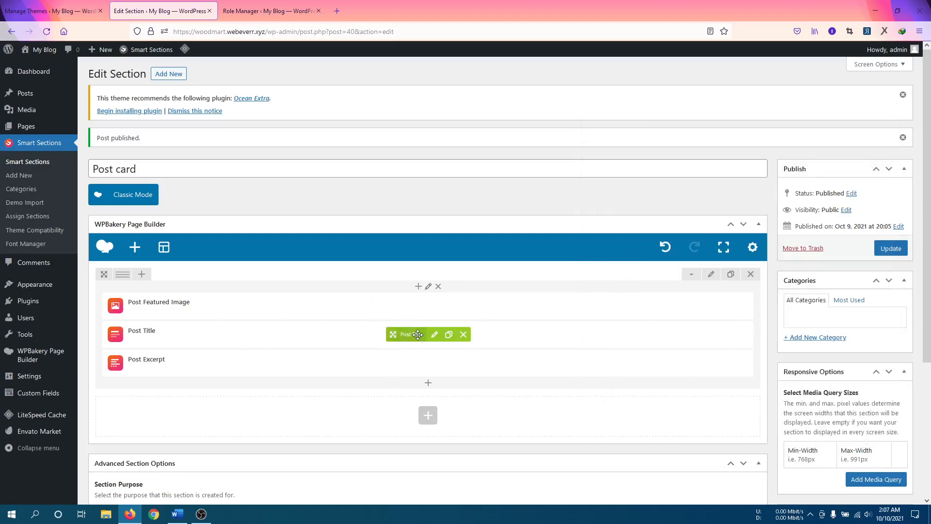
Set the Post Title element's alignment to Center and save its settings
left_click(433, 336)
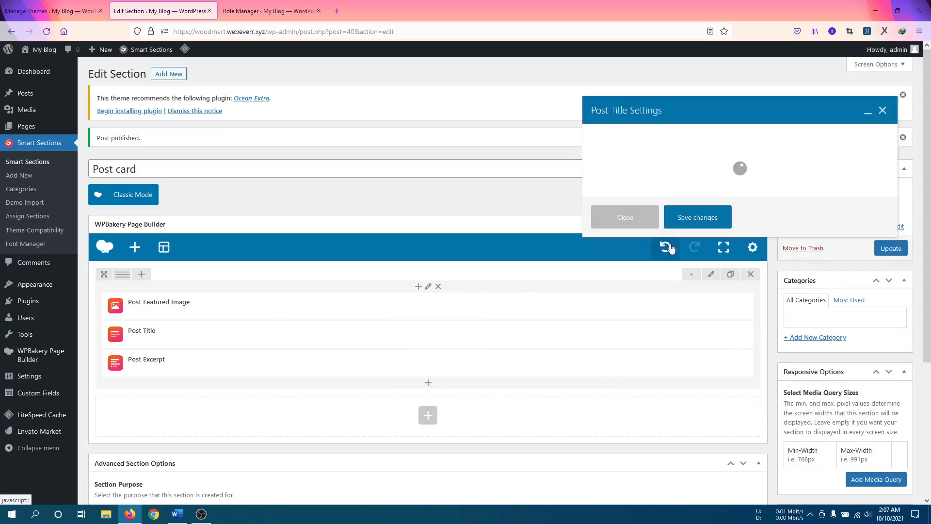
scroll(679, 335, "down", 2)
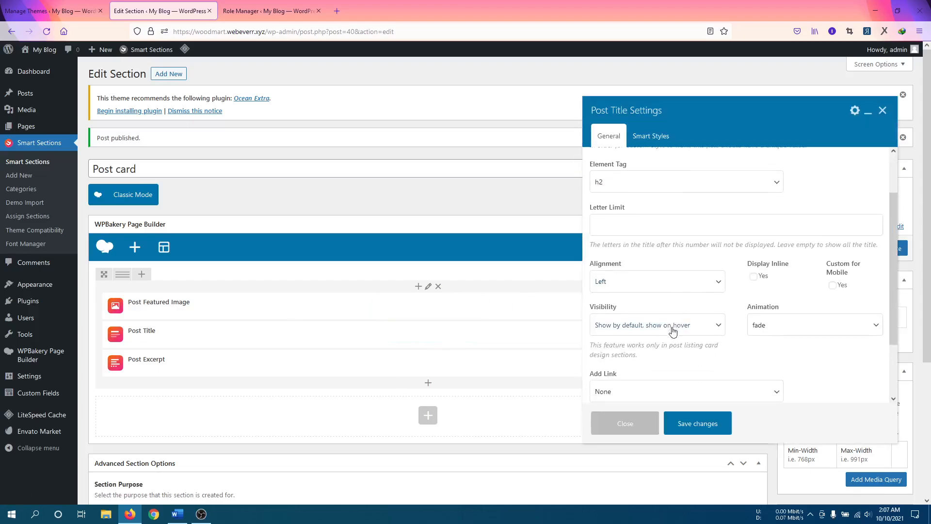
left_click(679, 291)
left_click(634, 328)
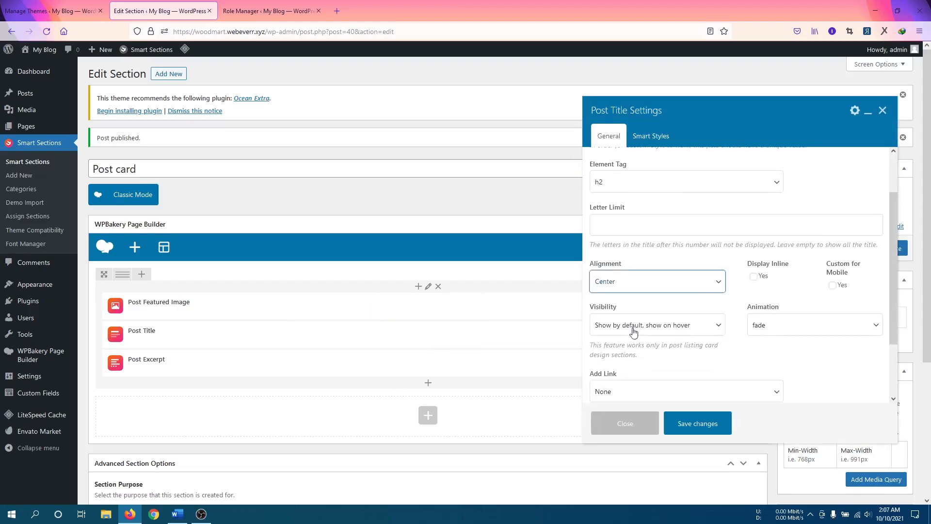
left_click(694, 423)
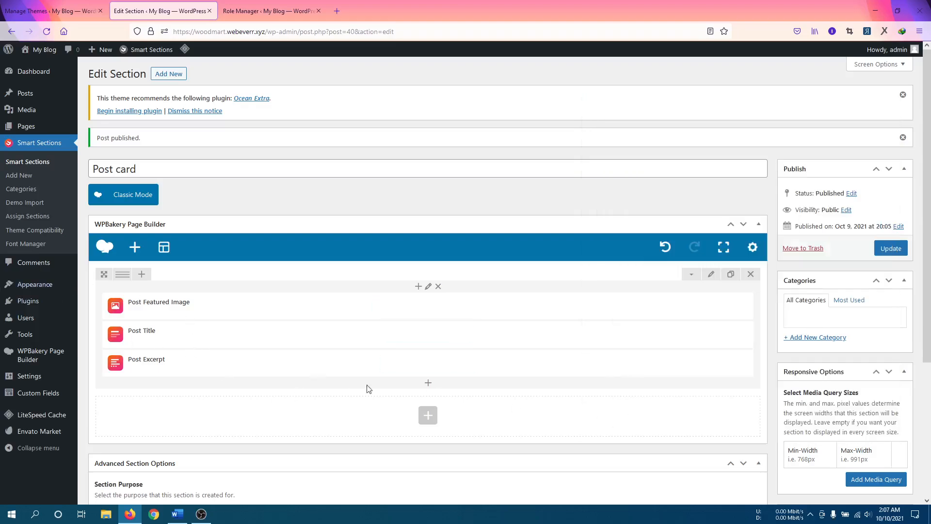
Add a Post Date element to the card and place it between the Post Title and the Post Excerpt
left_click(427, 385)
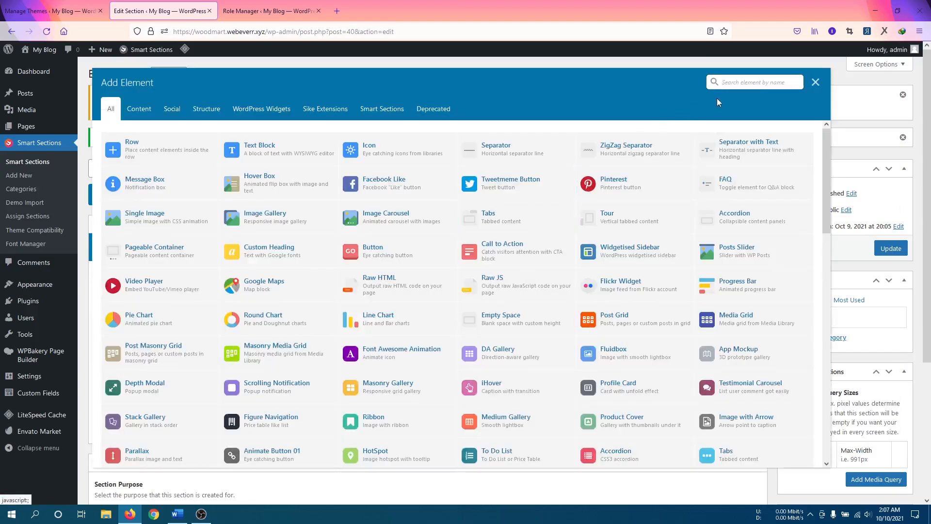
type("post date")
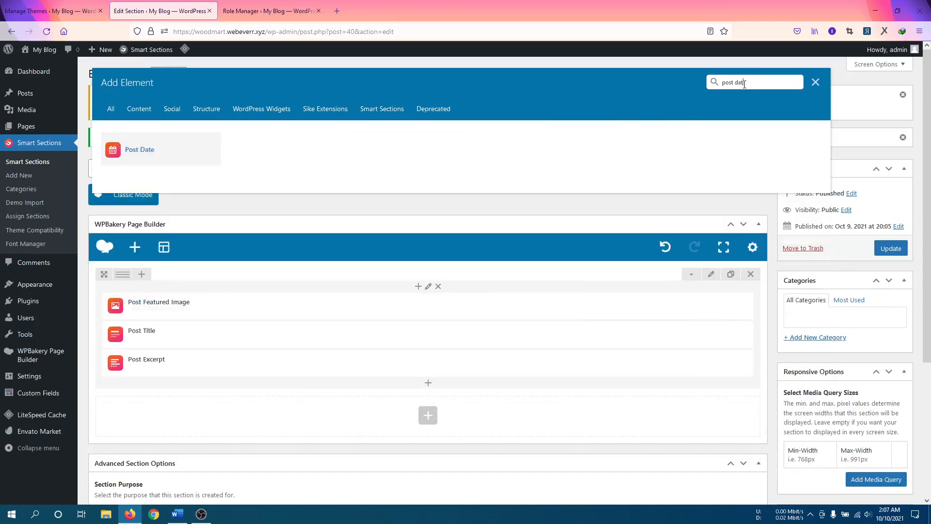
left_click(189, 160)
left_click_drag(386, 391, 386, 339)
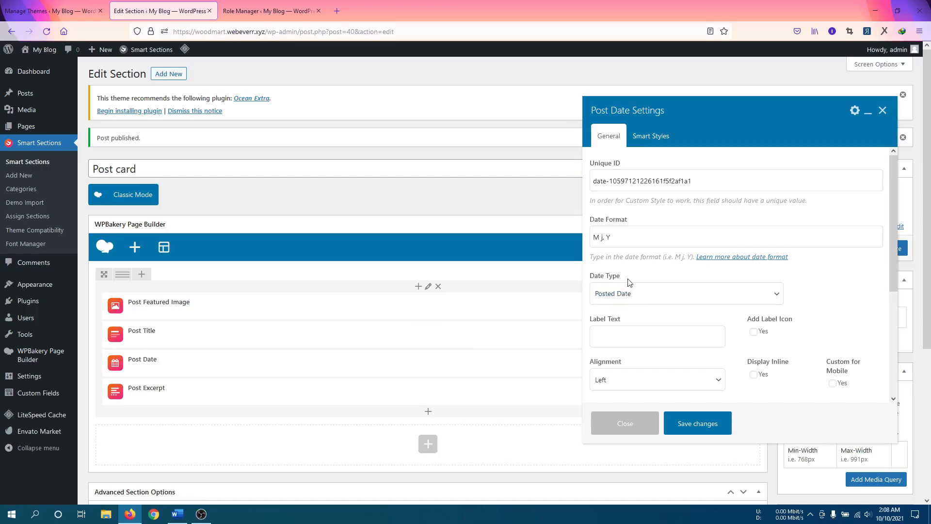
Set the Post Date element's date type to Updated Date and its alignment to Center, and save the settings
left_click(629, 294)
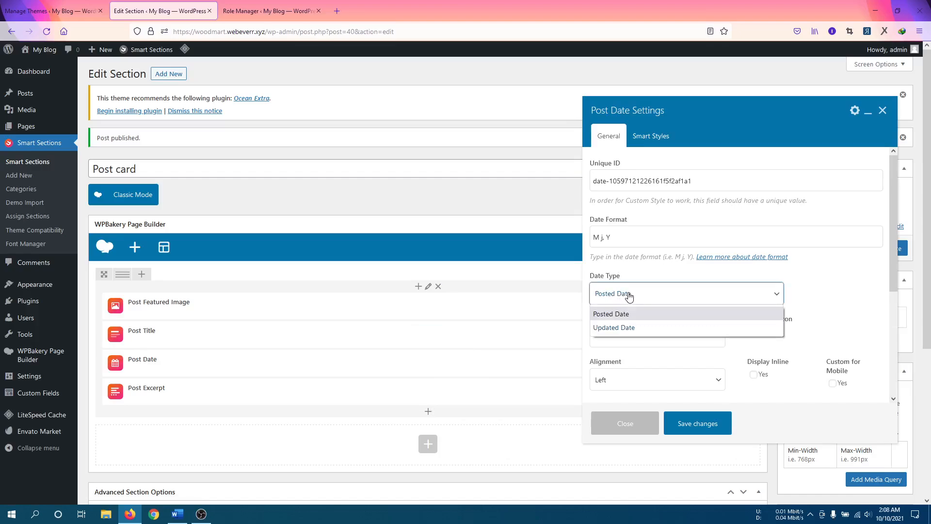
left_click(615, 328)
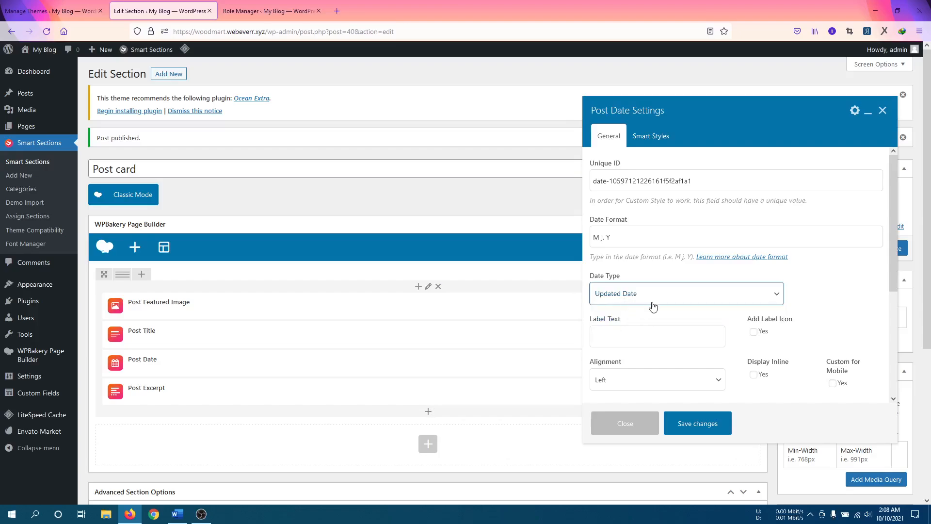
scroll(653, 305, "down", 2)
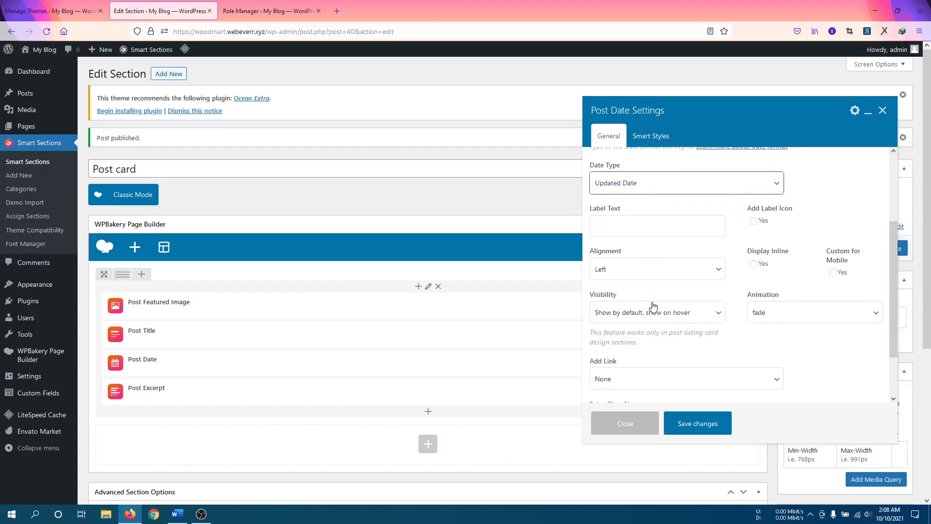
left_click(639, 272)
left_click(612, 317)
scroll(659, 313, "down", 1)
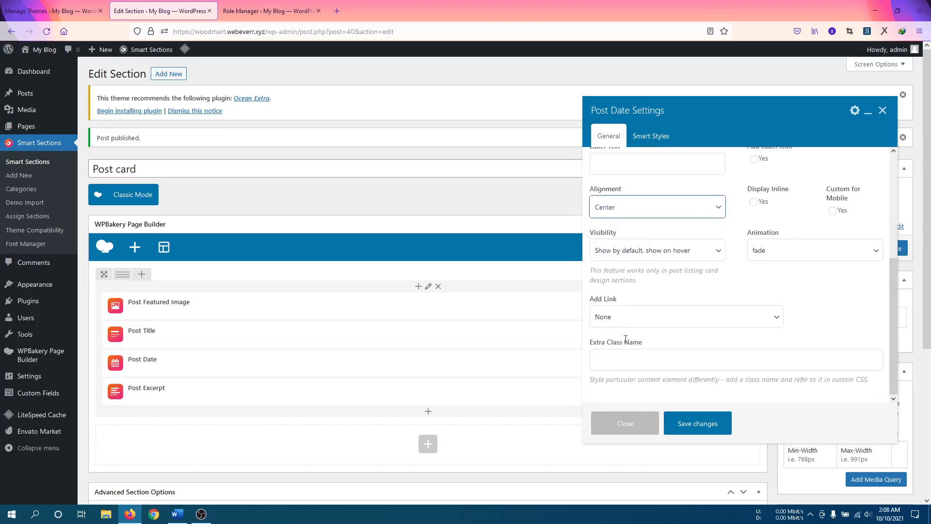
left_click(653, 138)
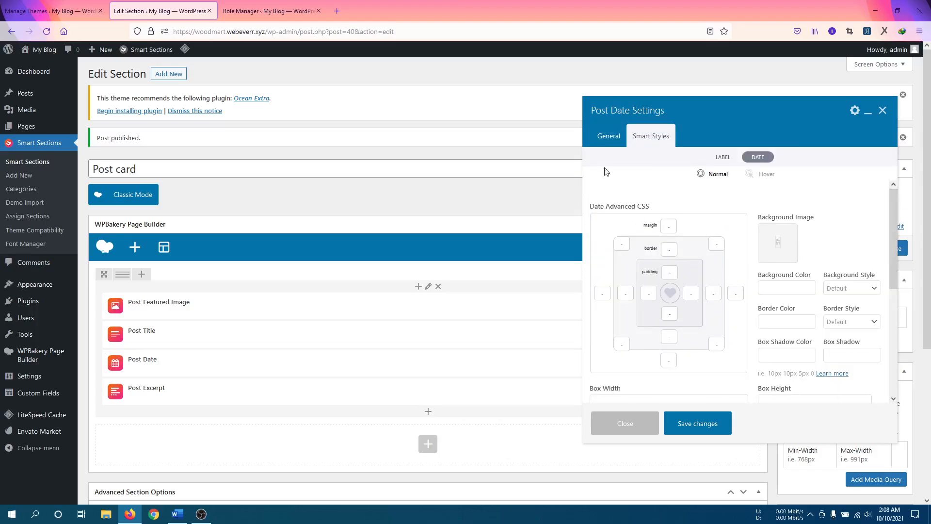
left_click(603, 138)
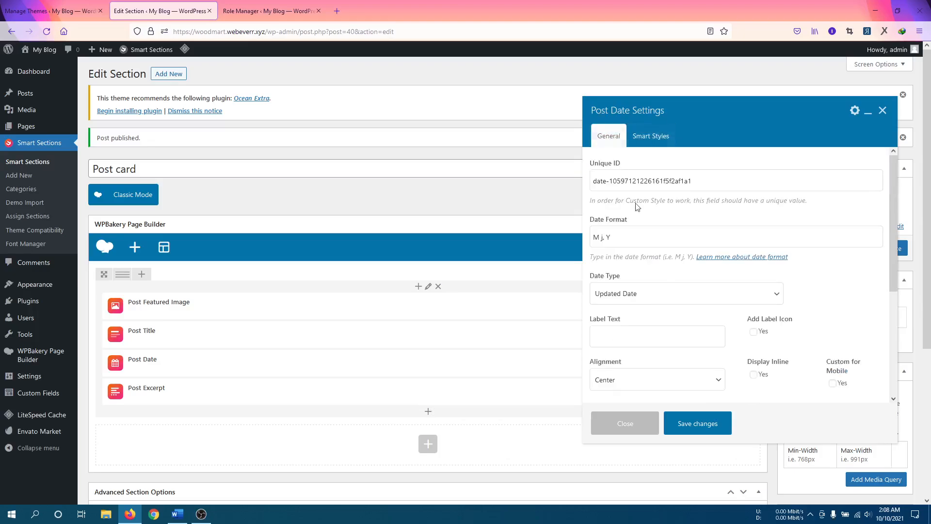
left_click(700, 424)
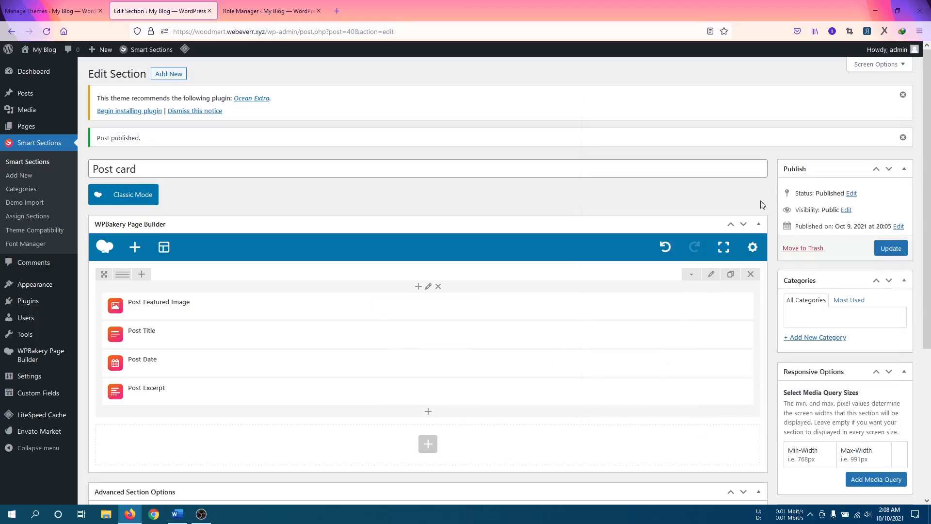
Update the published Post card section with its new elements
left_click(883, 249)
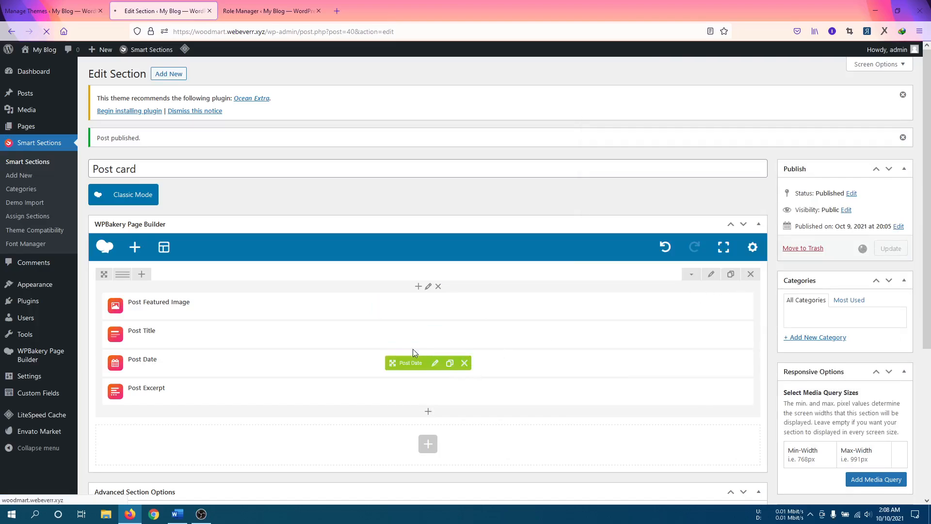
scroll(413, 351, "down", 2)
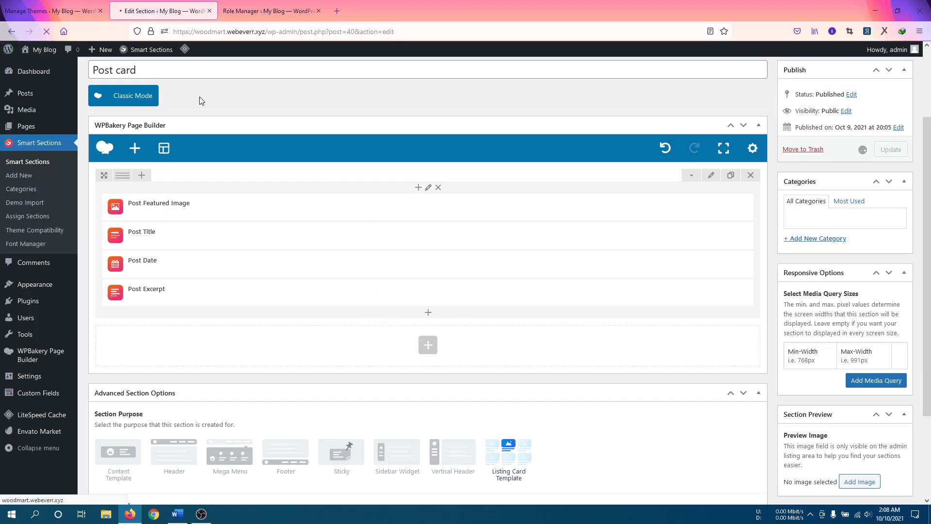
mouse_move(15, 103)
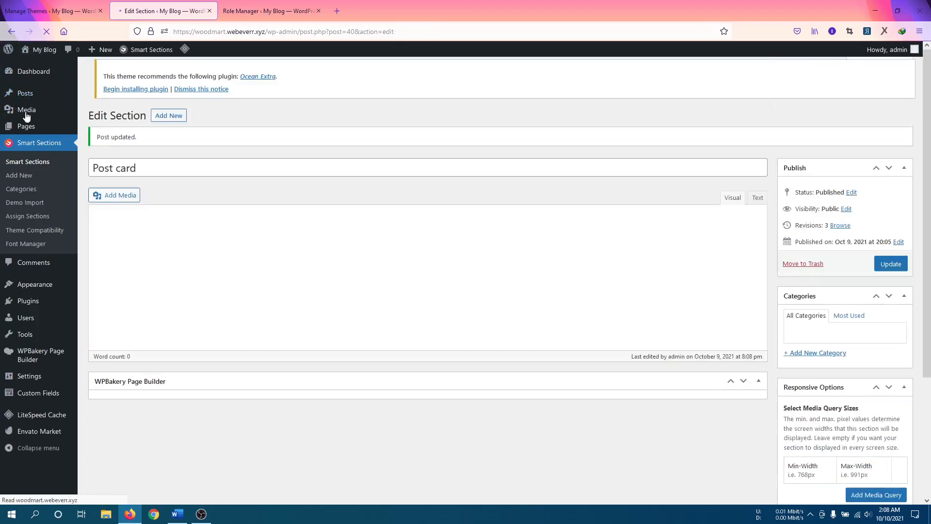
Add a new page titled "Blog" from the Pages list and publish it
middle_click(32, 127)
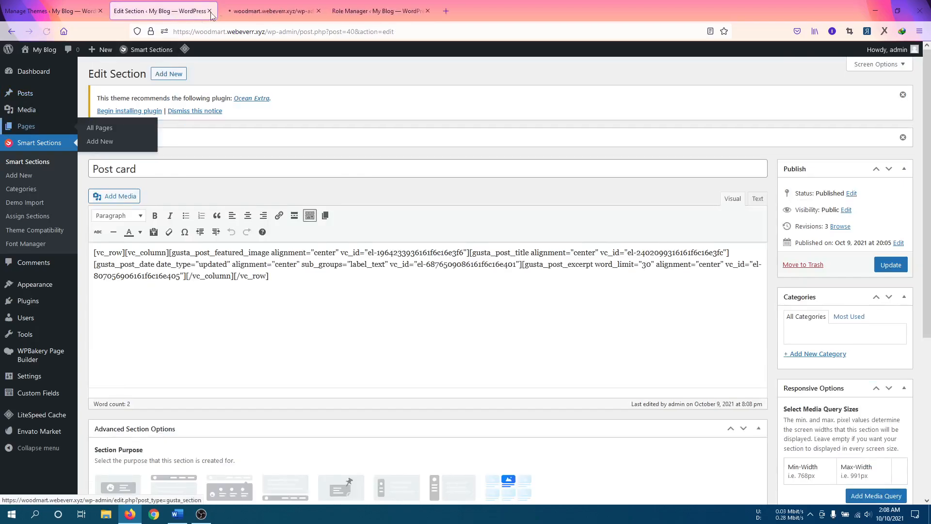
left_click(237, 8)
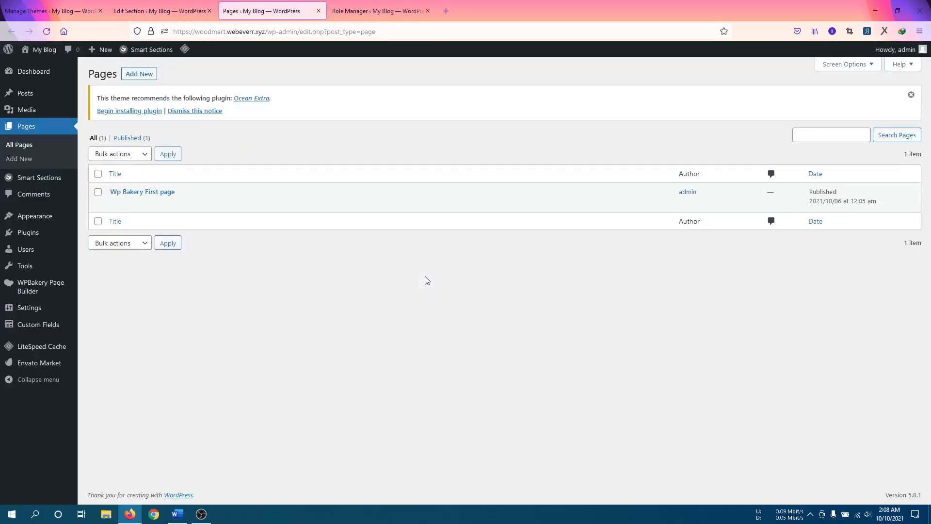
left_click(143, 76)
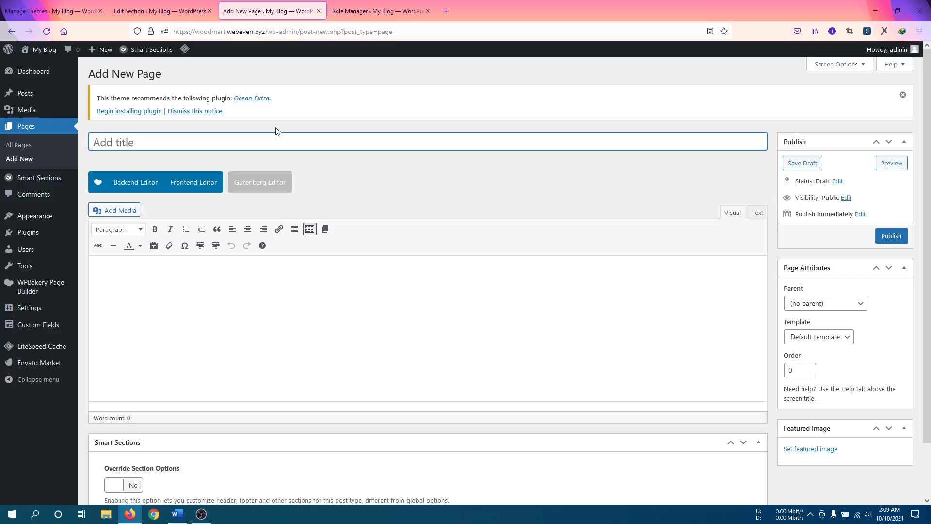
type("B")
type("los")
type("g")
left_click(112, 143)
key("BackSpace")
left_click(891, 237)
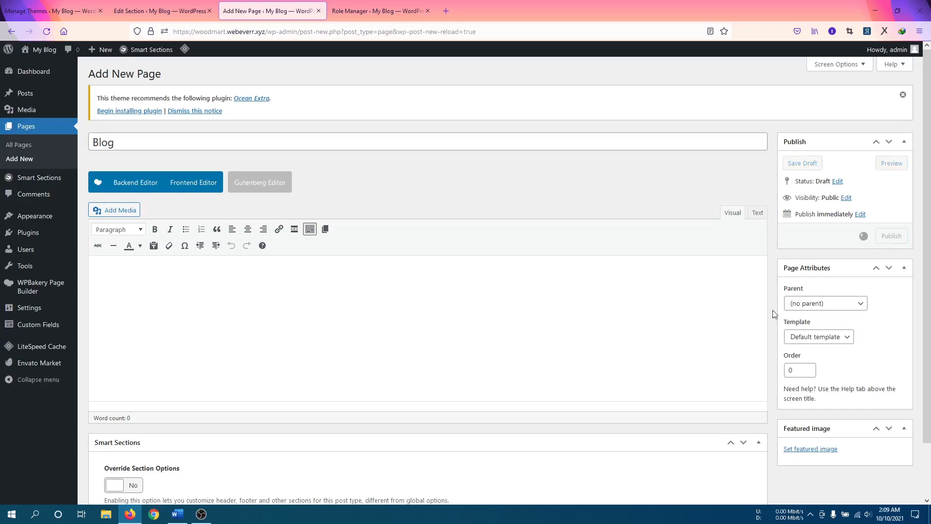
scroll(535, 303, "down", 1)
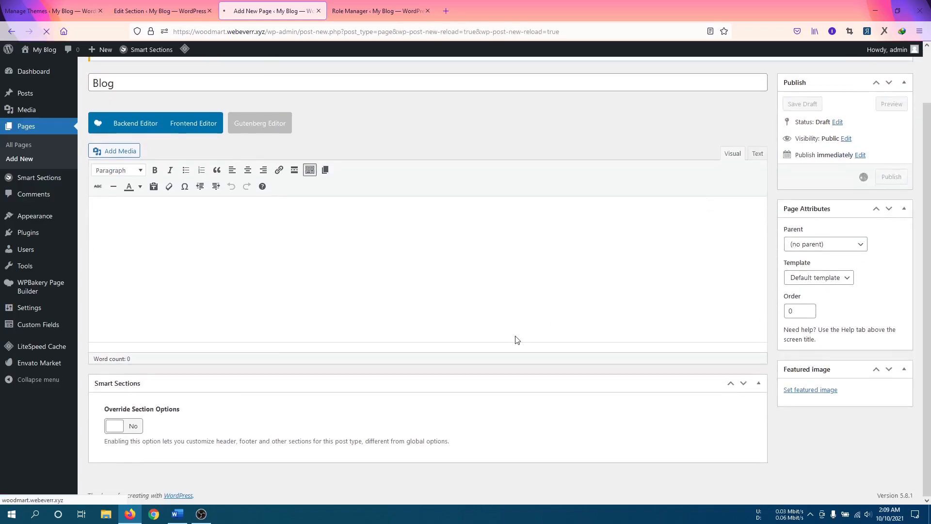
scroll(542, 267, "up", 1)
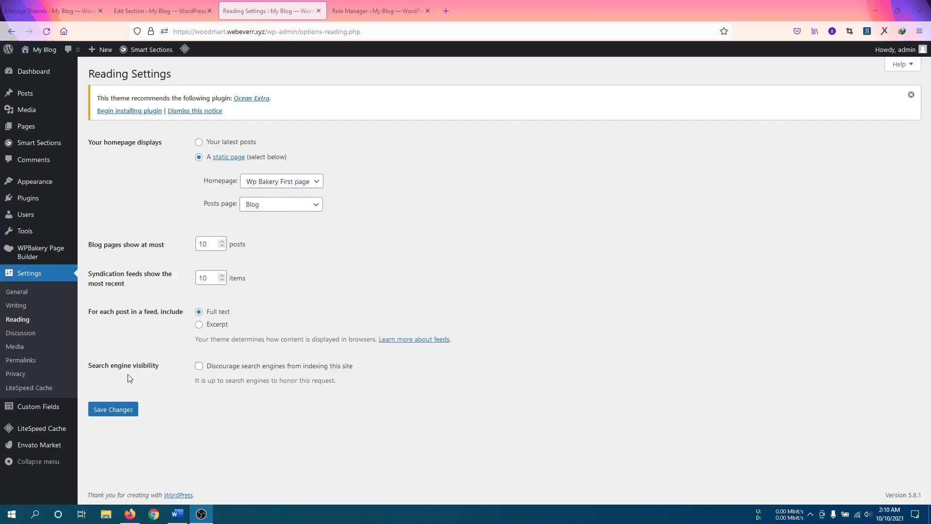
Save the reading settings with Wp Bakery First page as static homepage and Blog as posts page, and view the live site
left_click(120, 417)
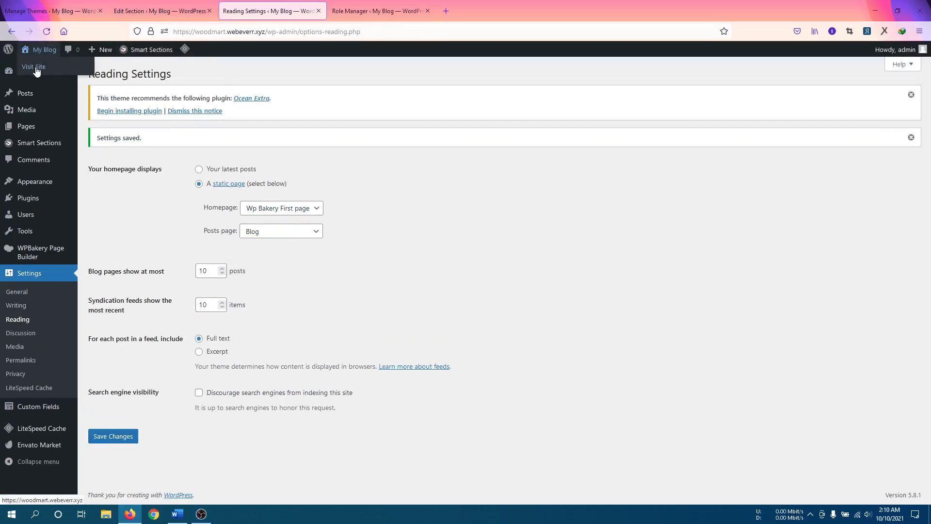
left_click(35, 68)
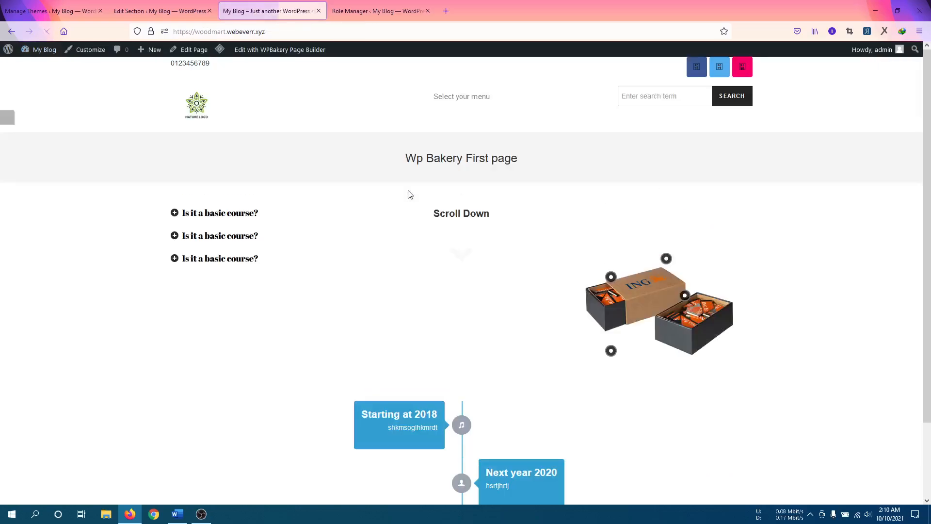
scroll(522, 347, "down", 1)
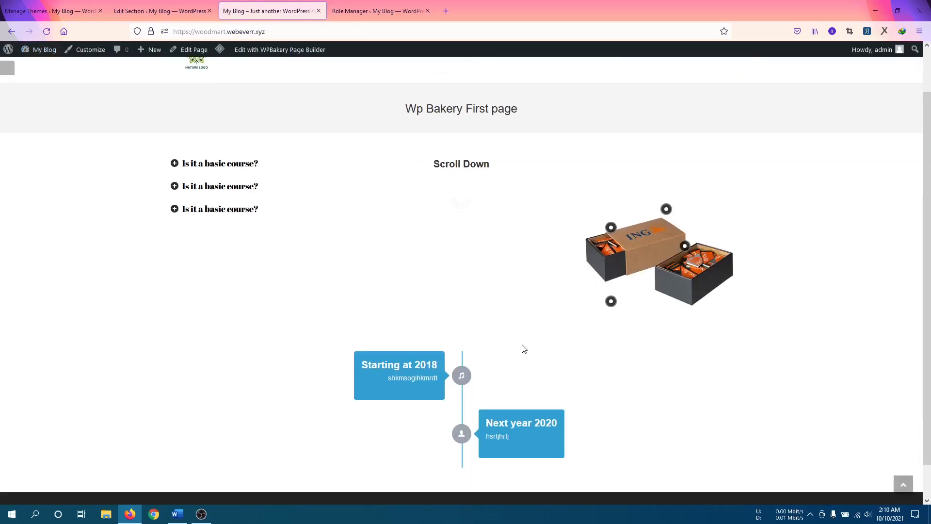
scroll(524, 348, "up", 1)
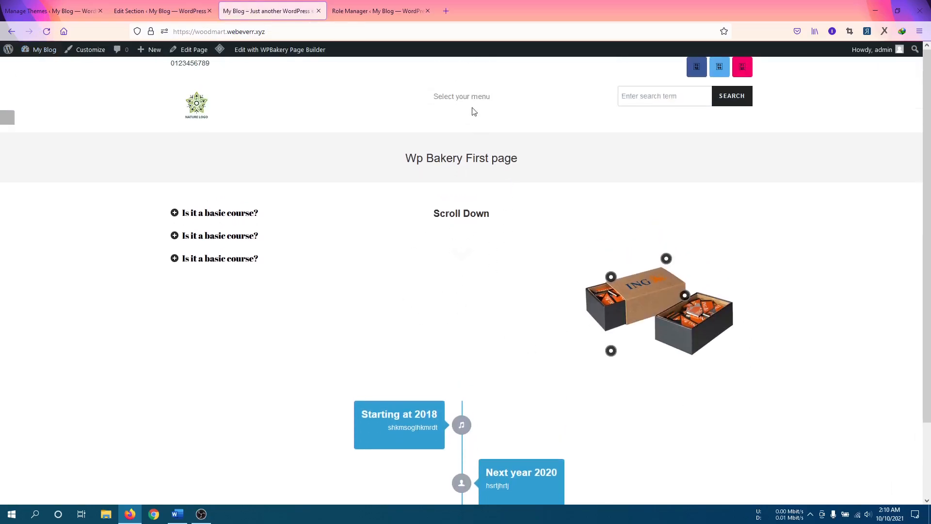
mouse_move(33, 55)
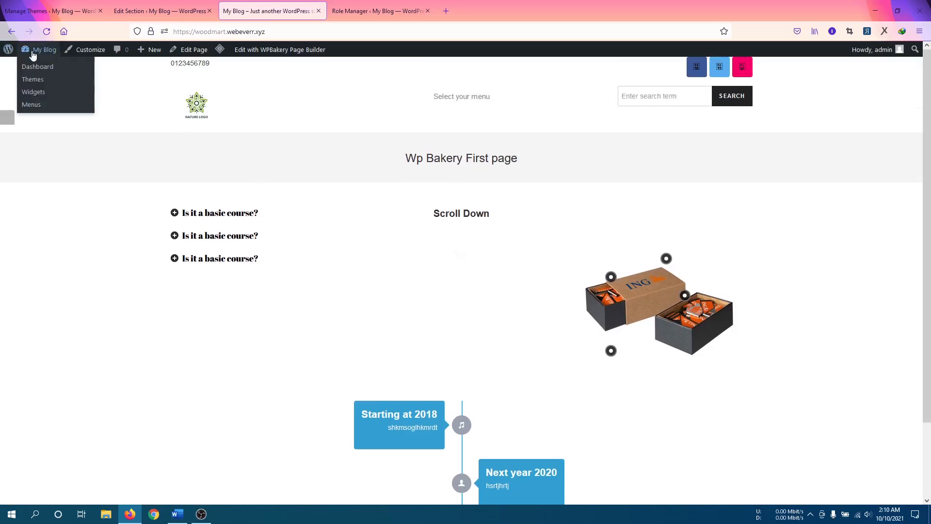
left_click(154, 7)
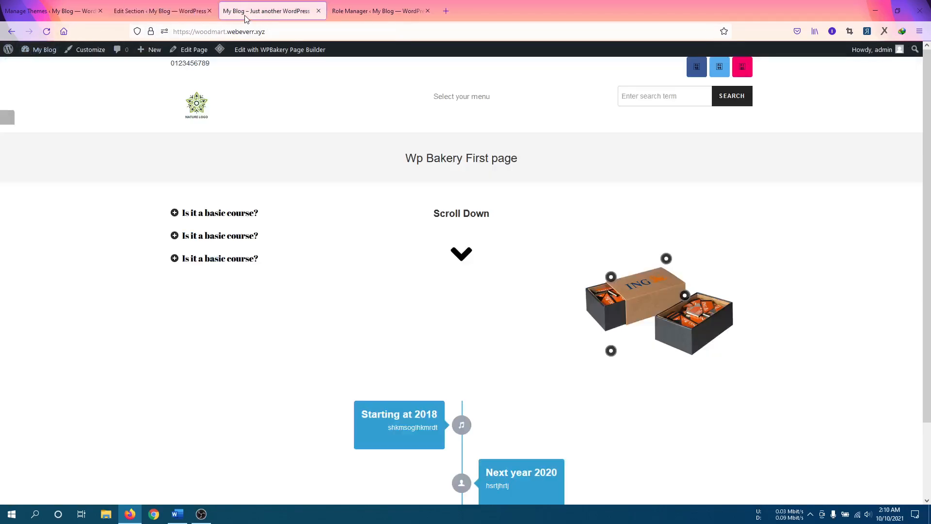
Open the site's /blog/ address and look over the blog page
left_click(265, 11)
left_click(283, 32)
left_click(283, 33)
type("/")
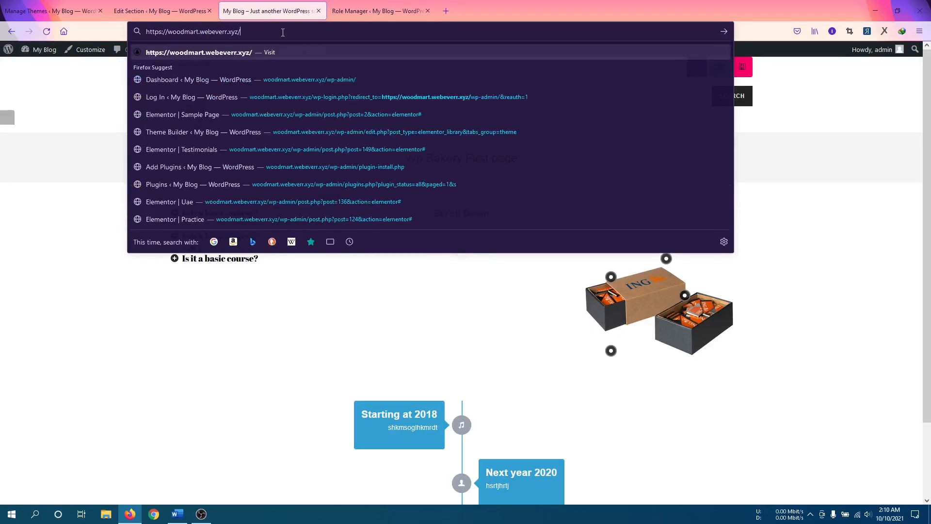
type("blog/")
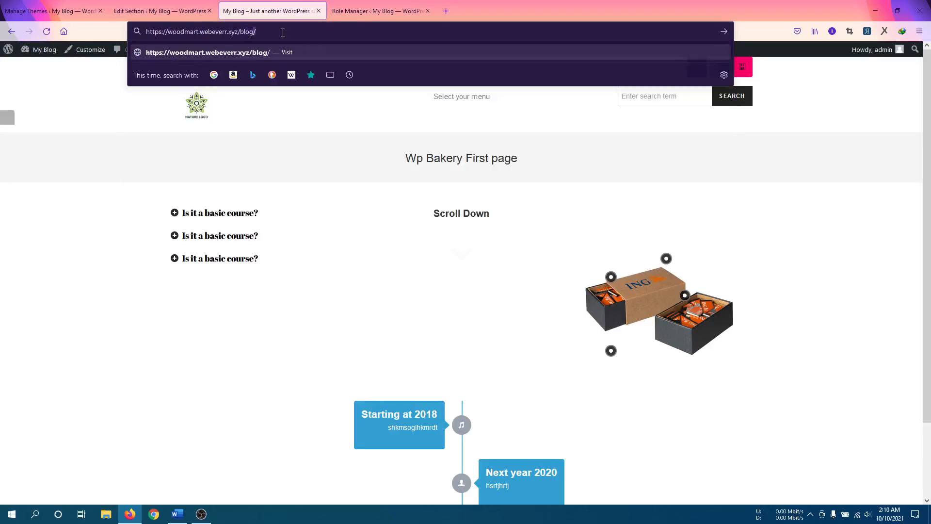
key("Return")
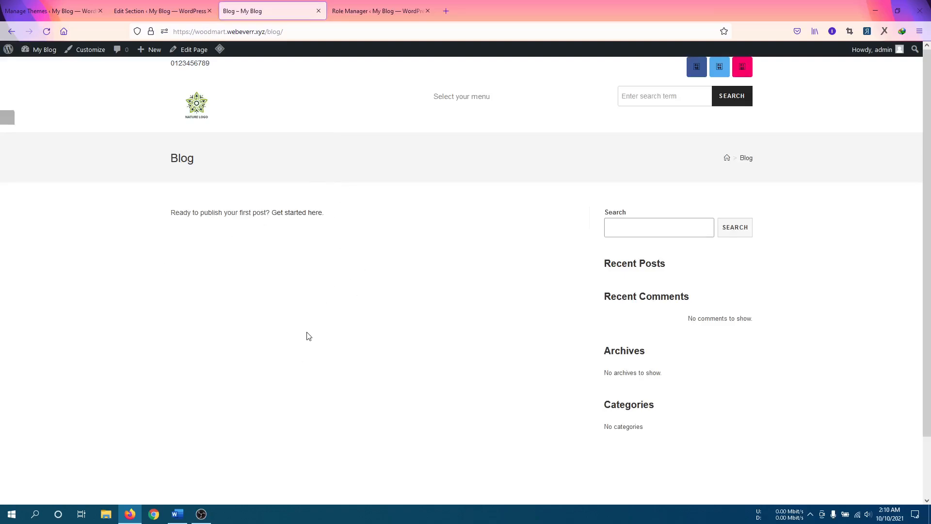
scroll(307, 336, "down", 3)
scroll(306, 336, "up", 3)
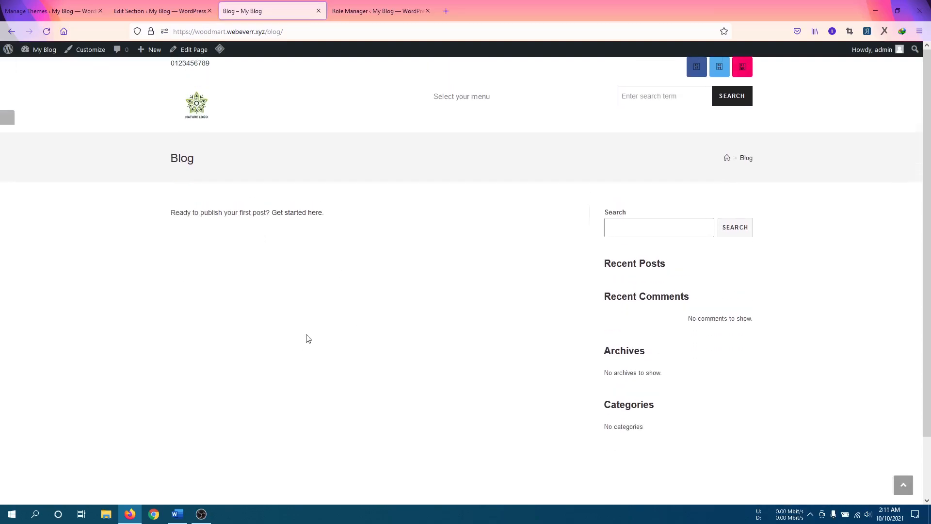
Start a new post from the blog page, titled "It's a new post" with the body text "reayr,art"
middle_click(310, 217)
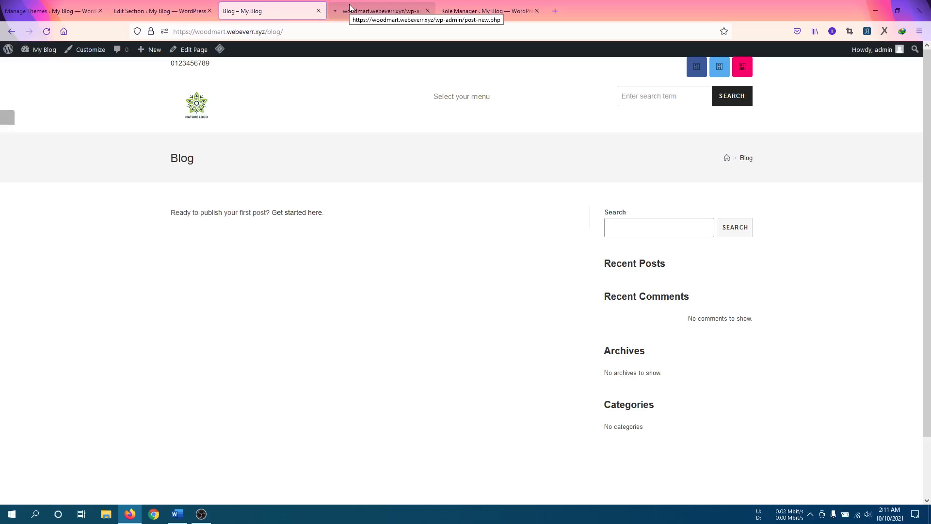
left_click(349, 4)
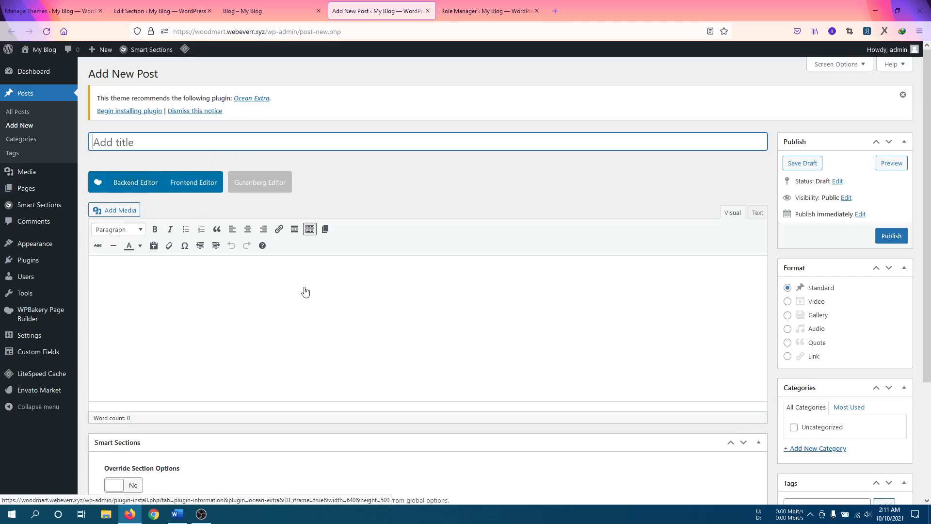
scroll(362, 176, "down", 2)
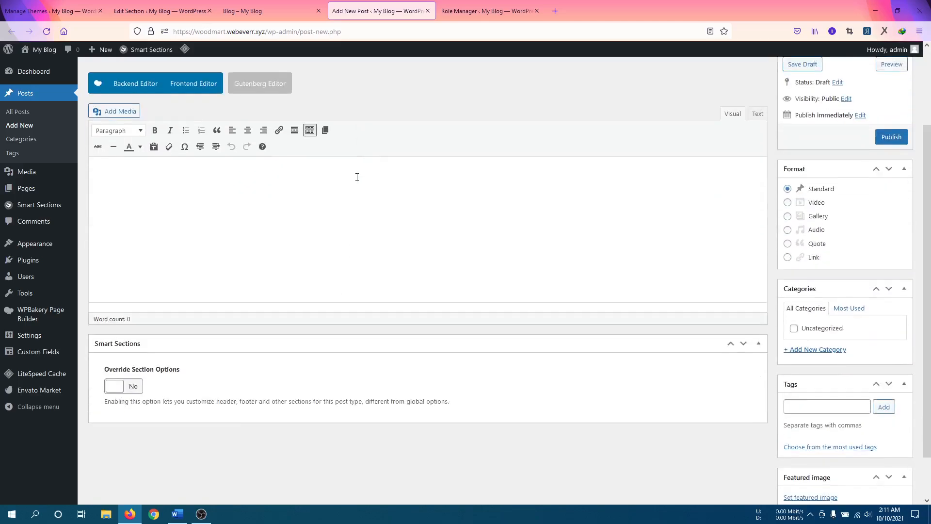
scroll(379, 200, "up", 2)
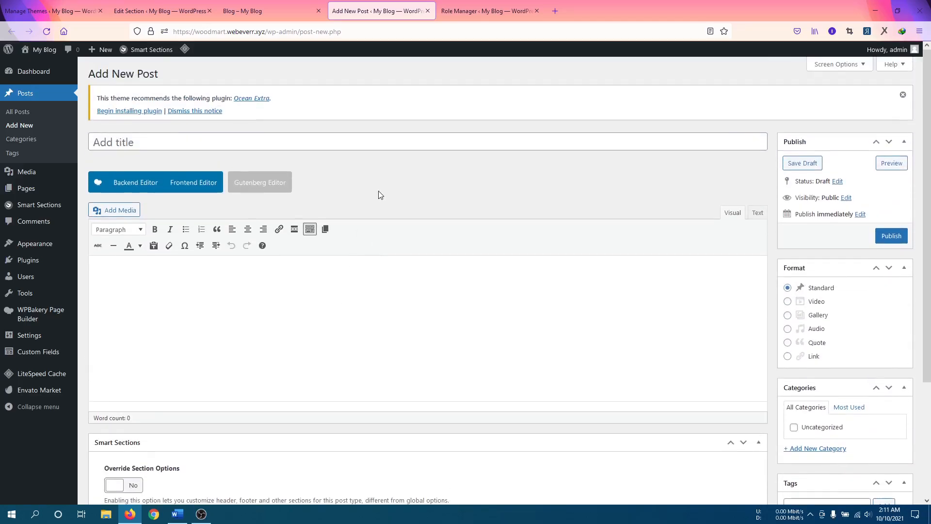
left_click(394, 145)
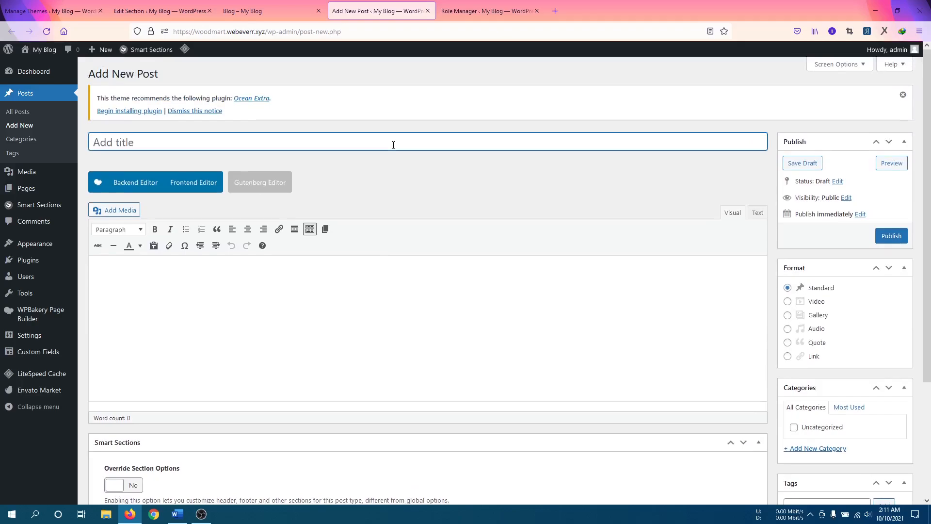
type("It's a new post")
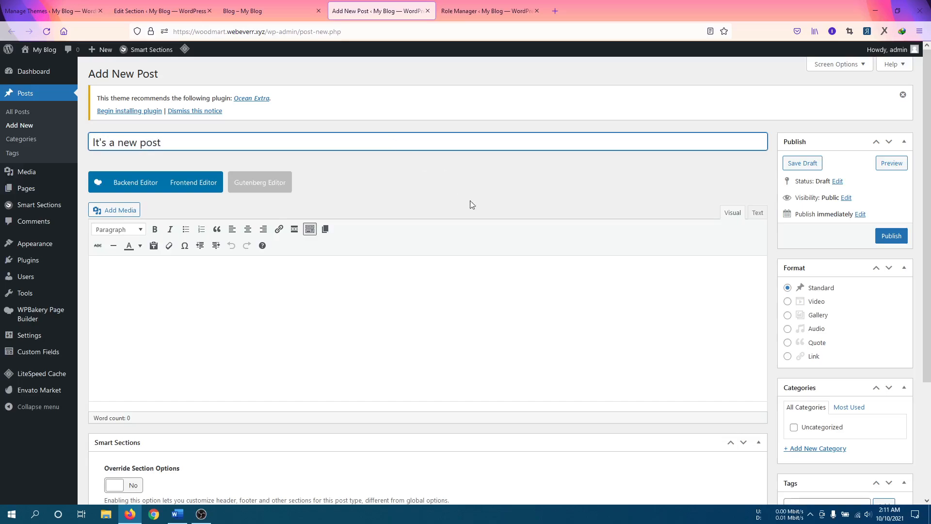
left_click(449, 264)
type("reayr")
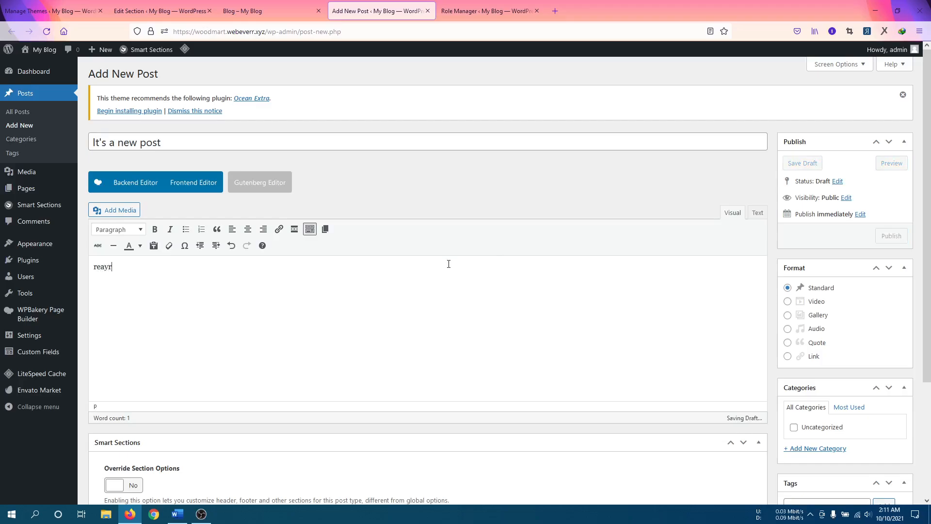
type(",art")
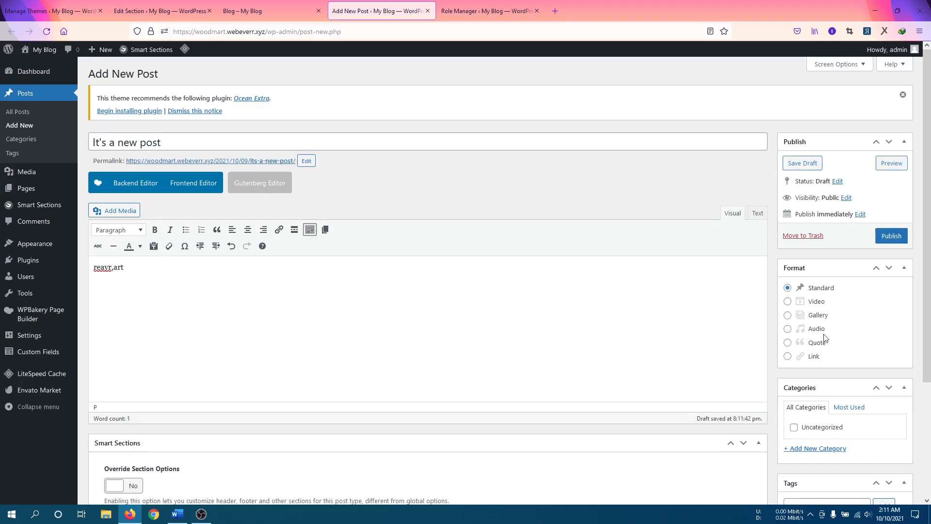
Set the box product picture DB05.200-1-scaled.jpg from the media library as the post's featured image
scroll(828, 340, "down", 2)
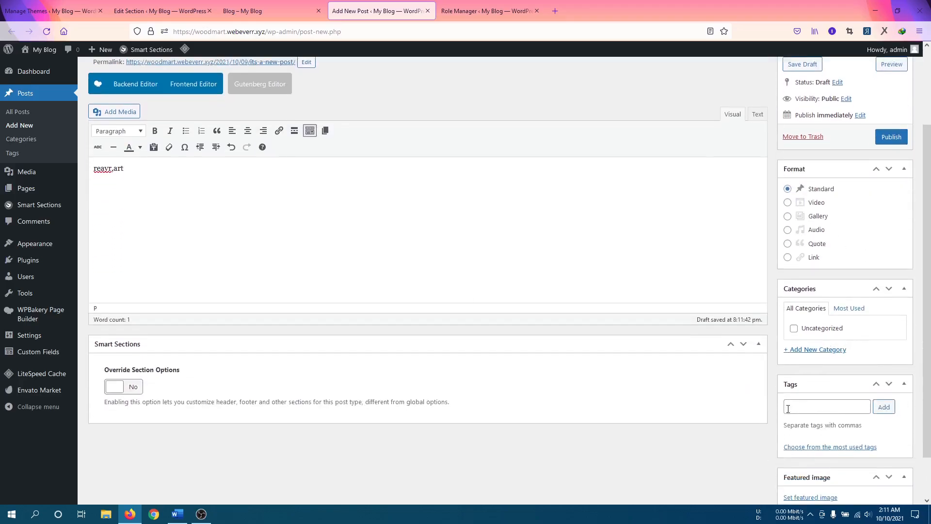
scroll(788, 409, "down", 1)
left_click(816, 449)
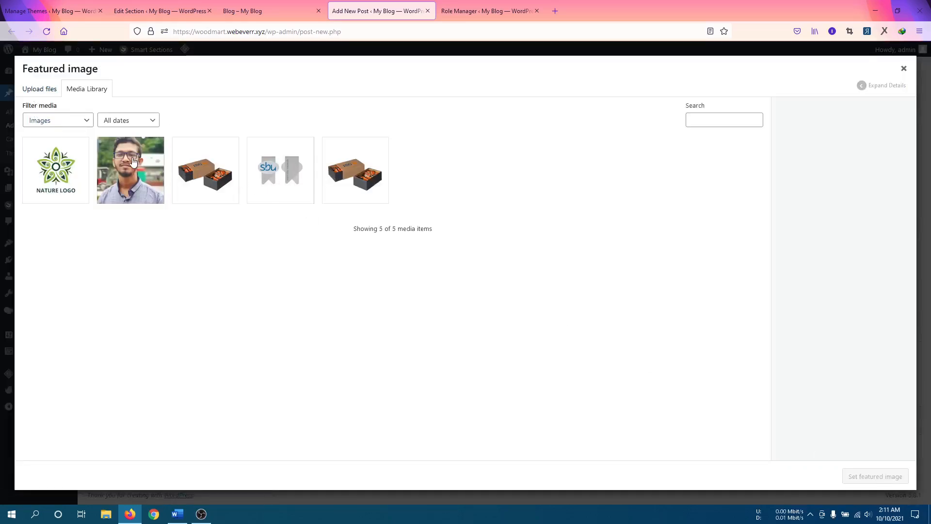
left_click(219, 171)
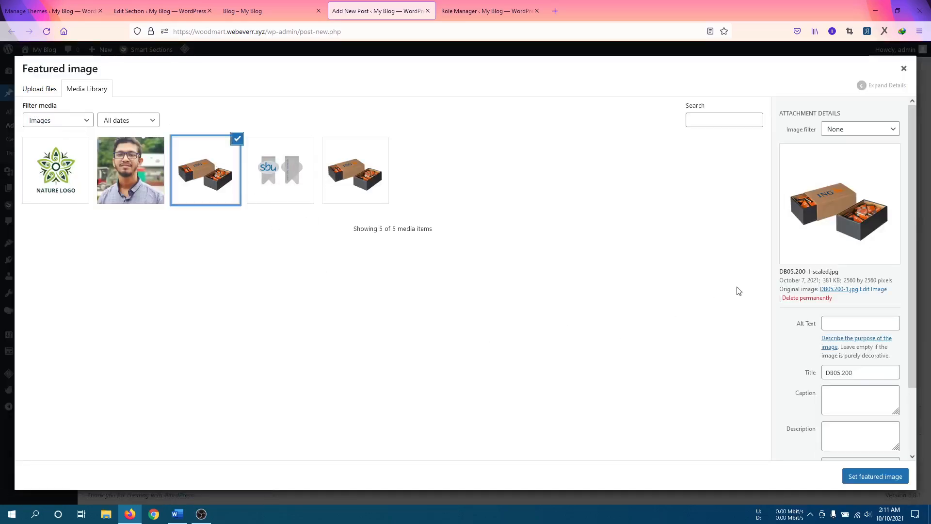
left_click(867, 476)
Publish the new post with its featured image
scroll(597, 377, "up", 1)
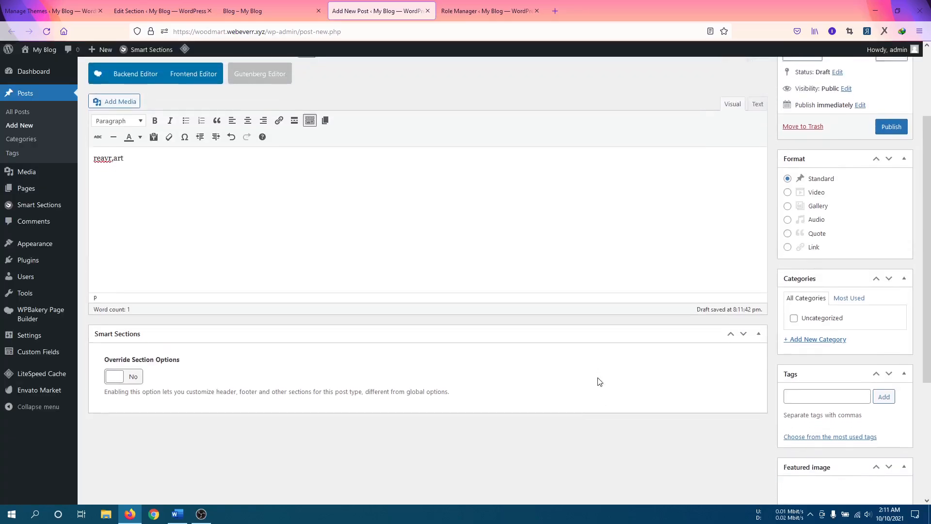
scroll(598, 381, "down", 2)
scroll(599, 382, "up", 2)
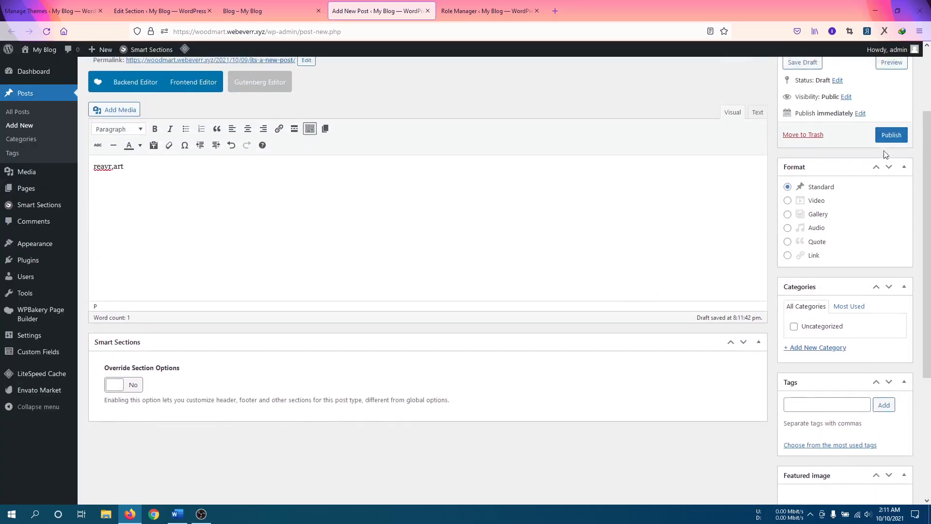
left_click(890, 136)
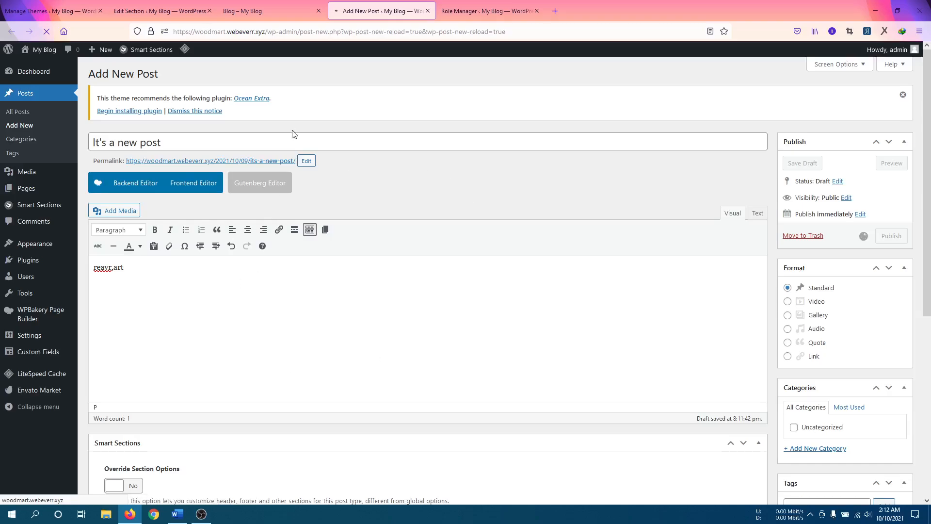
Reload the live blog page and examine how the new post's image, title, date and excerpt are laid out
left_click(241, 15)
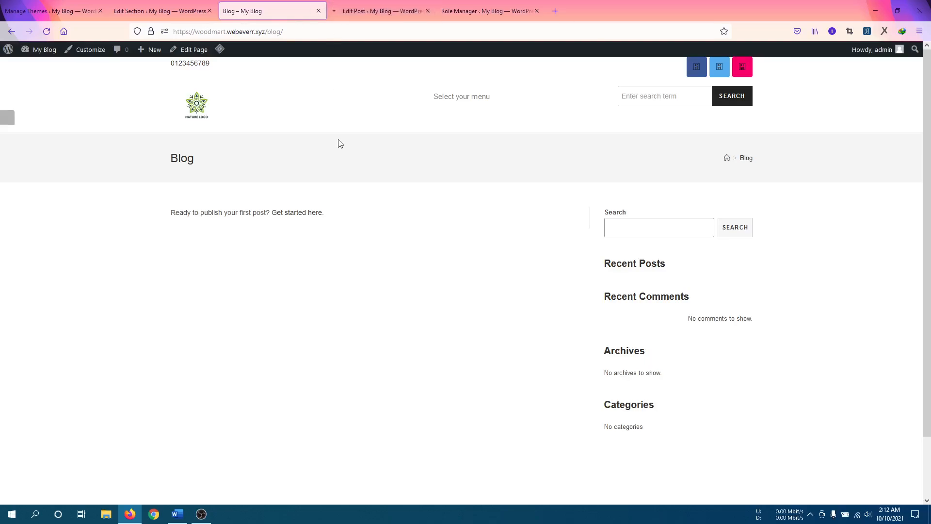
key("F5")
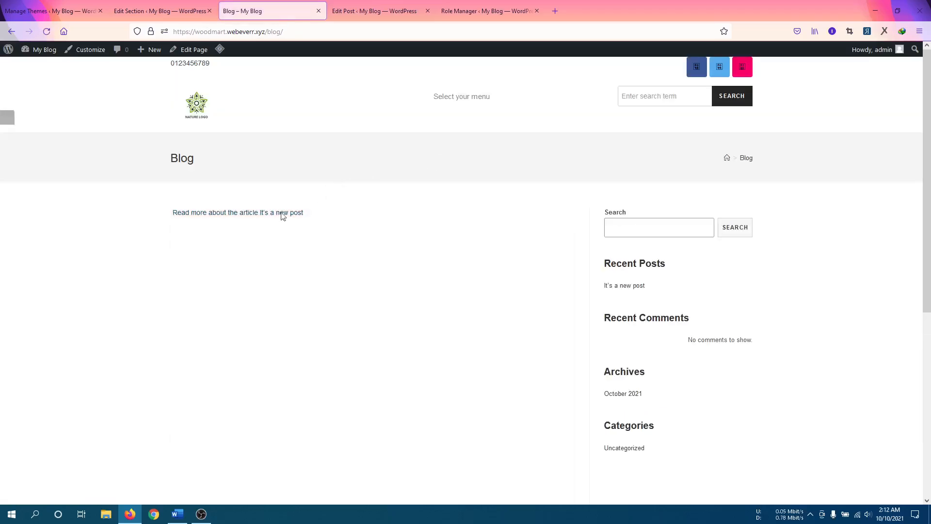
scroll(55, 271, "down", 2)
scroll(258, 203, "down", 2)
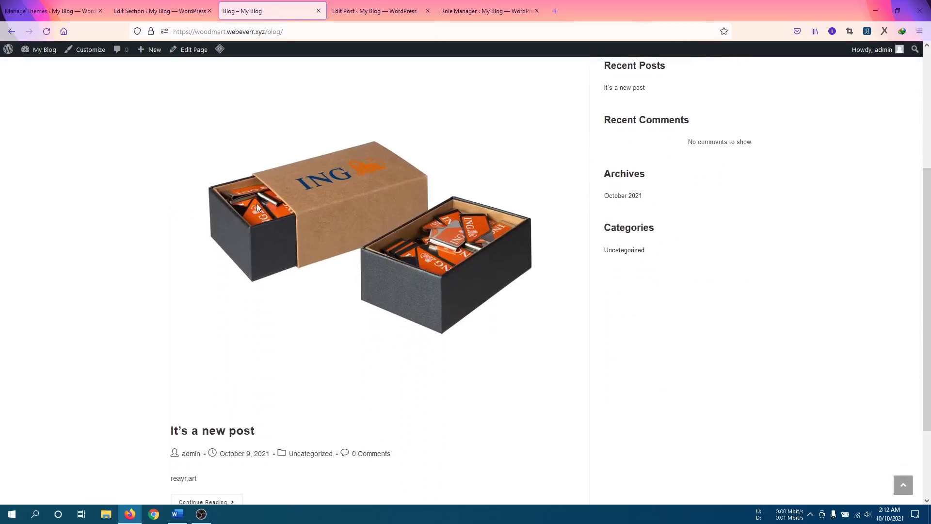
scroll(331, 296, "down", 2)
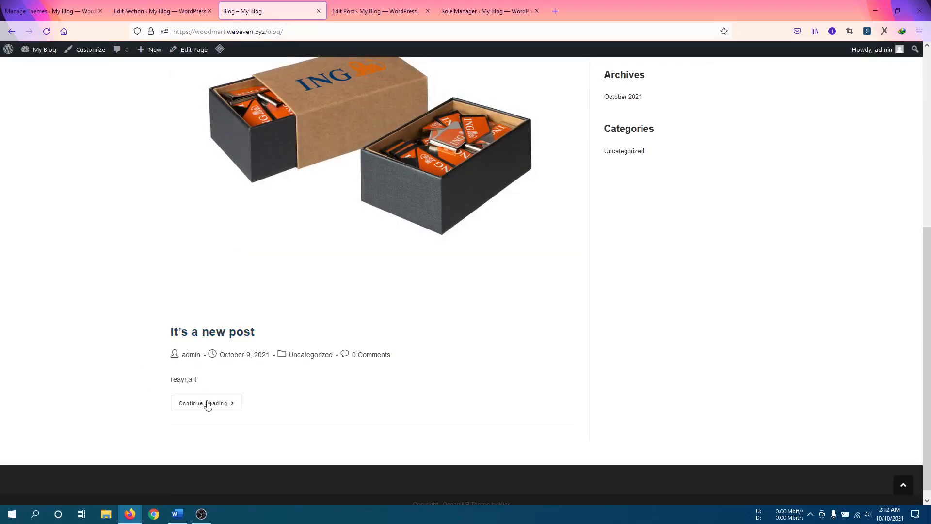
scroll(268, 376, "up", 3)
scroll(269, 369, "up", 4)
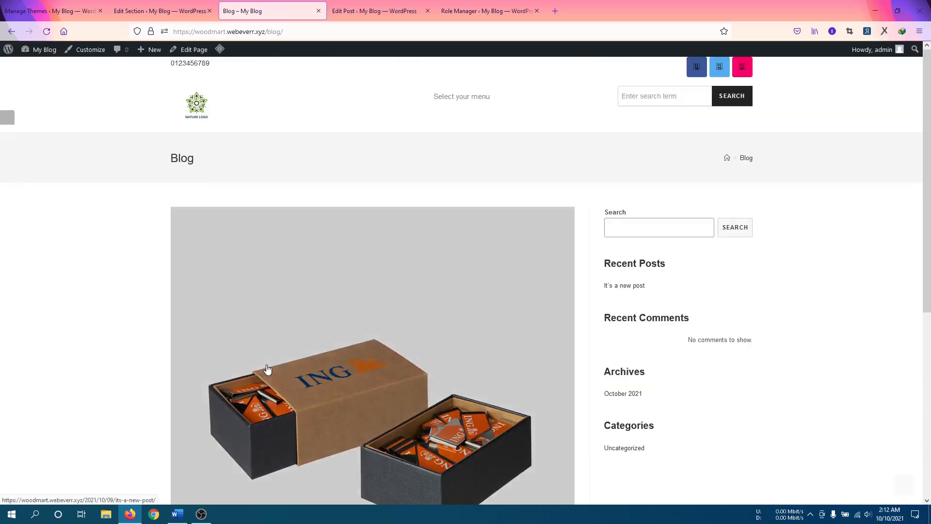
Review the new post's title, post details and excerpt further down the live blog page, and return to the Smart Sections admin
scroll(369, 310, "down", 4)
scroll(279, 213, "down", 3)
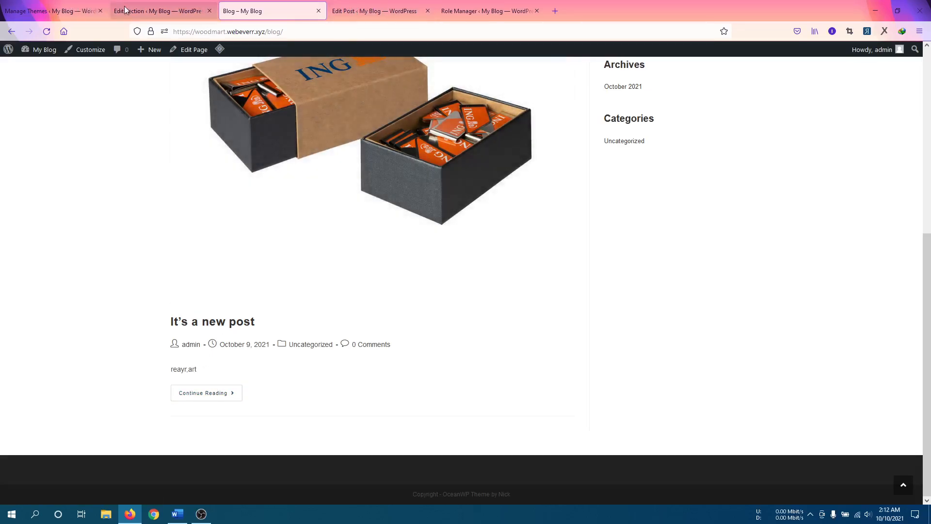
left_click(139, 13)
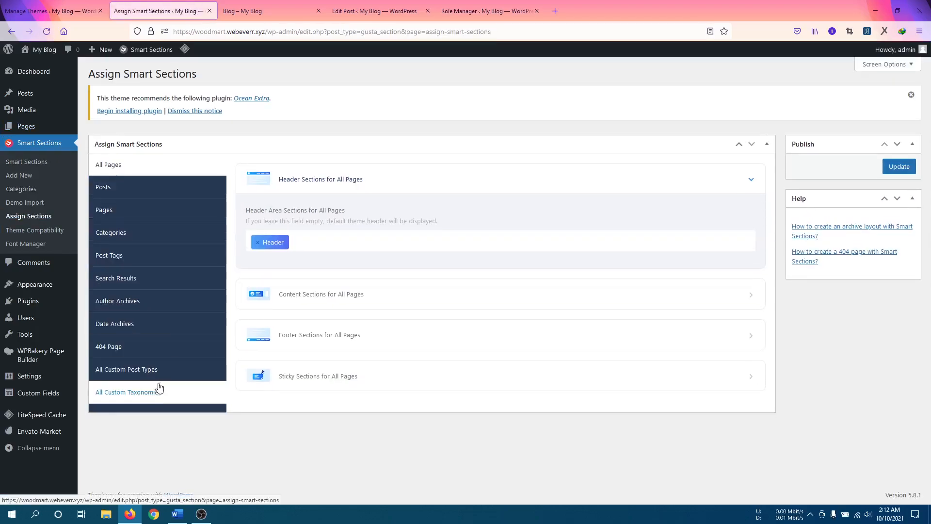
On the Assign Smart Sections page, try enabling the section override for posts and expand its content section areas
left_click(145, 194)
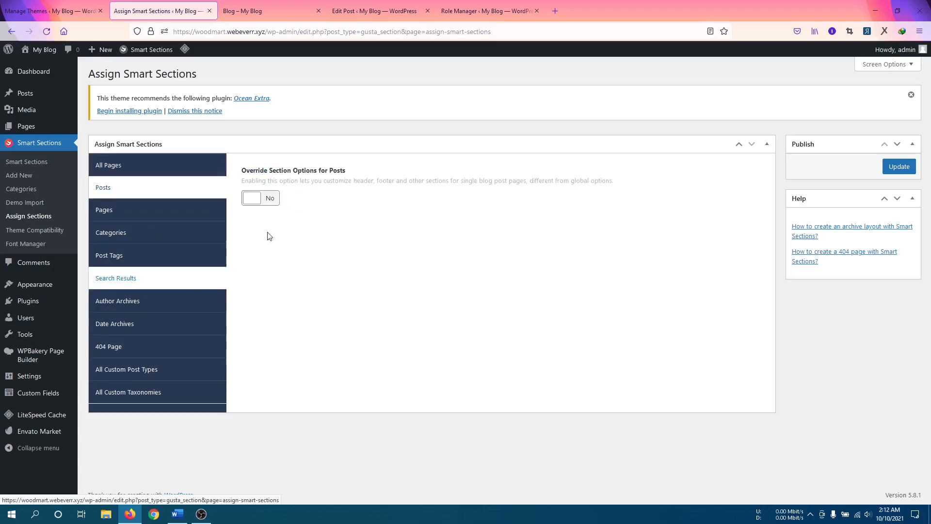
left_click(266, 206)
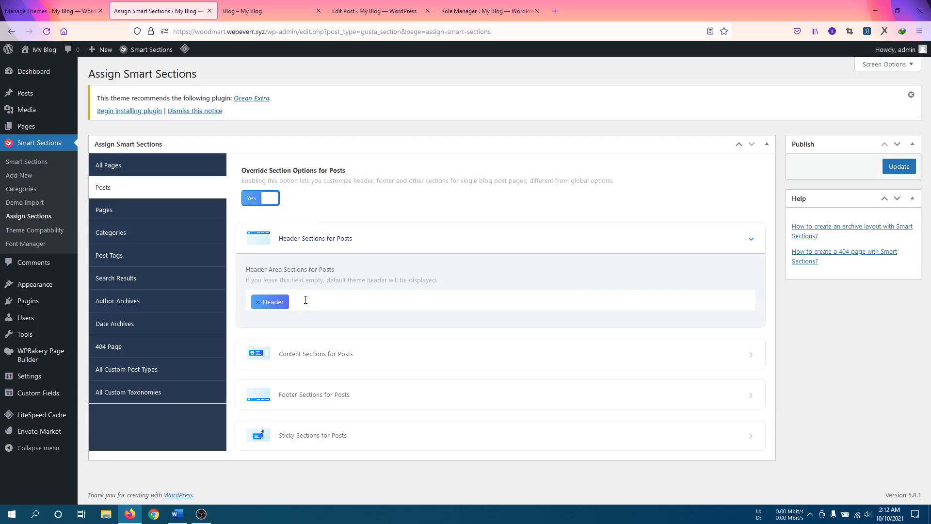
left_click(369, 358)
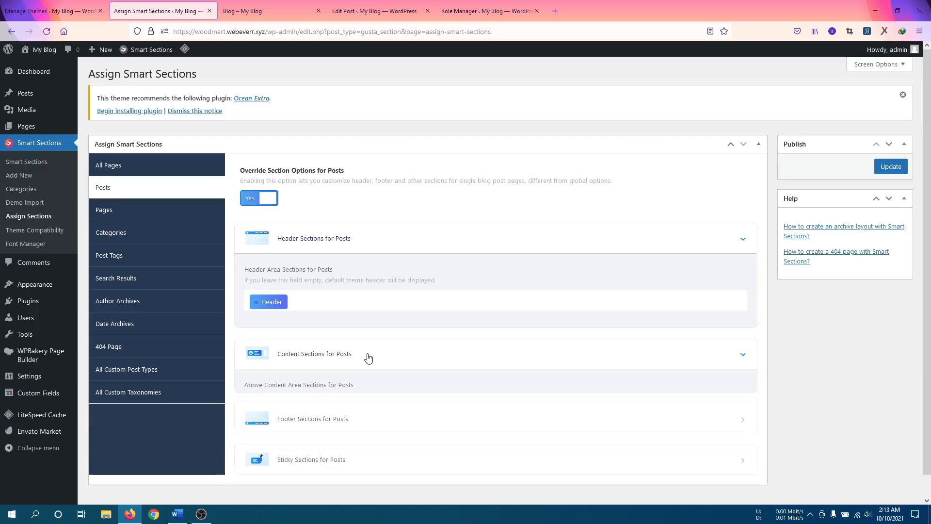
scroll(369, 358, "down", 3)
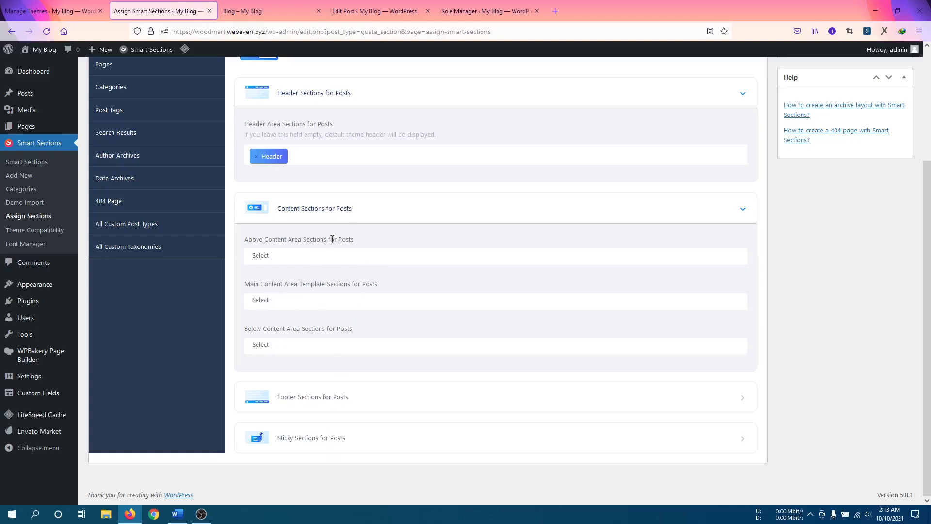
scroll(333, 266, "up", 2)
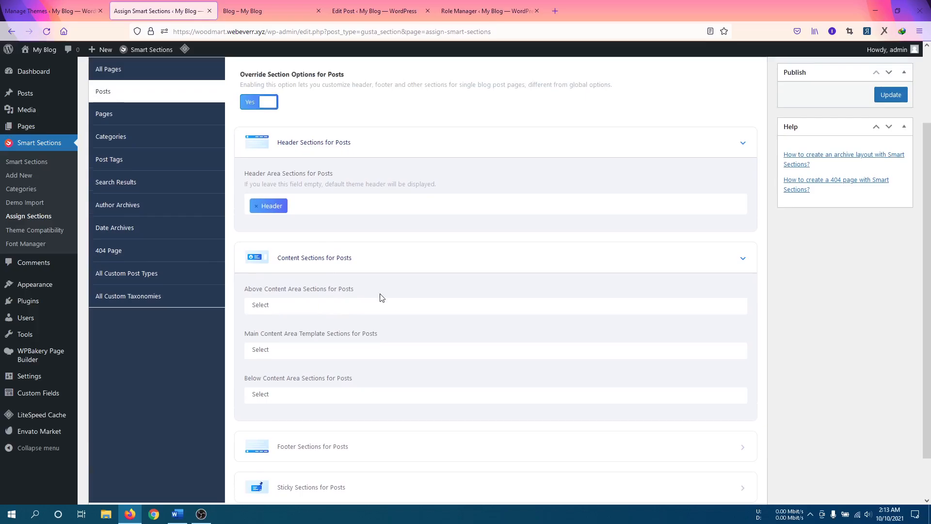
scroll(361, 267, "up", 2)
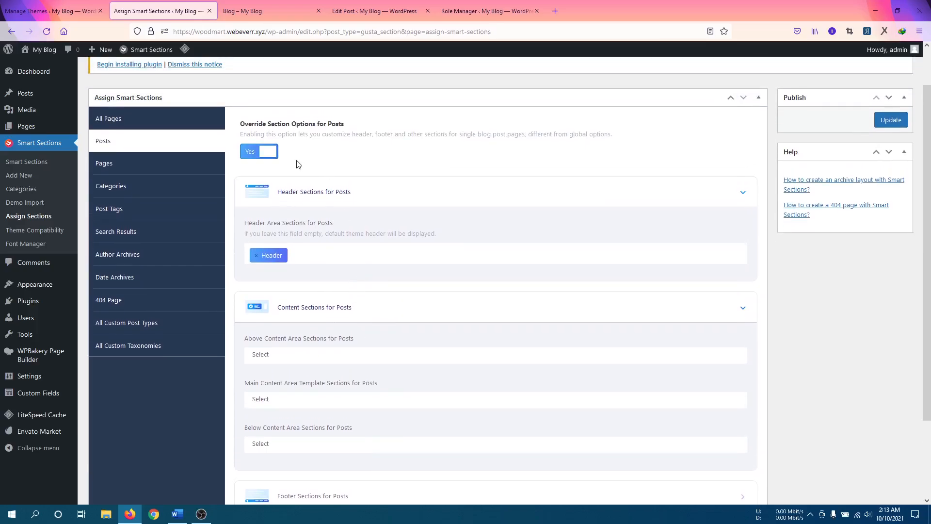
Try the section override for all custom post types and switch it off again
left_click(102, 324)
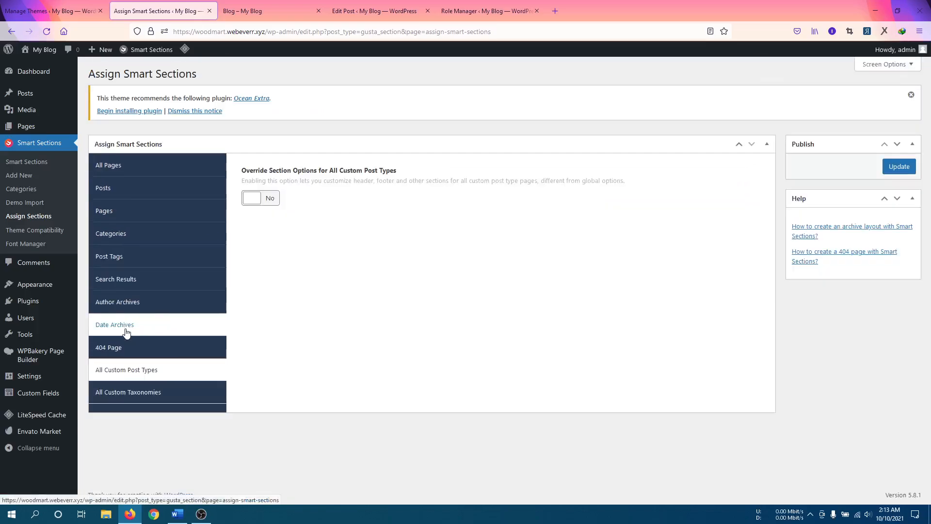
left_click(274, 203)
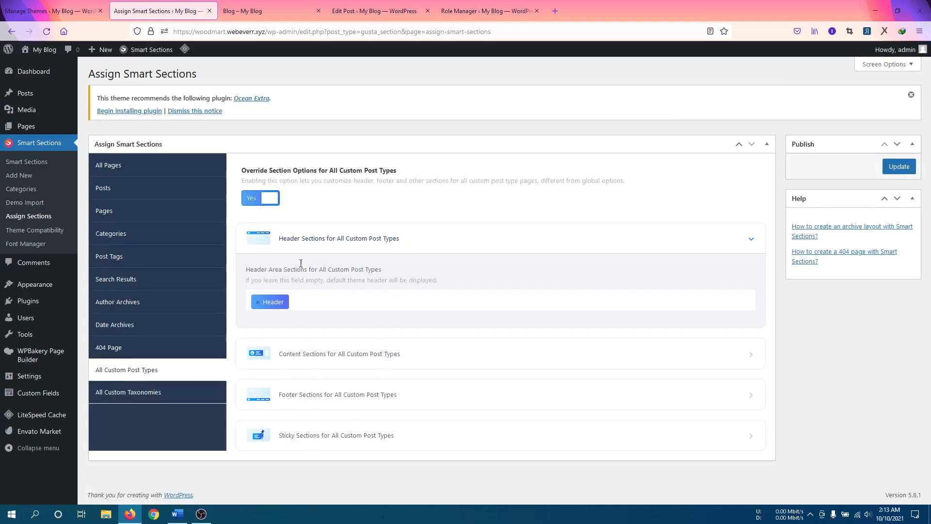
left_click(266, 207)
Examine the section assignment options for custom taxonomies, post tags, pages, posts, categories and all pages
left_click(156, 391)
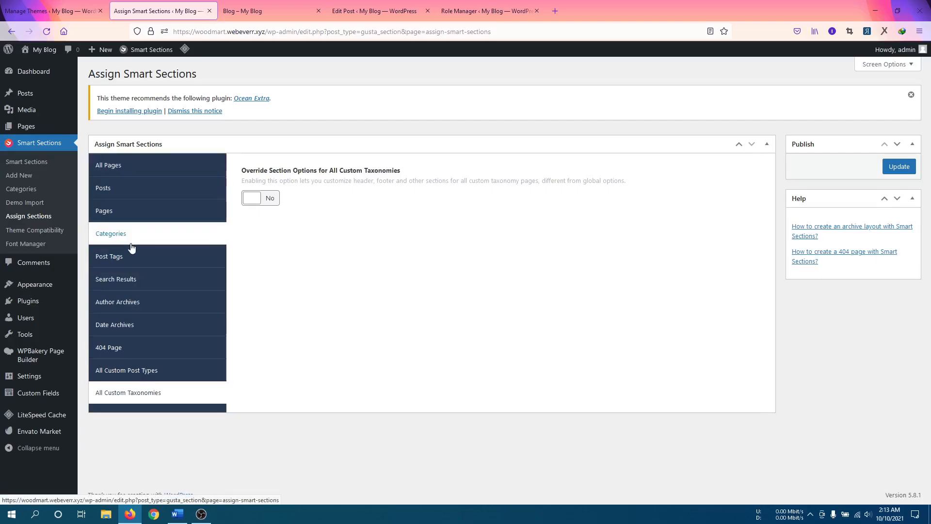
left_click(126, 265)
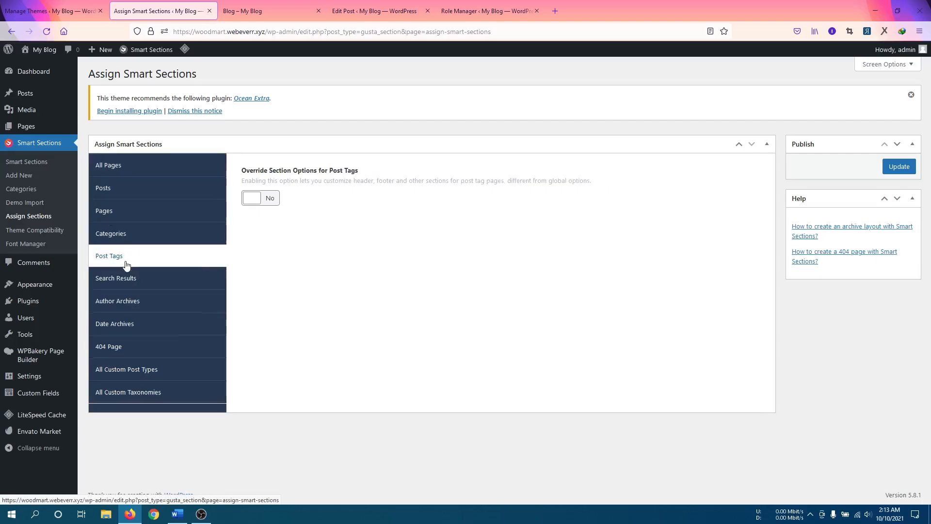
left_click(136, 207)
left_click(138, 191)
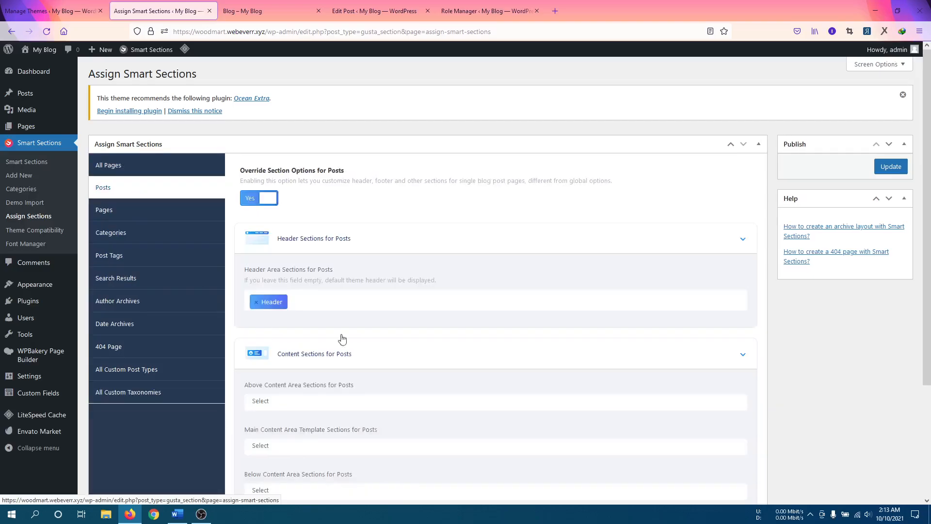
scroll(382, 325, "down", 3)
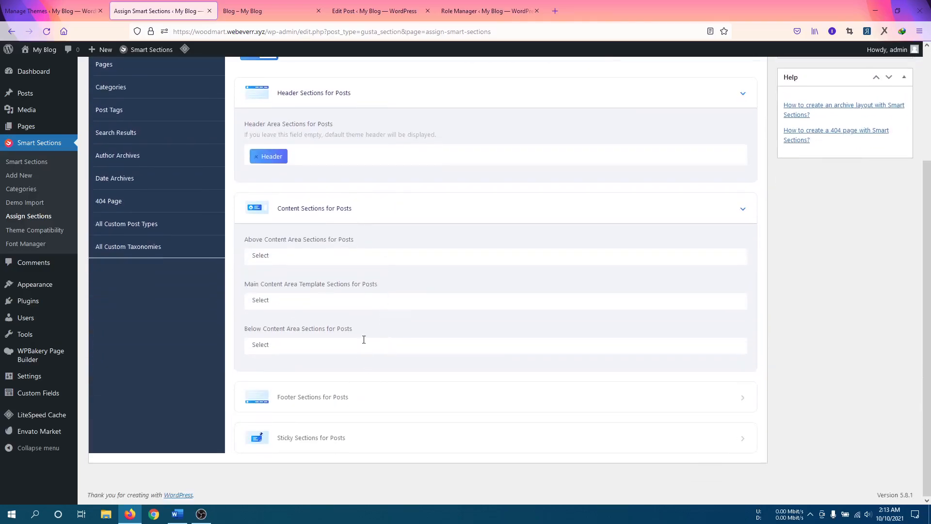
scroll(349, 414, "up", 1)
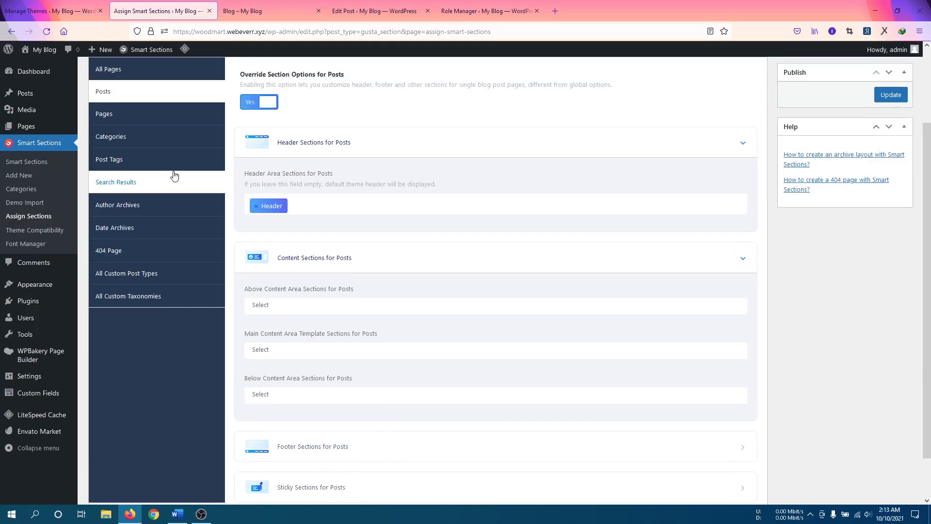
left_click(132, 137)
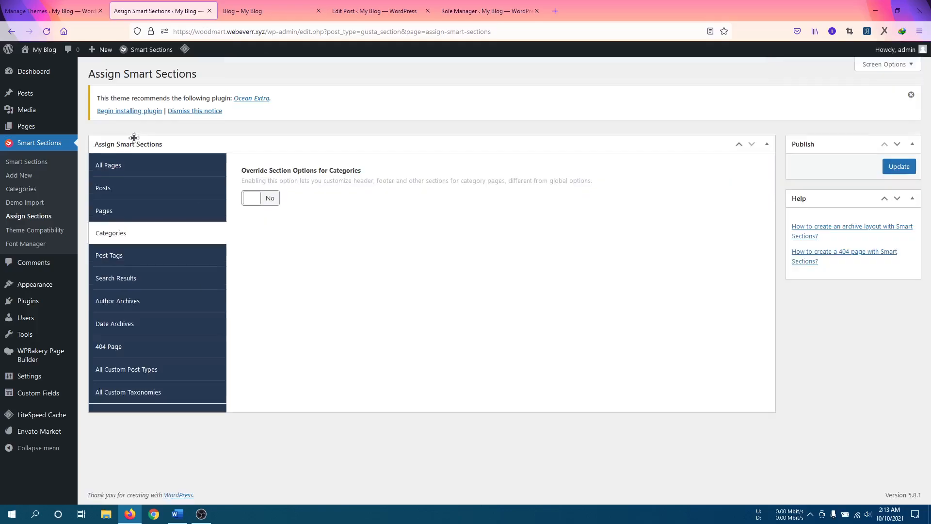
left_click(166, 194)
left_click(156, 170)
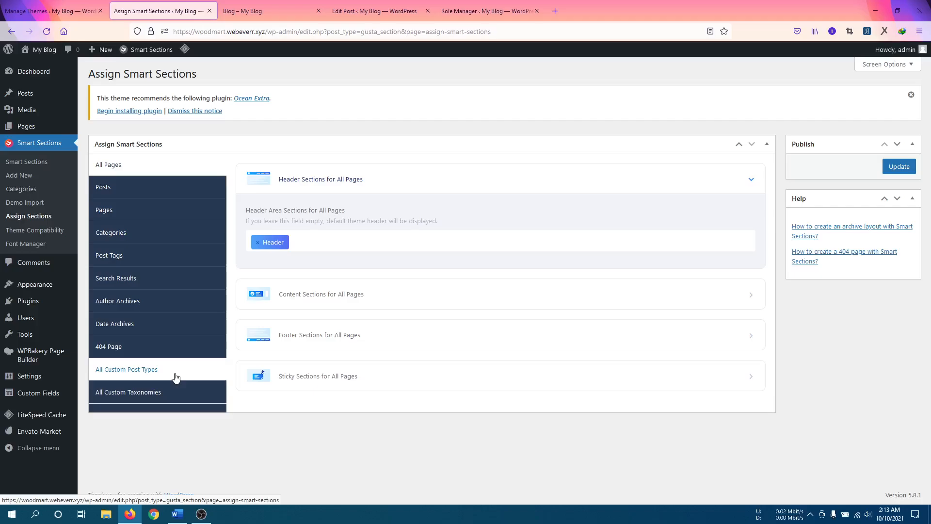
left_click(181, 214)
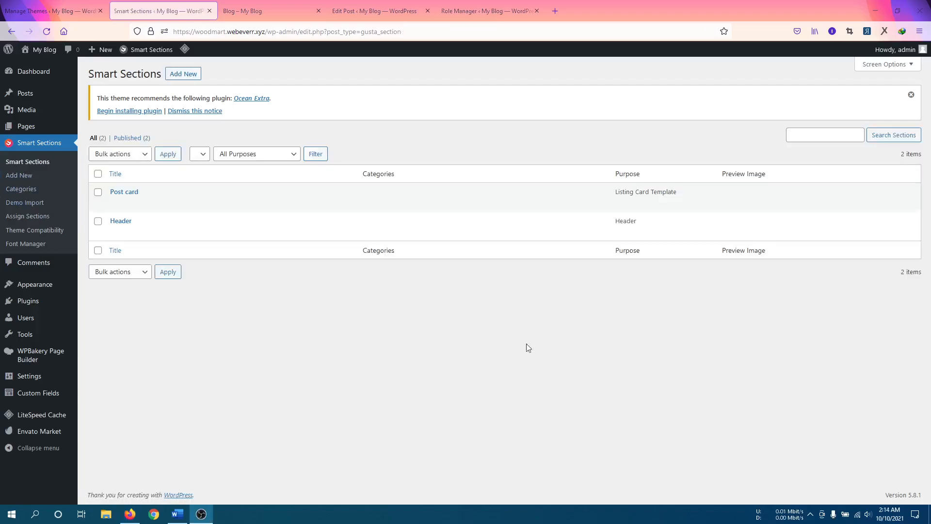
Create a new smart section titled "Post Archive" and switch it to the WPBakery backend editor
left_click(173, 76)
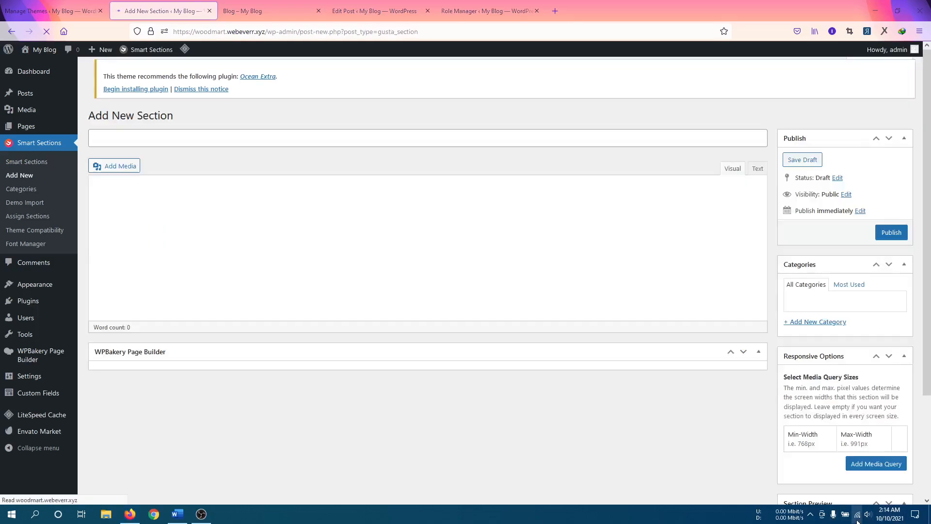
left_click(858, 520)
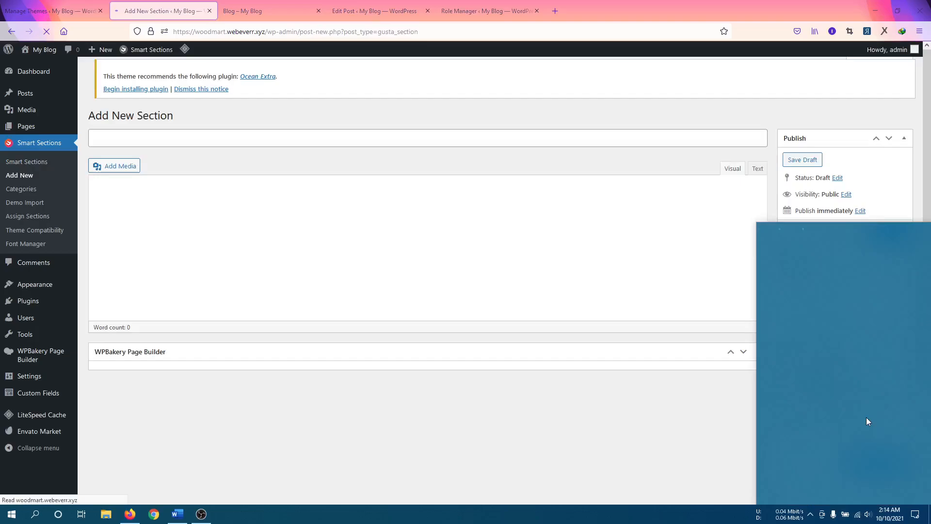
left_click(691, 343)
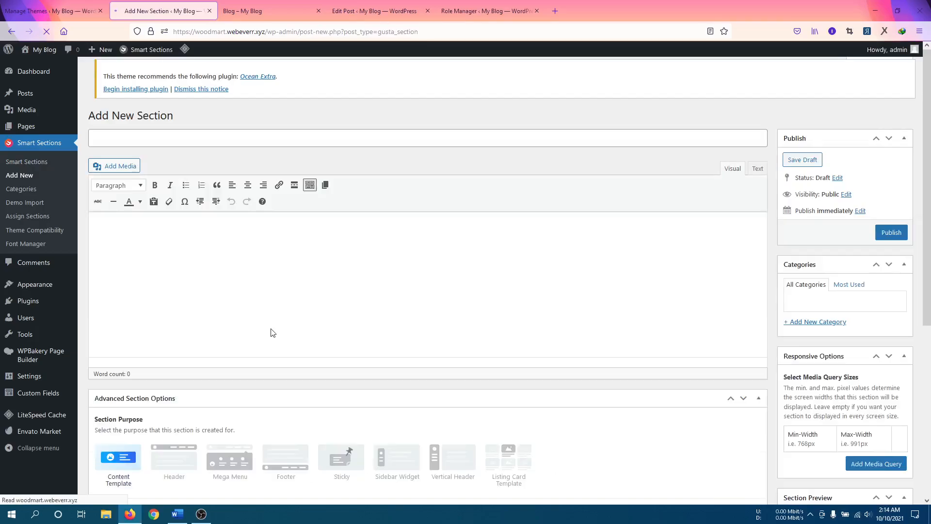
left_click(153, 142)
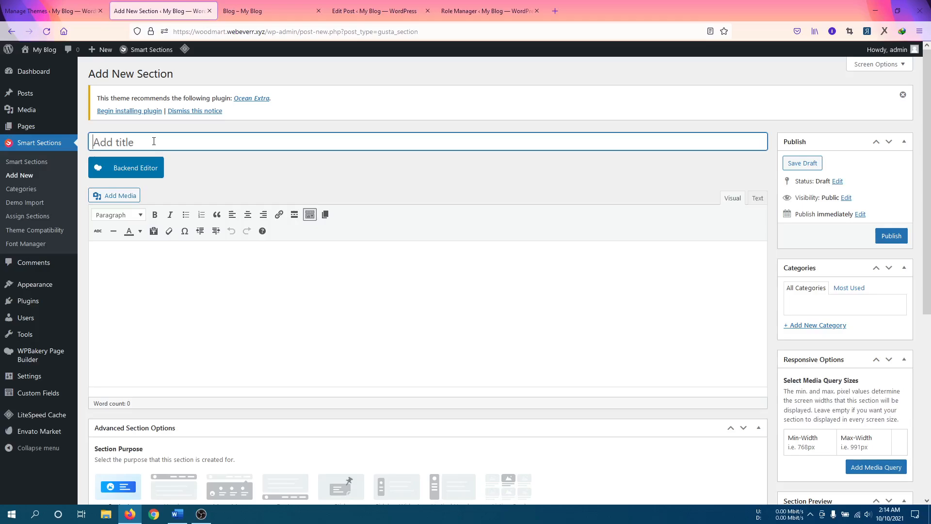
type("Post Archive")
left_click(244, 173)
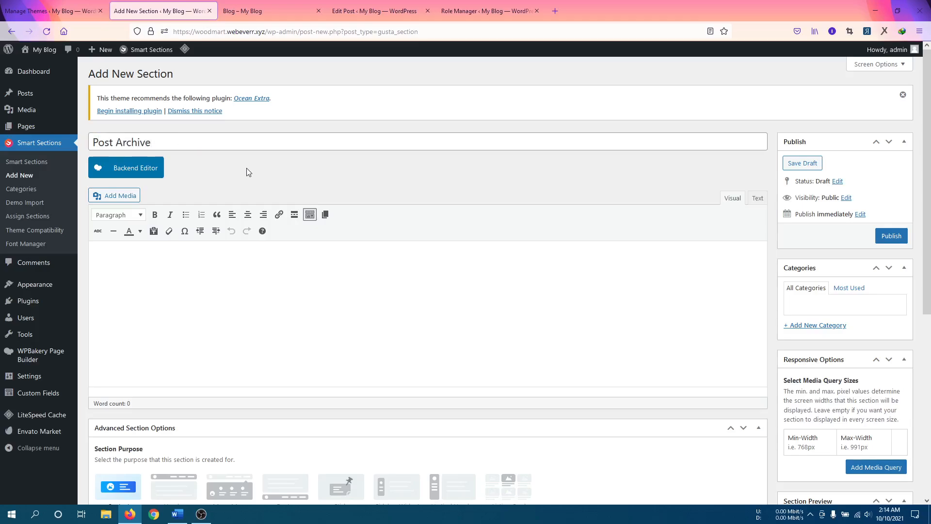
left_click(152, 167)
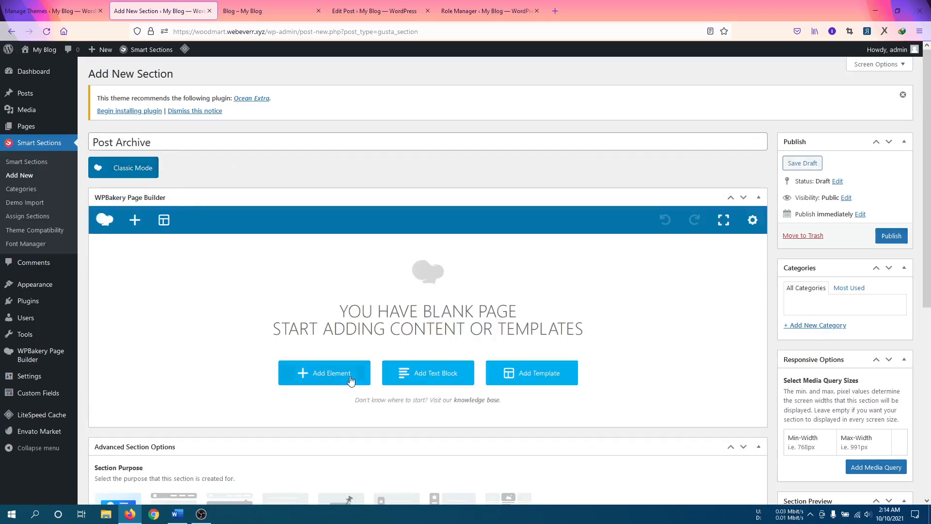
Add a section element to the blank Post Archive layout and place a row inside it
left_click(349, 379)
left_click(434, 159)
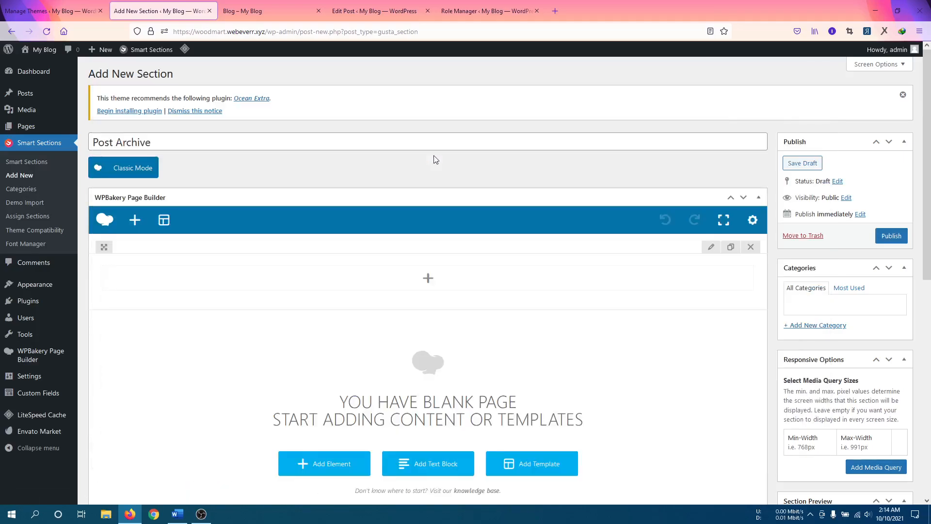
scroll(408, 245, "down", 1)
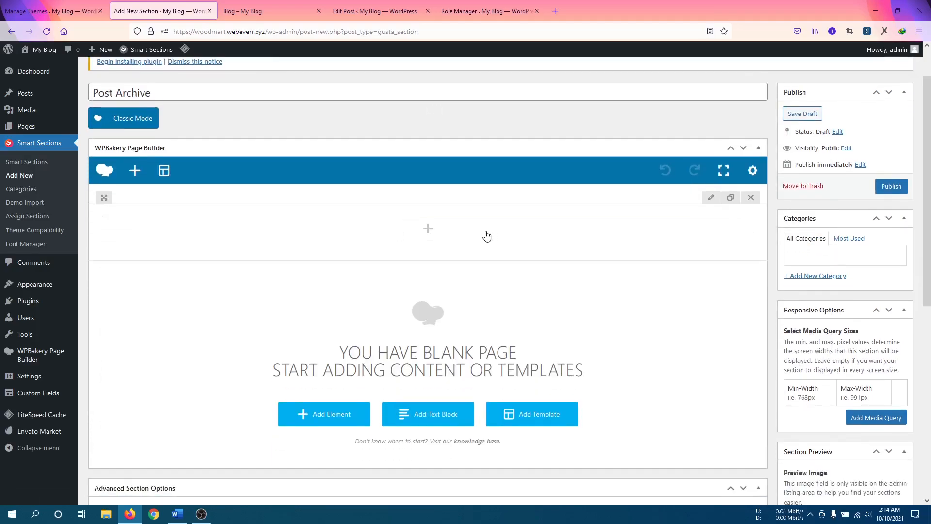
left_click(428, 228)
left_click(209, 137)
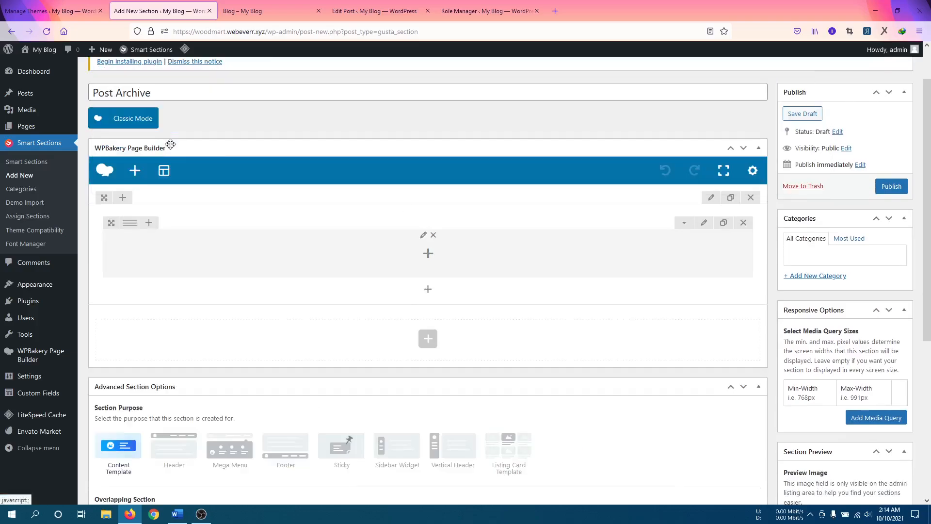
Insert a Smart Sections Post Listing element in the row and set its card design to Post card
left_click(429, 255)
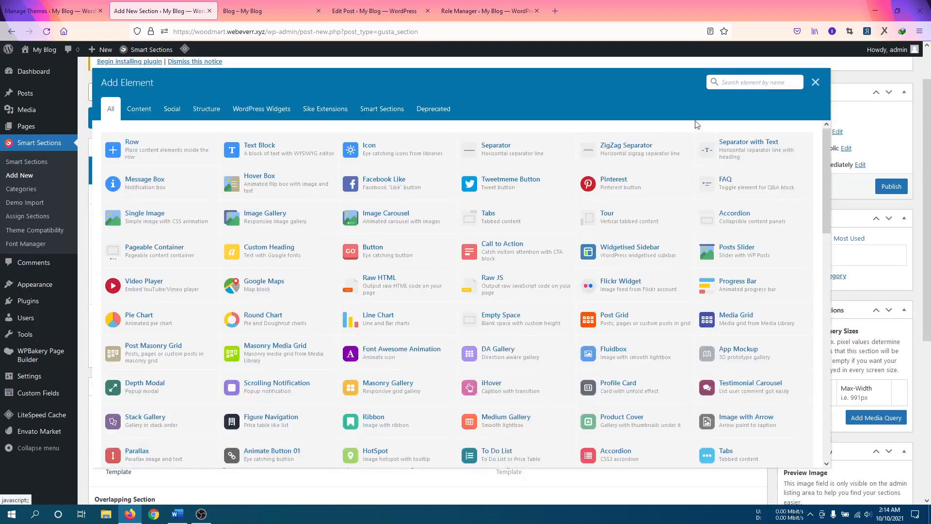
left_click(386, 109)
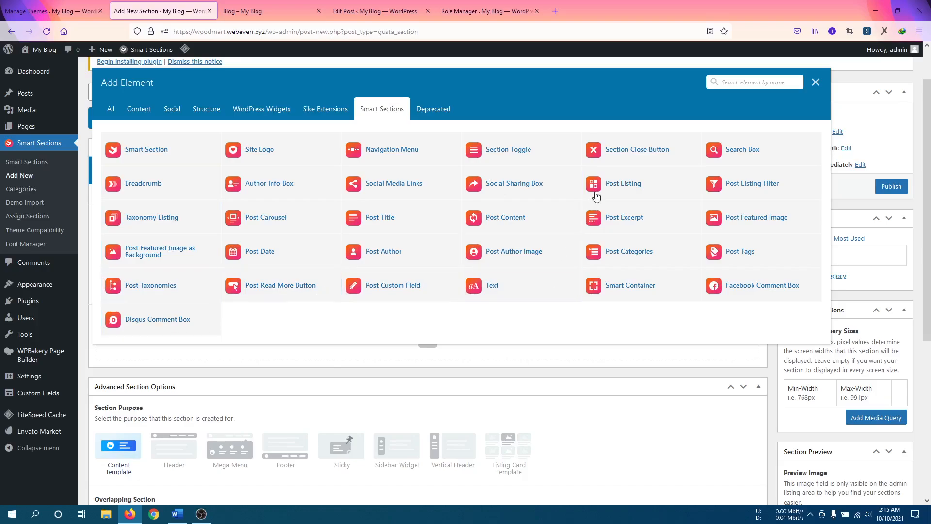
left_click(626, 186)
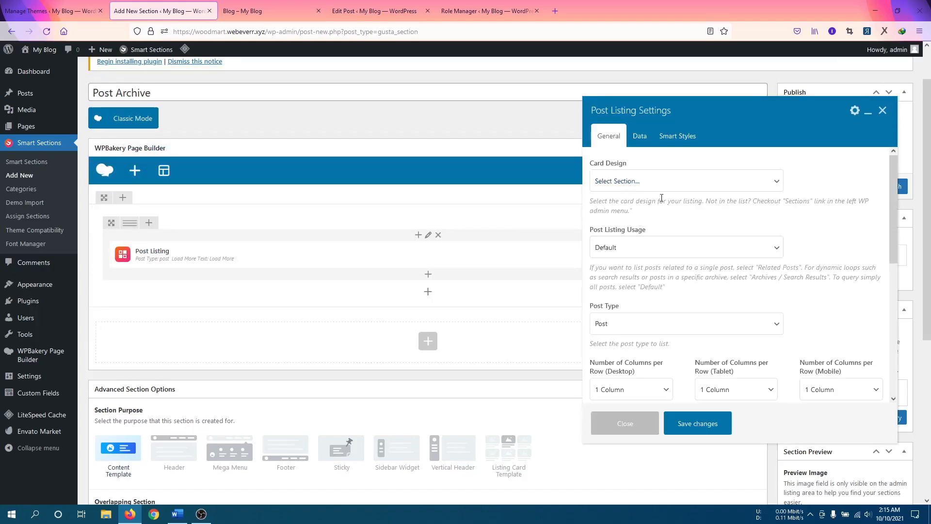
left_click(649, 188)
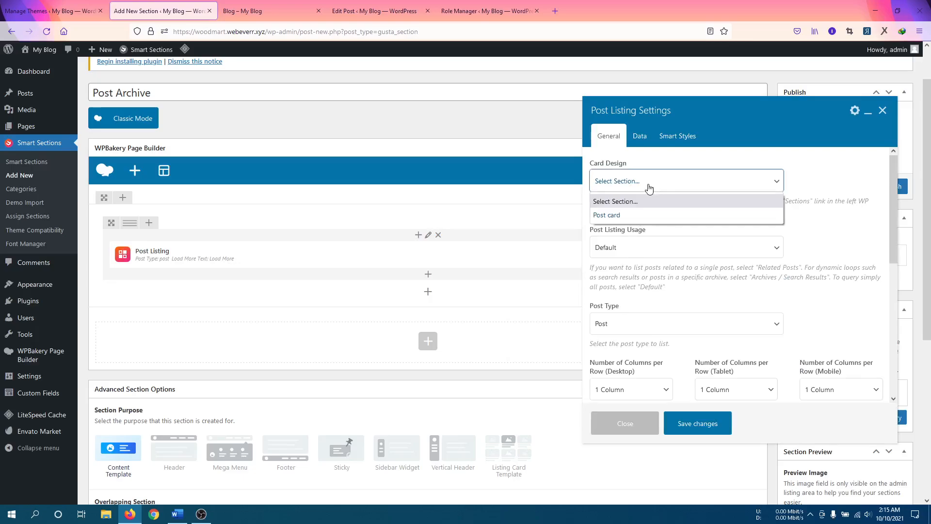
left_click(641, 214)
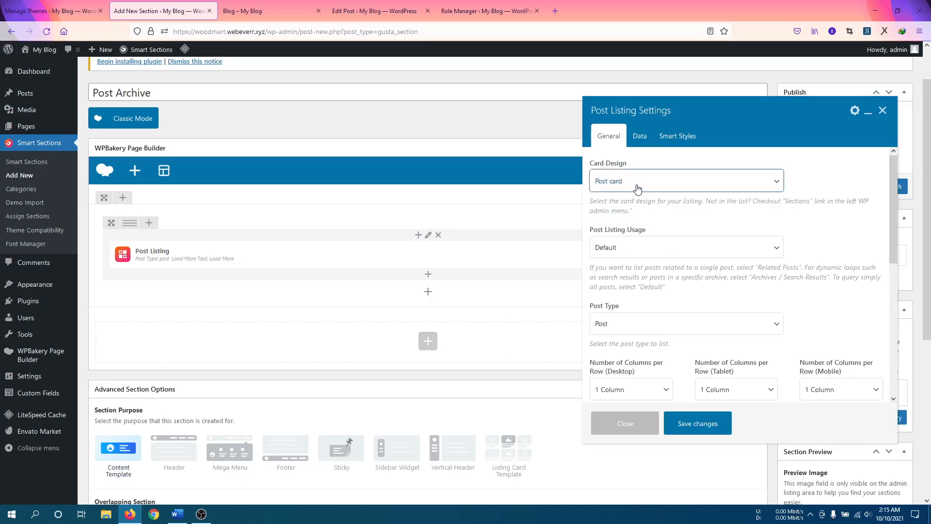
left_click(638, 187)
left_click(639, 216)
Set the post listing to 4 columns per row on desktop, with Post as the post type
left_click(634, 324)
left_click(634, 324)
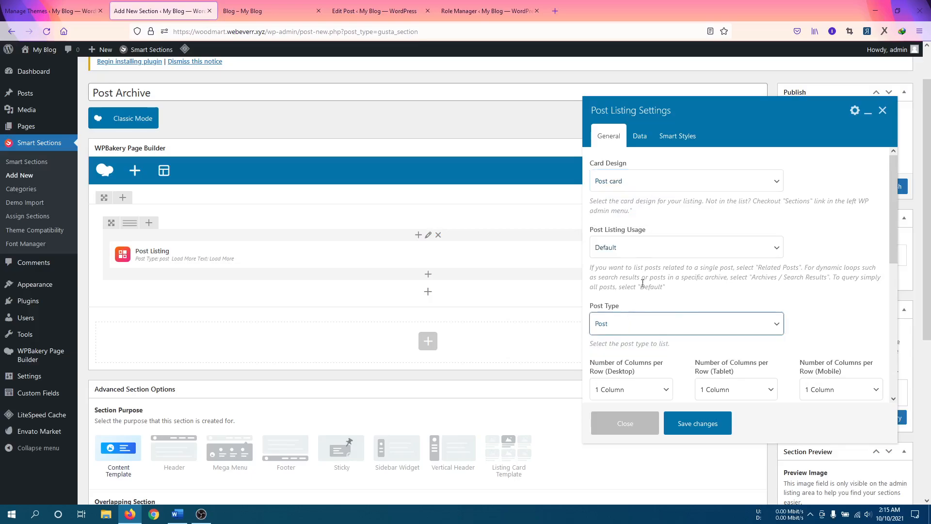
scroll(640, 272, "down", 4)
left_click(657, 224)
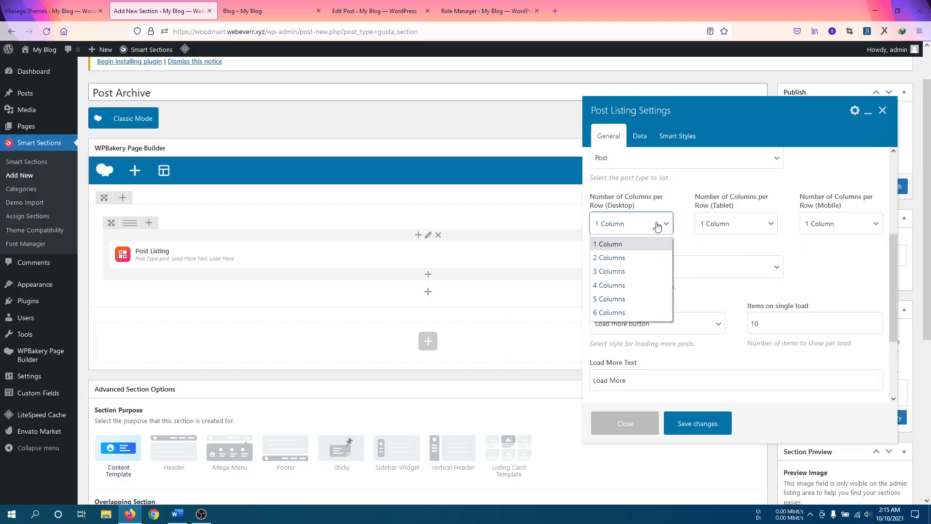
left_click(633, 284)
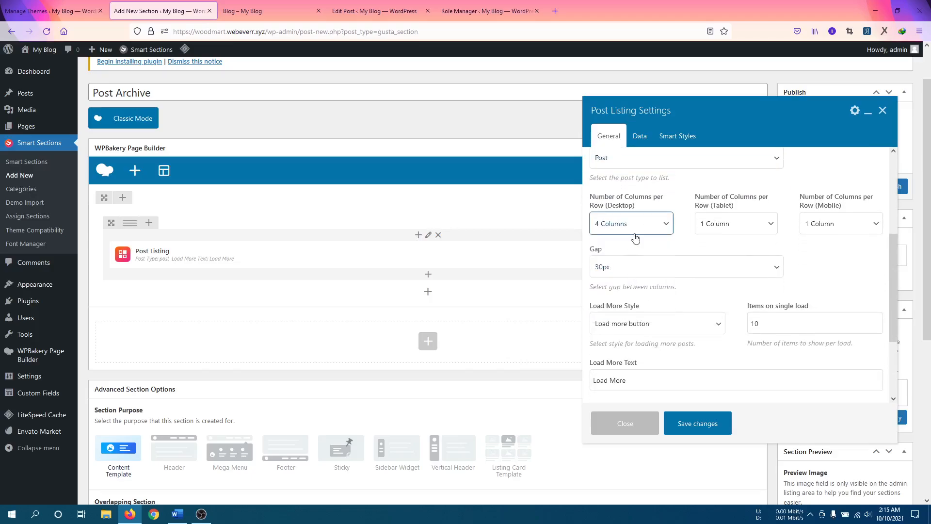
Set the post listing to 3 columns per row on desktop and save the element settings
left_click(634, 231)
left_click(628, 267)
scroll(670, 253, "down", 1)
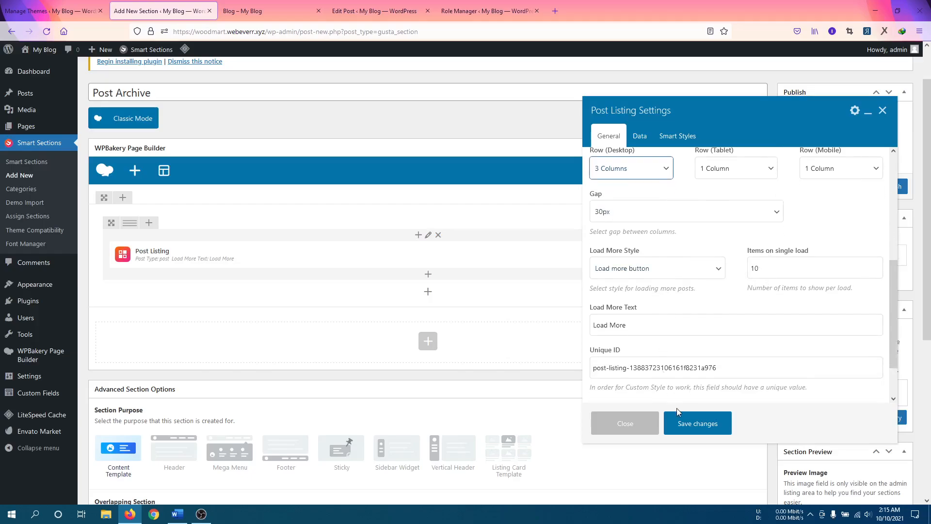
left_click(686, 423)
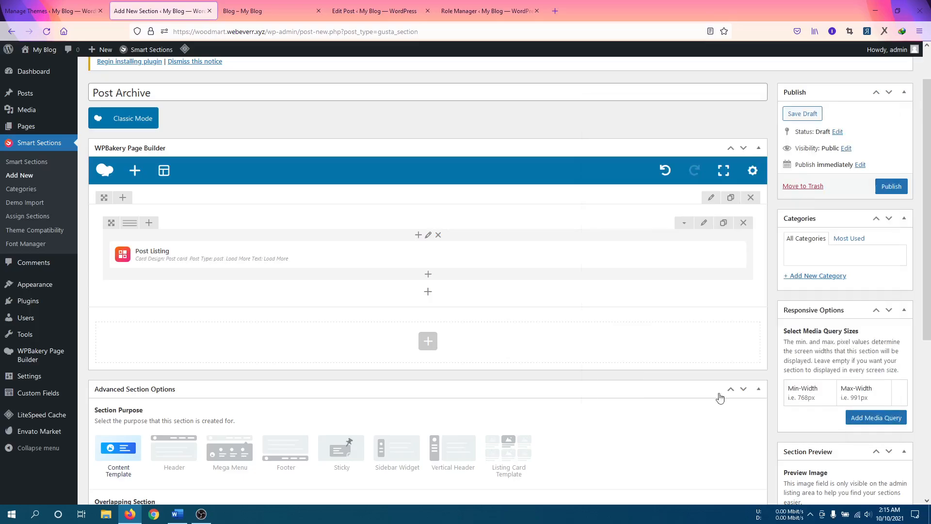
Publish the Post Archive section and look over its advanced section options
left_click(887, 192)
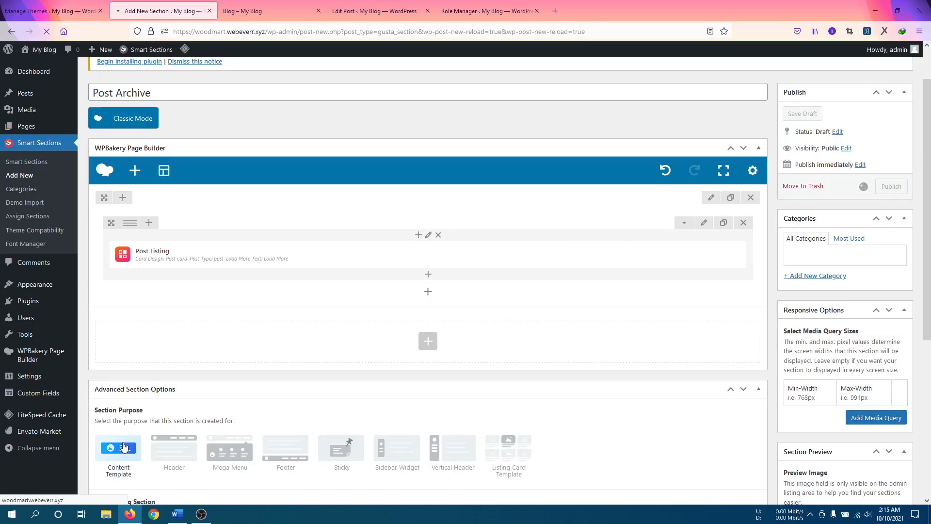
scroll(592, 447, "down", 3)
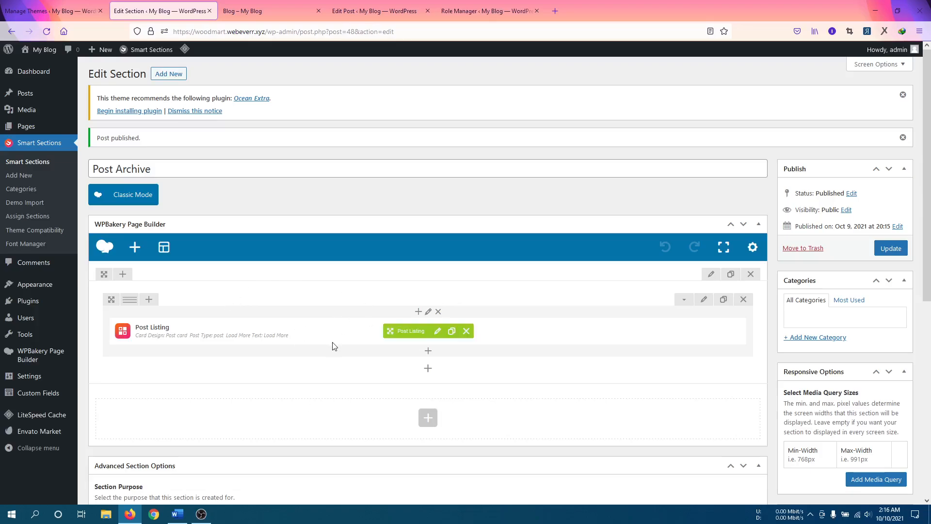
scroll(332, 345, "down", 5)
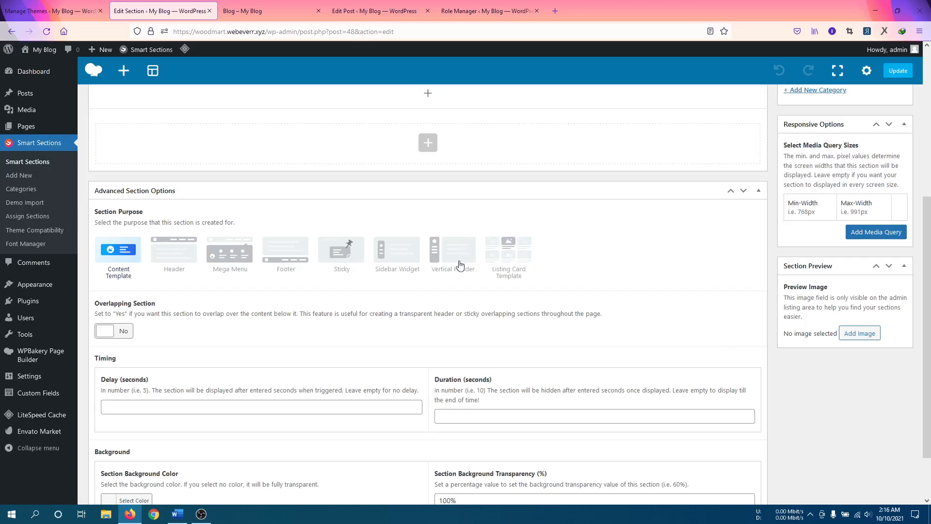
Open the Assign Smart Sections settings for Posts and enable overriding the section options
left_click(20, 219)
scroll(124, 291, "up", 4)
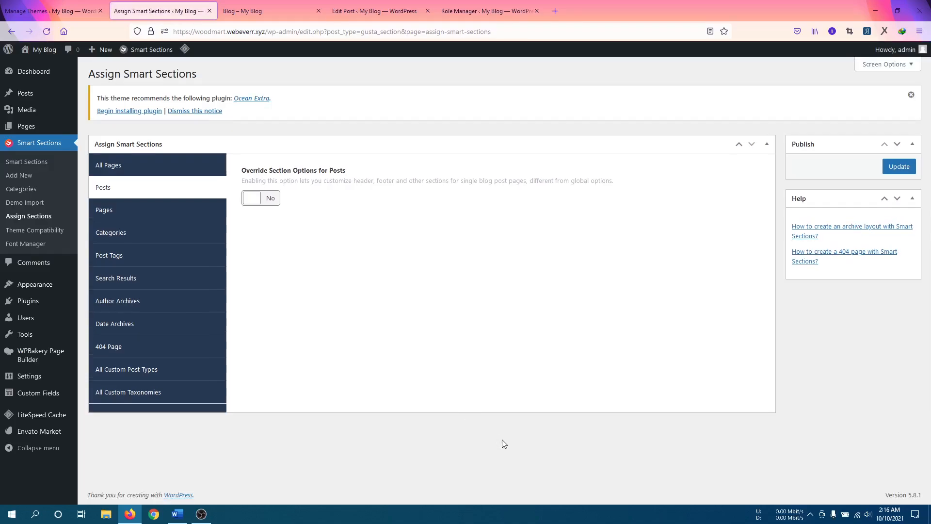
left_click(270, 203)
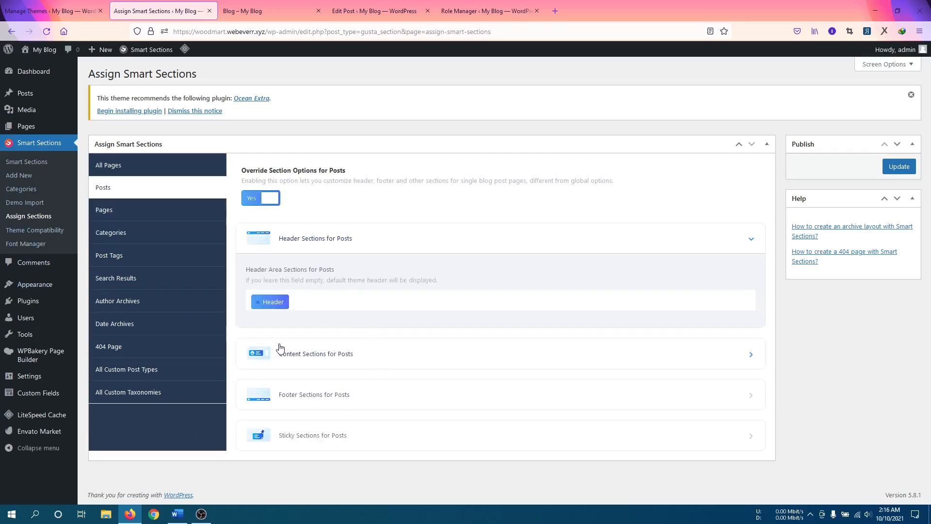
Assign Post Archive as the main content area template section for posts and update the options
left_click(293, 355)
scroll(412, 303, "down", 4)
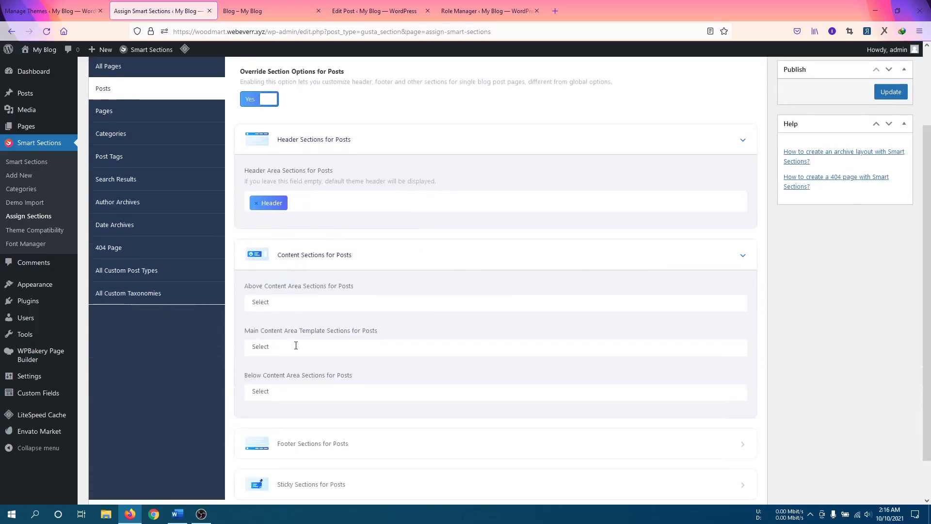
left_click(296, 347)
left_click(287, 366)
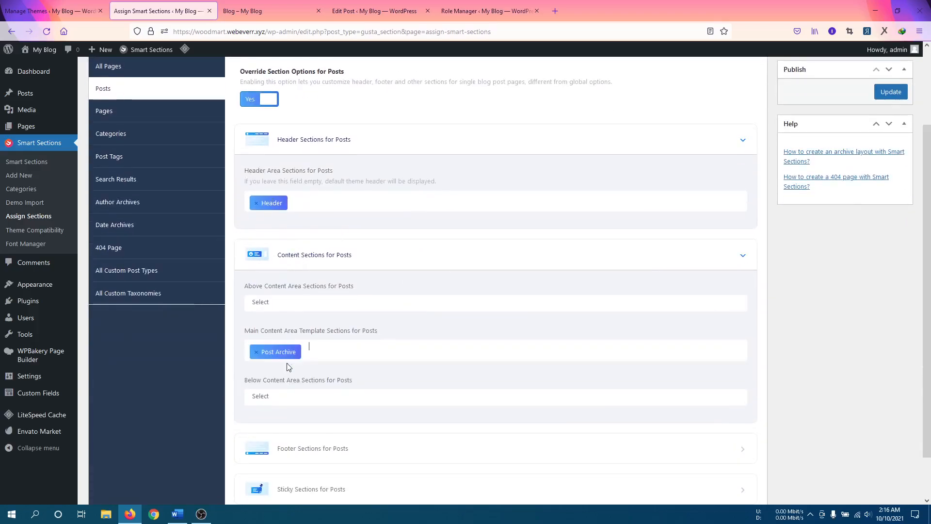
left_click(891, 92)
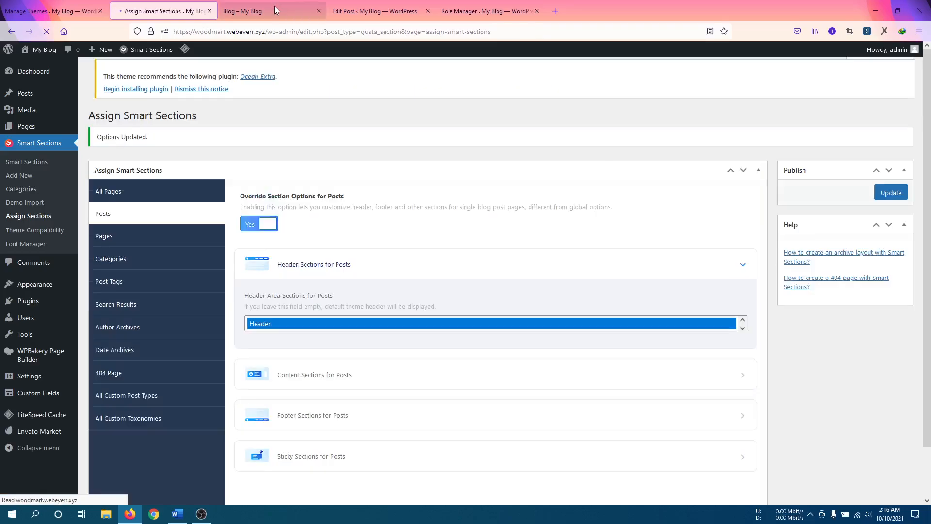
Reload the Blog page and check whether its post layout uses the assigned archive section
left_click(276, 7)
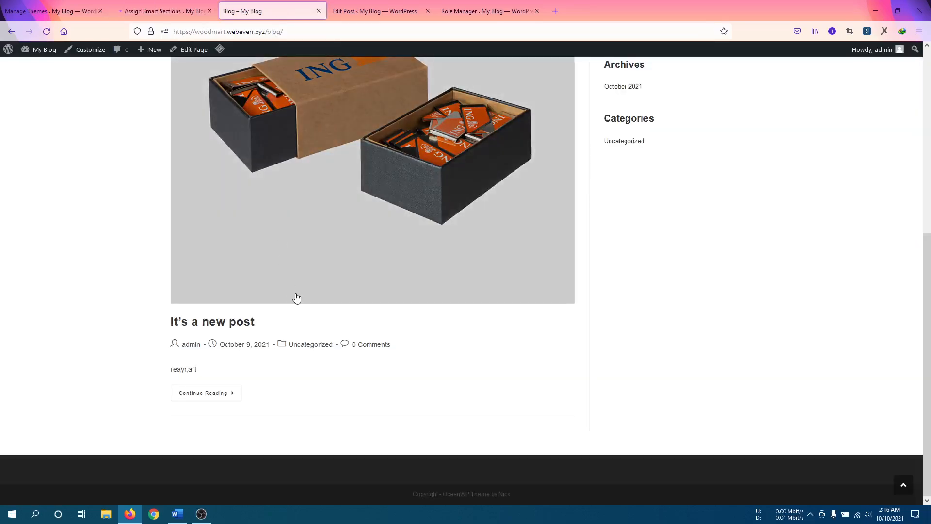
scroll(109, 286, "up", 4)
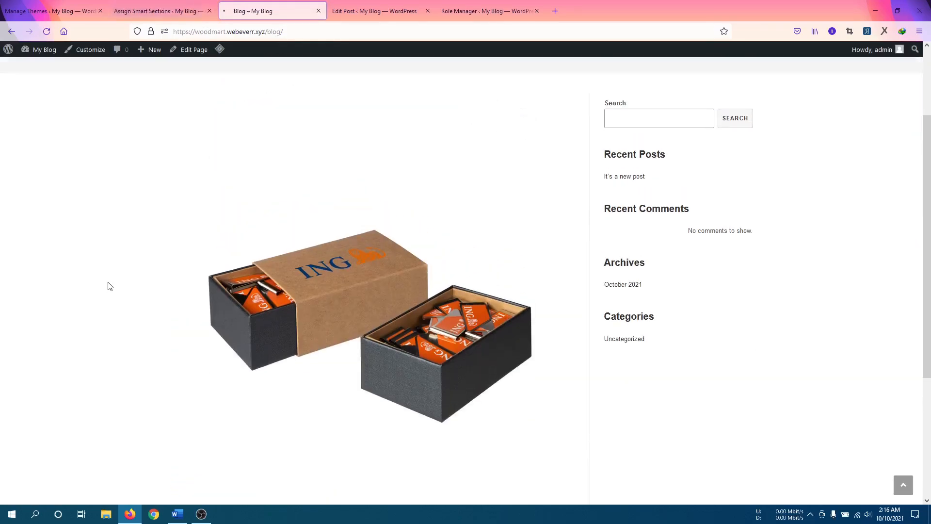
key("F5")
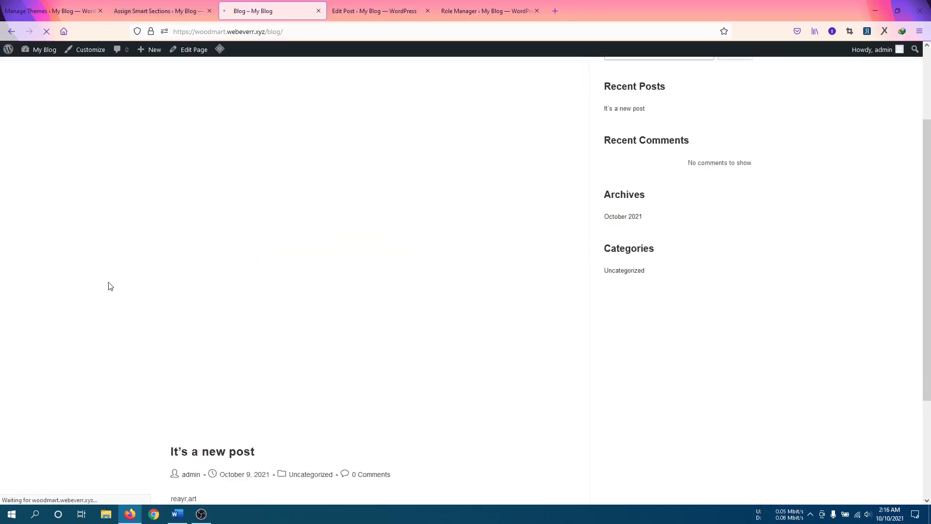
scroll(109, 286, "down", 4)
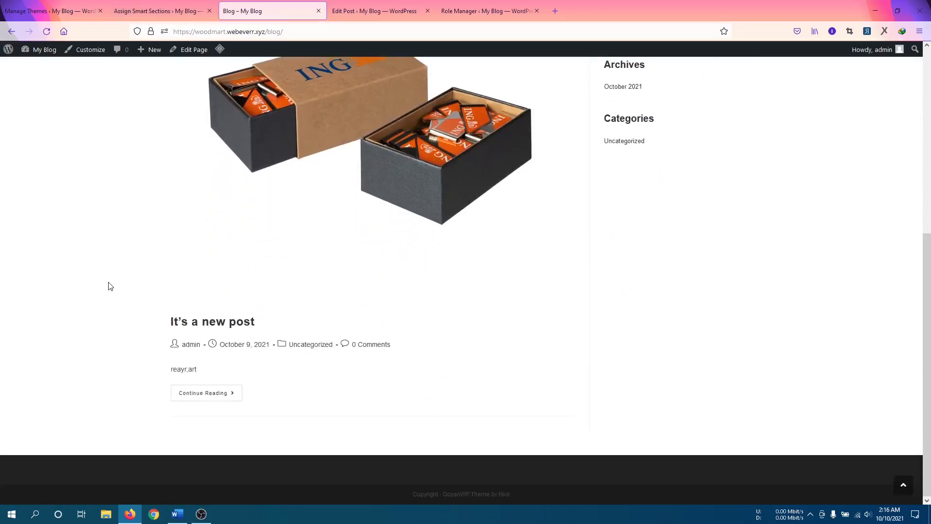
left_click(163, 11)
left_click(238, 11)
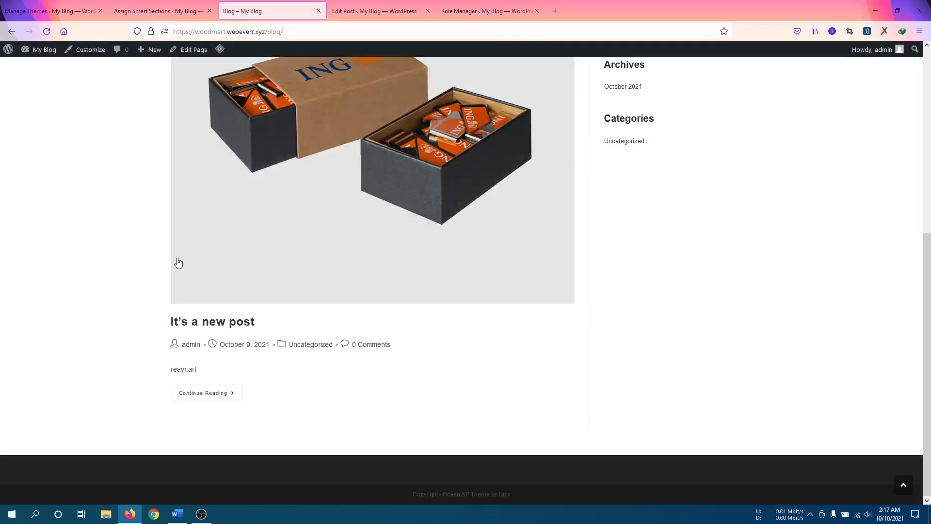
left_click(47, 31)
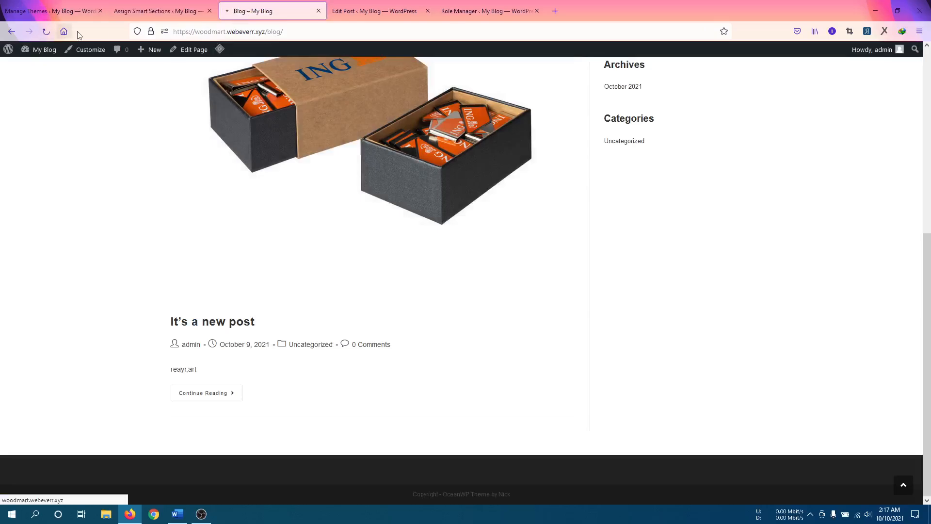
Copy the Blog page address, open it in a new private window and check the post listing there
right_click(190, 32)
left_click(204, 87)
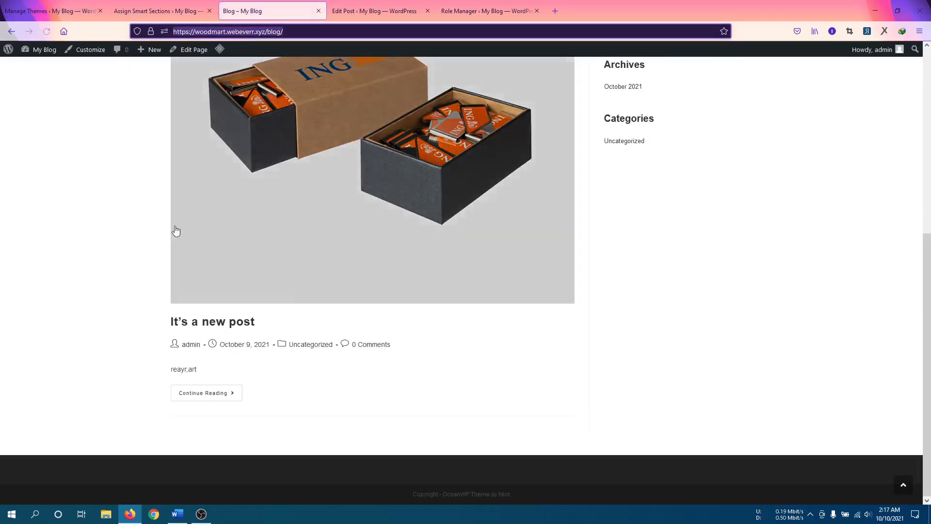
scroll(176, 230, "up", 6)
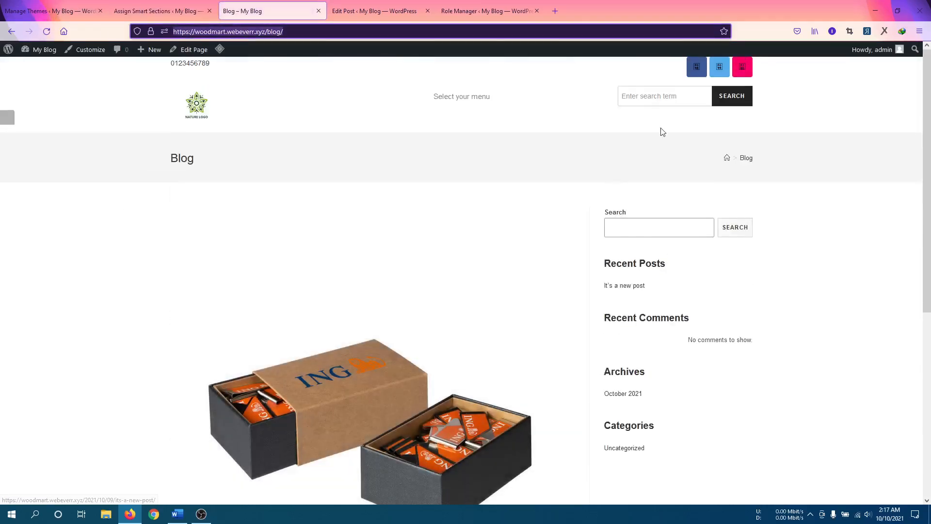
left_click(919, 31)
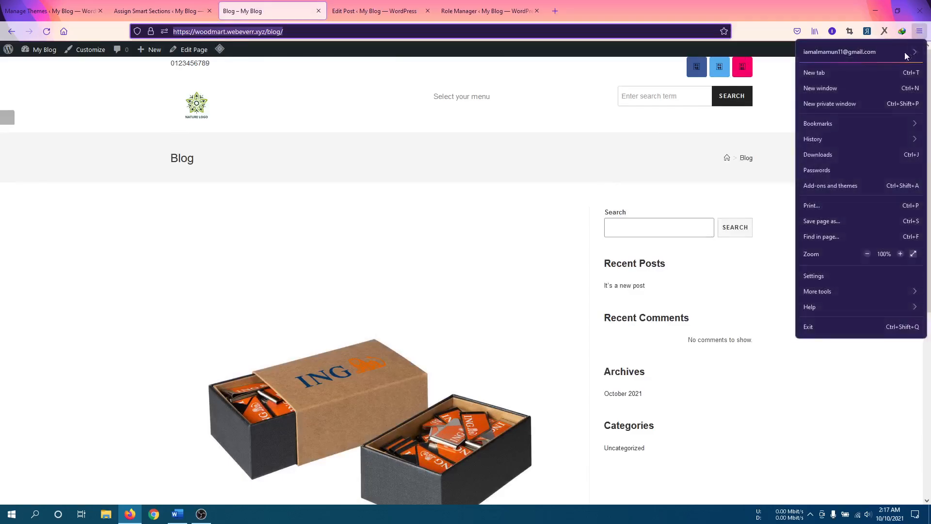
left_click(840, 102)
right_click(236, 31)
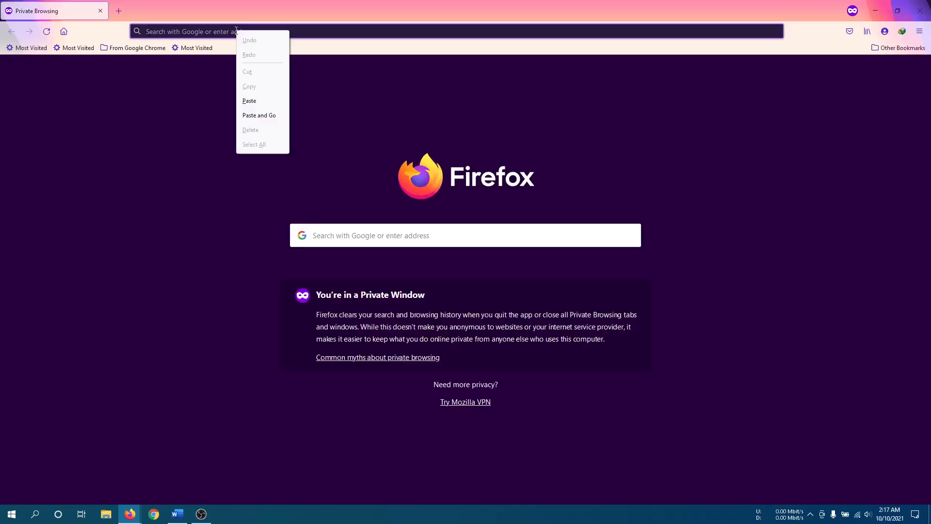
left_click(257, 115)
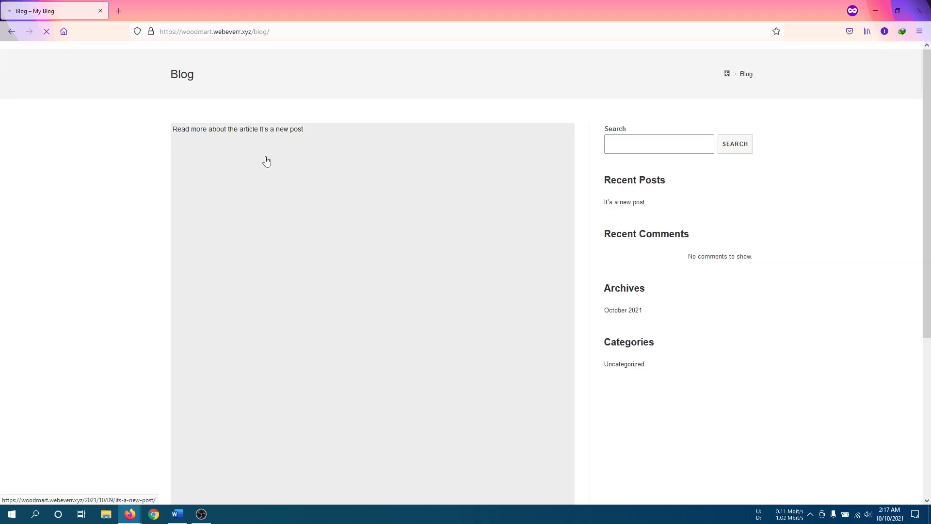
scroll(141, 278, "down", 3)
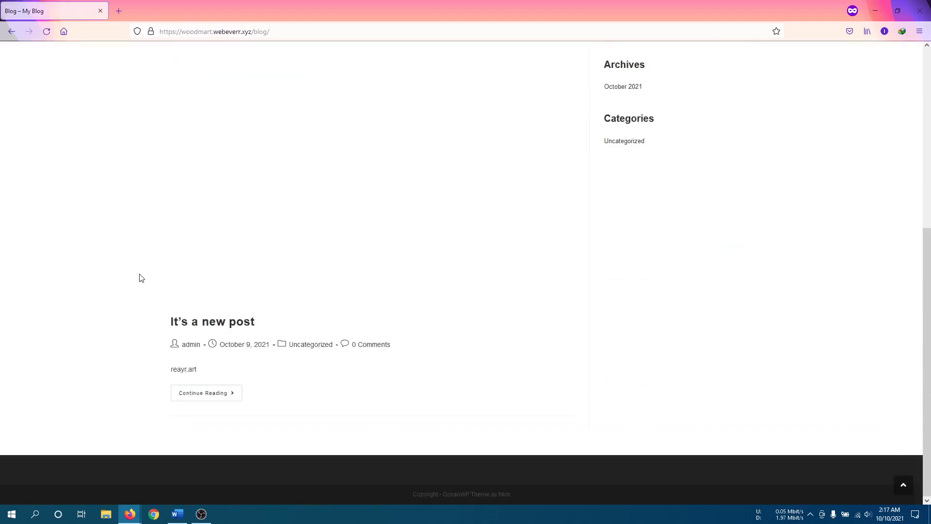
Inspect the Blog page's HTML and expand the main site element to find the content container
right_click(141, 278)
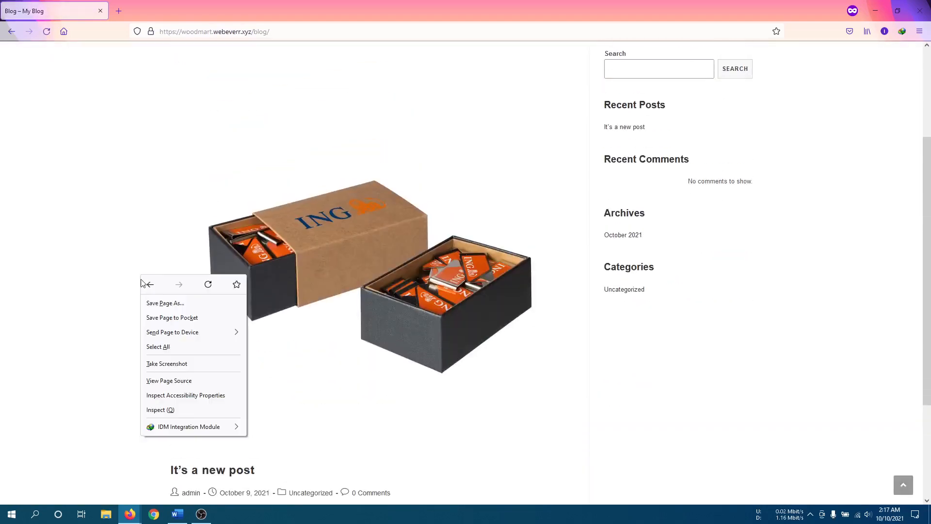
left_click(158, 409)
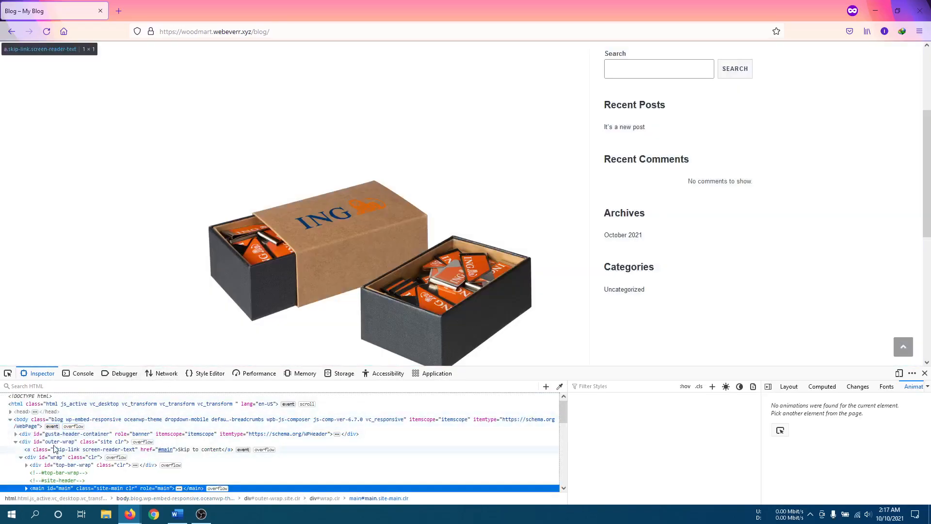
scroll(71, 455, "down", 2)
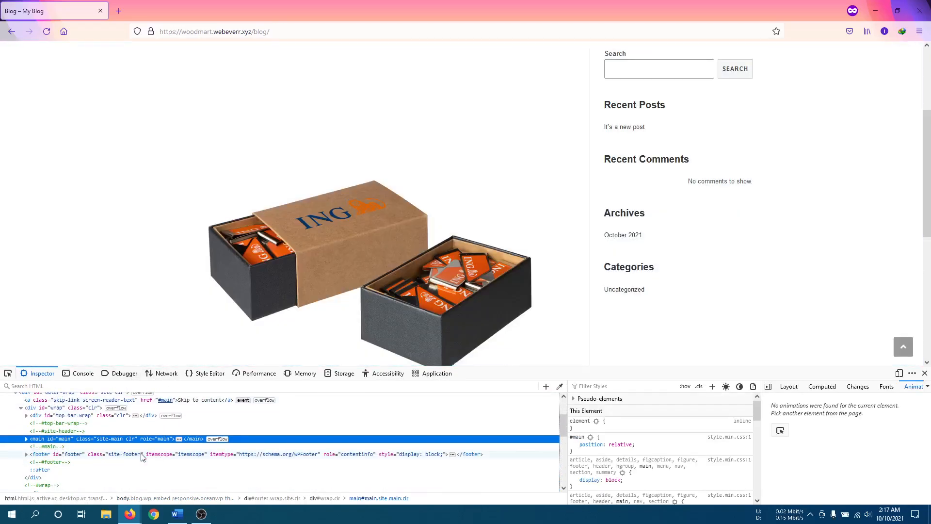
scroll(111, 284, "up", 2)
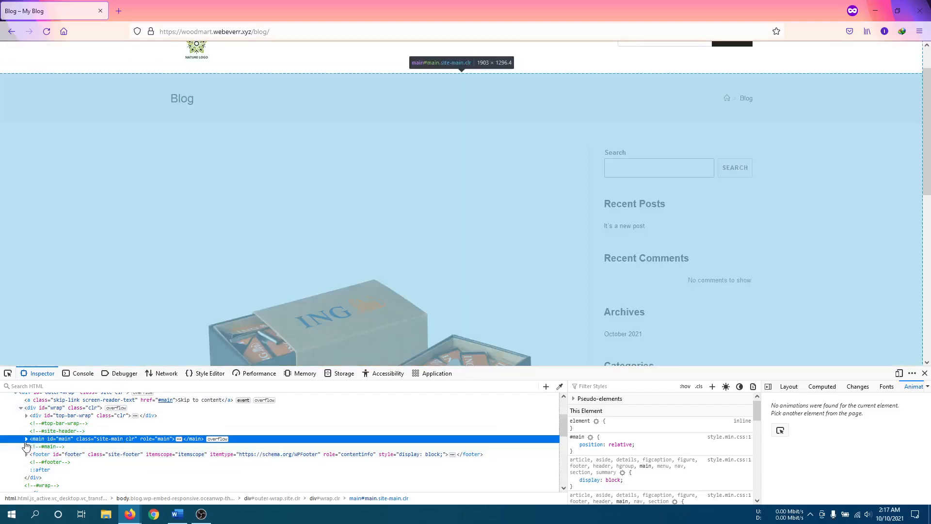
left_click(27, 439)
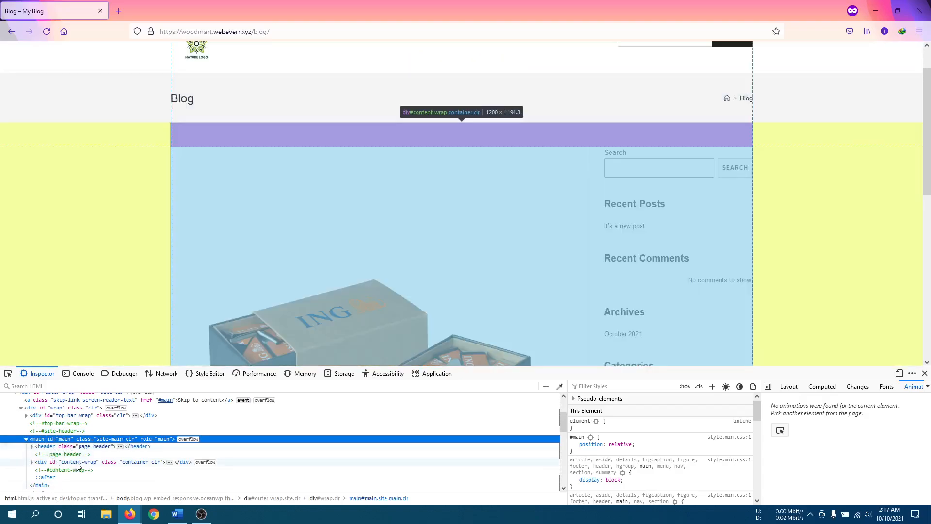
Copy the id value content-wrap from the content container's div in the page inspector
left_click(78, 462)
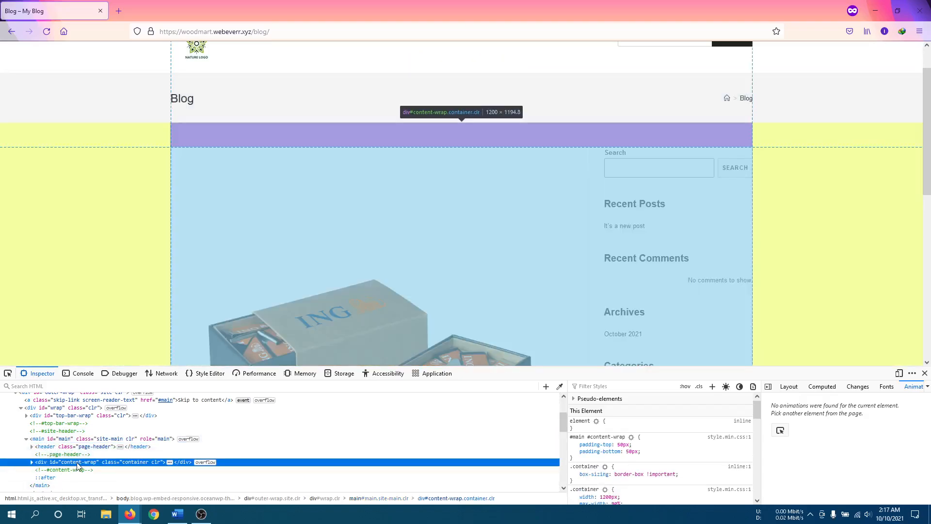
double_click(77, 462)
double_click(78, 462)
triple_click(77, 463)
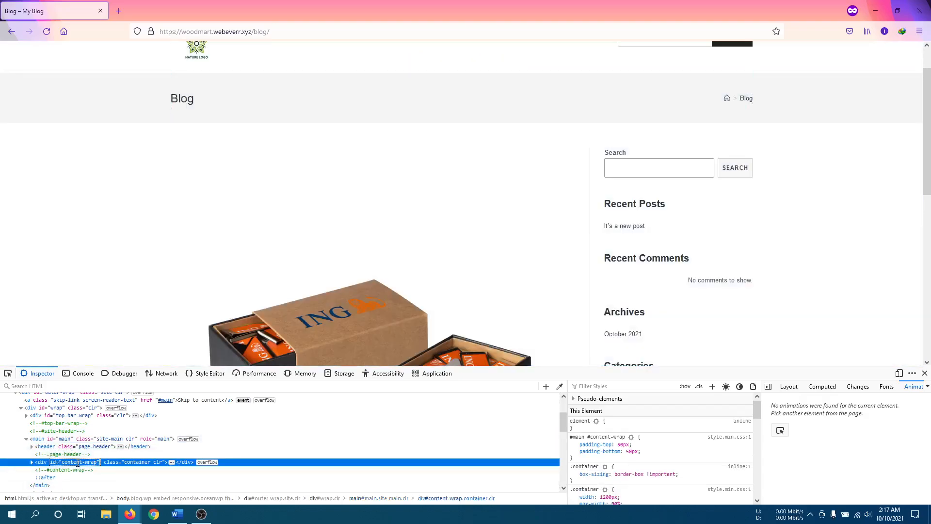
double_click(78, 463)
left_click(61, 462)
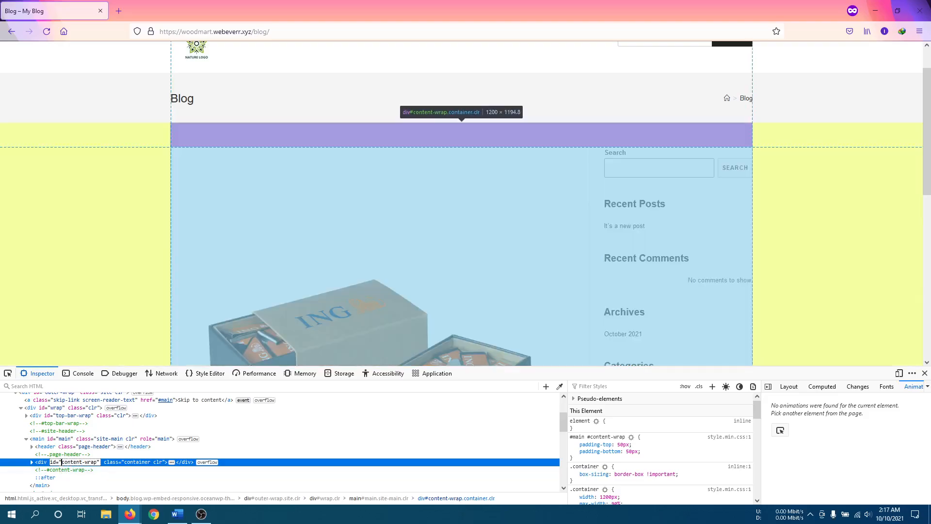
left_click_drag(68, 461, 88, 464)
right_click(92, 461)
left_click(110, 410)
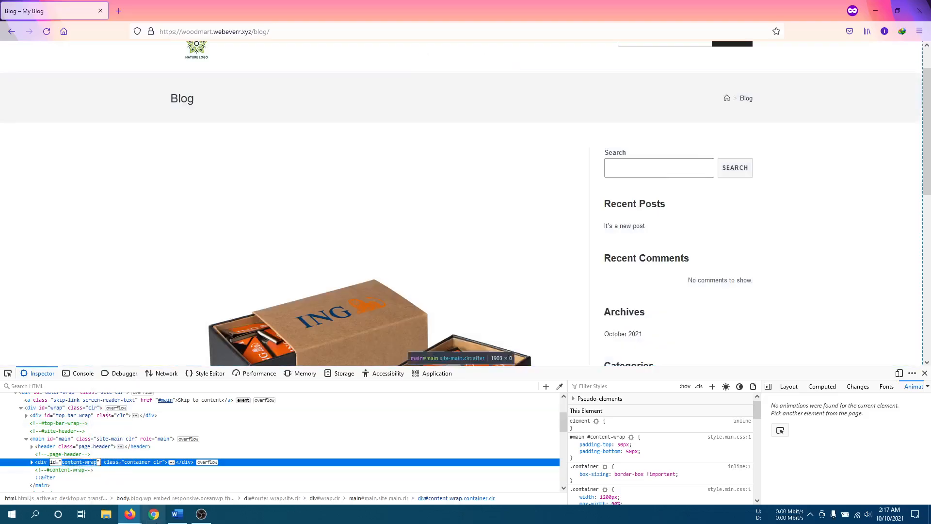
Return to the main browser window and open the Smart Sections Theme Compatibility page at the main content area selector
mouse_move(143, 518)
left_click(109, 470)
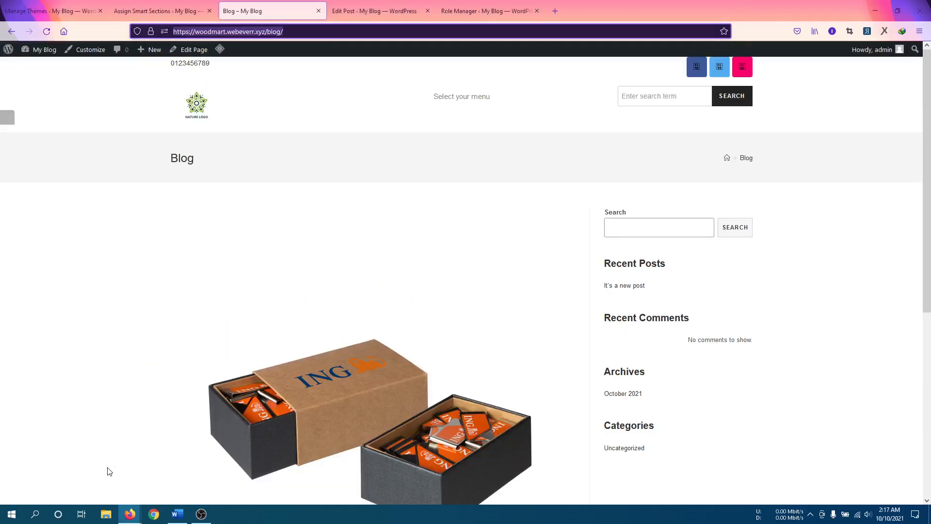
left_click(178, 11)
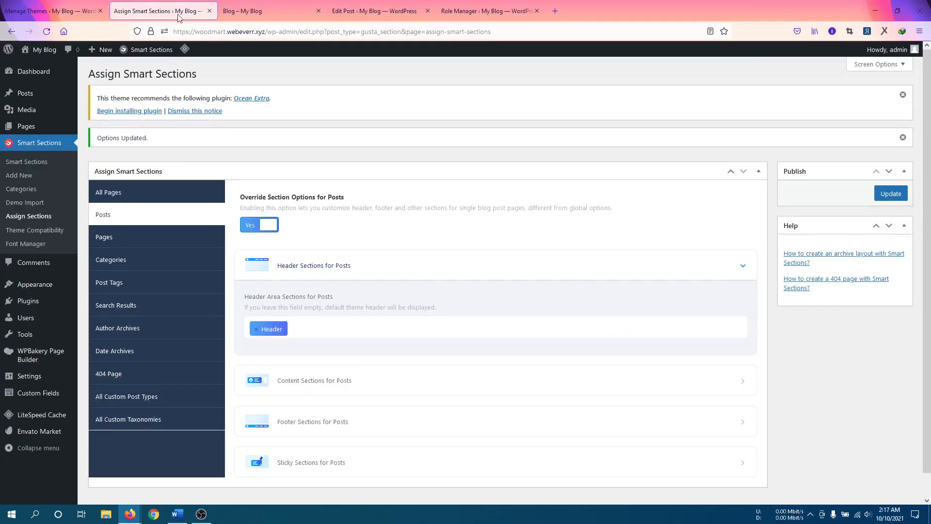
left_click(50, 234)
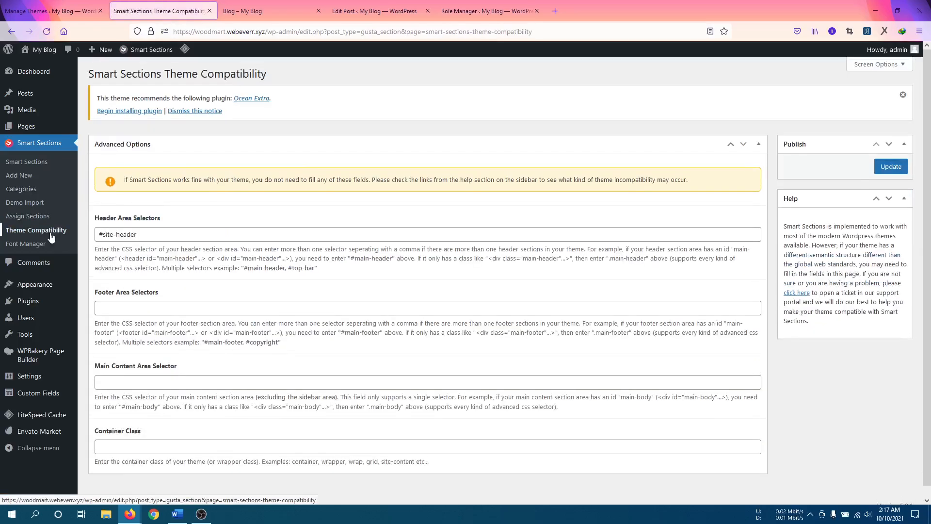
scroll(213, 307, "down", 1)
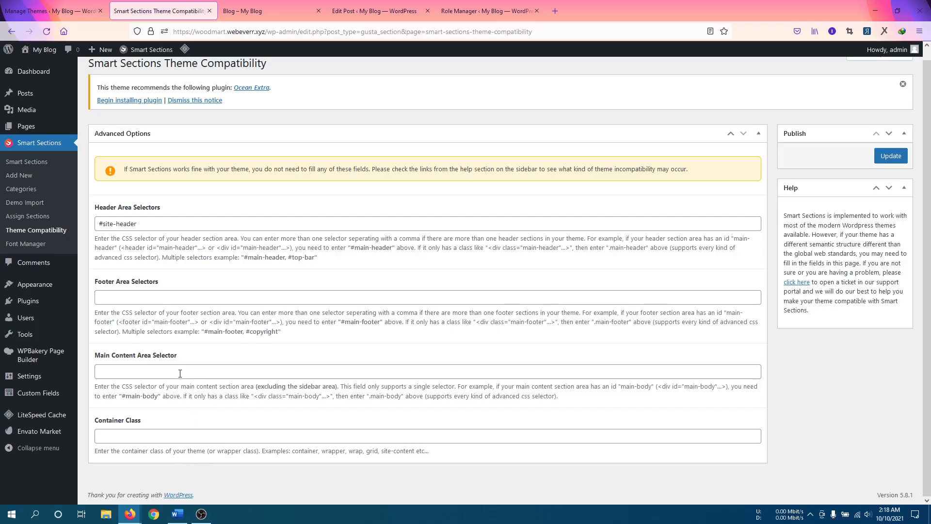
Set the Main Content Area Selector to #content-wrap and save the theme compatibility options
left_click(180, 373)
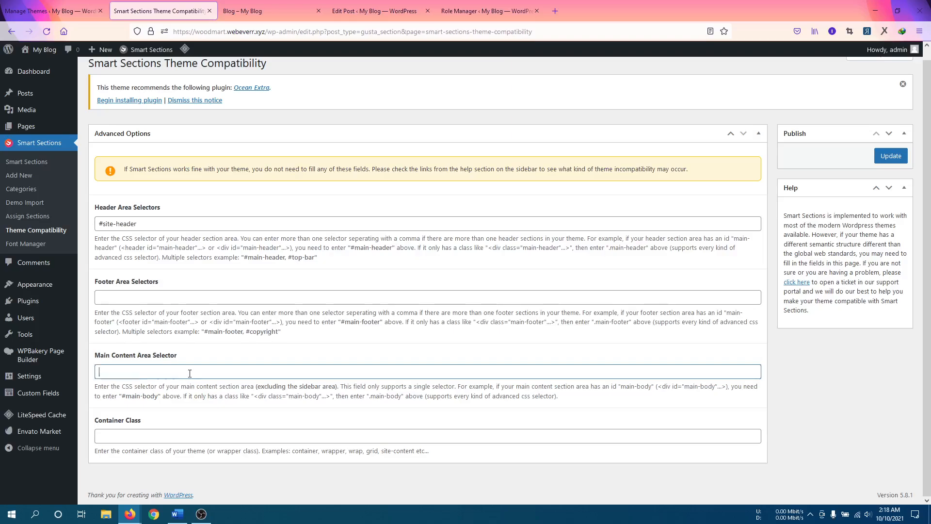
key("ctrl+v")
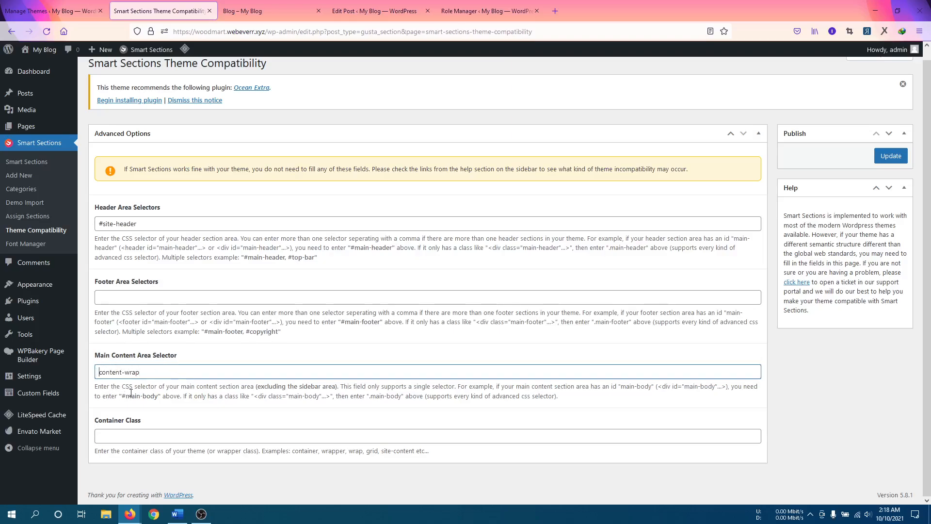
type("#")
left_click(891, 156)
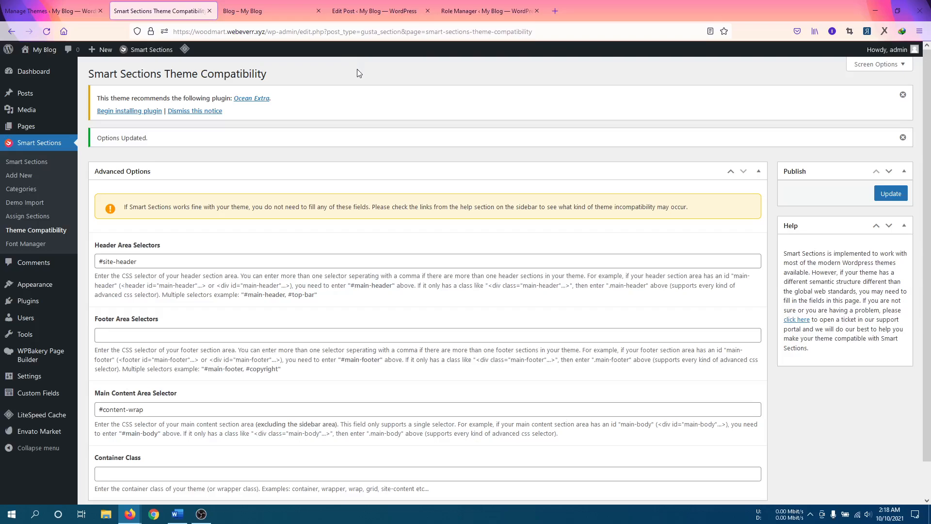
Reload the Blog page and check its post listing and sidebar from the header down to the footer
left_click(241, 6)
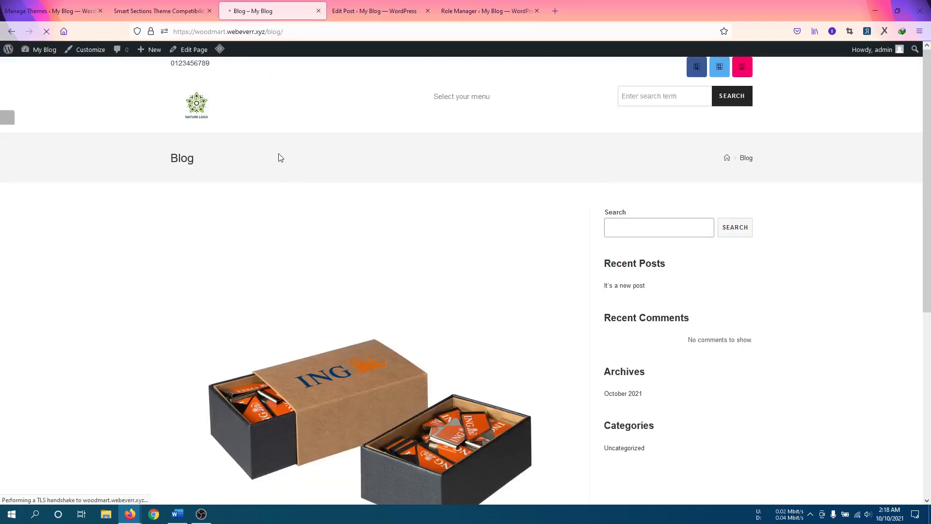
scroll(534, 291, "down", 3)
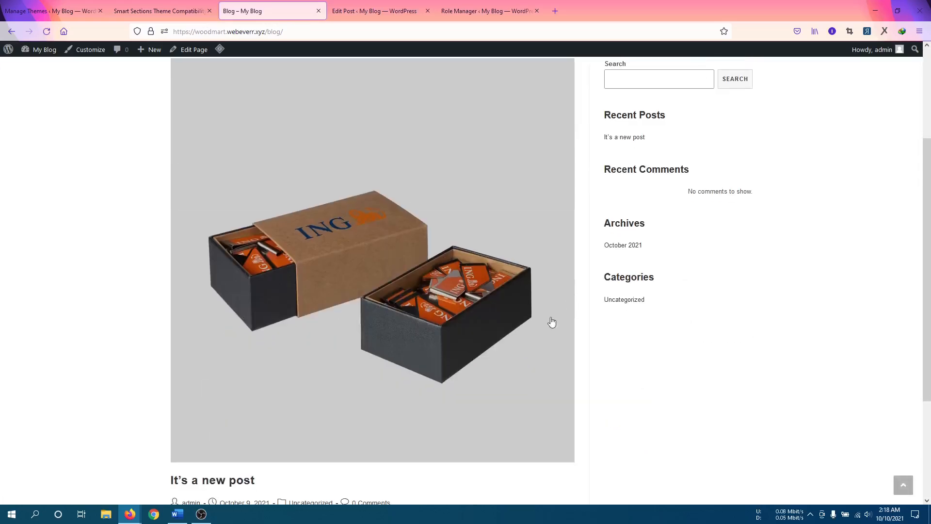
scroll(526, 295, "down", 3)
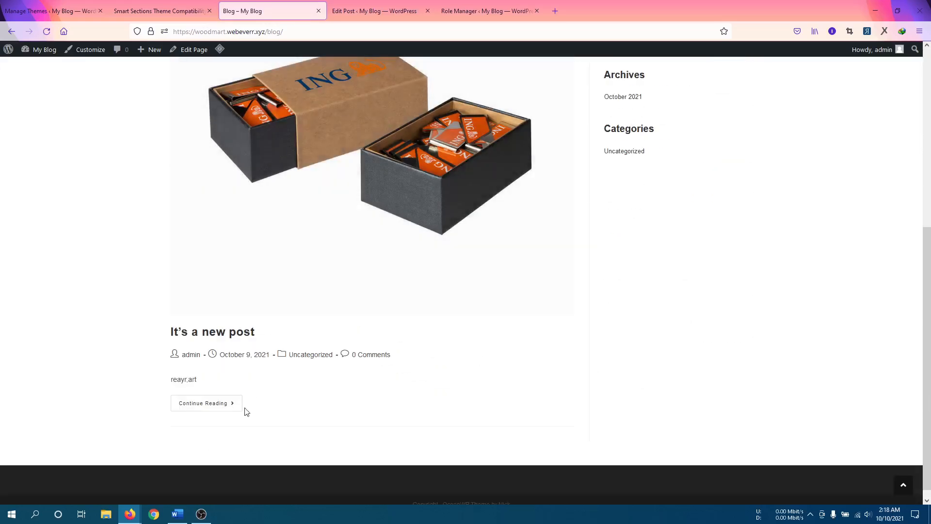
scroll(461, 296, "up", 6)
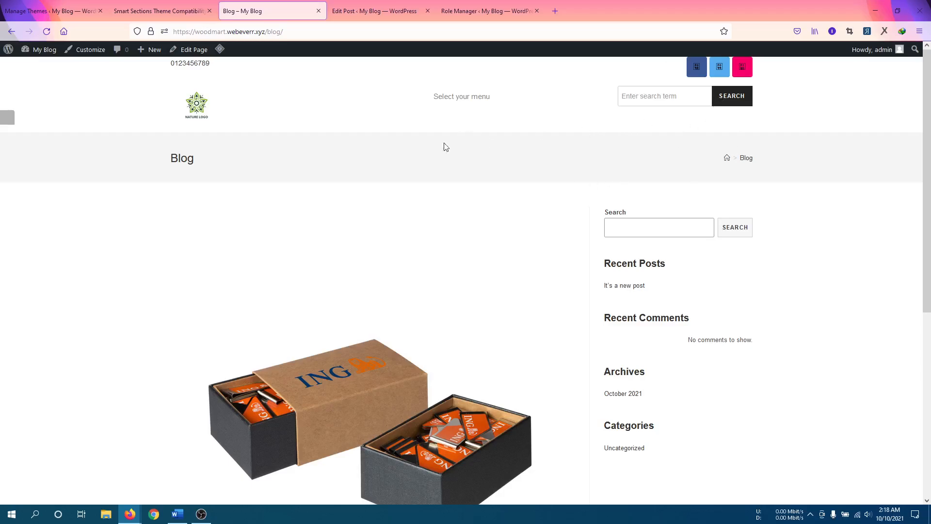
Activate the Twenty Twenty-One theme and reload the Blog page with it
left_click(52, 12)
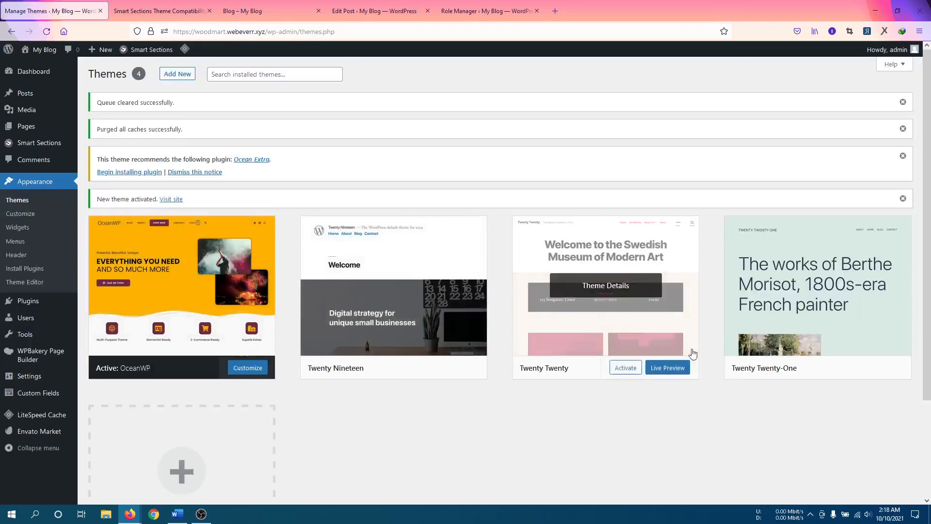
left_click(834, 368)
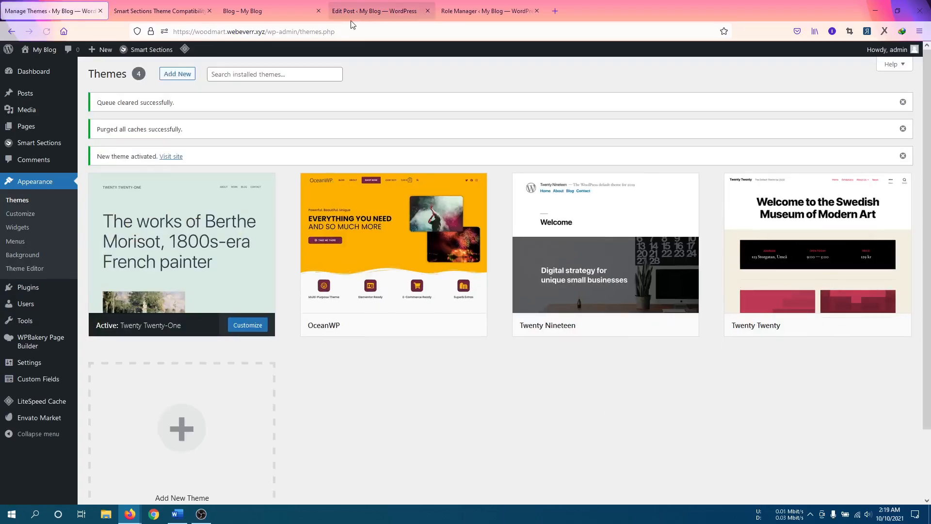
left_click(269, 12)
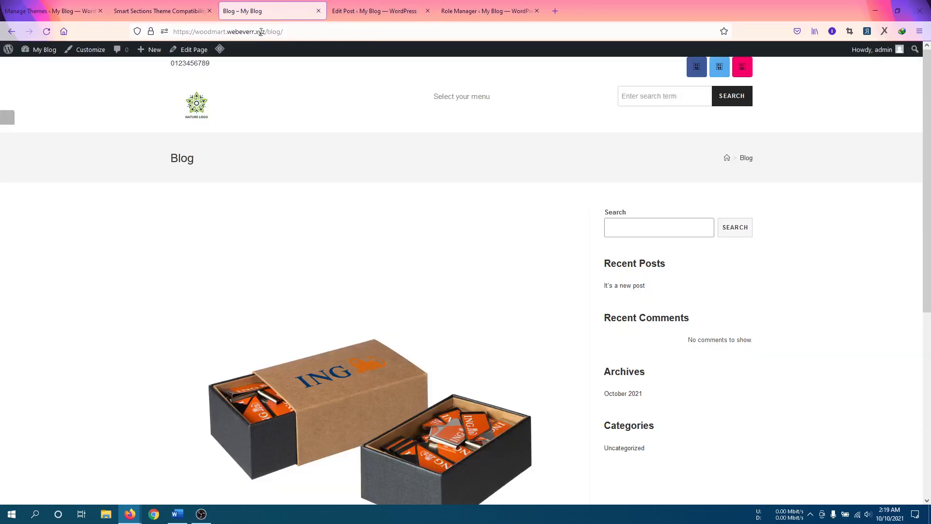
left_click(47, 31)
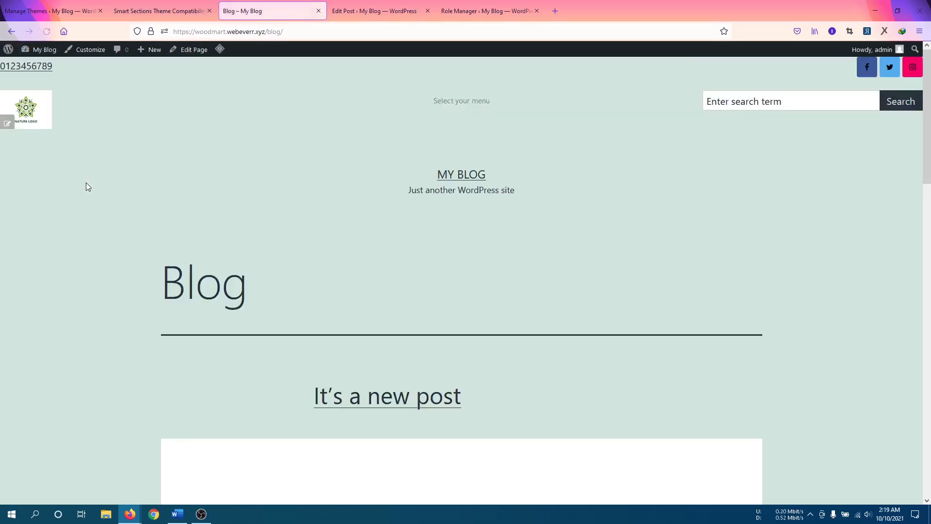
Examine the Blog page under the new theme, from the custom header through the post listing to the footer widgets
scroll(241, 194, "down", 4)
scroll(240, 194, "down", 14)
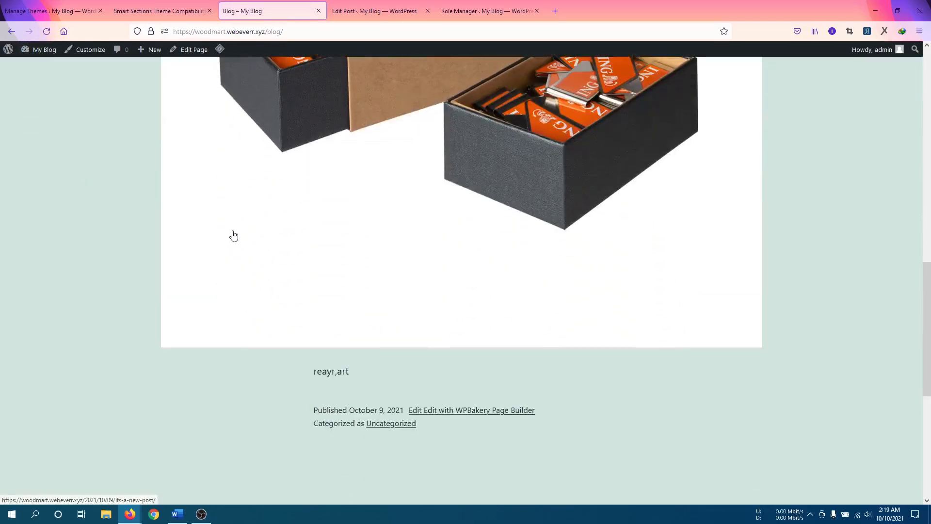
scroll(387, 228, "up", 13)
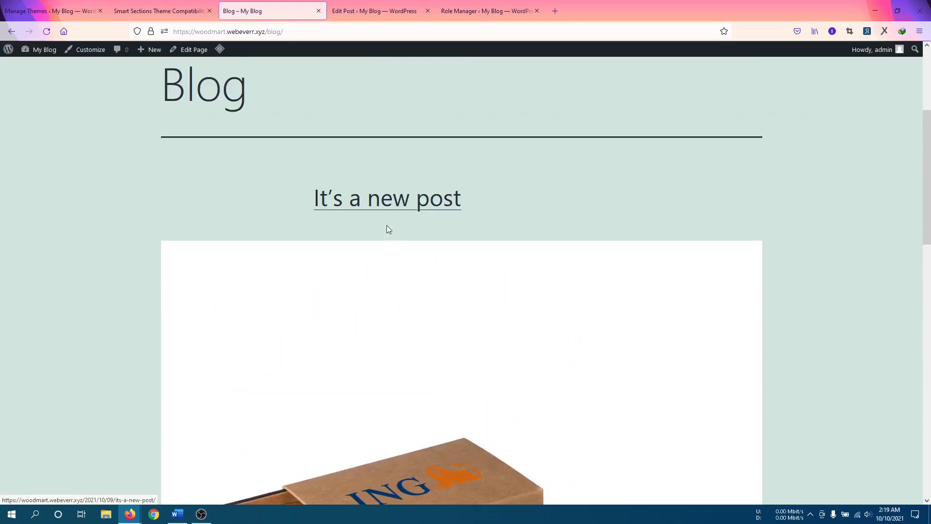
scroll(394, 223, "down", 7)
scroll(394, 225, "down", 4)
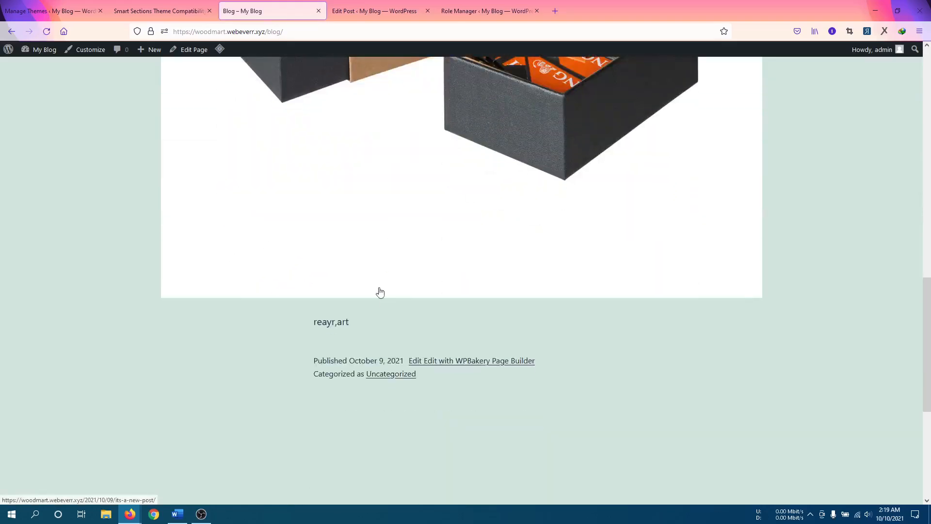
scroll(393, 391, "up", 12)
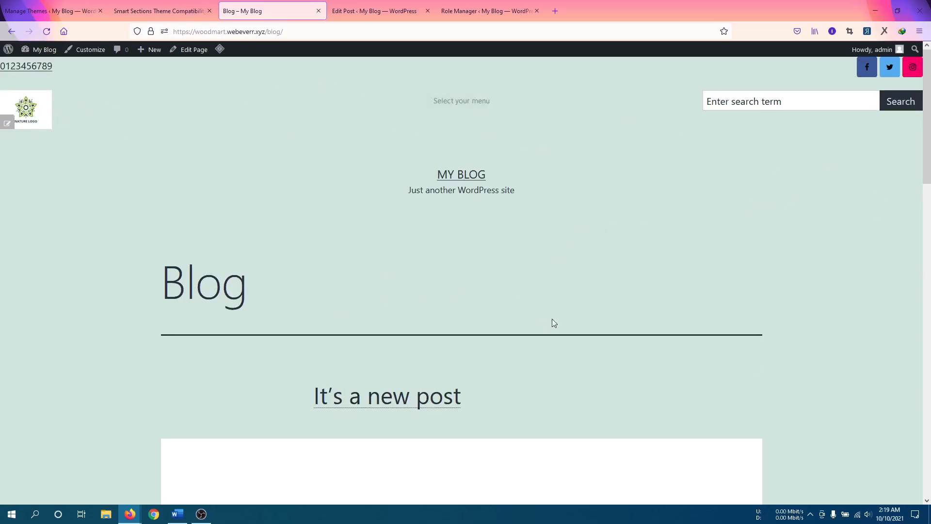
scroll(521, 325, "down", 15)
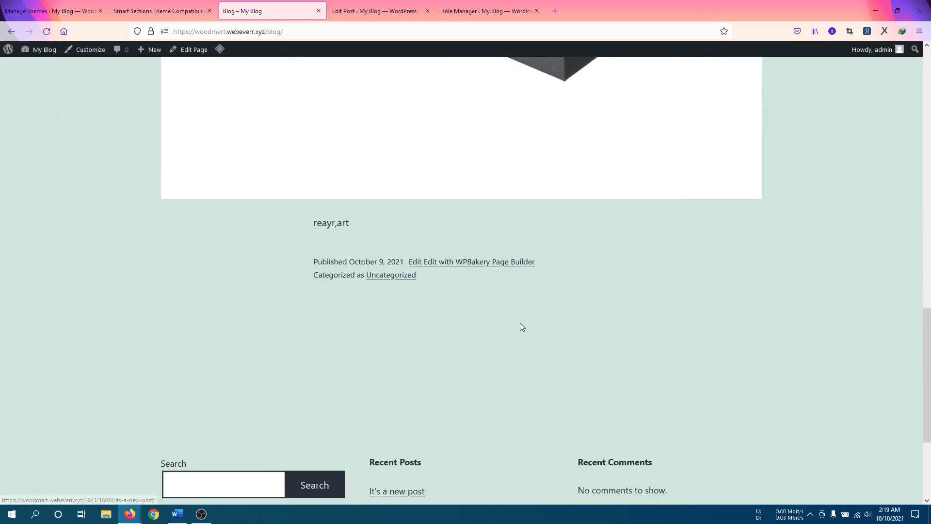
scroll(520, 322, "down", 4)
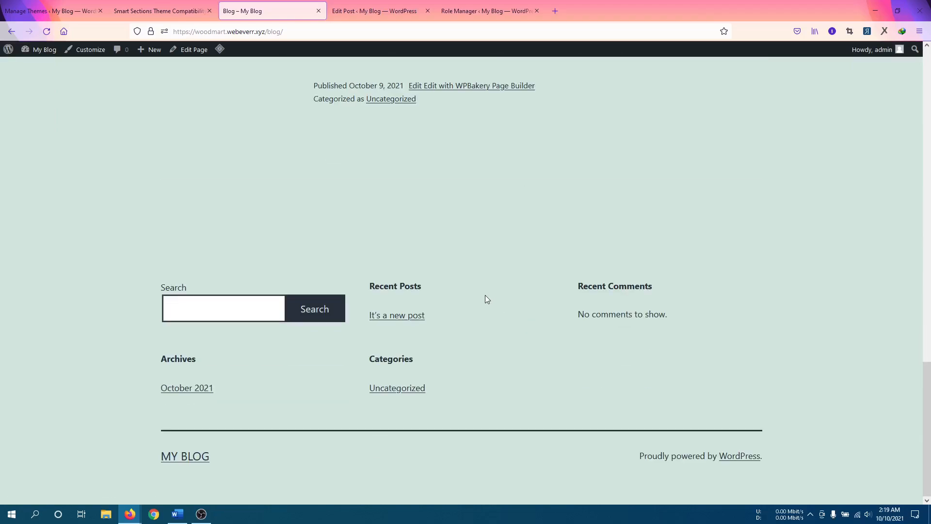
scroll(486, 300, "up", 10)
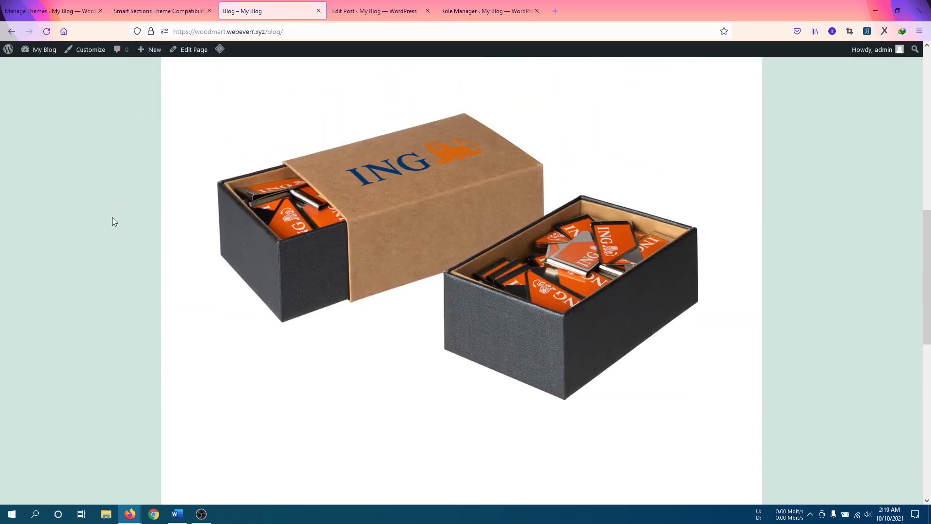
scroll(103, 271, "up", 8)
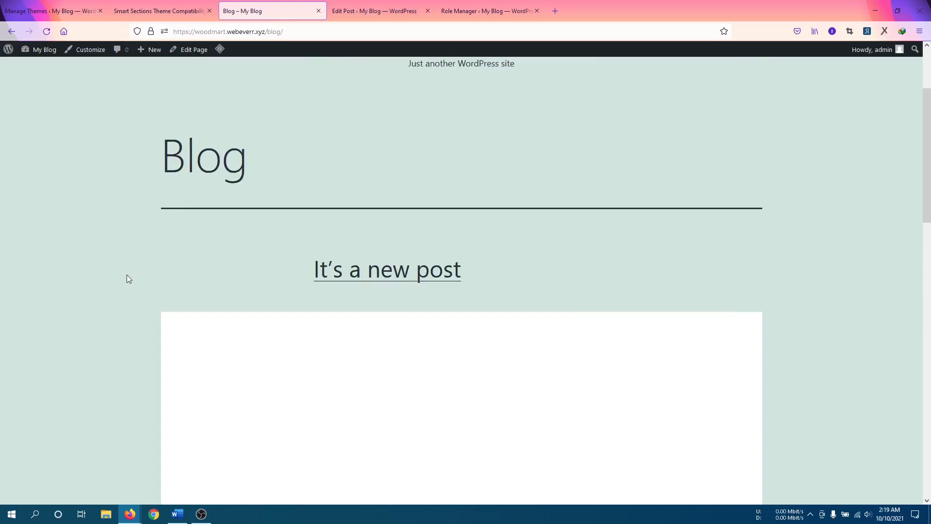
scroll(128, 278, "down", 8)
scroll(130, 279, "down", 5)
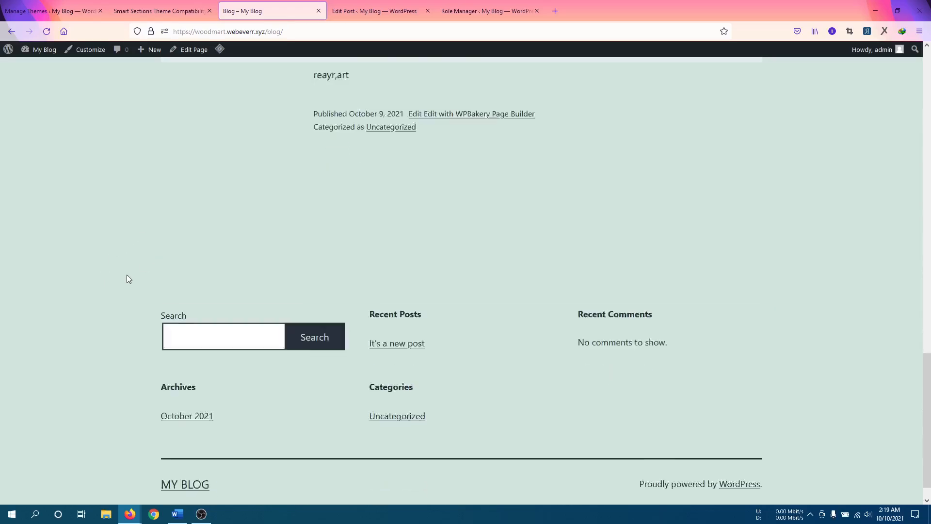
scroll(127, 274, "up", 6)
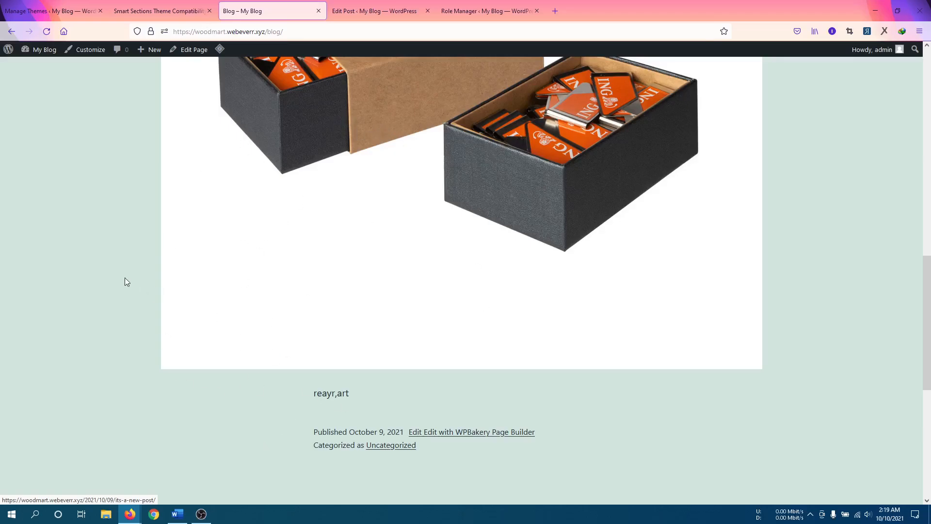
Override the section options for Author Archives, assign Post Archive as their archive area template and save the assignments
left_click(158, 14)
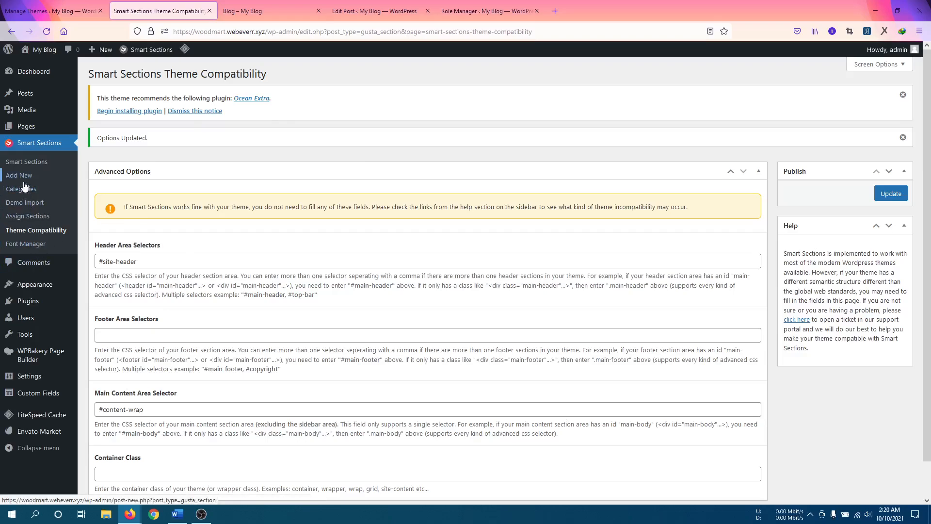
left_click(29, 218)
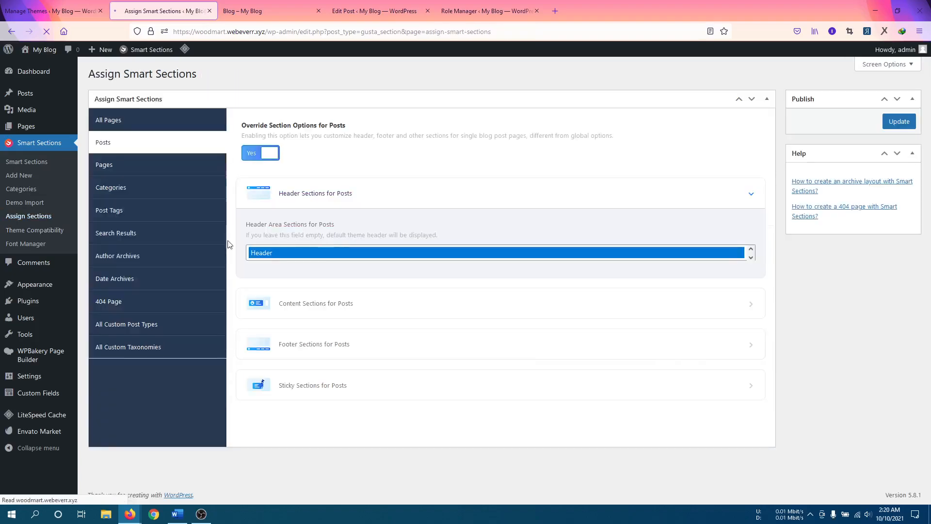
left_click(144, 264)
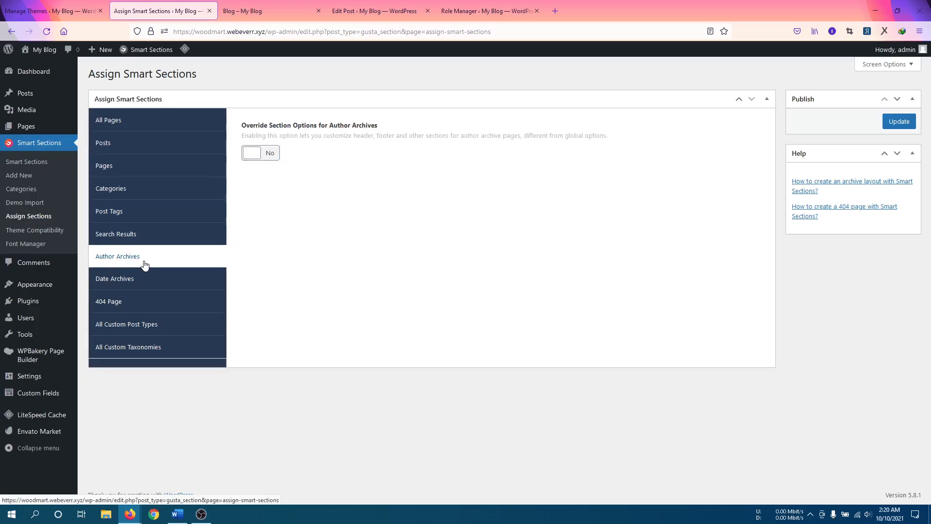
left_click(268, 153)
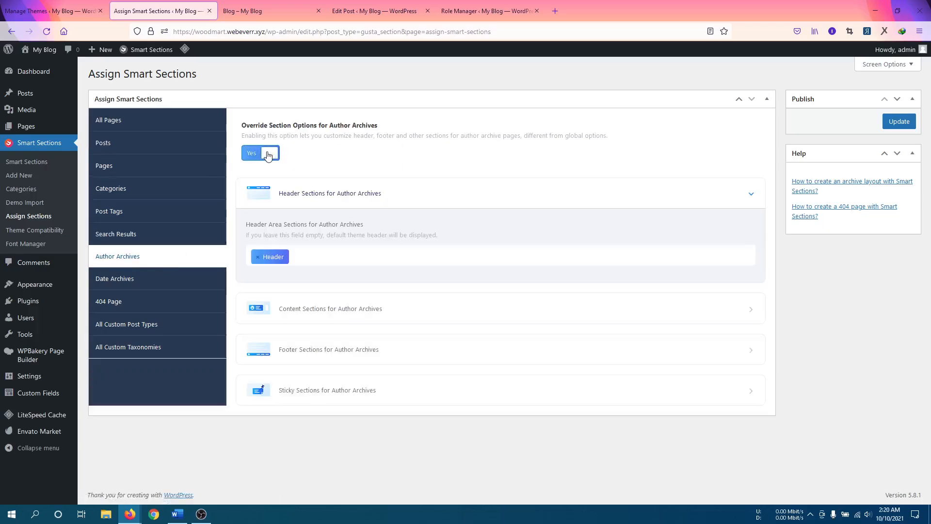
left_click(317, 317)
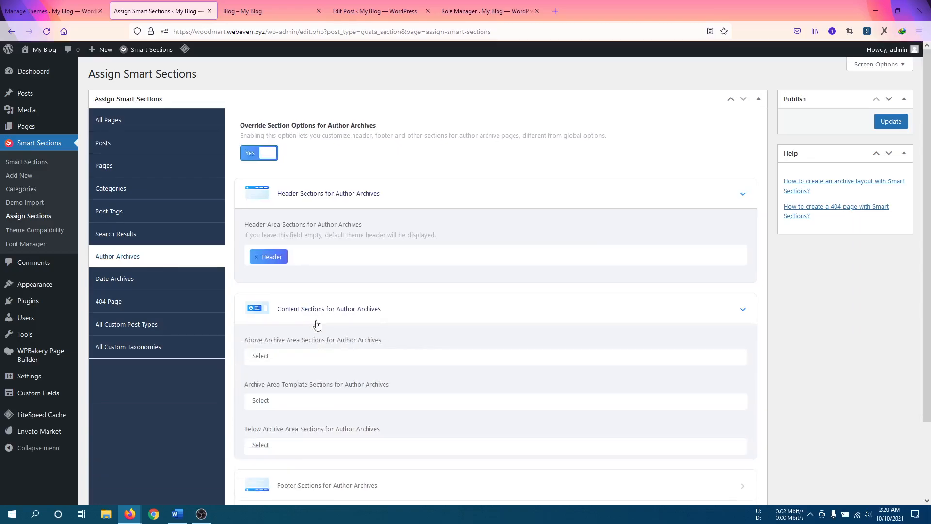
left_click(292, 402)
left_click(289, 420)
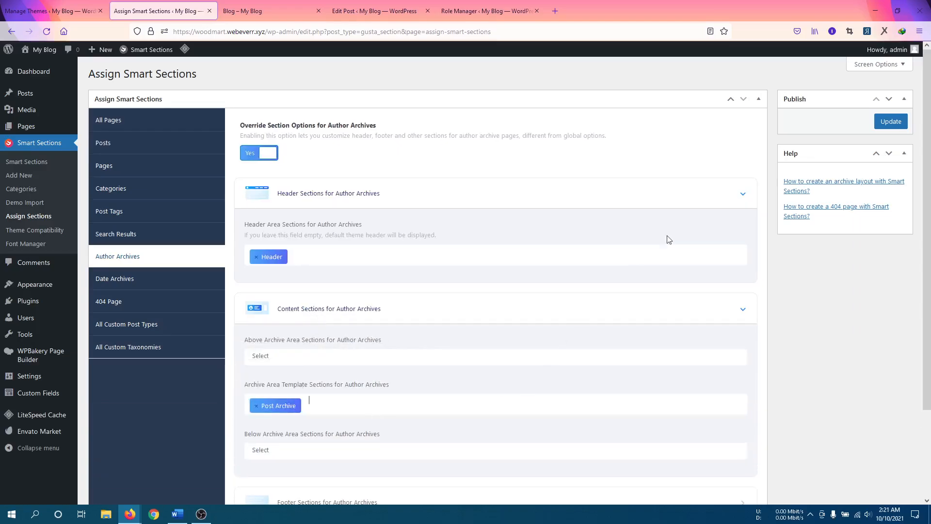
left_click(880, 130)
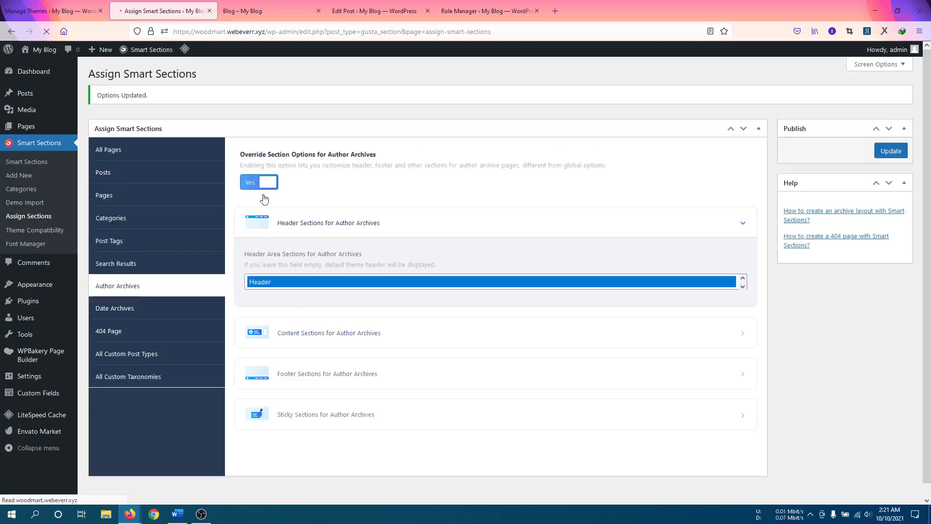
Reload the Blog page and check whether its header and post listing use the assigned sections
left_click(248, 11)
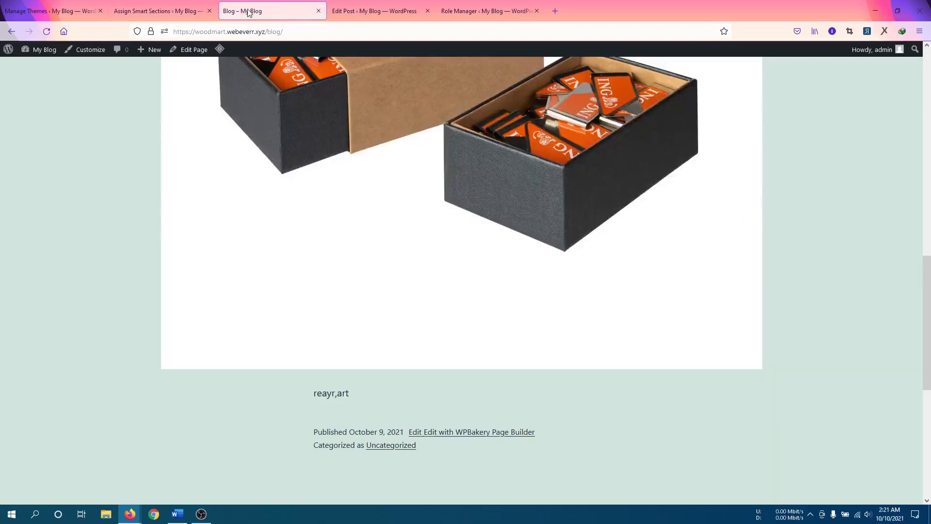
left_click(254, 184)
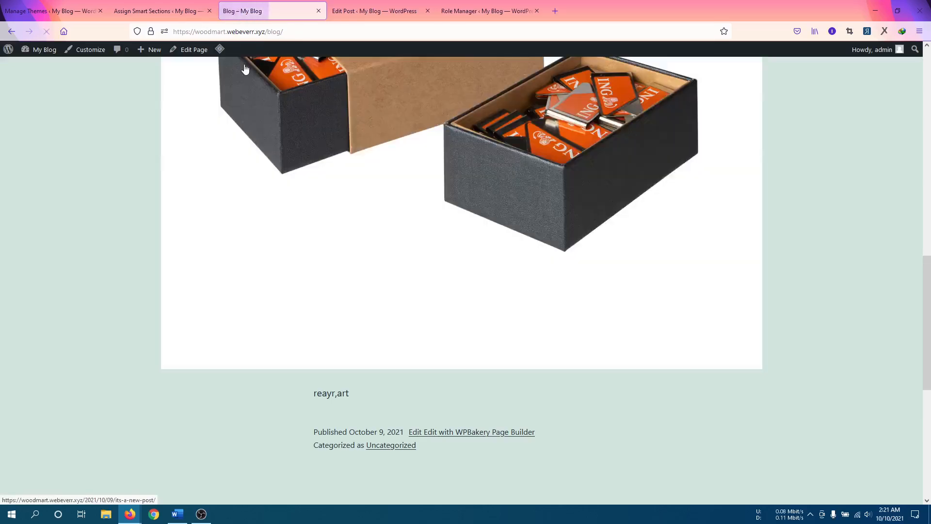
scroll(217, 314, "down", 4)
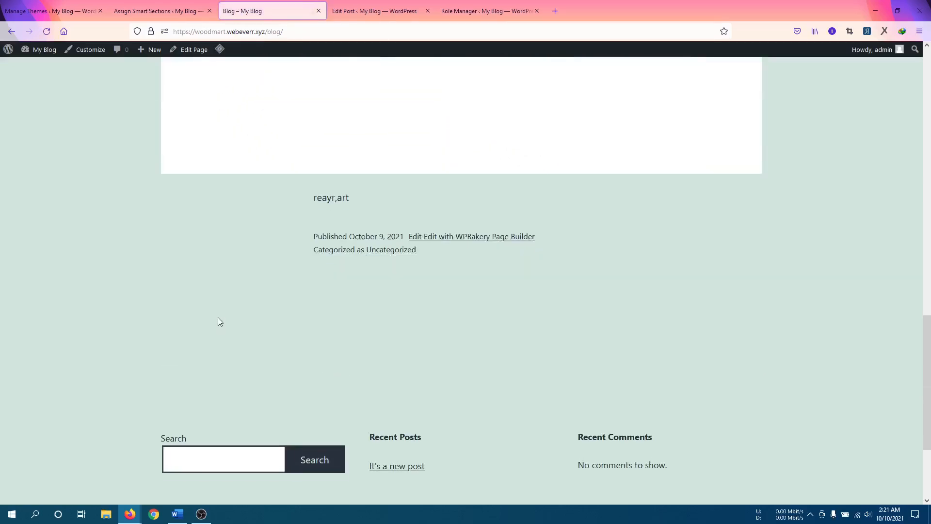
scroll(218, 318, "up", 9)
scroll(219, 320, "up", 10)
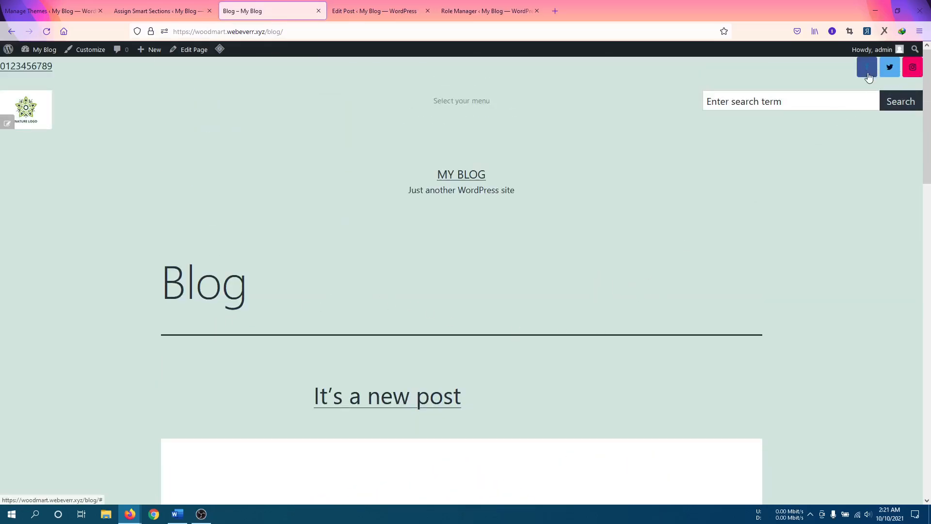
scroll(713, 318, "down", 3)
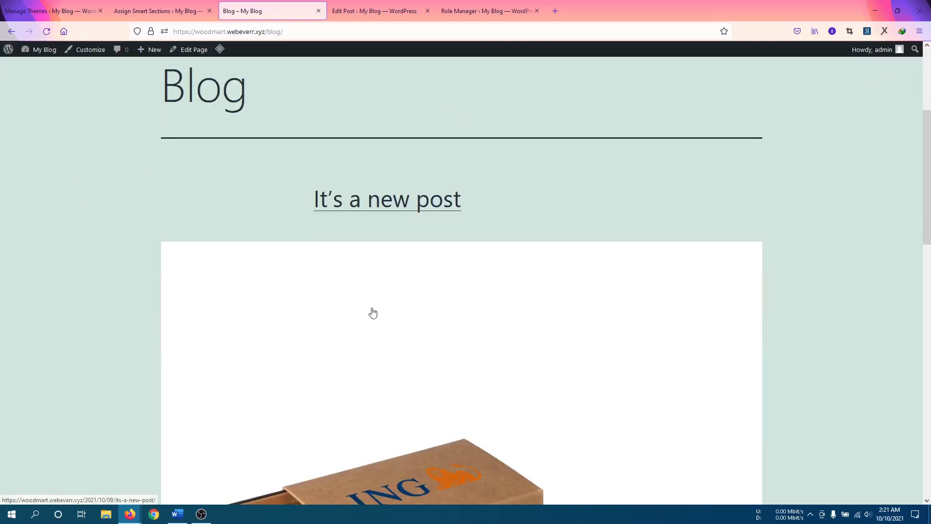
scroll(372, 313, "up", 3)
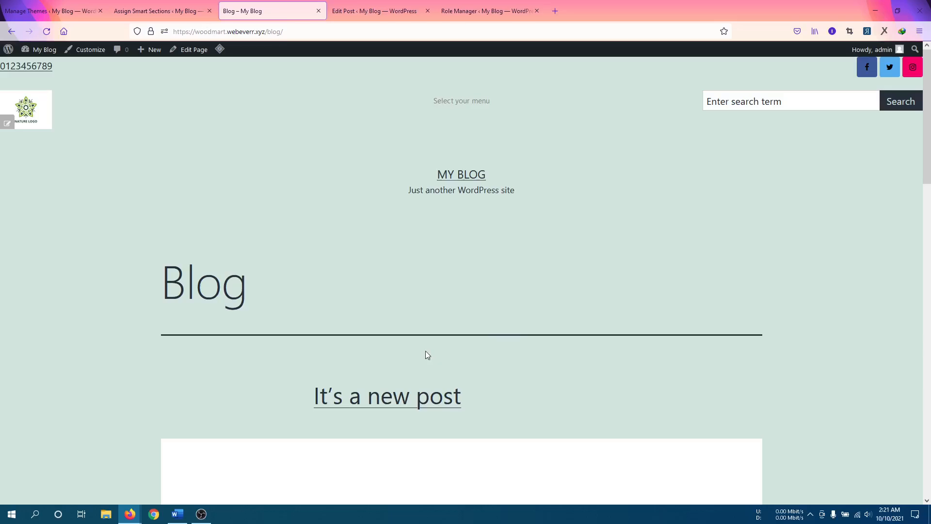
scroll(426, 351, "down", 10)
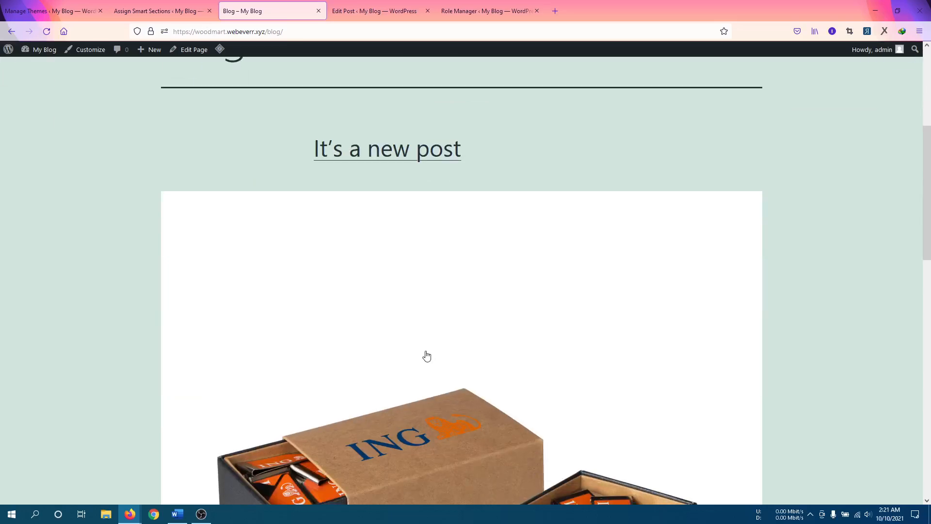
Examine the Blog page from the post listing down to the footer widgets and back up to the header
scroll(426, 355, "down", 4)
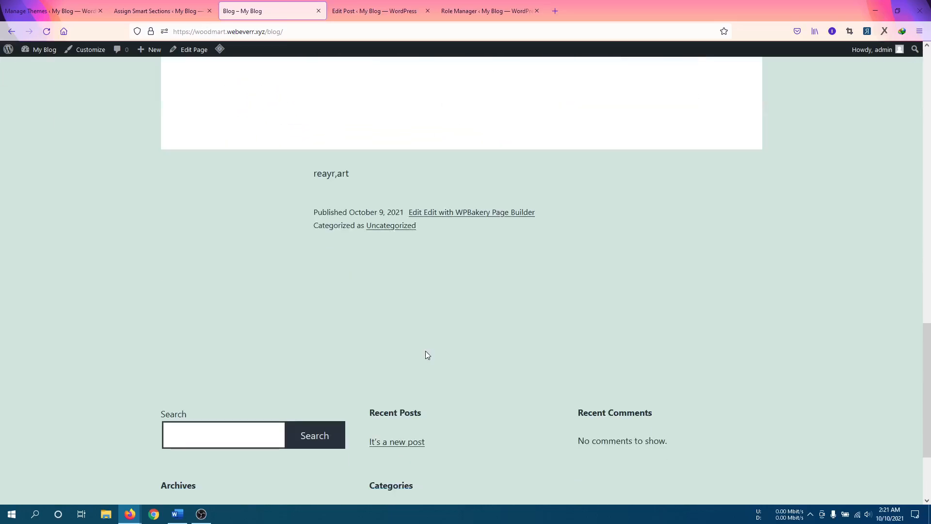
scroll(427, 355, "down", 3)
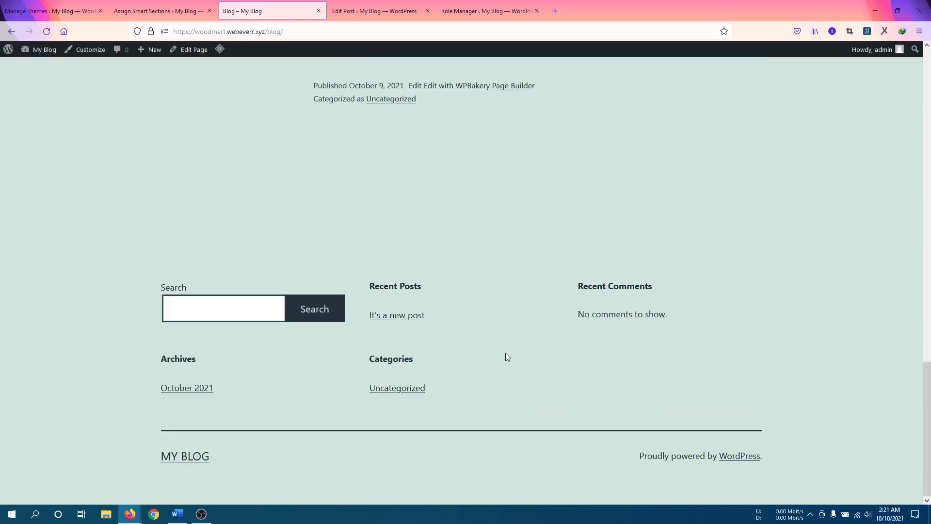
scroll(518, 305, "up", 15)
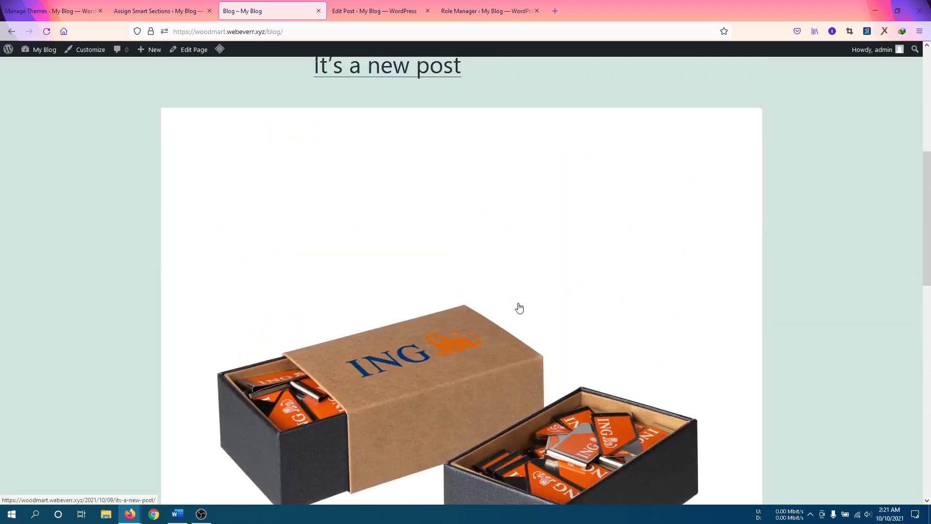
scroll(519, 308, "up", 2)
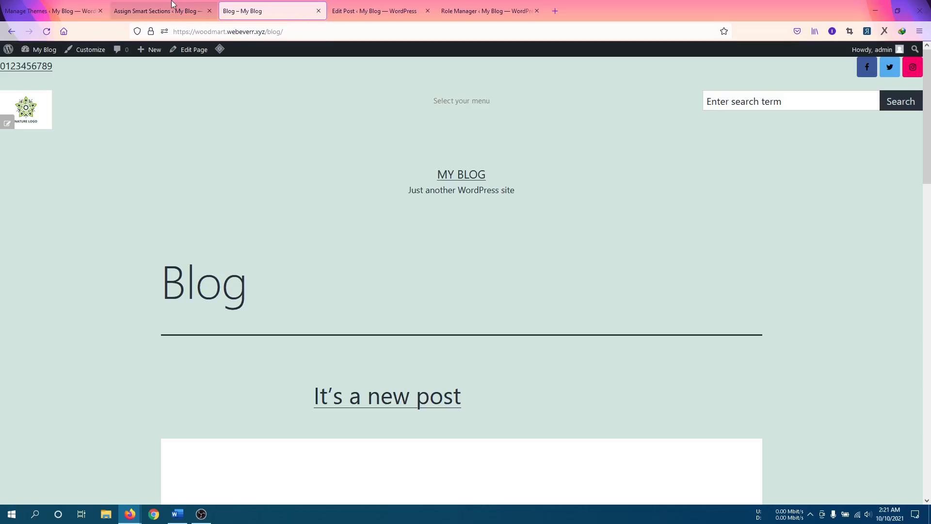
Review the header and content sections assigned to Posts in the Smart Sections assignments
left_click(160, 10)
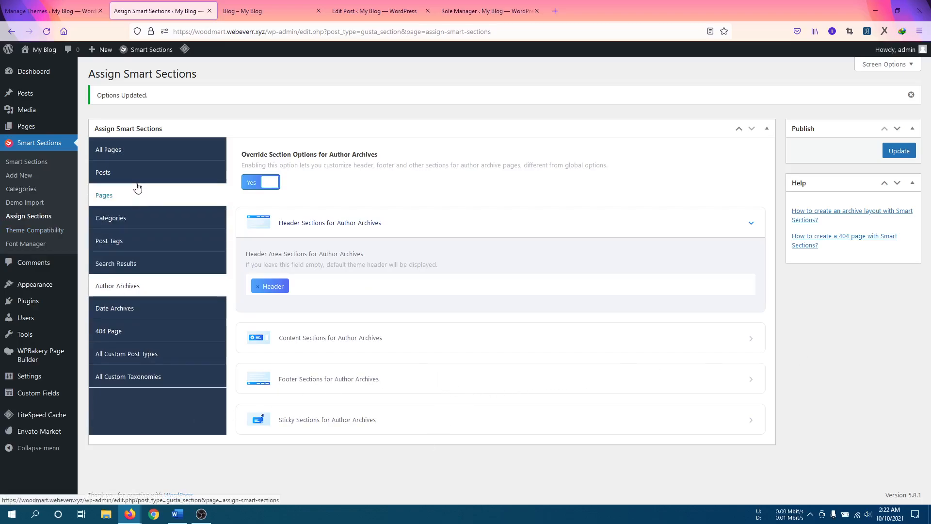
left_click(135, 174)
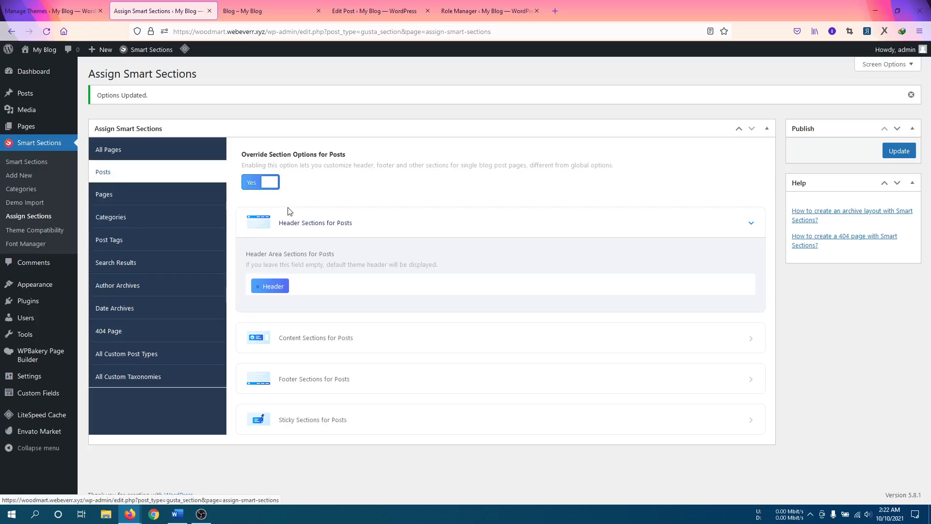
left_click(311, 335)
scroll(317, 340, "down", 2)
scroll(317, 339, "down", 2)
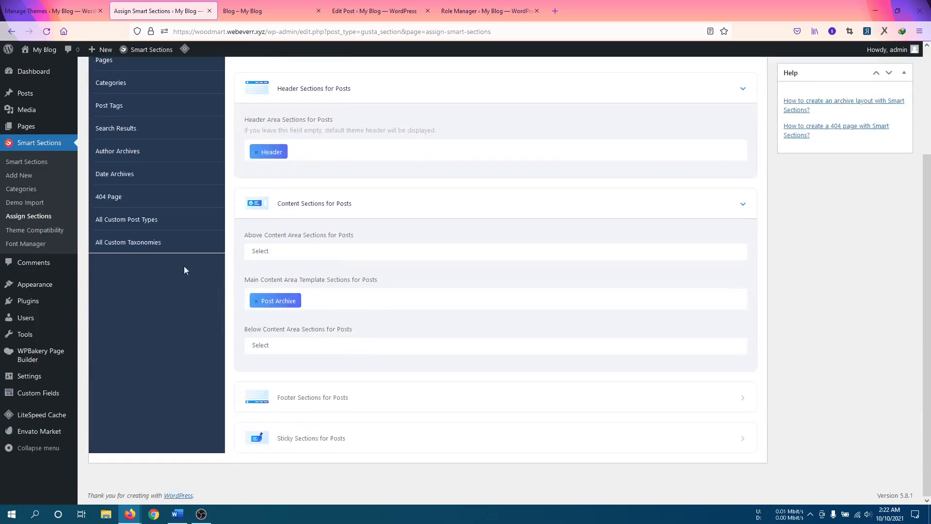
Override the section options for All Custom Post Types and check the templates offered for its main content area, leaving it unassigned
left_click(150, 218)
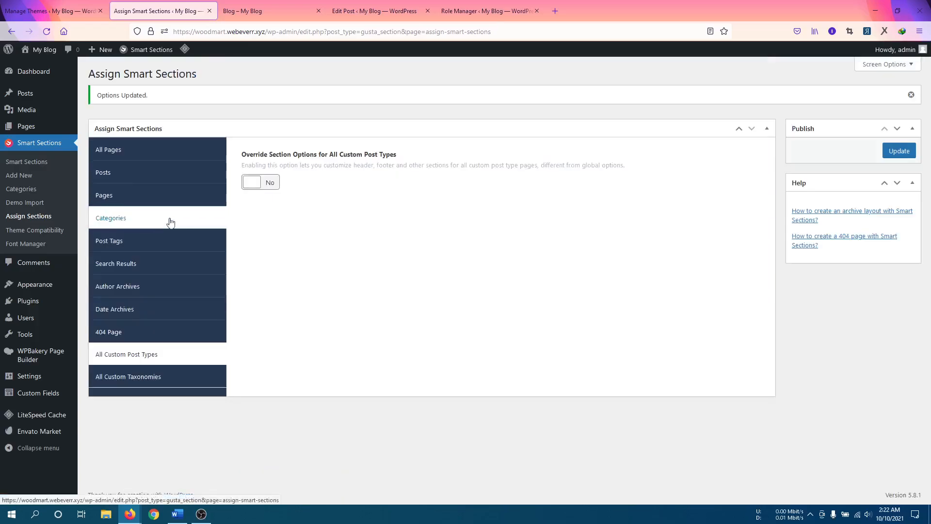
left_click(272, 181)
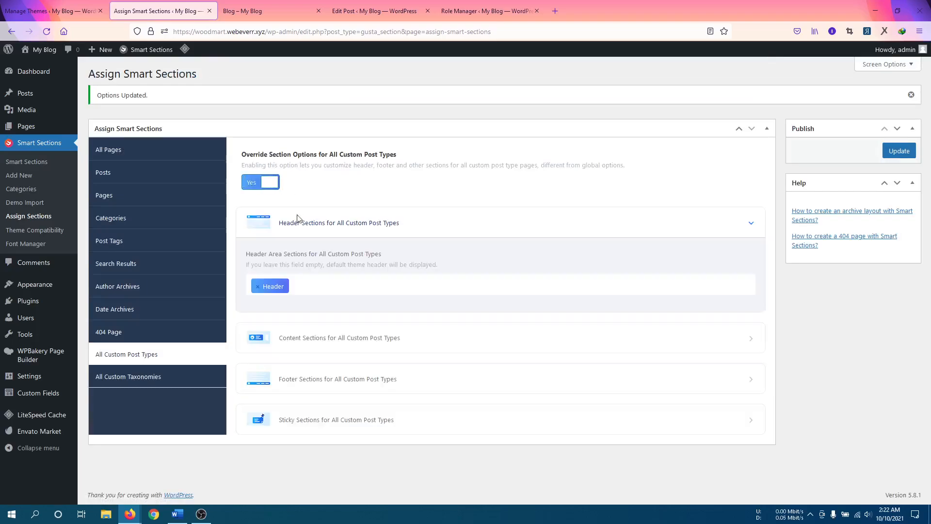
left_click(372, 339)
scroll(350, 368, "down", 3)
left_click(319, 302)
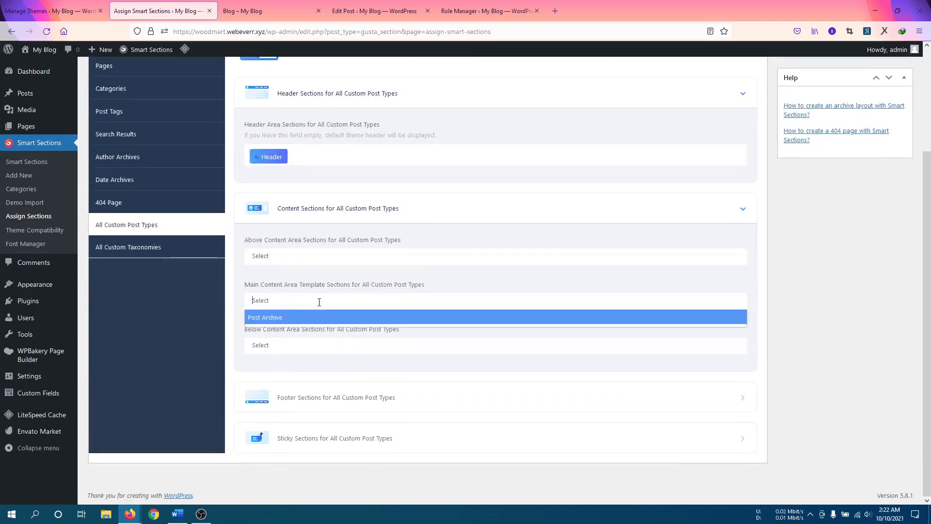
left_click(787, 336)
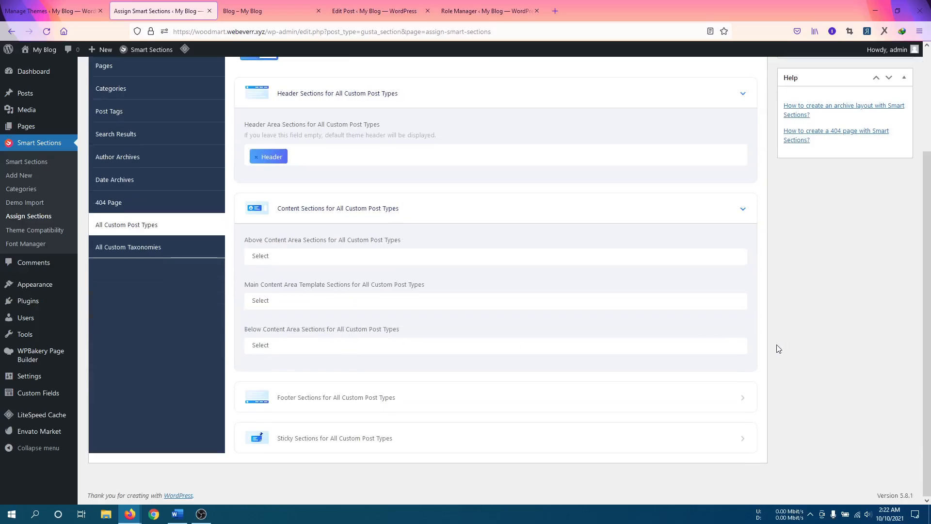